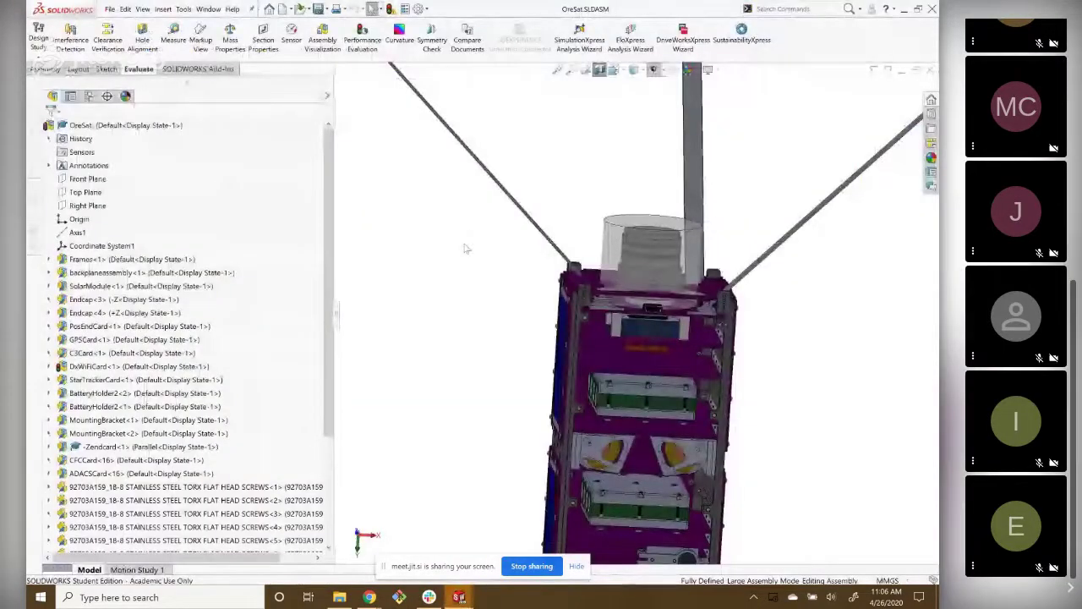
Orbit the OreSat assembly to another side and zoom in and out.
{"action": "mouse_move", "coordinate": [471, 222]}
{"action": "middle_mouse_down"}
{"action": "mouse_move", "coordinate": [736, 402]}
{"action": "mouse_move", "coordinate": [581, 314]}
{"action": "mouse_move", "coordinate": [529, 298]}
{"action": "middle_mouse_up"}
{"action": "scroll", "coordinate": [551, 296], "scroll_direction": "down", "scroll_amount": 2}
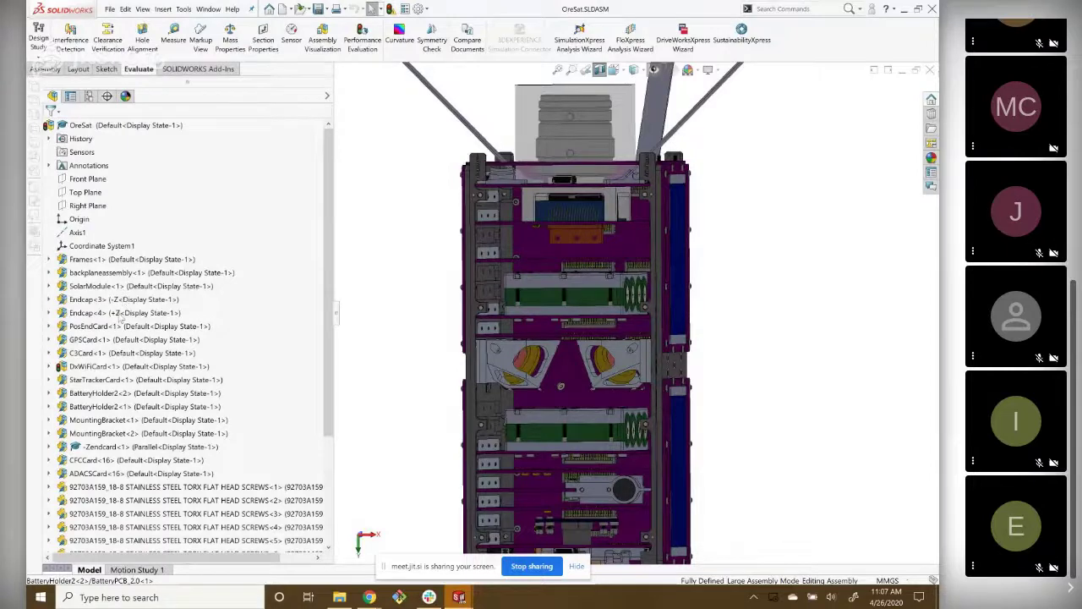
{"action": "scroll", "coordinate": [96, 303], "scroll_direction": "down", "scroll_amount": 1}
{"action": "scroll", "coordinate": [96, 303], "scroll_direction": "down", "scroll_amount": 3}
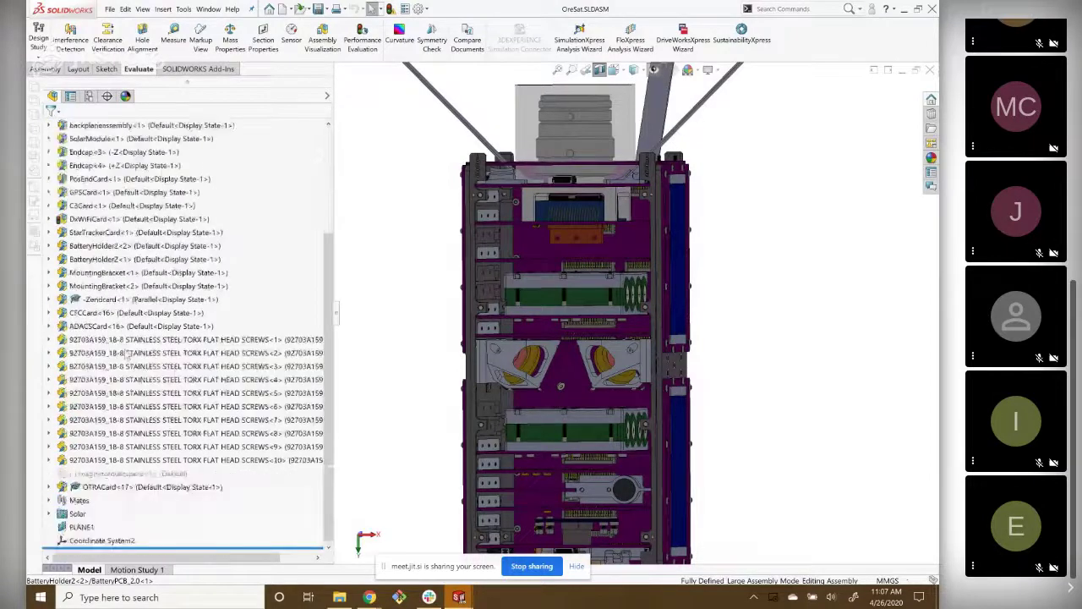
{"action": "scroll", "coordinate": [121, 459], "scroll_direction": "up", "scroll_amount": 4}
{"action": "scroll", "coordinate": [121, 459], "scroll_direction": "down", "scroll_amount": 2}
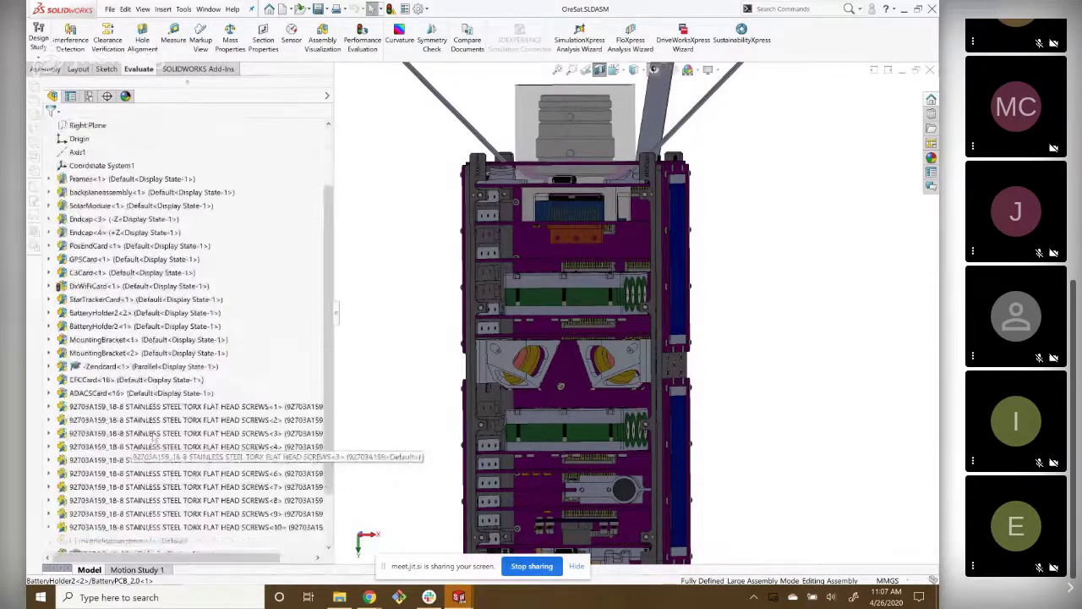
{"action": "scroll", "coordinate": [121, 459], "scroll_direction": "up", "scroll_amount": 2}
{"action": "scroll", "coordinate": [717, 423], "scroll_direction": "up", "scroll_amount": 2}
{"action": "scroll", "coordinate": [711, 355], "scroll_direction": "down", "scroll_amount": 2}
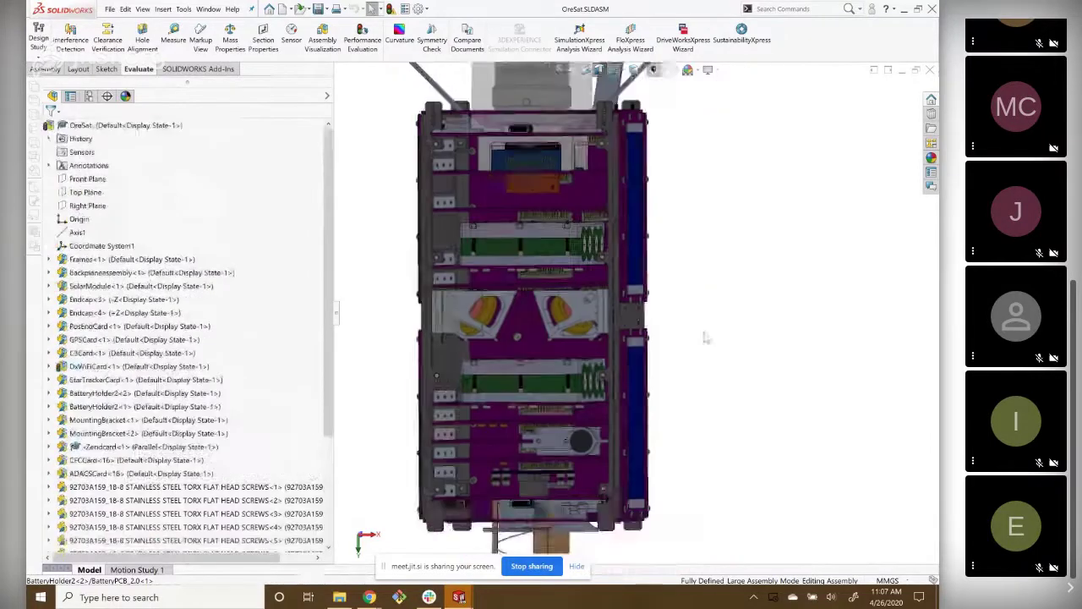
Turn the satellite to a tilted three-quarter view, then a near-front view, and zoom in.
{"action": "middle_click_drag", "start_coordinate": [724, 364], "coordinate": [717, 360]}
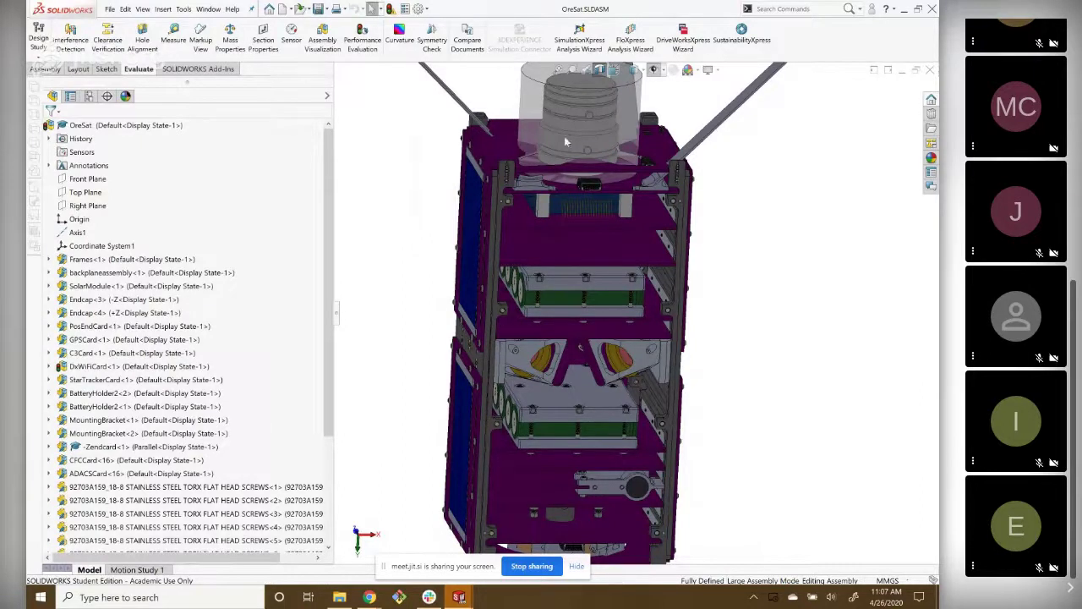
{"action": "scroll", "coordinate": [596, 135], "scroll_direction": "down", "scroll_amount": 2}
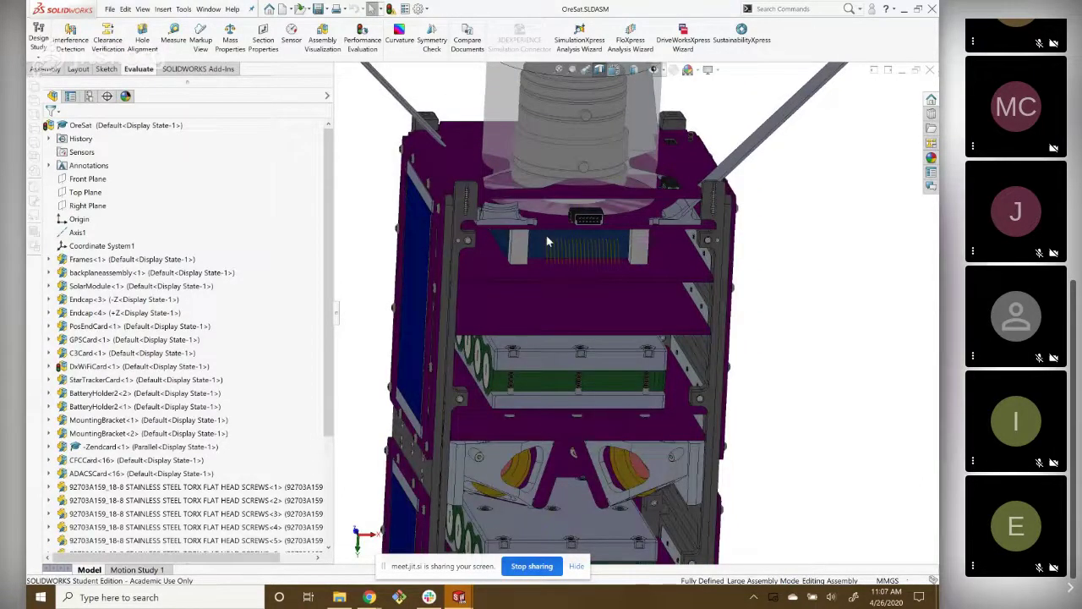
{"action": "middle_click_drag", "start_coordinate": [546, 235], "coordinate": [595, 391]}
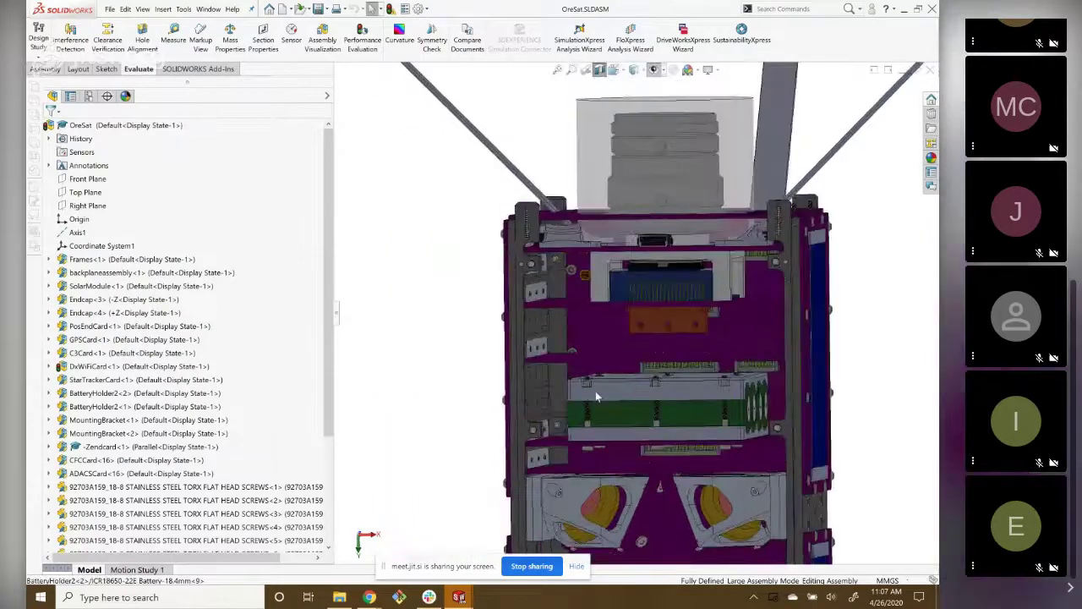
{"action": "scroll", "coordinate": [595, 391], "scroll_direction": "down", "scroll_amount": 2}
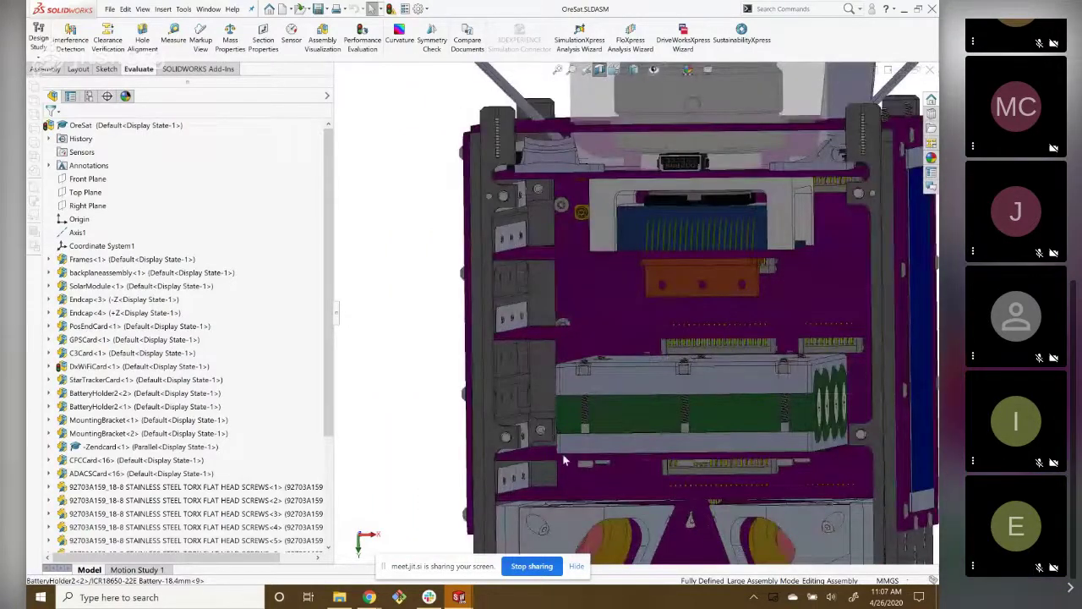
{"action": "scroll", "coordinate": [594, 444], "scroll_direction": "down", "scroll_amount": 1}
{"action": "scroll", "coordinate": [594, 473], "scroll_direction": "down", "scroll_amount": 1}
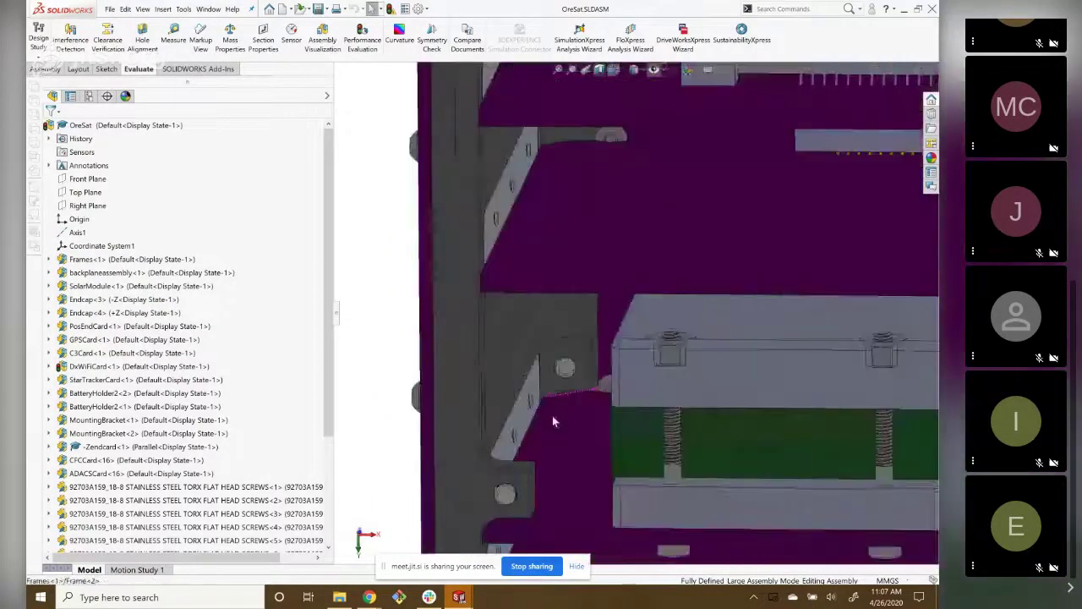
Select the battery PCB, then the whole BatteryHolder2<2> holder in the tree.
{"action": "left_click", "coordinate": [593, 491]}
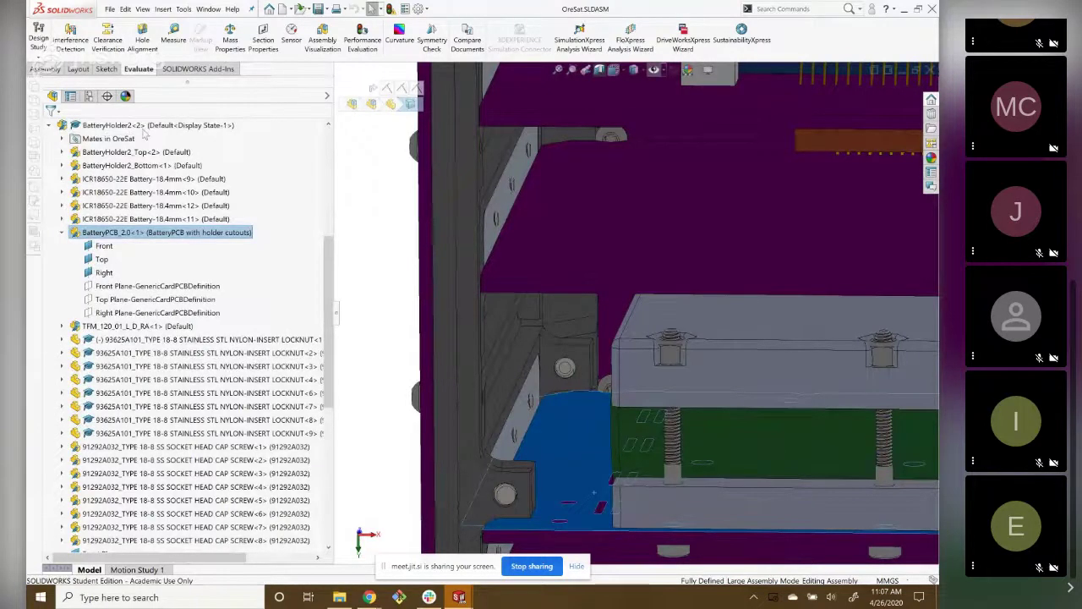
{"action": "scroll", "coordinate": [149, 140], "scroll_direction": "up", "scroll_amount": 2}
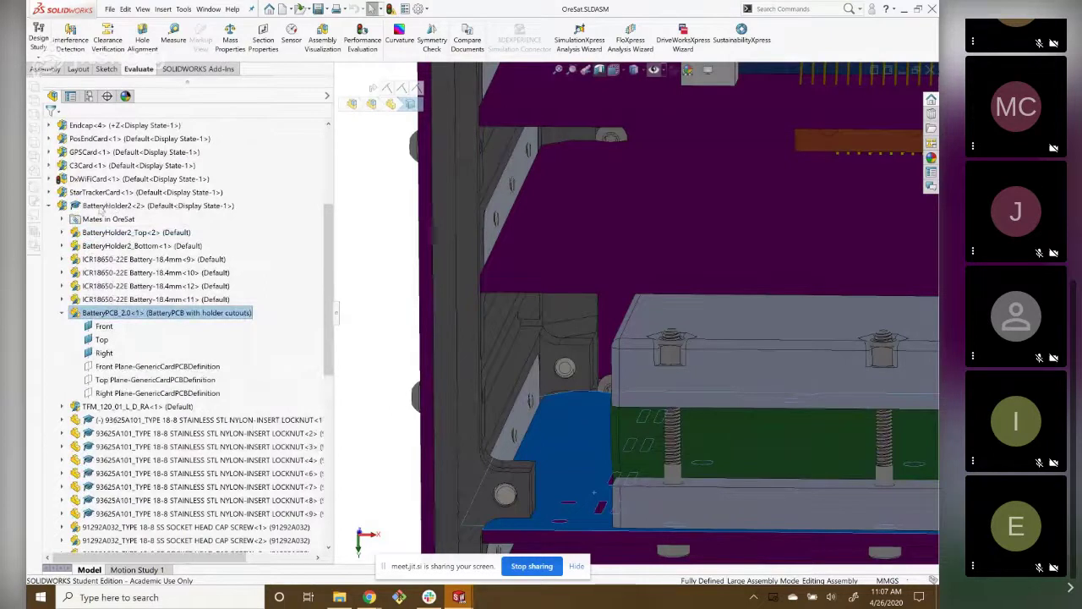
{"action": "left_click", "coordinate": [101, 207]}
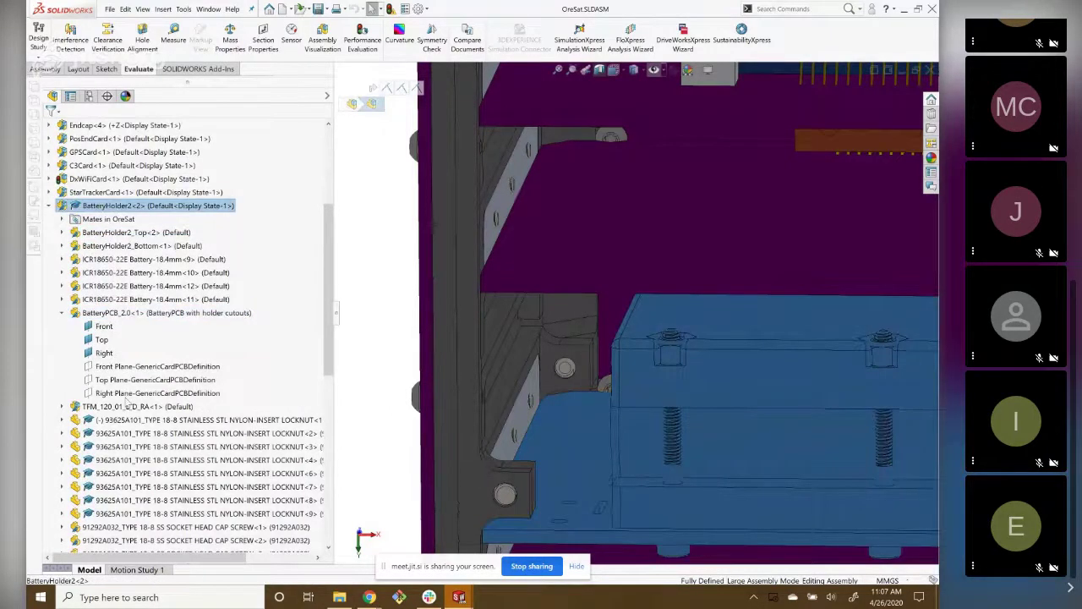
{"action": "scroll", "coordinate": [567, 446], "scroll_direction": "up", "scroll_amount": 2}
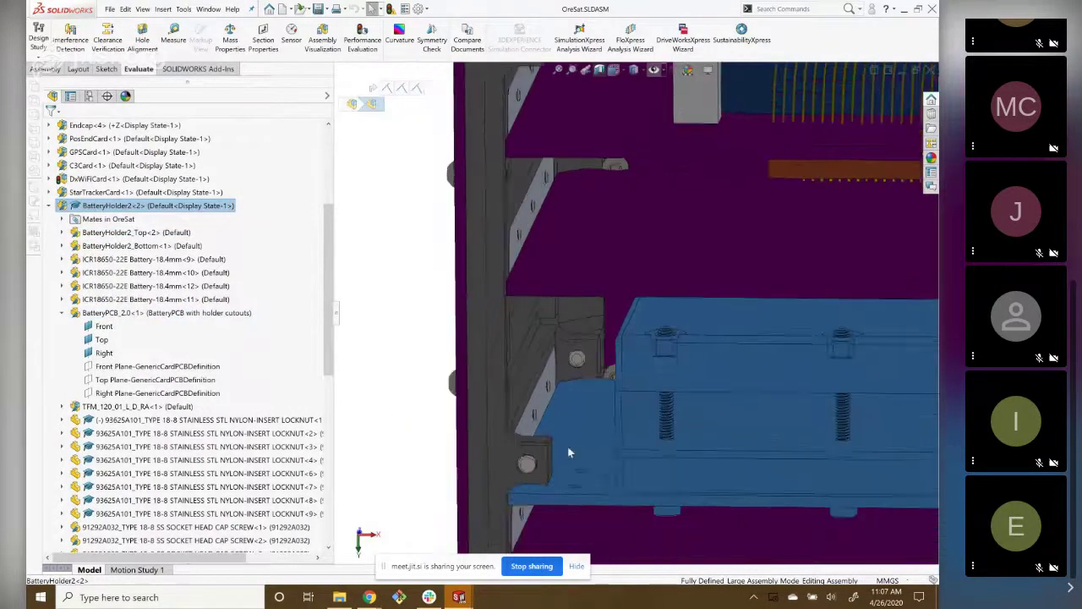
{"action": "scroll", "coordinate": [720, 310], "scroll_direction": "up", "scroll_amount": 2}
{"action": "scroll", "coordinate": [814, 295], "scroll_direction": "up", "scroll_amount": 2}
{"action": "scroll", "coordinate": [814, 296], "scroll_direction": "up", "scroll_amount": 3}
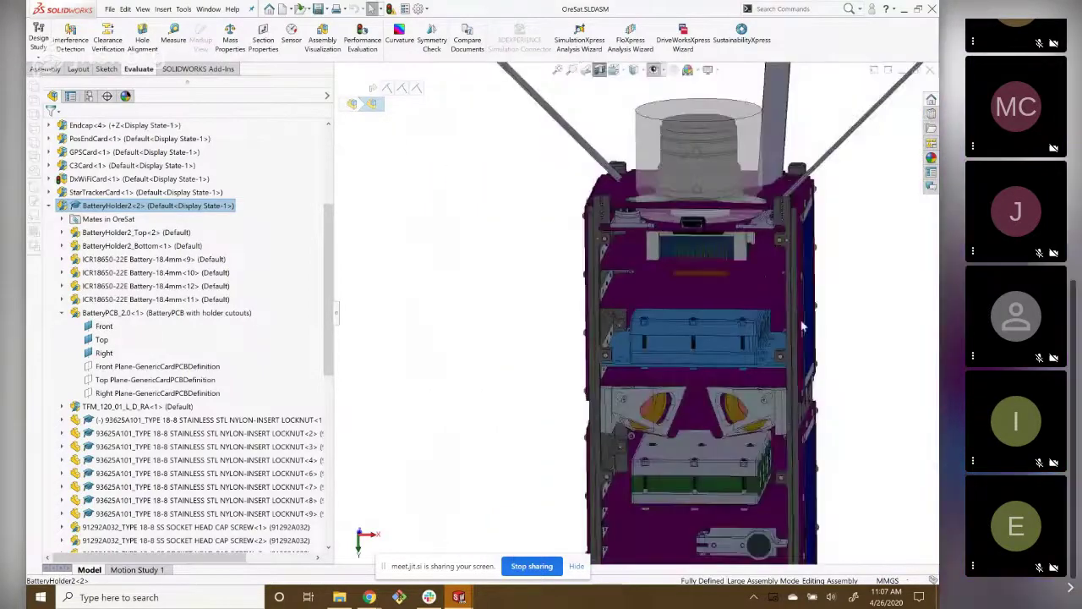
{"action": "scroll", "coordinate": [541, 390], "scroll_direction": "down", "scroll_amount": 5}
{"action": "scroll", "coordinate": [407, 279], "scroll_direction": "up", "scroll_amount": 1}
{"action": "scroll", "coordinate": [408, 278], "scroll_direction": "down", "scroll_amount": 1}
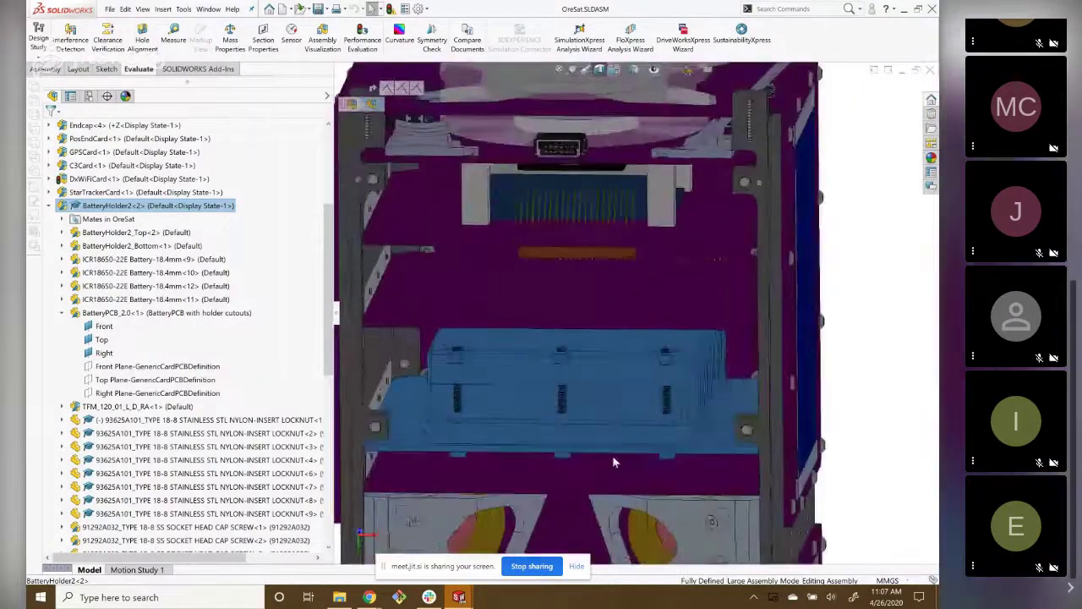
Collapse BatteryHolder2<2>, zoom out and orbit to view the satellite's top end.
{"action": "left_click", "coordinate": [49, 206]}
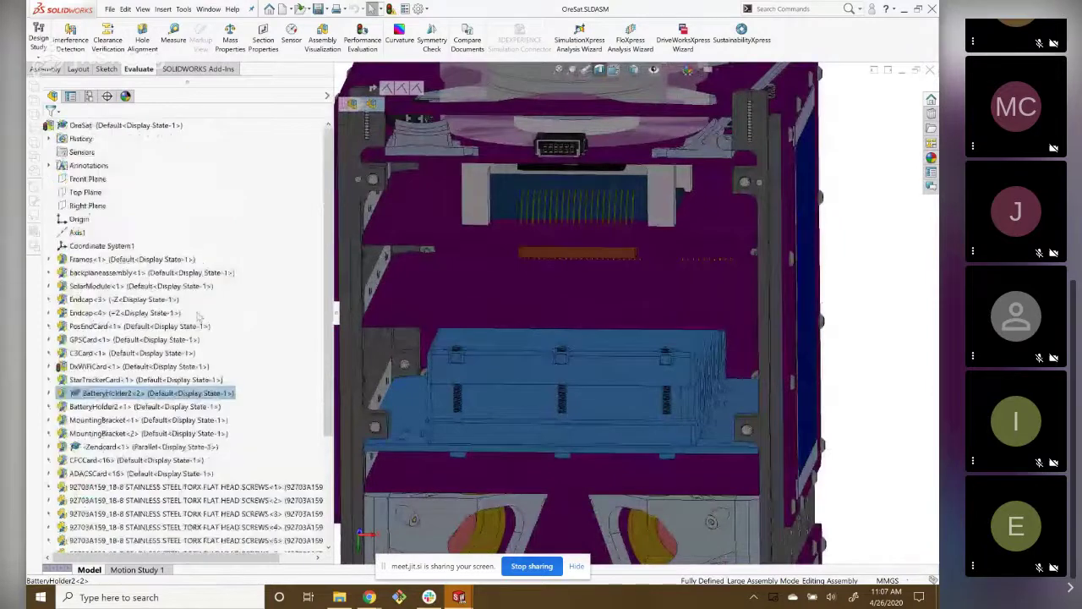
{"action": "scroll", "coordinate": [161, 279], "scroll_direction": "down", "scroll_amount": 1}
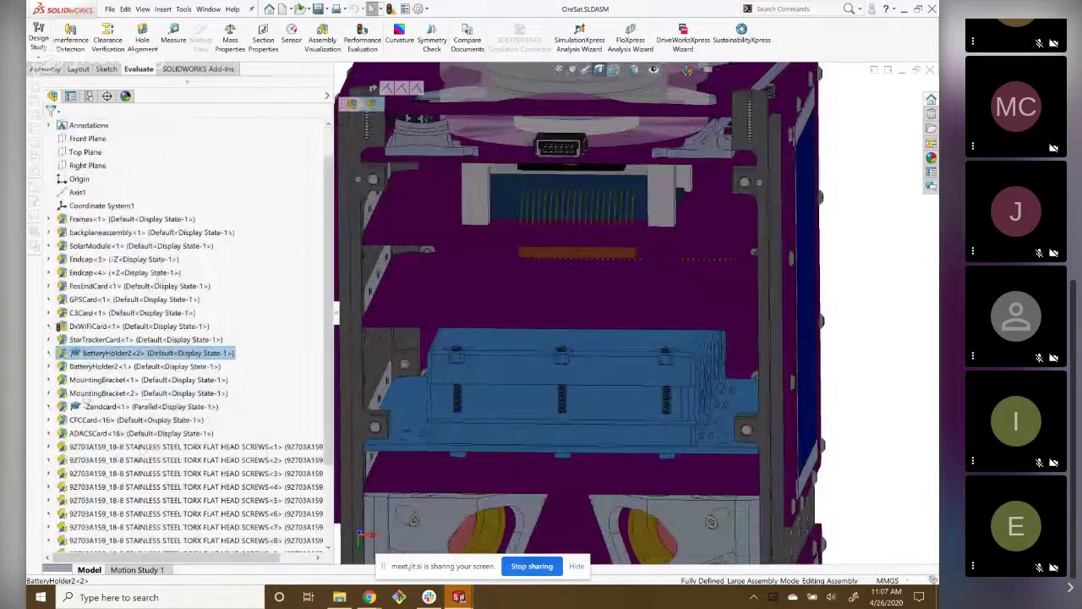
{"action": "scroll", "coordinate": [88, 400], "scroll_direction": "down", "scroll_amount": 1}
{"action": "scroll", "coordinate": [89, 355], "scroll_direction": "down", "scroll_amount": 2}
{"action": "scroll", "coordinate": [89, 341], "scroll_direction": "up", "scroll_amount": 3}
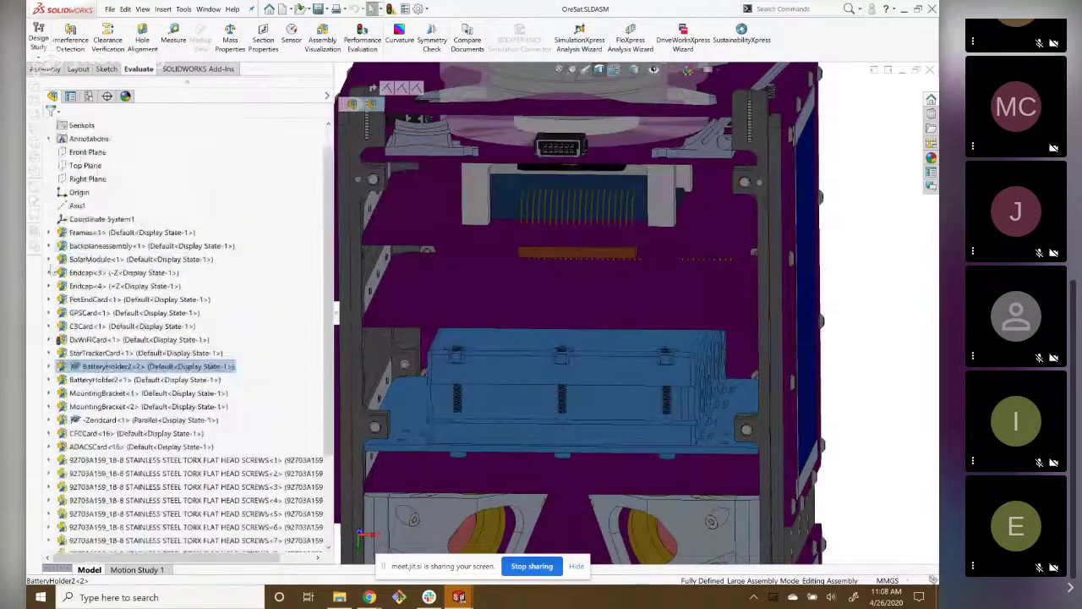
{"action": "scroll", "coordinate": [119, 381], "scroll_direction": "up", "scroll_amount": 1}
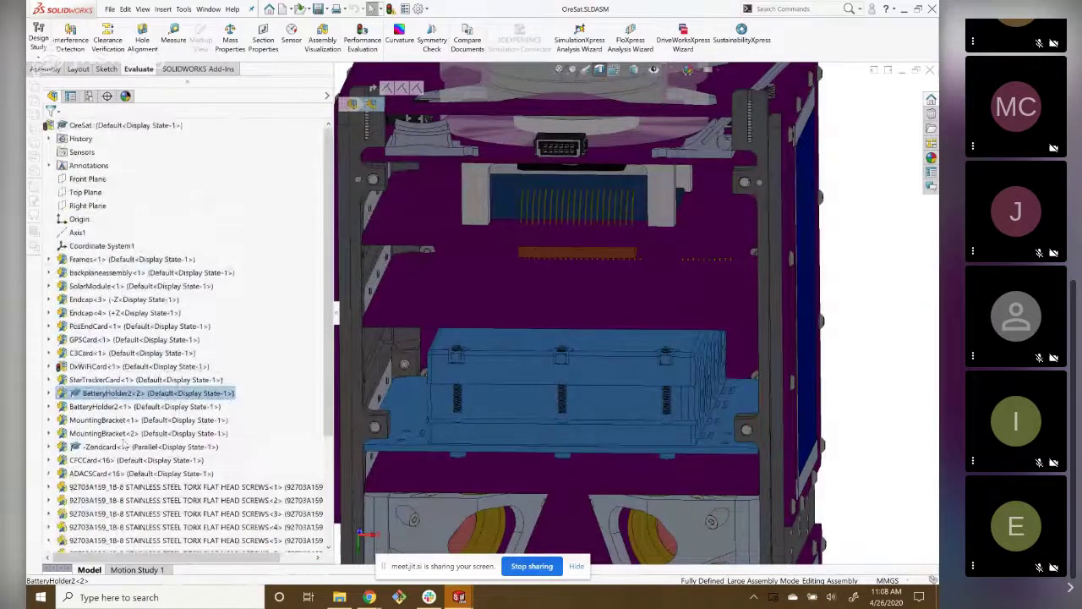
{"action": "scroll", "coordinate": [125, 334], "scroll_direction": "down", "scroll_amount": 1}
{"action": "scroll", "coordinate": [641, 455], "scroll_direction": "up", "scroll_amount": 2}
{"action": "scroll", "coordinate": [641, 455], "scroll_direction": "up", "scroll_amount": 2}
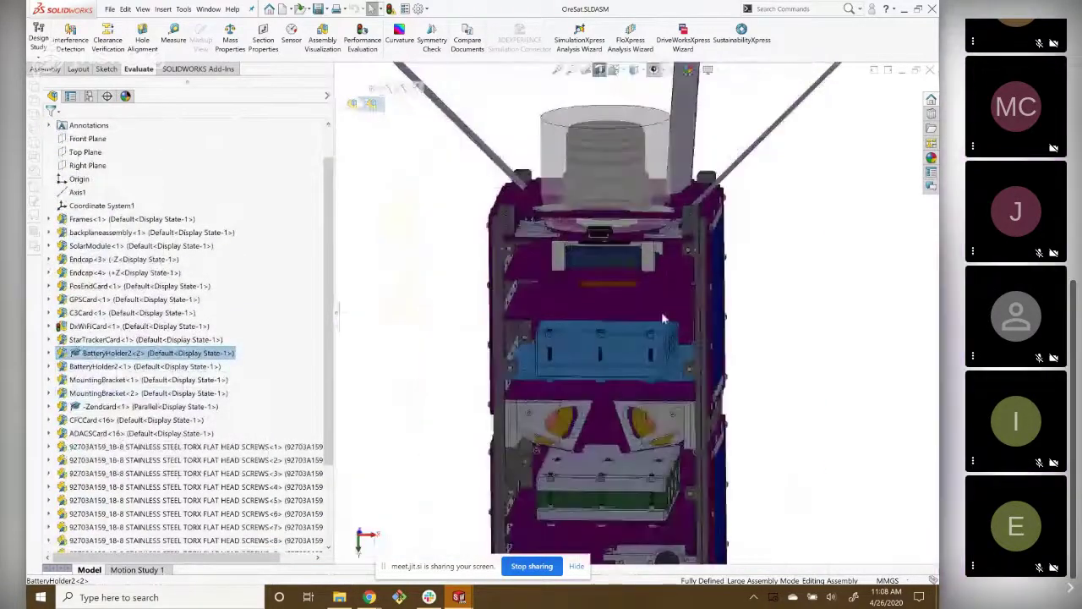
{"action": "scroll", "coordinate": [664, 319], "scroll_direction": "up", "scroll_amount": 3}
{"action": "mouse_move", "coordinate": [664, 318]}
{"action": "middle_mouse_down"}
{"action": "mouse_move", "coordinate": [672, 203]}
{"action": "mouse_move", "coordinate": [443, 438]}
{"action": "middle_mouse_up"}
{"action": "scroll", "coordinate": [510, 259], "scroll_direction": "down", "scroll_amount": 2}
{"action": "scroll", "coordinate": [510, 259], "scroll_direction": "down", "scroll_amount": 3}
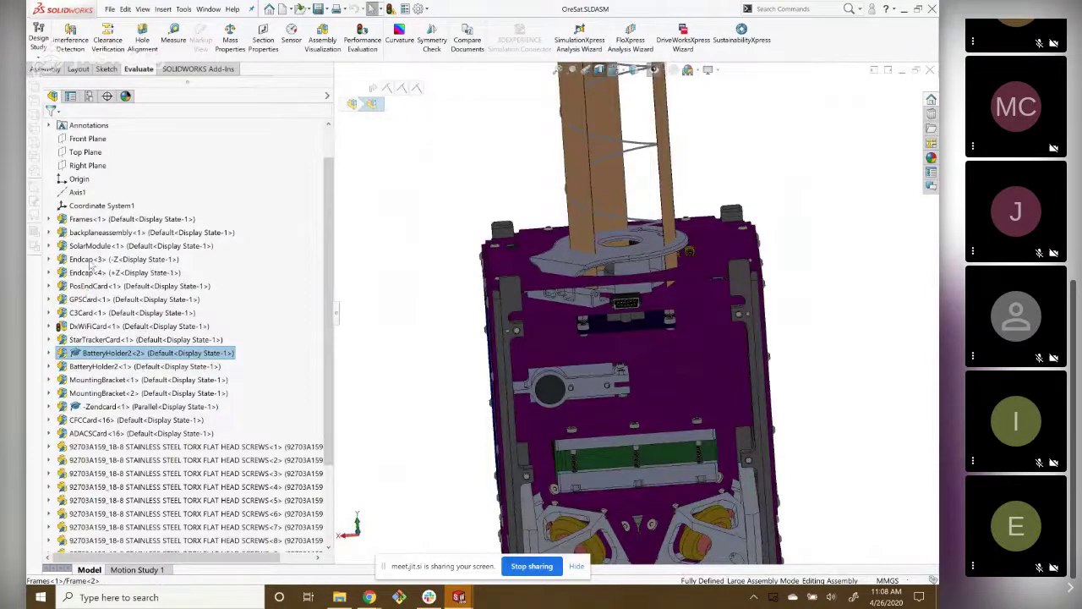
Select the top EndCapPCB board, then collapse Endcap<4> in the tree.
{"action": "left_click", "coordinate": [522, 264]}
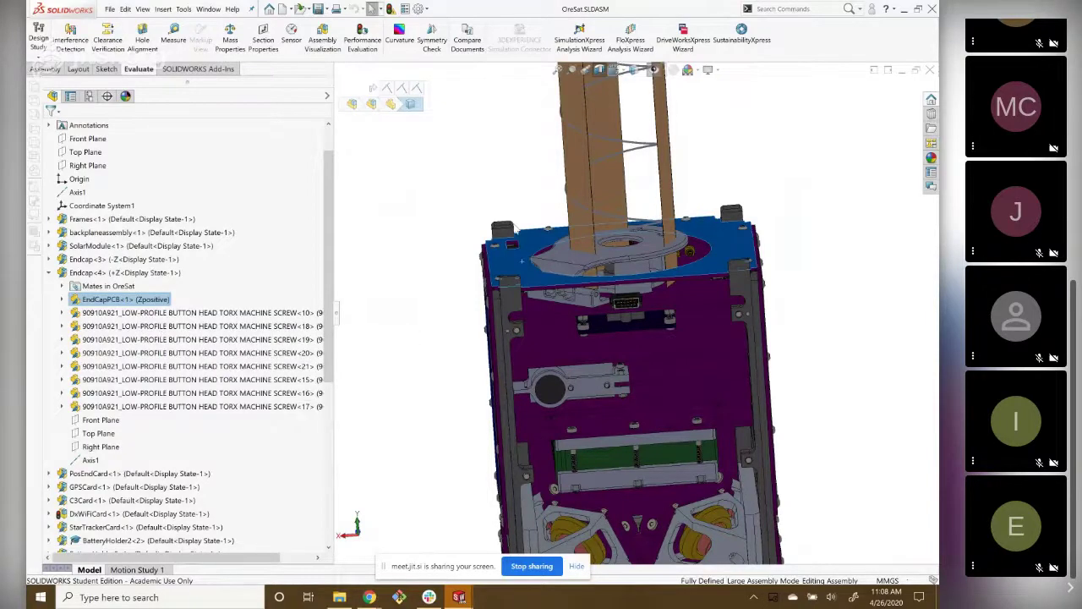
{"action": "scroll", "coordinate": [512, 261], "scroll_direction": "down", "scroll_amount": 3}
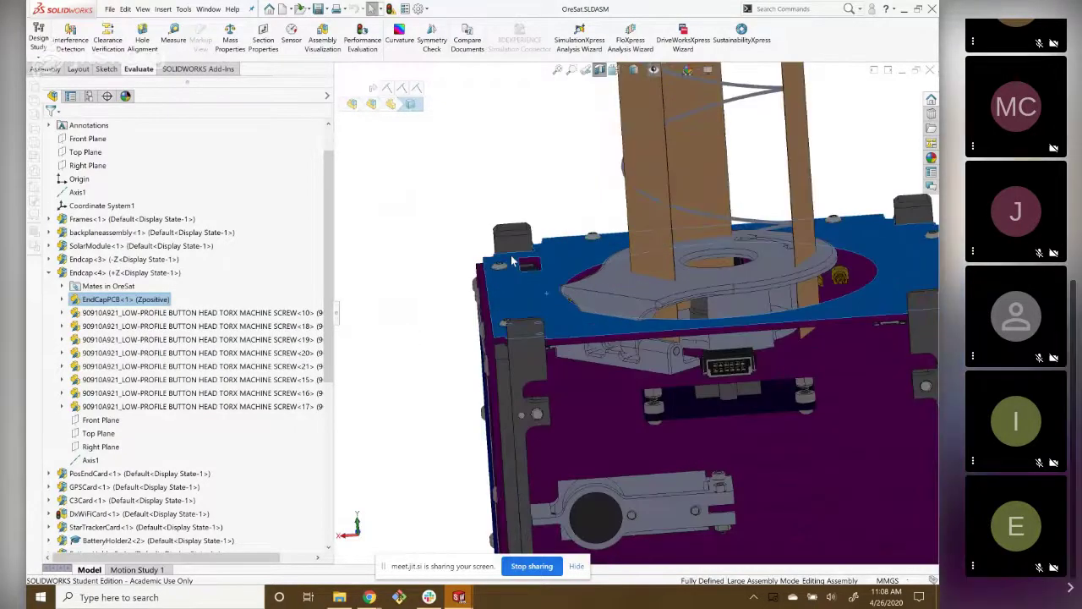
{"action": "scroll", "coordinate": [199, 316], "scroll_direction": "up", "scroll_amount": 1}
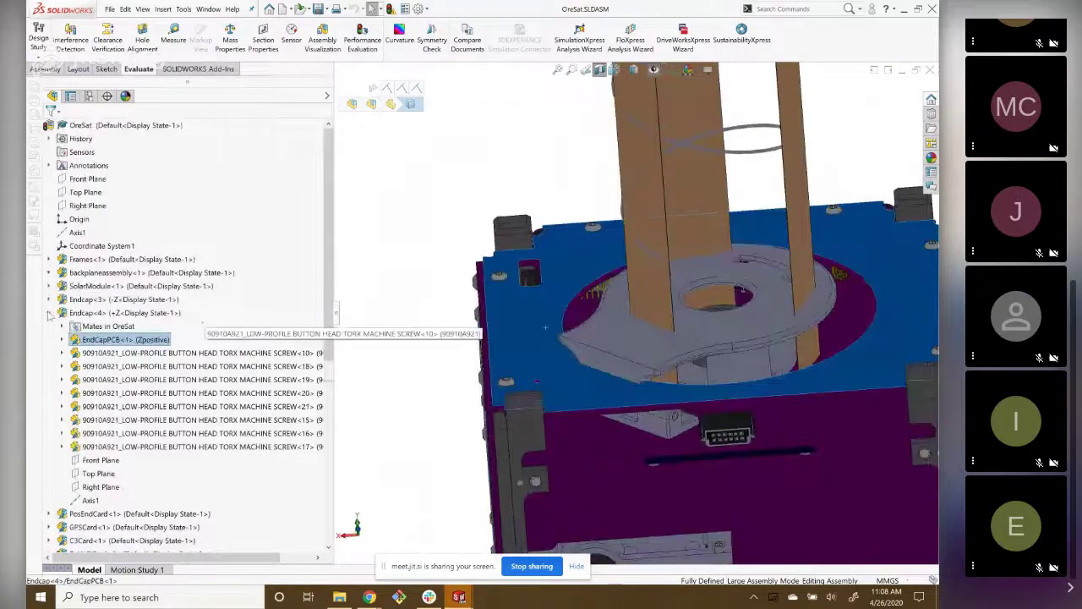
{"action": "left_click", "coordinate": [49, 313]}
{"action": "scroll", "coordinate": [608, 416], "scroll_direction": "down", "scroll_amount": 2}
Select the PosEndCard board, then collapse PosEndCard in the tree.
{"action": "left_click", "coordinate": [568, 388]}
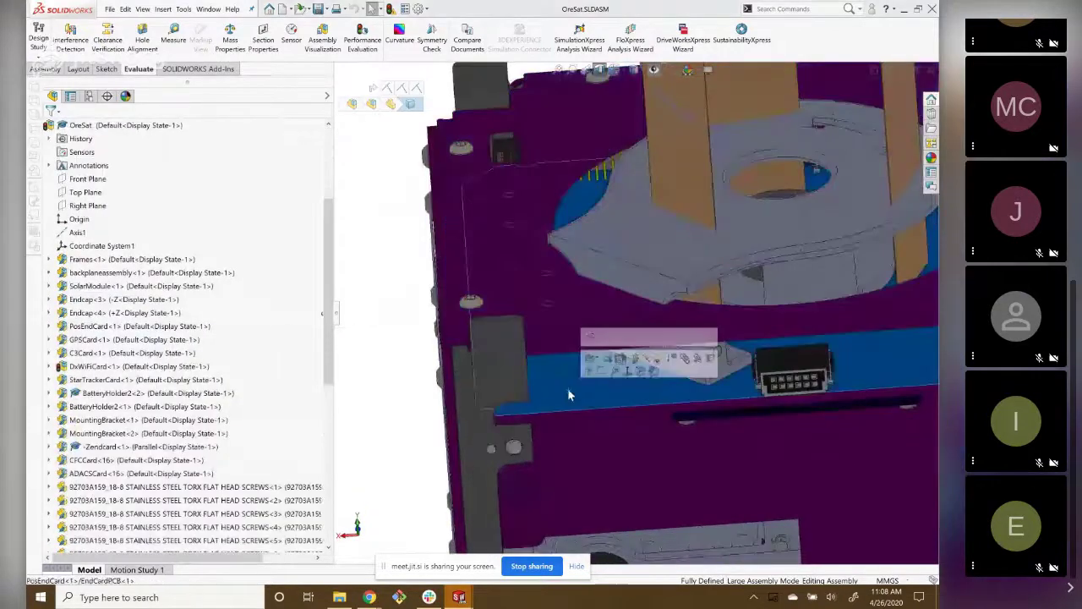
{"action": "scroll", "coordinate": [567, 388], "scroll_direction": "up", "scroll_amount": 3}
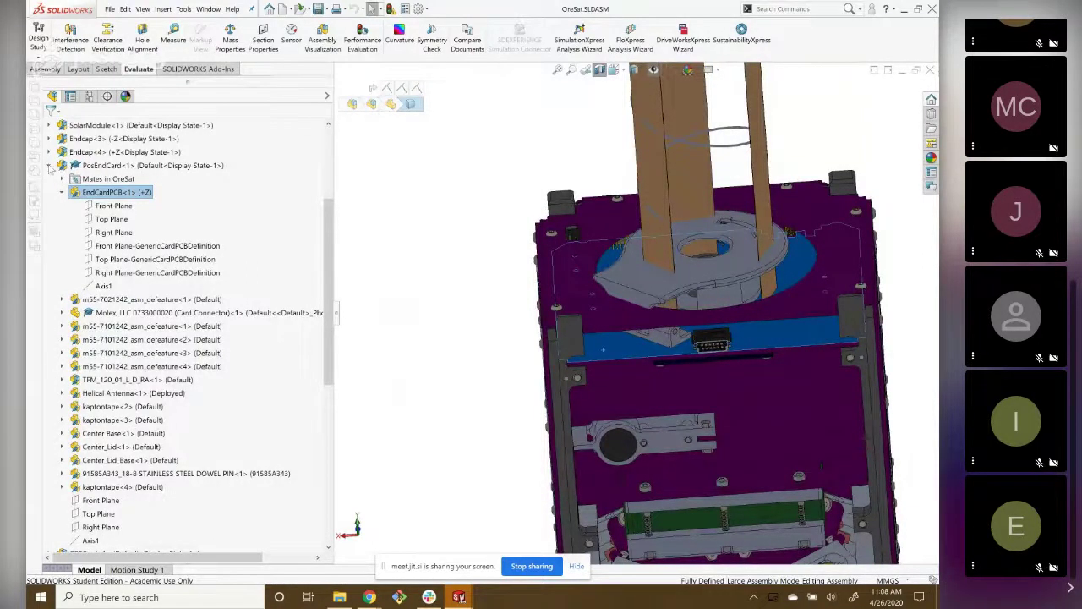
{"action": "left_click", "coordinate": [49, 166]}
{"action": "scroll", "coordinate": [108, 325], "scroll_direction": "up", "scroll_amount": 3}
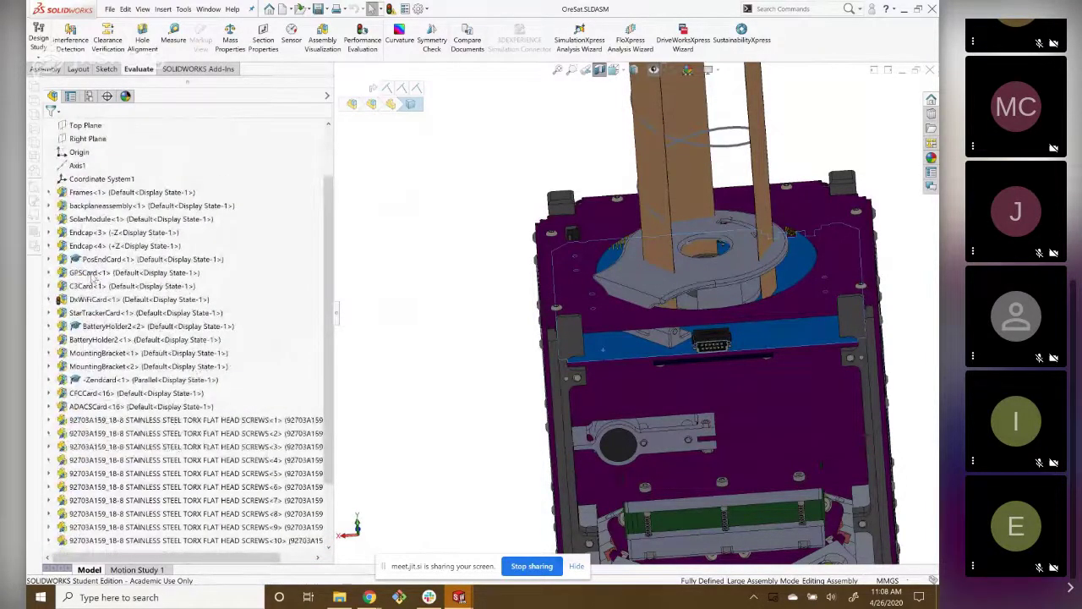
Highlight the GPSCard, C3Card, StarTrackerCard and DxWiFiCard components in turn.
{"action": "left_click", "coordinate": [91, 274]}
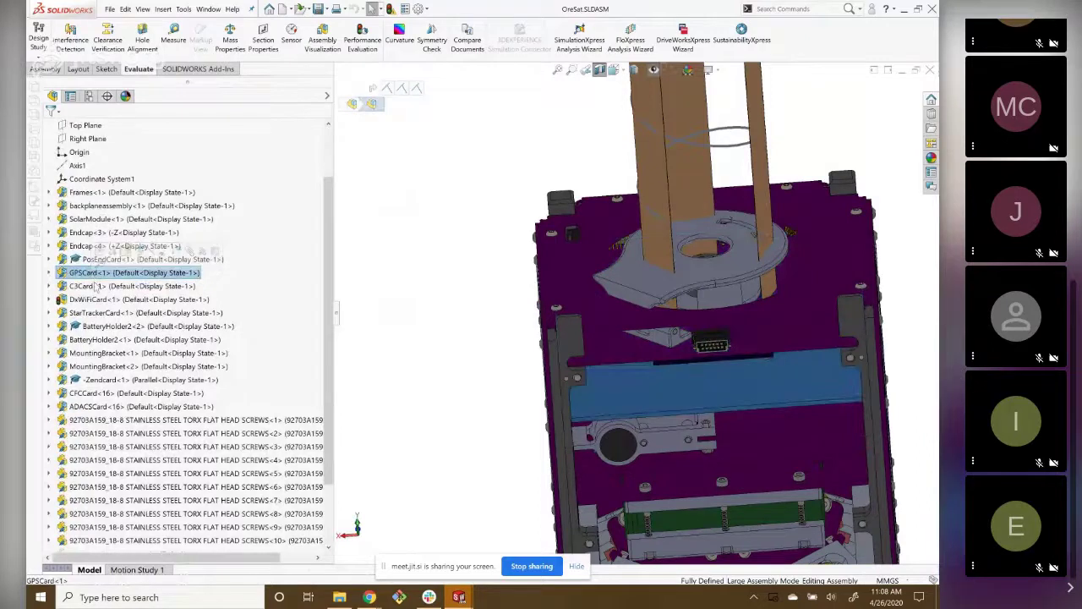
{"action": "left_click", "coordinate": [97, 286]}
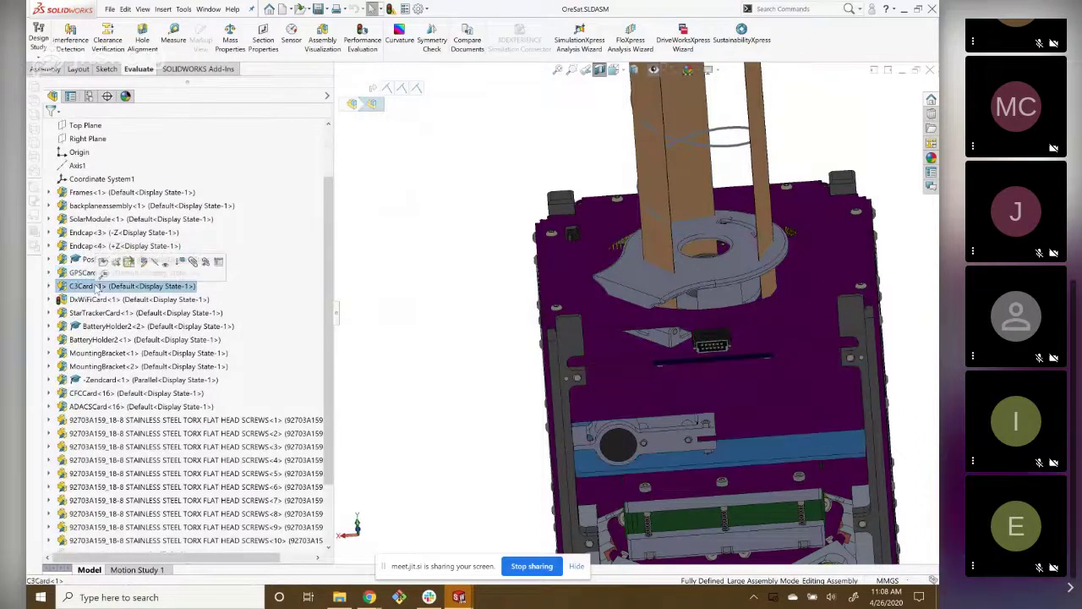
{"action": "middle_click_drag", "start_coordinate": [719, 355], "coordinate": [665, 353]}
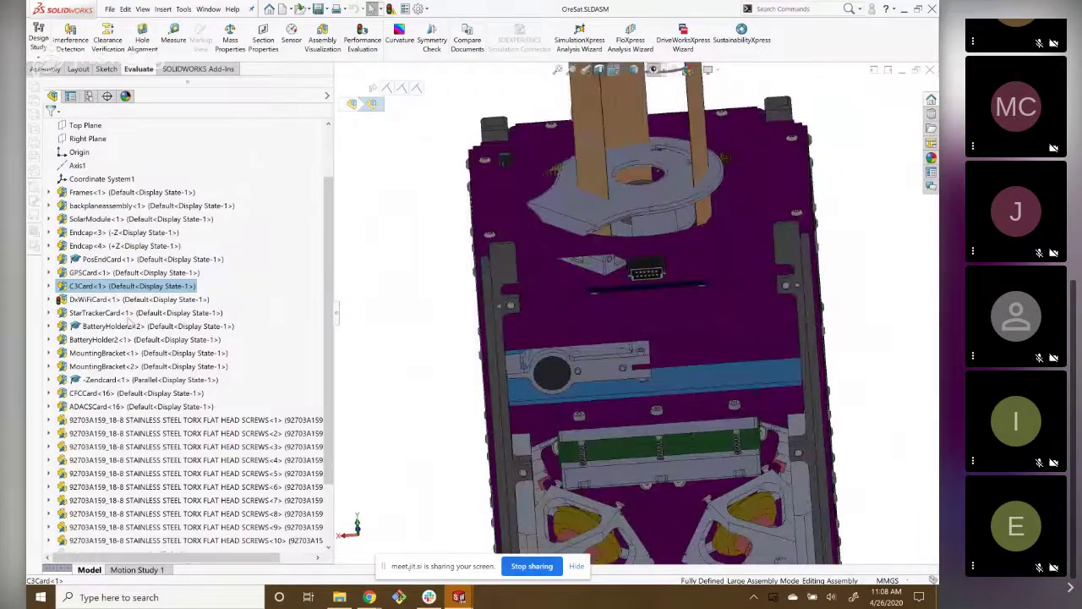
{"action": "left_click", "coordinate": [127, 314]}
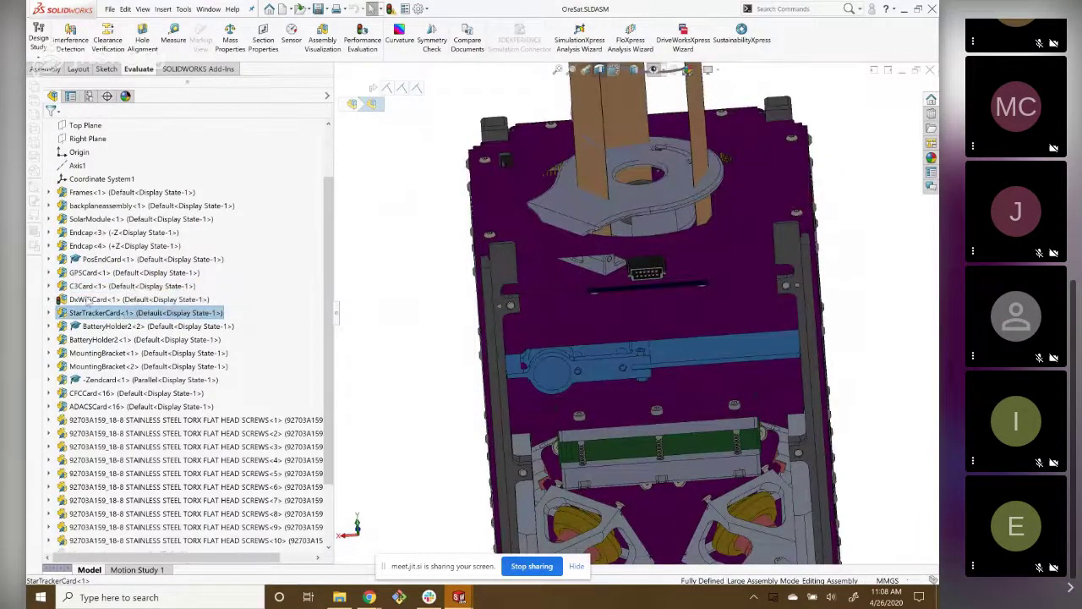
{"action": "left_click", "coordinate": [89, 301]}
{"action": "scroll", "coordinate": [583, 440], "scroll_direction": "up", "scroll_amount": 3}
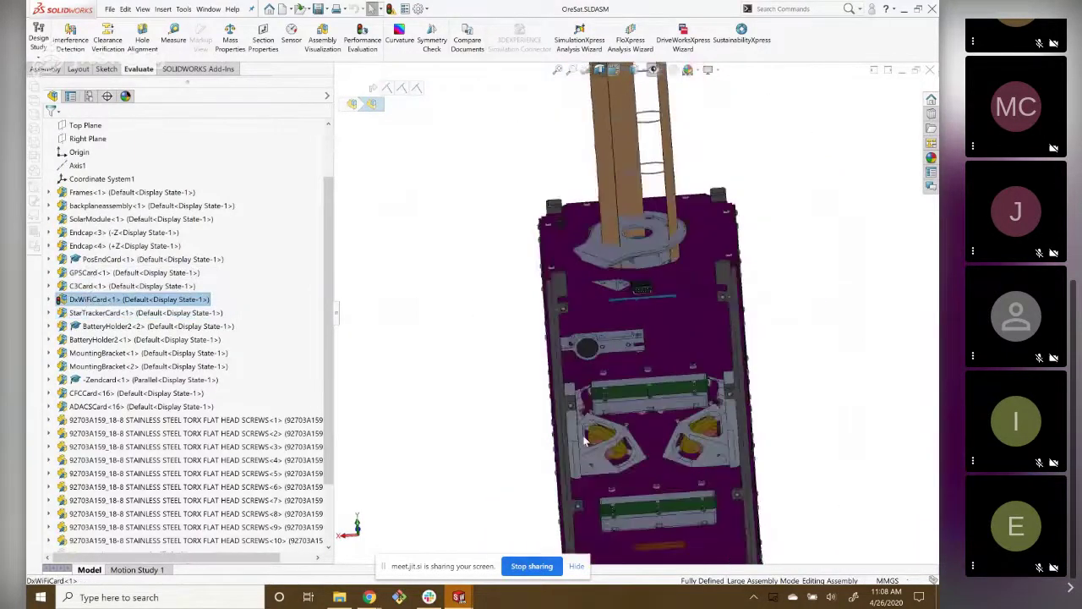
Orbit and zoom onto the two reaction wheel mounting brackets along the satellite's side.
{"action": "middle_click_drag", "start_coordinate": [583, 440], "coordinate": [744, 331]}
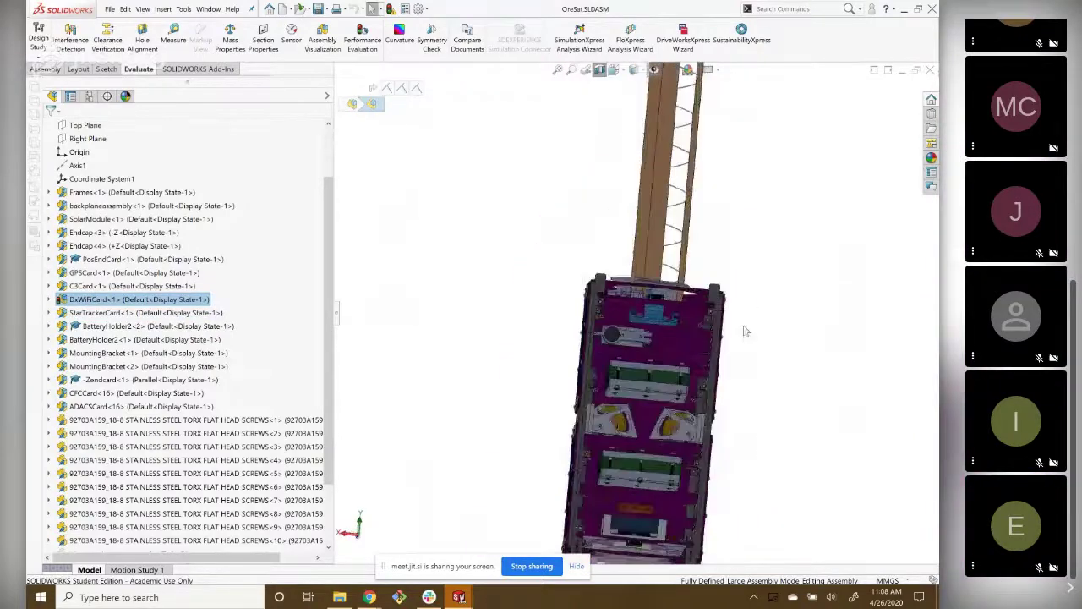
{"action": "scroll", "coordinate": [594, 317], "scroll_direction": "down", "scroll_amount": 1}
{"action": "scroll", "coordinate": [594, 317], "scroll_direction": "down", "scroll_amount": 1}
{"action": "scroll", "coordinate": [595, 317], "scroll_direction": "down", "scroll_amount": 1}
{"action": "scroll", "coordinate": [594, 317], "scroll_direction": "down", "scroll_amount": 1}
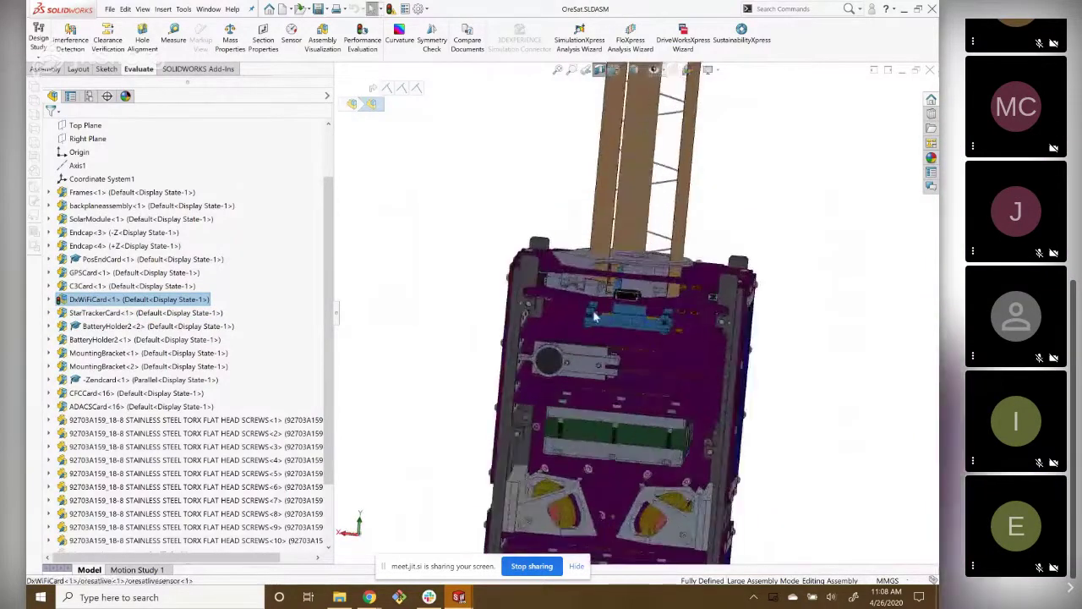
{"action": "scroll", "coordinate": [595, 317], "scroll_direction": "down", "scroll_amount": 2}
{"action": "scroll", "coordinate": [605, 323], "scroll_direction": "up", "scroll_amount": 2}
{"action": "scroll", "coordinate": [605, 323], "scroll_direction": "up", "scroll_amount": 2}
{"action": "scroll", "coordinate": [605, 323], "scroll_direction": "up", "scroll_amount": 2}
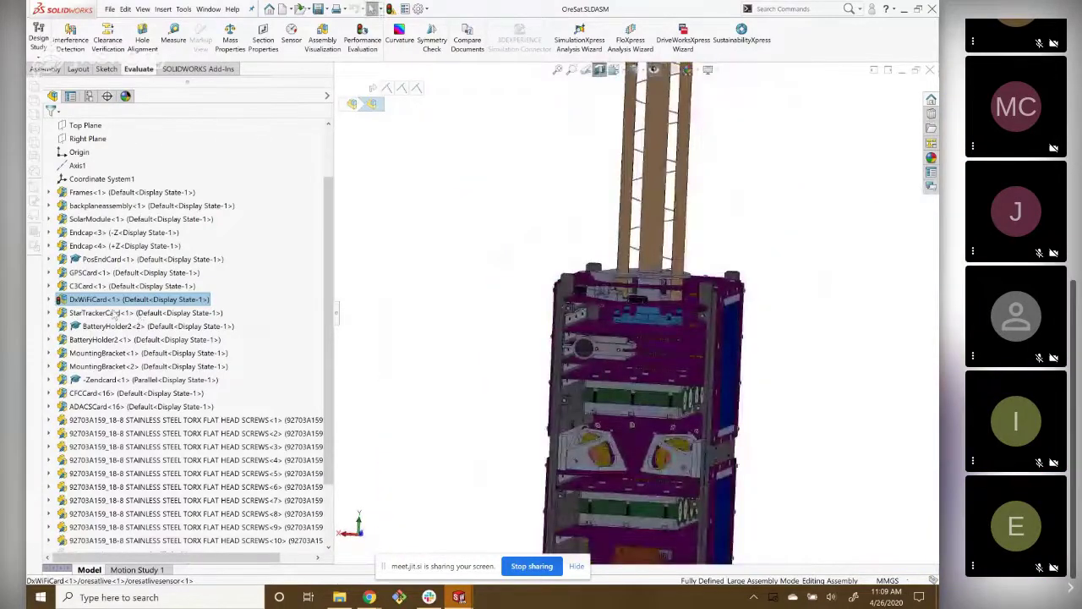
{"action": "mouse_move", "coordinate": [669, 398]}
{"action": "middle_mouse_down"}
{"action": "mouse_move", "coordinate": [677, 474]}
{"action": "mouse_move", "coordinate": [680, 450]}
{"action": "middle_mouse_up"}
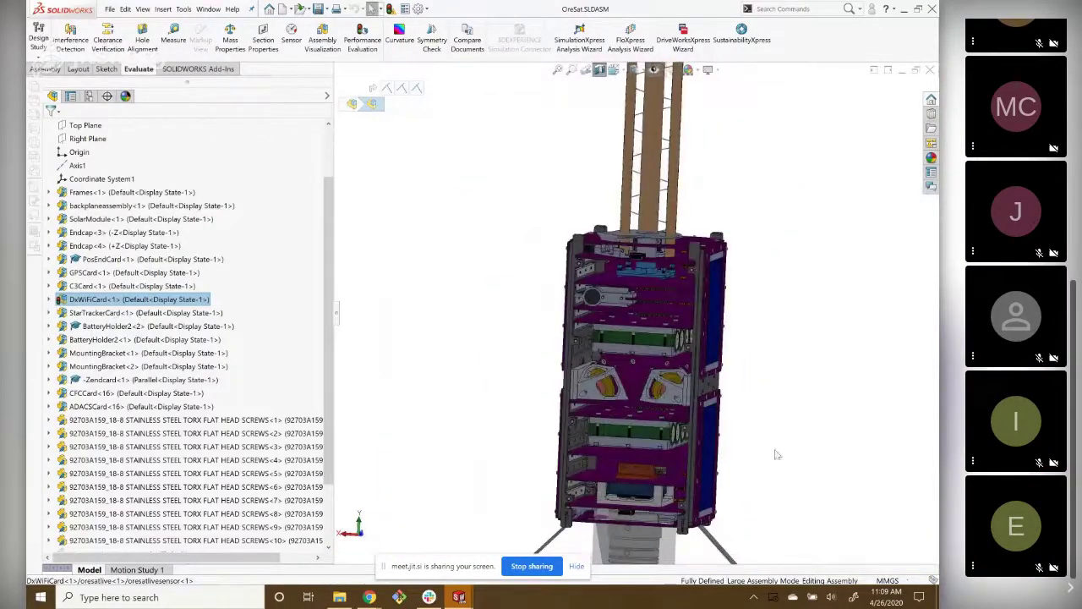
{"action": "middle_click_drag", "start_coordinate": [778, 454], "coordinate": [158, 323]}
{"action": "scroll", "coordinate": [136, 356], "scroll_direction": "down", "scroll_amount": 1}
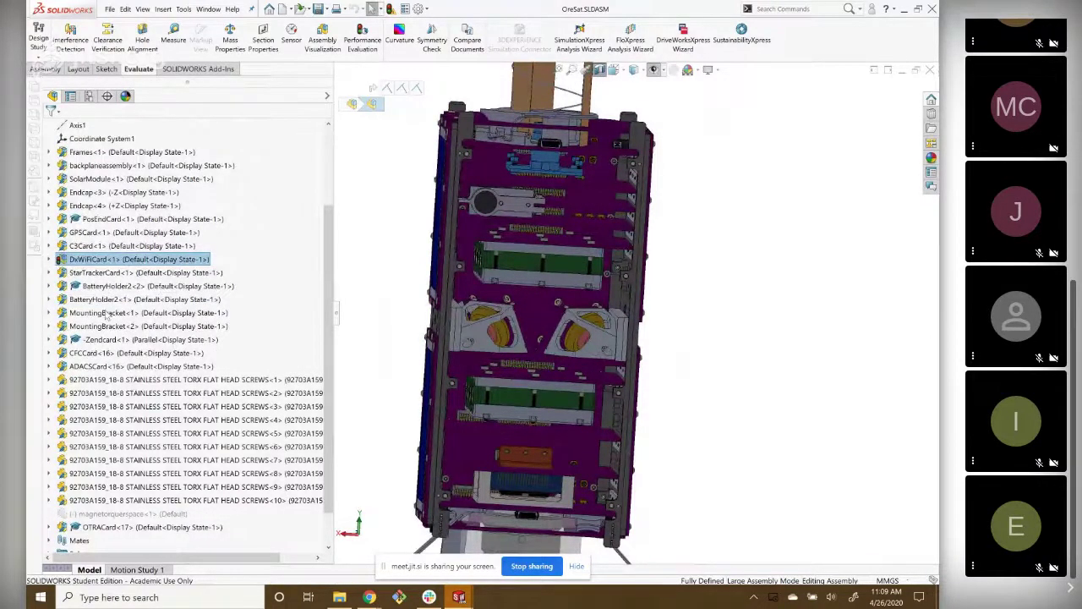
{"action": "scroll", "coordinate": [537, 330], "scroll_direction": "down", "scroll_amount": 2}
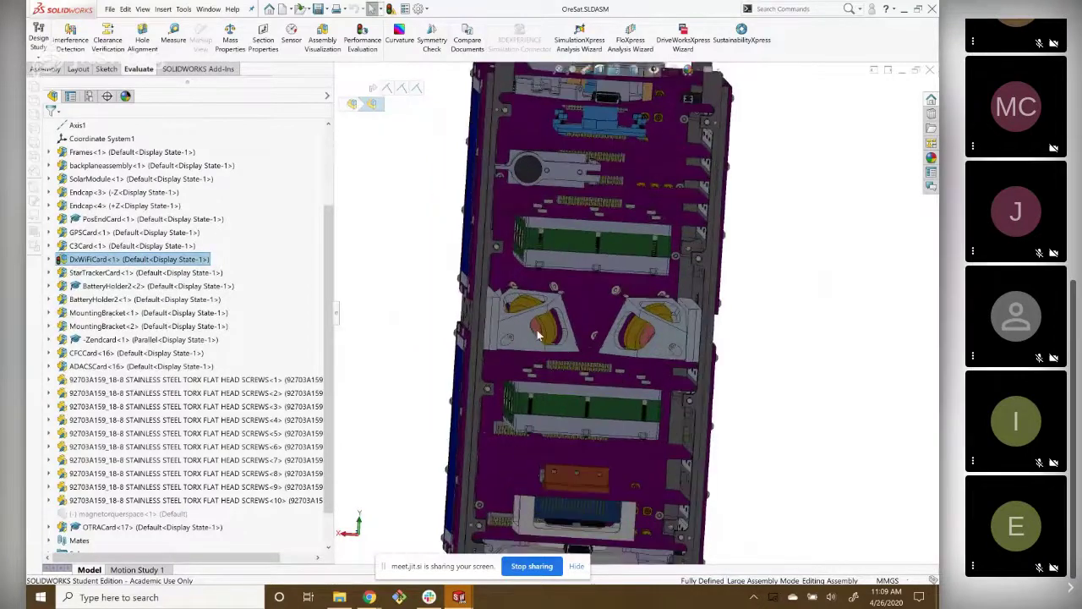
{"action": "scroll", "coordinate": [537, 330], "scroll_direction": "down", "scroll_amount": 3}
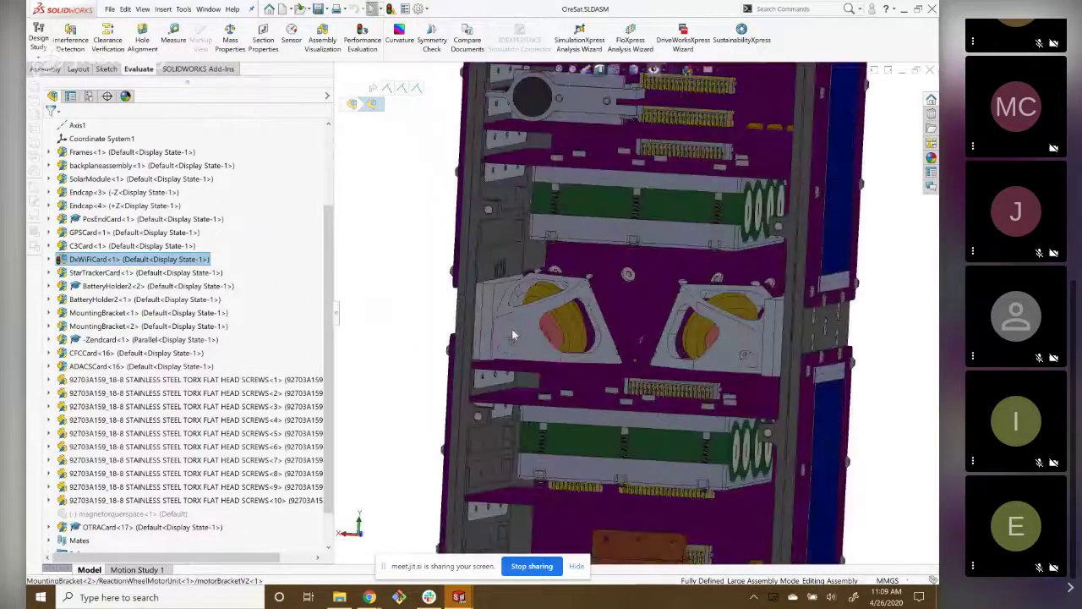
Select the reaction wheel motor bracket and MountingBeamV2<2>, then zoom to show both wheel mounts.
{"action": "left_click", "coordinate": [512, 329]}
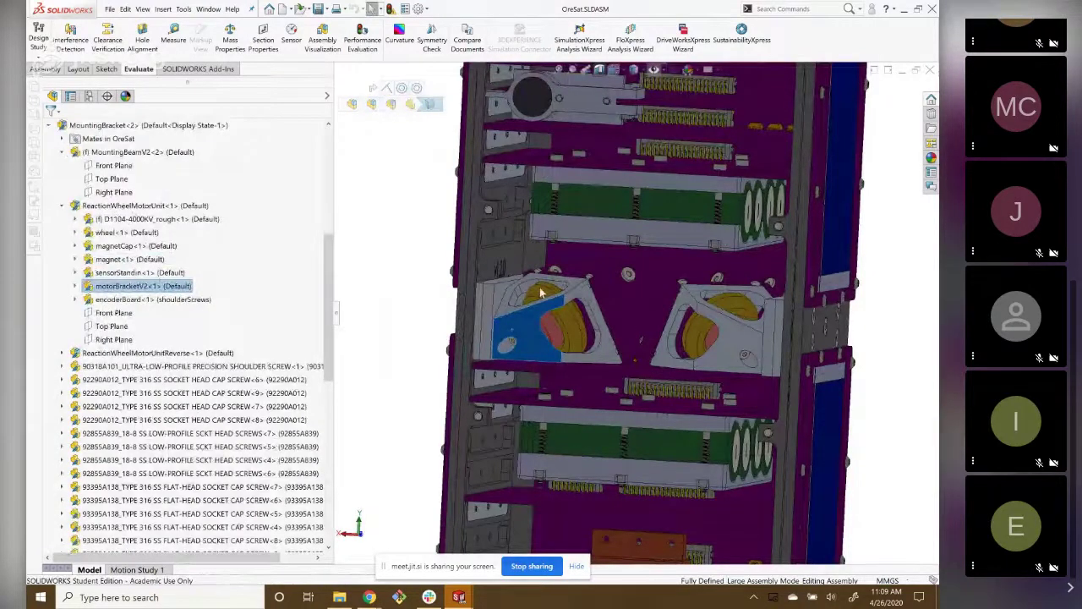
{"action": "scroll", "coordinate": [541, 292], "scroll_direction": "down", "scroll_amount": 2}
{"action": "scroll", "coordinate": [462, 328], "scroll_direction": "down", "scroll_amount": 2}
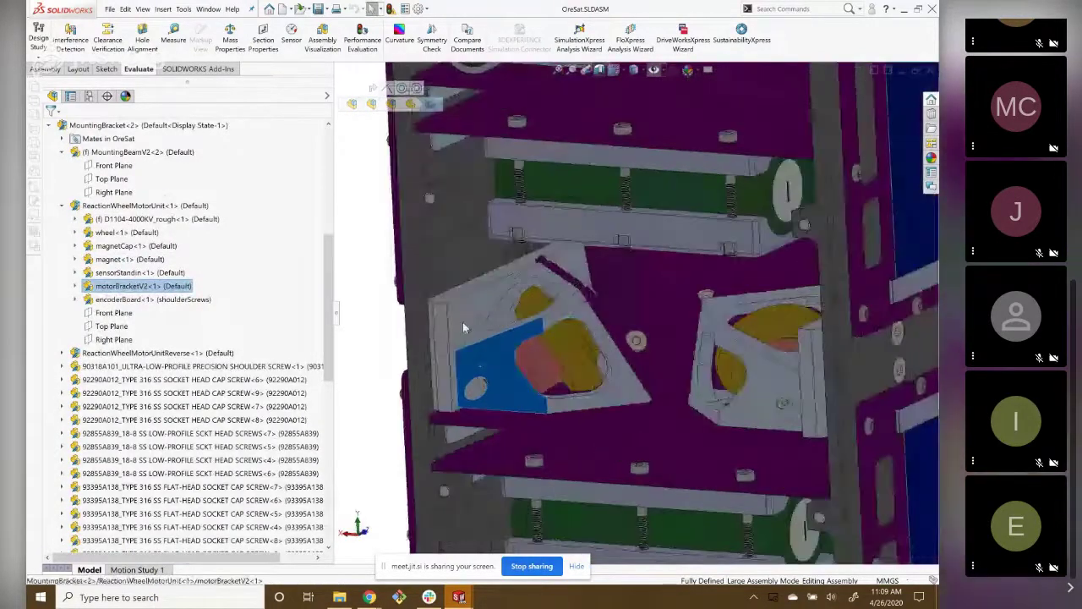
{"action": "left_click", "coordinate": [463, 328]}
{"action": "scroll", "coordinate": [525, 372], "scroll_direction": "down", "scroll_amount": 2}
{"action": "scroll", "coordinate": [572, 413], "scroll_direction": "down", "scroll_amount": 3}
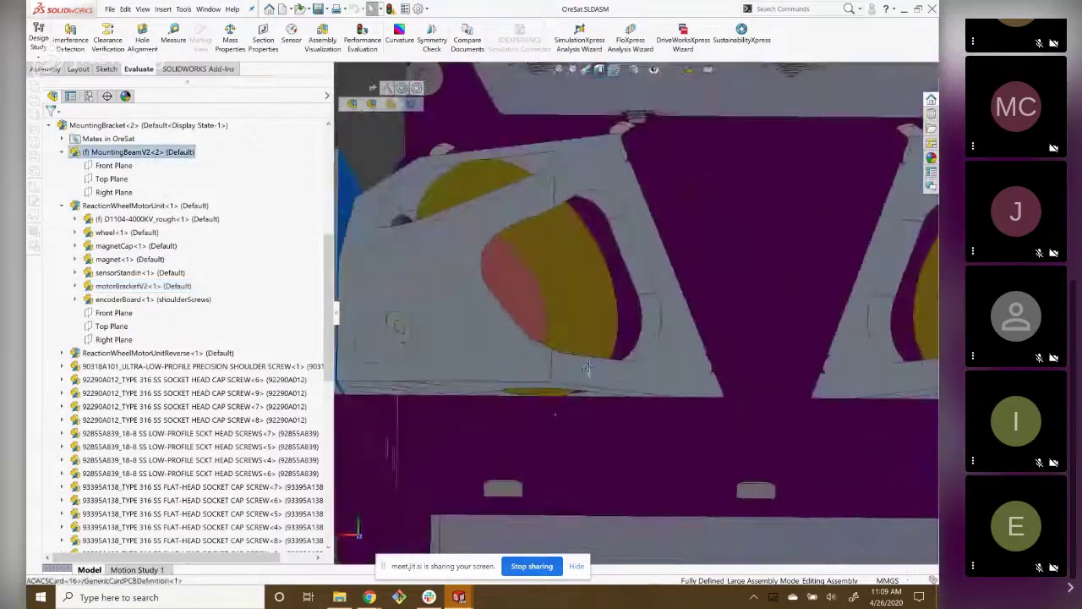
{"action": "scroll", "coordinate": [589, 376], "scroll_direction": "up", "scroll_amount": 1}
{"action": "scroll", "coordinate": [590, 380], "scroll_direction": "up", "scroll_amount": 1}
{"action": "scroll", "coordinate": [581, 313], "scroll_direction": "up", "scroll_amount": 1}
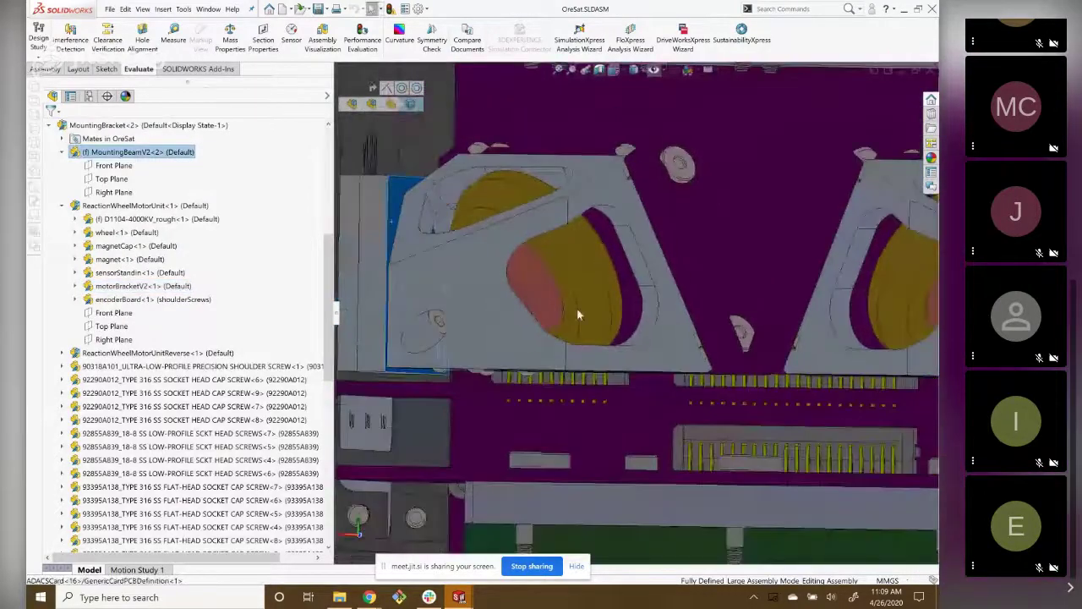
{"action": "scroll", "coordinate": [691, 342], "scroll_direction": "up", "scroll_amount": 3}
Collapse MountingBracket<2> and orbit the satellite to show its top face.
{"action": "scroll", "coordinate": [774, 330], "scroll_direction": "up", "scroll_amount": 4}
{"action": "scroll", "coordinate": [761, 338], "scroll_direction": "up", "scroll_amount": 1}
{"action": "scroll", "coordinate": [641, 385], "scroll_direction": "down", "scroll_amount": 6}
{"action": "scroll", "coordinate": [642, 385], "scroll_direction": "down", "scroll_amount": 2}
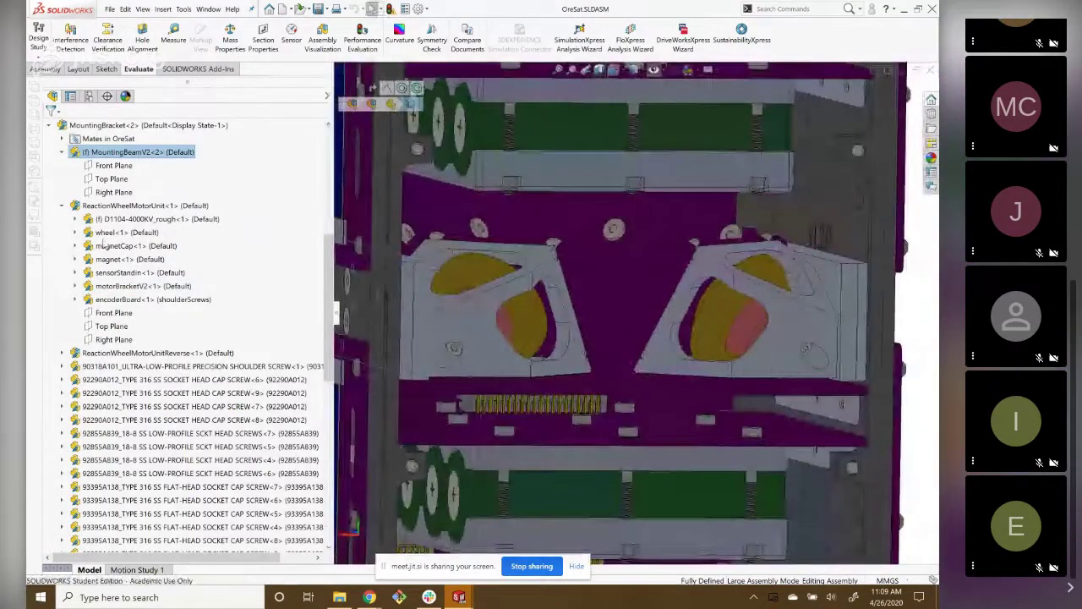
{"action": "scroll", "coordinate": [169, 254], "scroll_direction": "up", "scroll_amount": 2}
{"action": "left_click", "coordinate": [49, 206]}
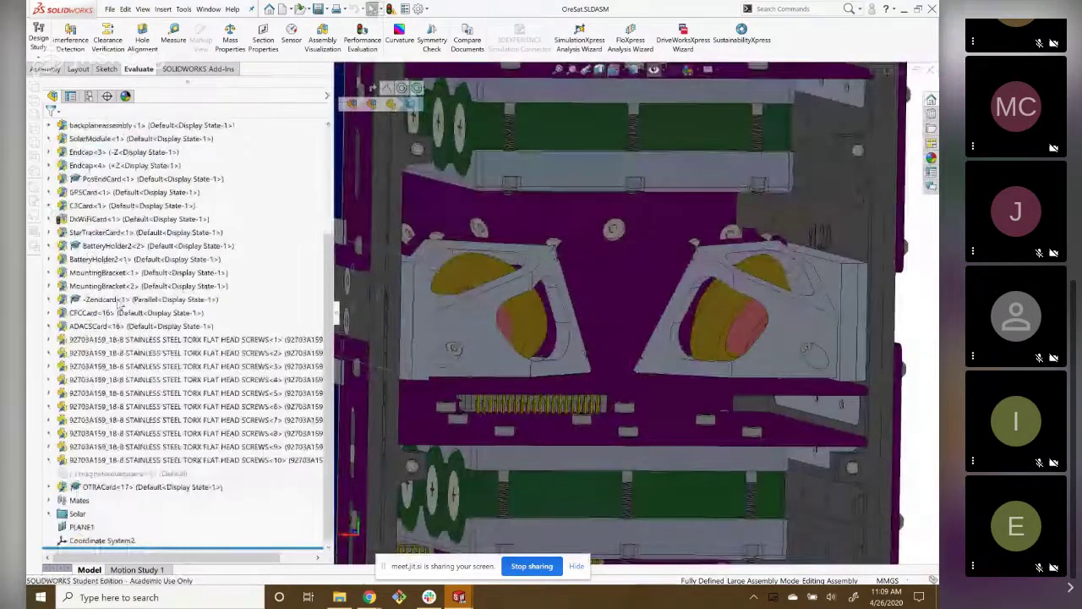
{"action": "scroll", "coordinate": [118, 303], "scroll_direction": "up", "scroll_amount": 3}
{"action": "scroll", "coordinate": [580, 290], "scroll_direction": "up", "scroll_amount": 4}
{"action": "scroll", "coordinate": [586, 240], "scroll_direction": "down", "scroll_amount": 2}
{"action": "scroll", "coordinate": [587, 240], "scroll_direction": "down", "scroll_amount": 2}
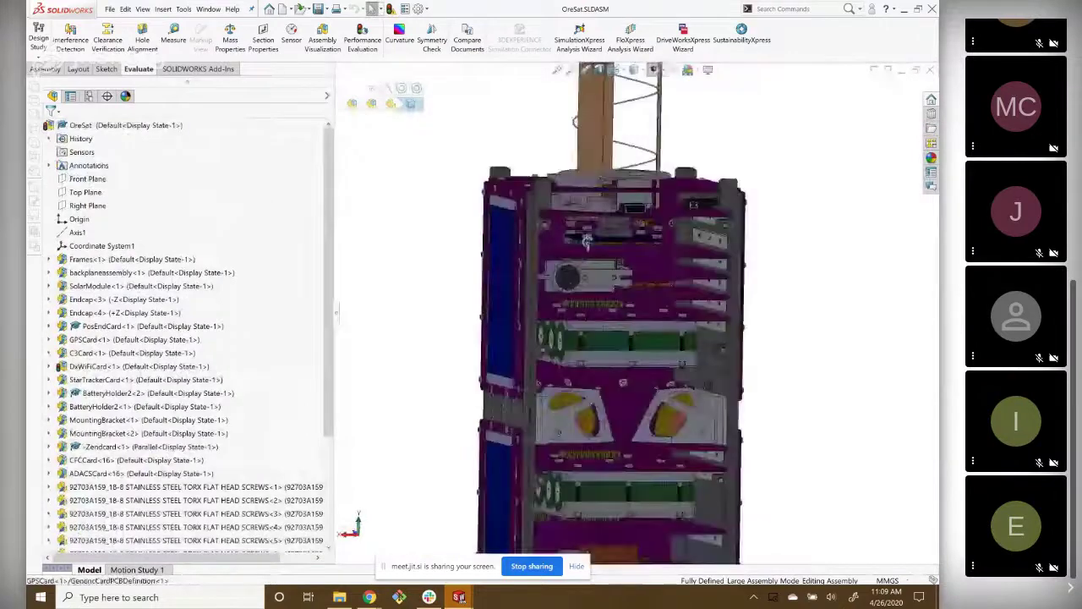
{"action": "middle_click_drag", "start_coordinate": [586, 240], "coordinate": [606, 267]}
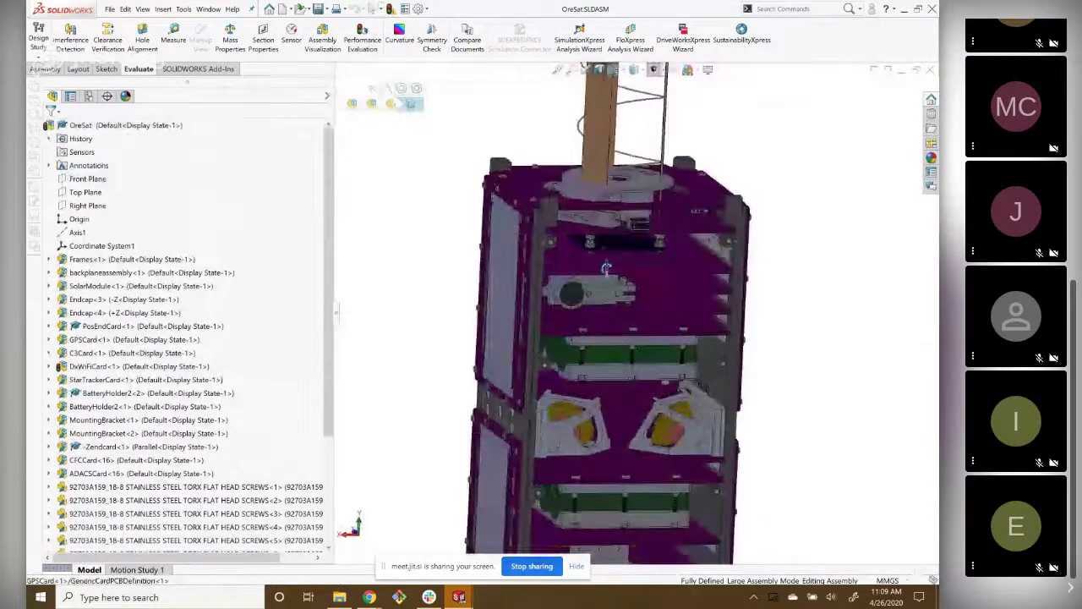
Highlight Frames<1>, expand it to inspect its CardWedge items, then collapse it.
{"action": "left_click", "coordinate": [72, 263]}
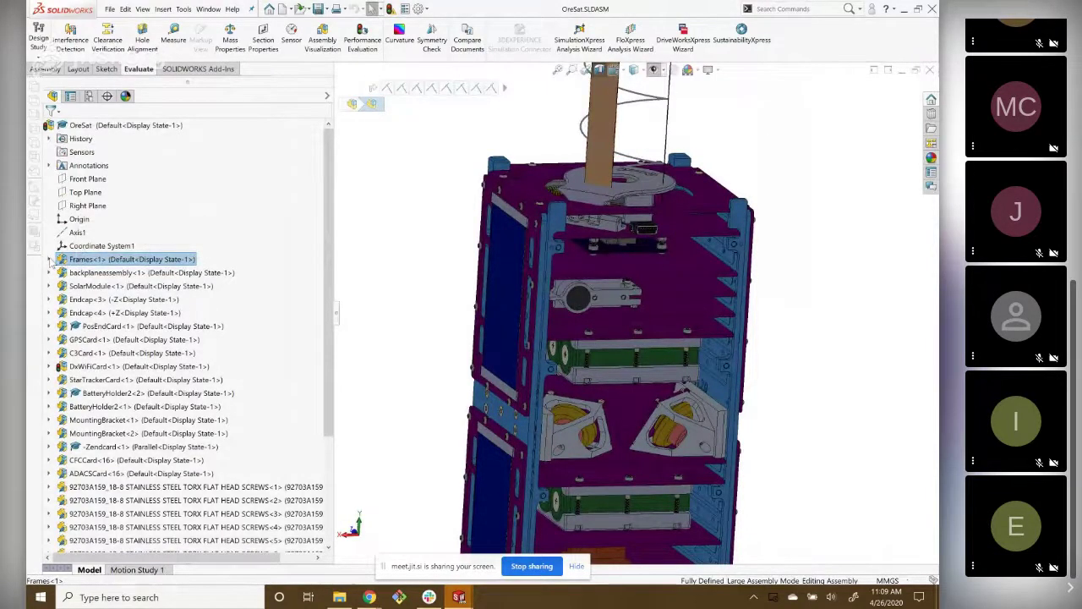
{"action": "left_click", "coordinate": [49, 260]}
{"action": "scroll", "coordinate": [151, 363], "scroll_direction": "down", "scroll_amount": 3}
{"action": "scroll", "coordinate": [150, 363], "scroll_direction": "down", "scroll_amount": 3}
{"action": "scroll", "coordinate": [151, 365], "scroll_direction": "down", "scroll_amount": 3}
{"action": "scroll", "coordinate": [152, 369], "scroll_direction": "down", "scroll_amount": 3}
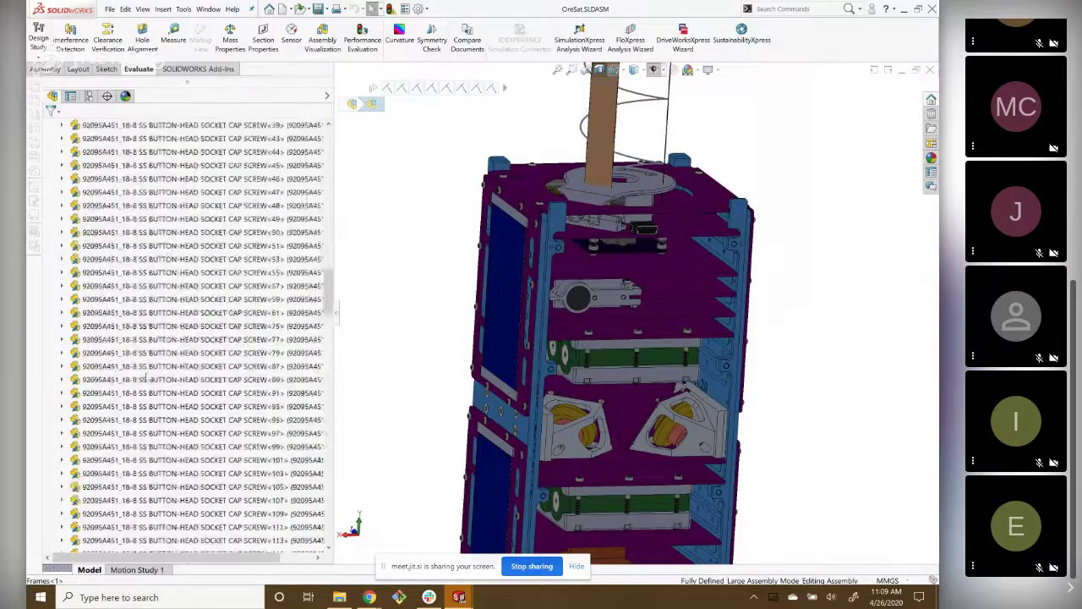
{"action": "scroll", "coordinate": [149, 378], "scroll_direction": "down", "scroll_amount": 3}
{"action": "mouse_move", "coordinate": [328, 359]}
{"action": "left_mouse_down"}
{"action": "mouse_move", "coordinate": [321, 488]}
{"action": "mouse_move", "coordinate": [320, 126]}
{"action": "left_mouse_up"}
{"action": "left_click", "coordinate": [52, 260]}
{"action": "left_click", "coordinate": [49, 259]}
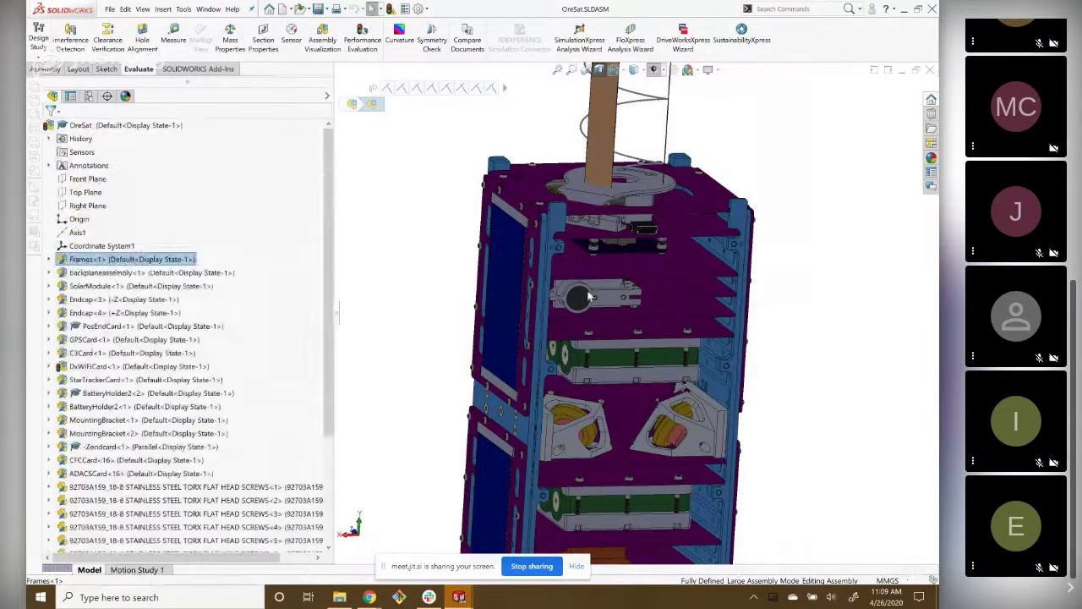
Zoom and orbit the satellite to show another side of its card stack.
{"action": "scroll", "coordinate": [734, 372], "scroll_direction": "down", "scroll_amount": 1}
{"action": "scroll", "coordinate": [734, 372], "scroll_direction": "down", "scroll_amount": 2}
{"action": "scroll", "coordinate": [734, 372], "scroll_direction": "down", "scroll_amount": 1}
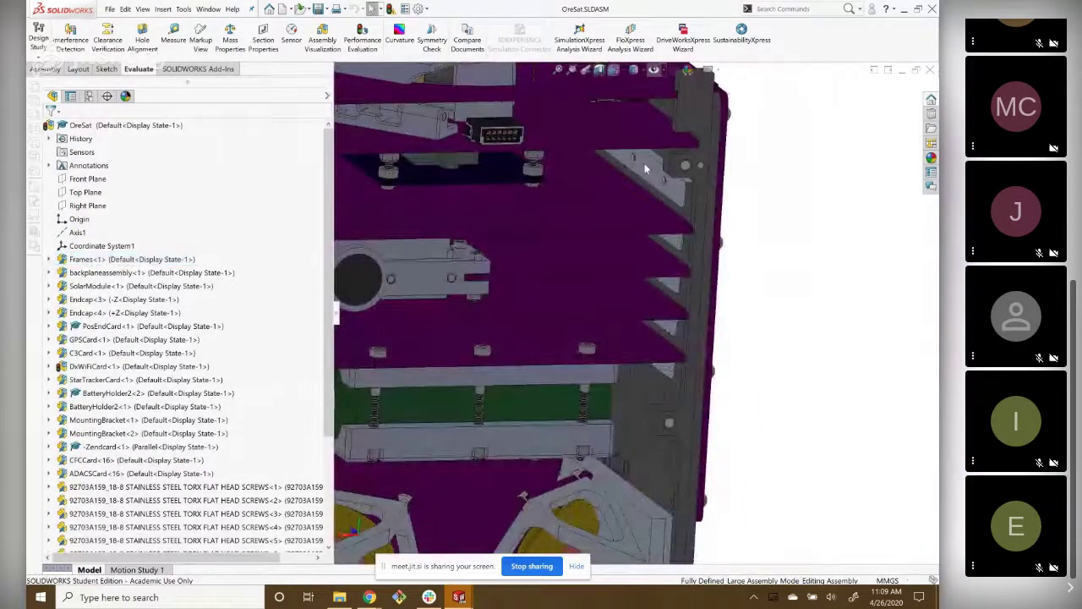
{"action": "scroll", "coordinate": [628, 326], "scroll_direction": "up", "scroll_amount": 1}
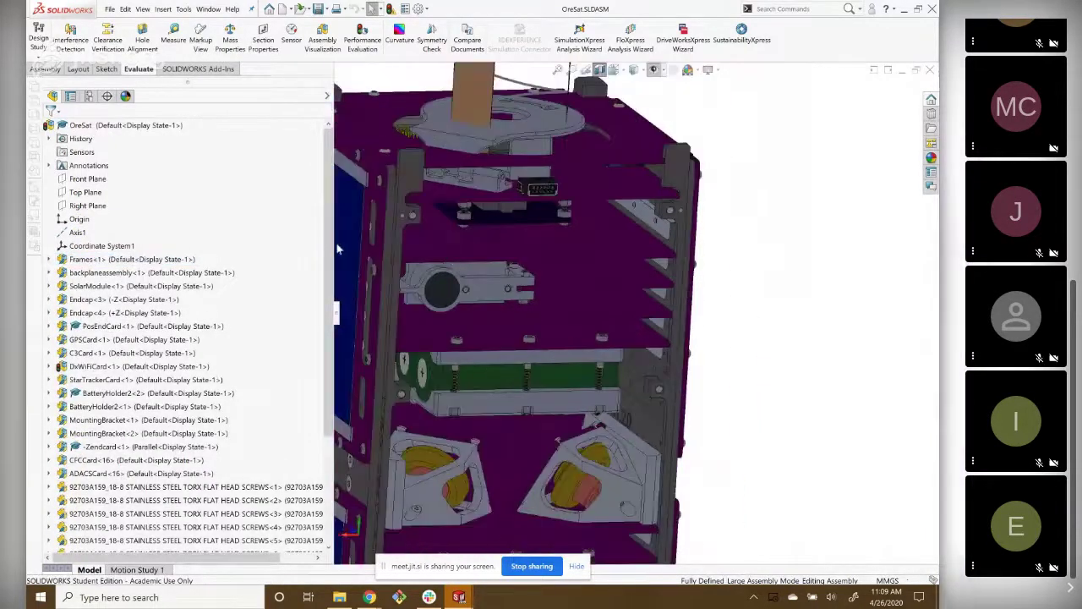
{"action": "scroll", "coordinate": [489, 362], "scroll_direction": "up", "scroll_amount": 2}
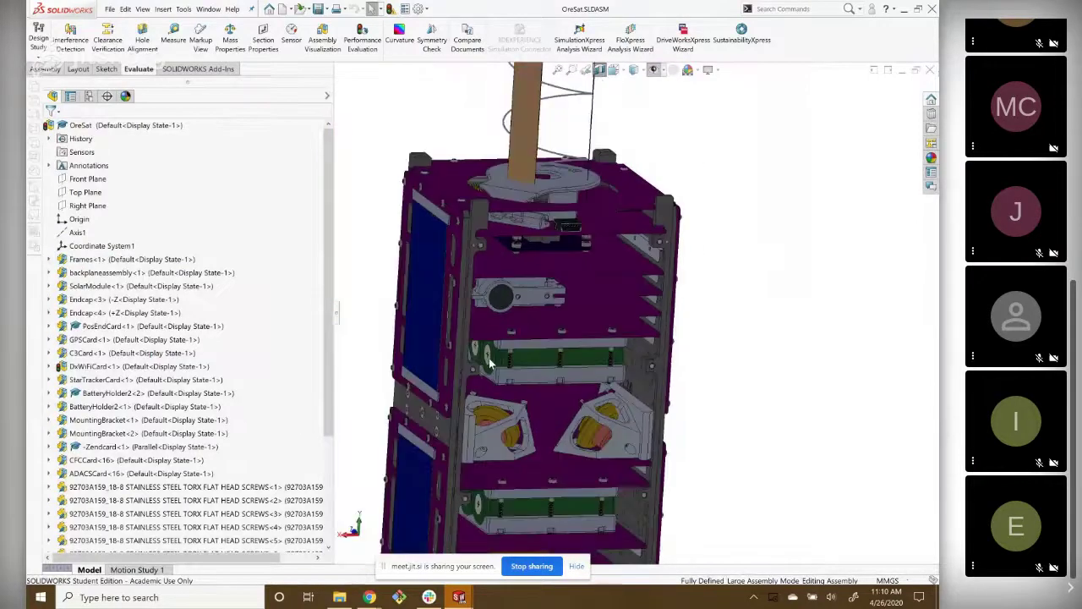
{"action": "middle_click_drag", "start_coordinate": [488, 362], "coordinate": [652, 269]}
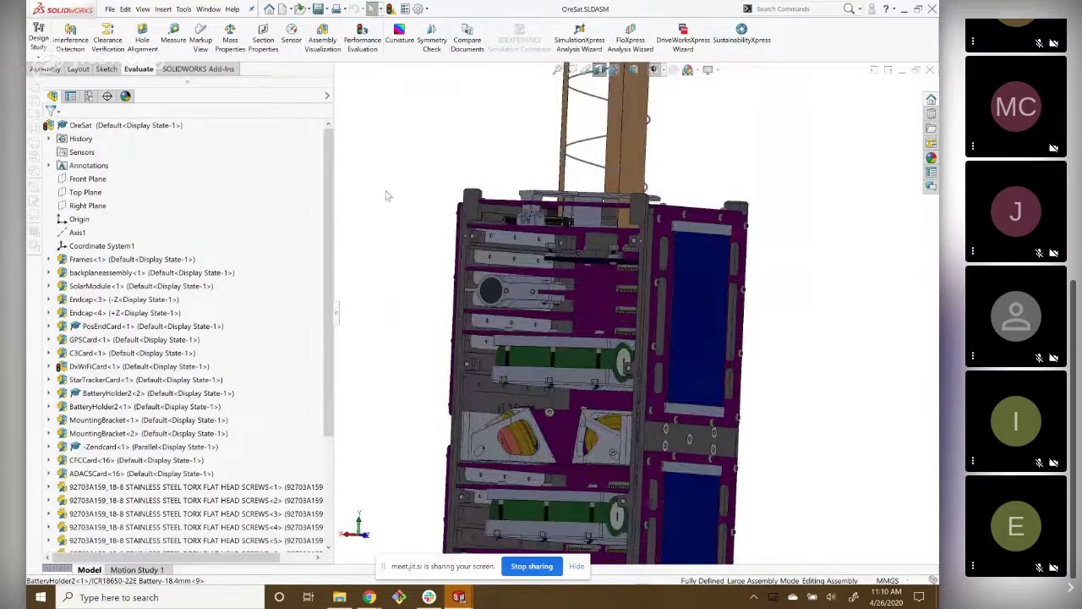
Zoom to fit the satellite and select the first stainless Torx flat-head screw.
{"action": "key", "text": "z"}
{"action": "key", "text": "z"}
{"action": "key", "text": "z"}
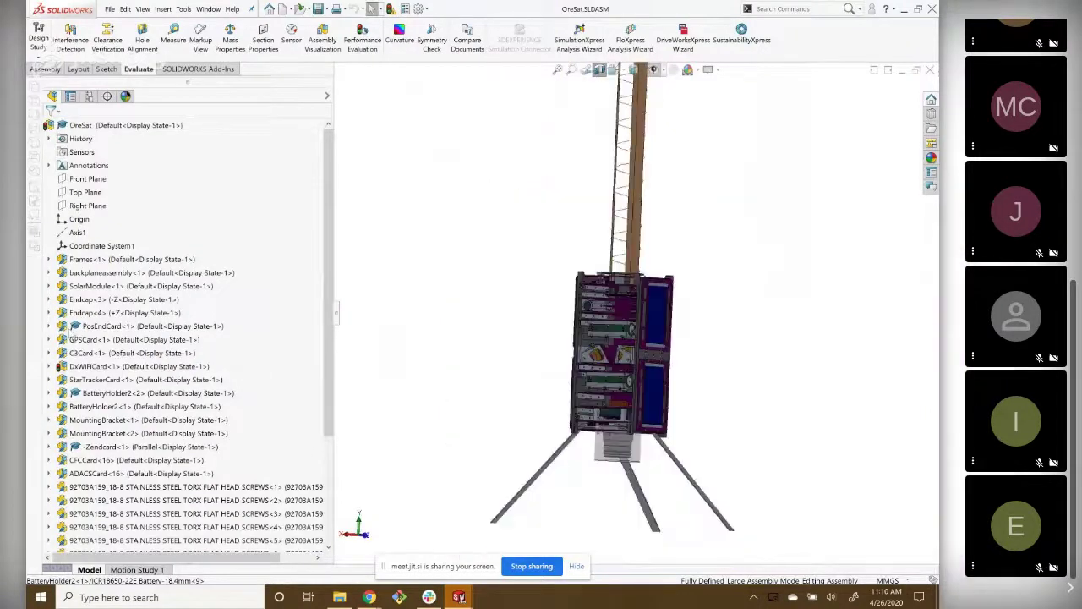
{"action": "scroll", "coordinate": [110, 342], "scroll_direction": "down", "scroll_amount": 1}
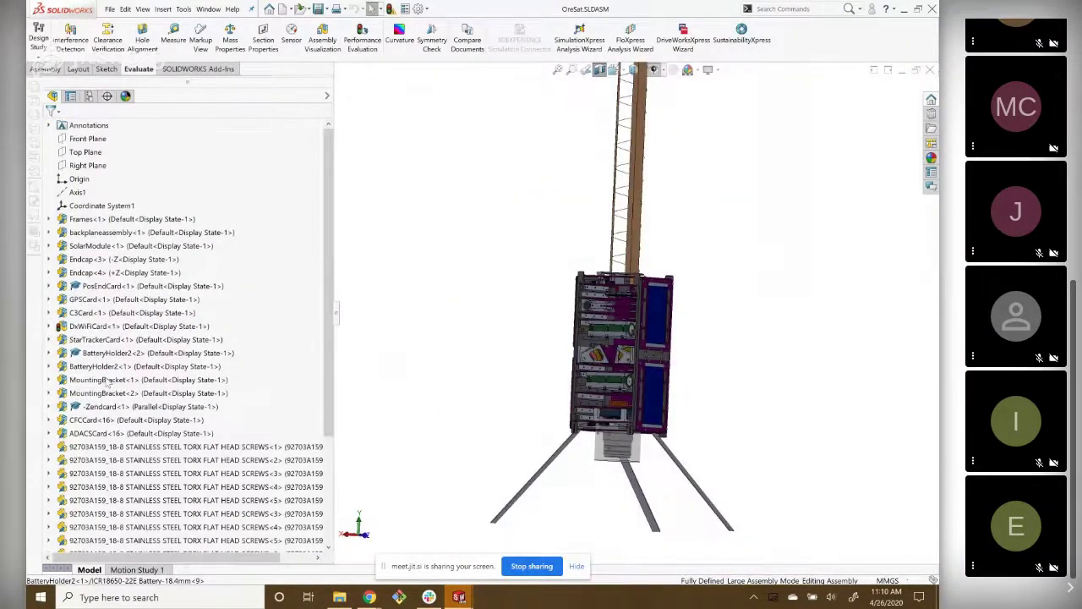
{"action": "scroll", "coordinate": [114, 341], "scroll_direction": "down", "scroll_amount": 1}
{"action": "scroll", "coordinate": [118, 339], "scroll_direction": "down", "scroll_amount": 2}
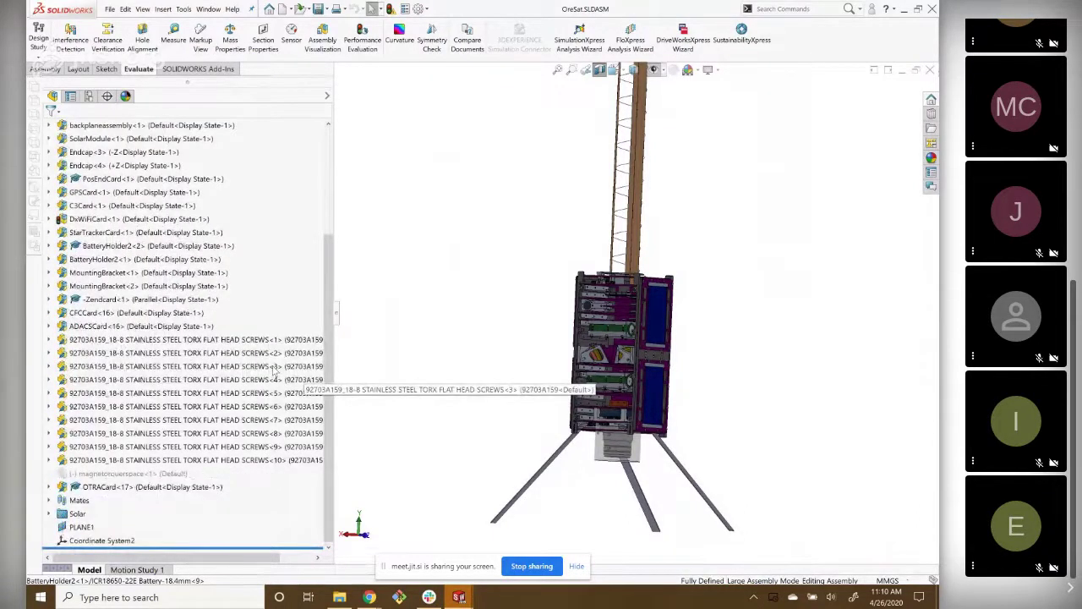
{"action": "left_click", "coordinate": [211, 339]}
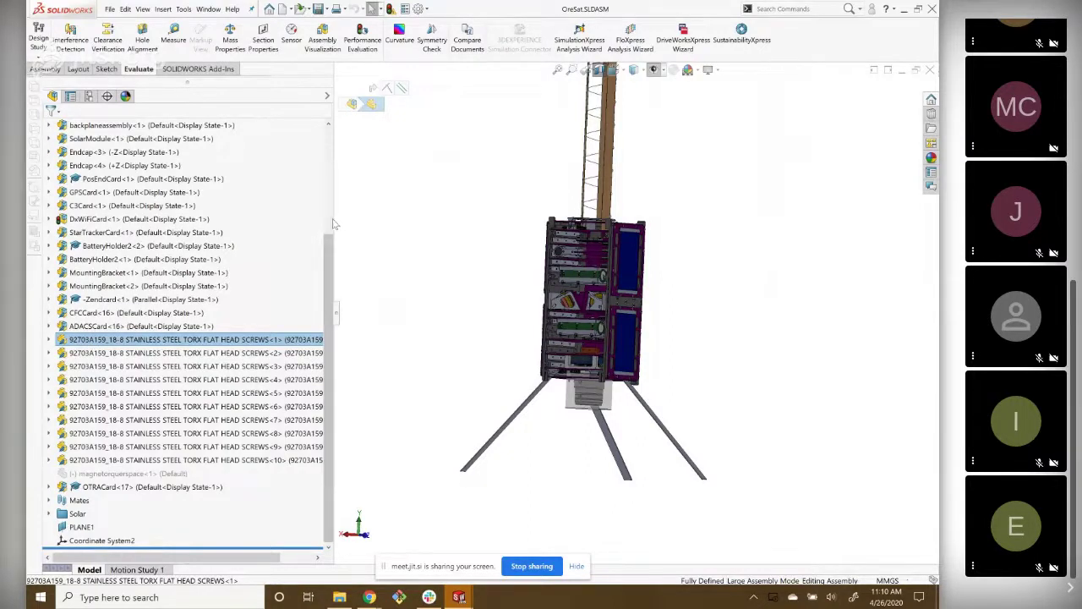
Resize the FeatureManager panel and zoom in along the satellite's solar-panel side.
{"action": "left_click_drag", "start_coordinate": [334, 313], "coordinate": [141, 329]}
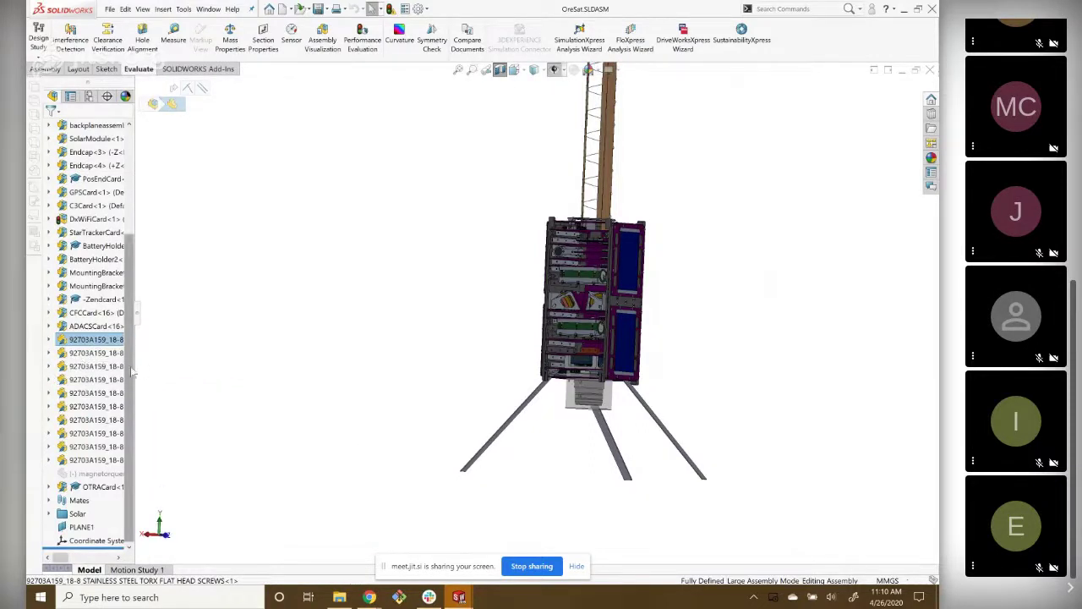
{"action": "left_click_drag", "start_coordinate": [140, 318], "coordinate": [292, 316]}
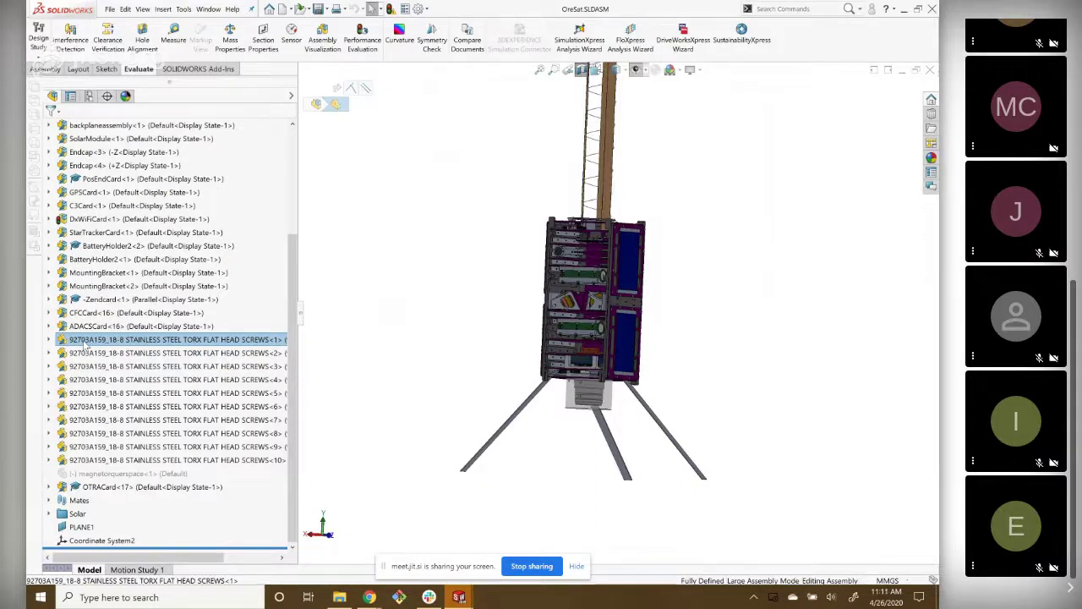
{"action": "scroll", "coordinate": [626, 263], "scroll_direction": "down", "scroll_amount": 2}
{"action": "scroll", "coordinate": [626, 263], "scroll_direction": "down", "scroll_amount": 3}
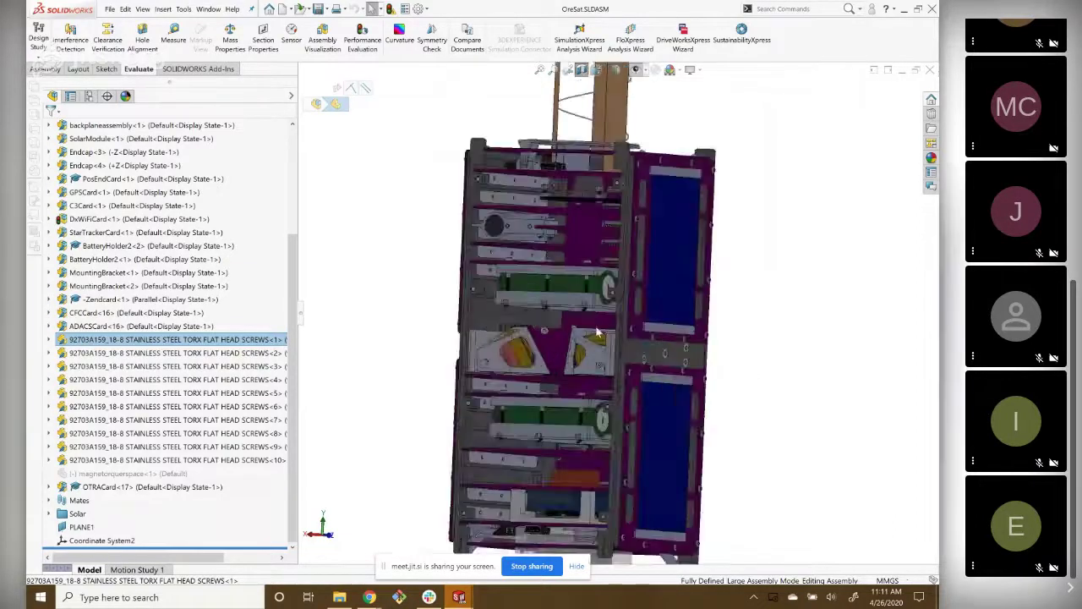
{"action": "scroll", "coordinate": [597, 365], "scroll_direction": "down", "scroll_amount": 2}
{"action": "scroll", "coordinate": [597, 365], "scroll_direction": "up", "scroll_amount": 5}
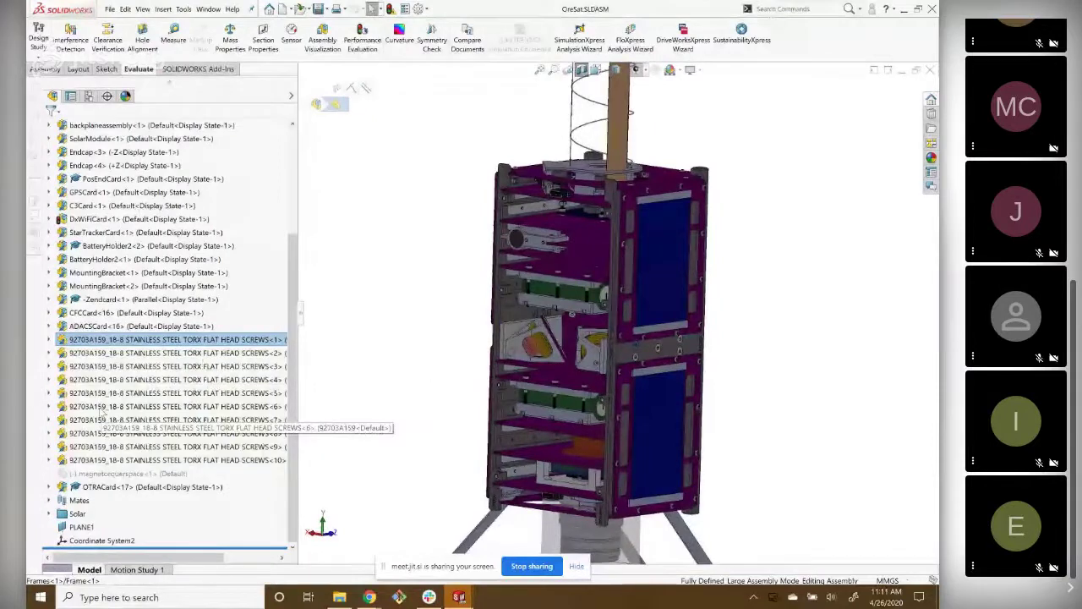
{"action": "scroll", "coordinate": [691, 330], "scroll_direction": "up", "scroll_amount": 3}
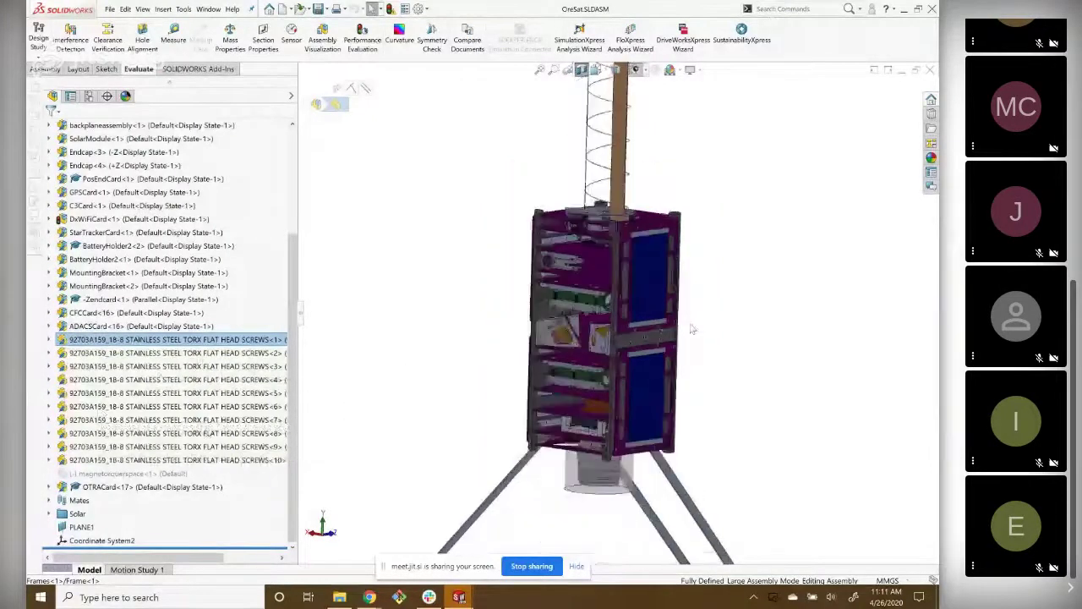
{"action": "scroll", "coordinate": [692, 330], "scroll_direction": "down", "scroll_amount": 2}
{"action": "scroll", "coordinate": [662, 332], "scroll_direction": "down", "scroll_amount": 2}
{"action": "scroll", "coordinate": [149, 409], "scroll_direction": "up", "scroll_amount": 4}
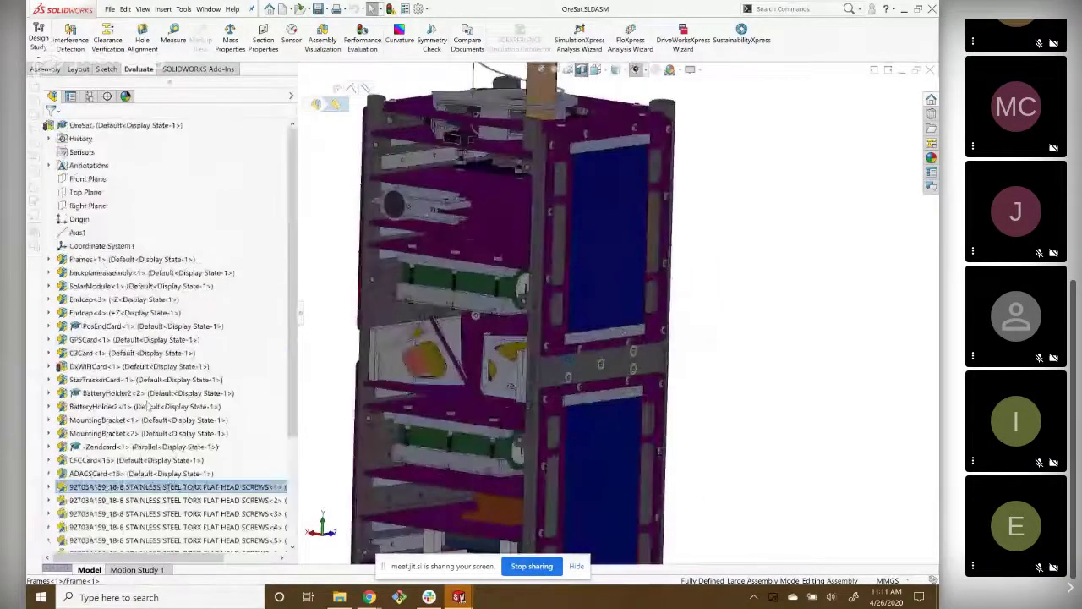
{"action": "left_click", "coordinate": [85, 179]}
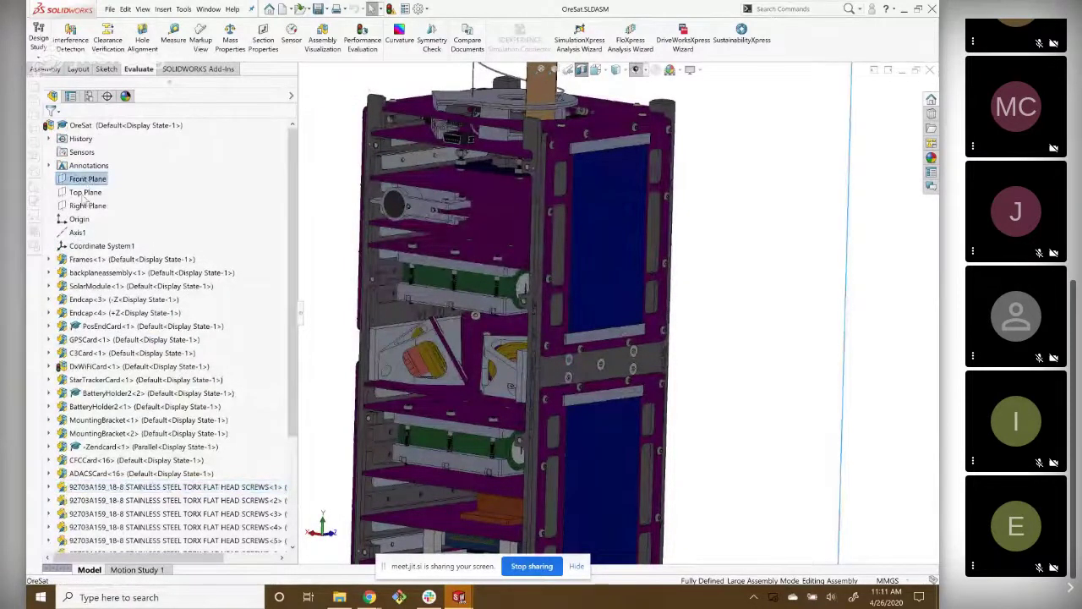
{"action": "key", "text": "f"}
{"action": "middle_click_drag", "start_coordinate": [542, 279], "coordinate": [569, 265]}
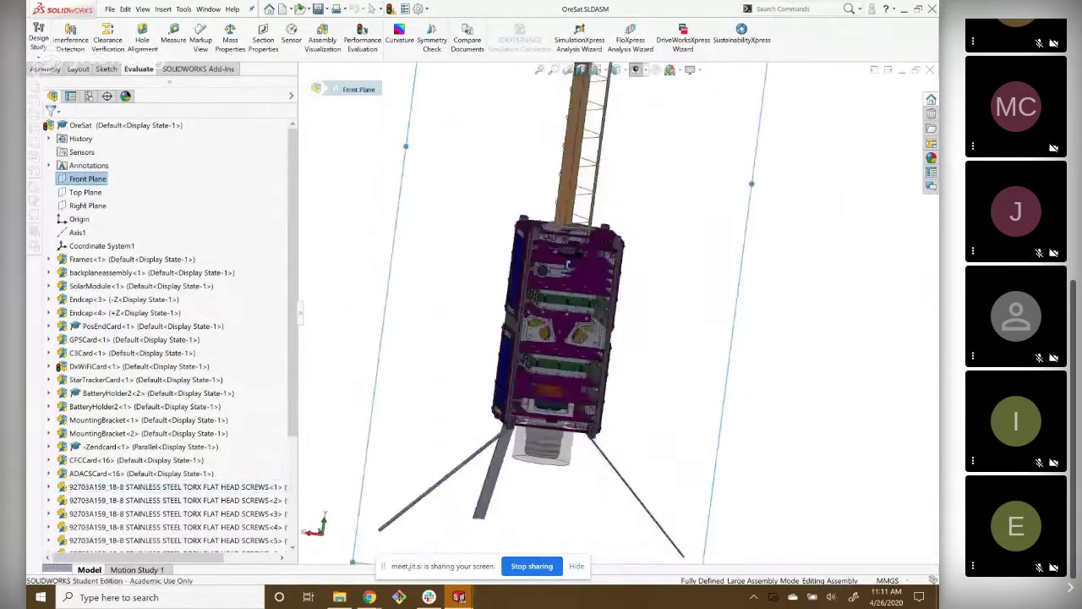
{"action": "scroll", "coordinate": [318, 534], "scroll_direction": "down", "scroll_amount": 3}
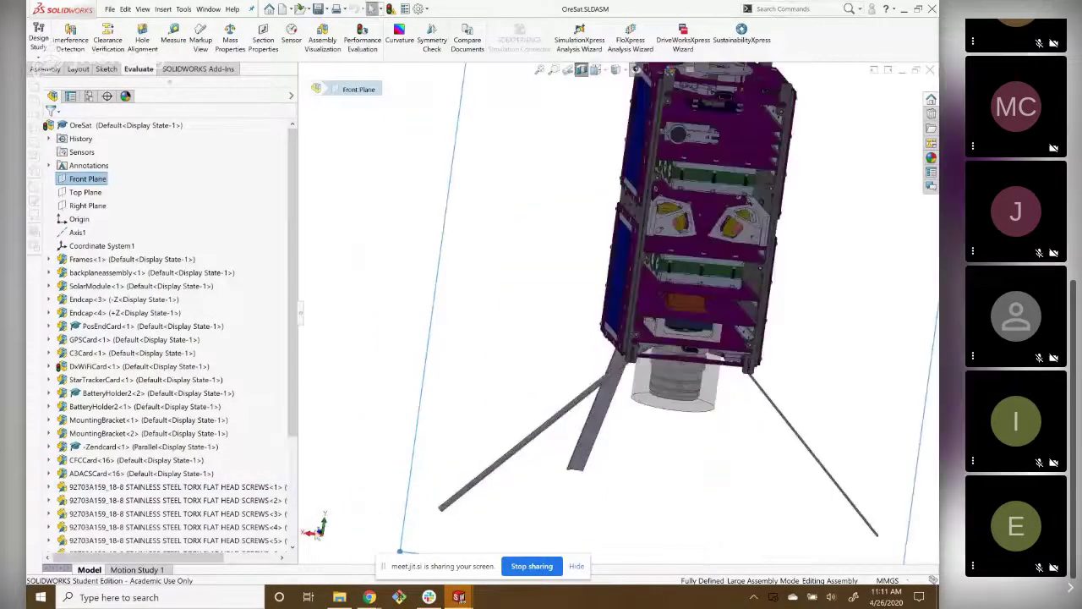
{"action": "mouse_move", "coordinate": [761, 311]}
{"action": "middle_mouse_down"}
{"action": "mouse_move", "coordinate": [748, 176]}
{"action": "mouse_move", "coordinate": [609, 199]}
{"action": "middle_mouse_up"}
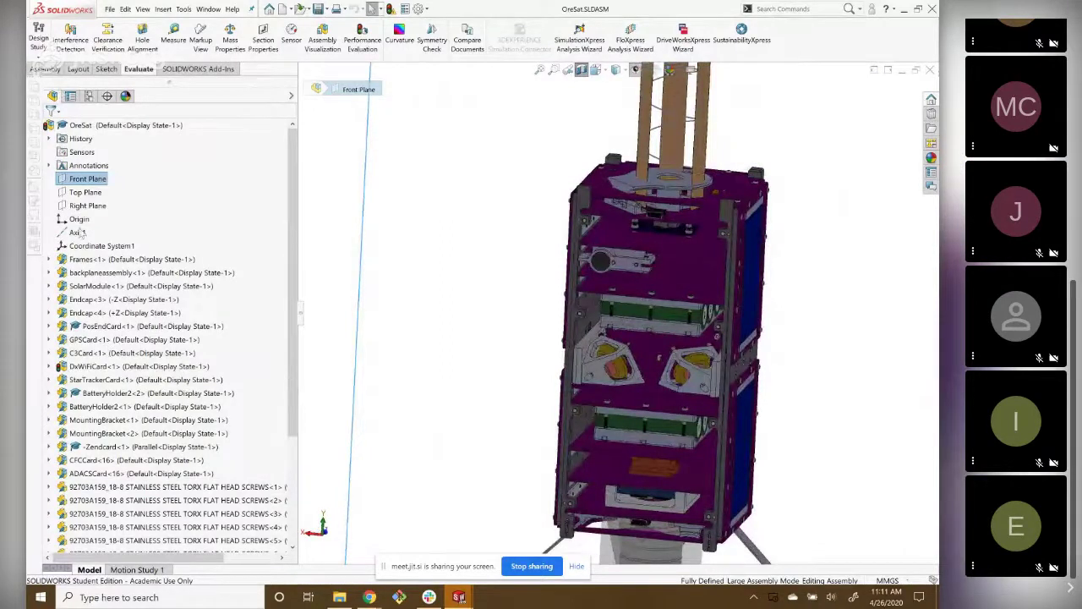
{"action": "left_click", "coordinate": [85, 192]}
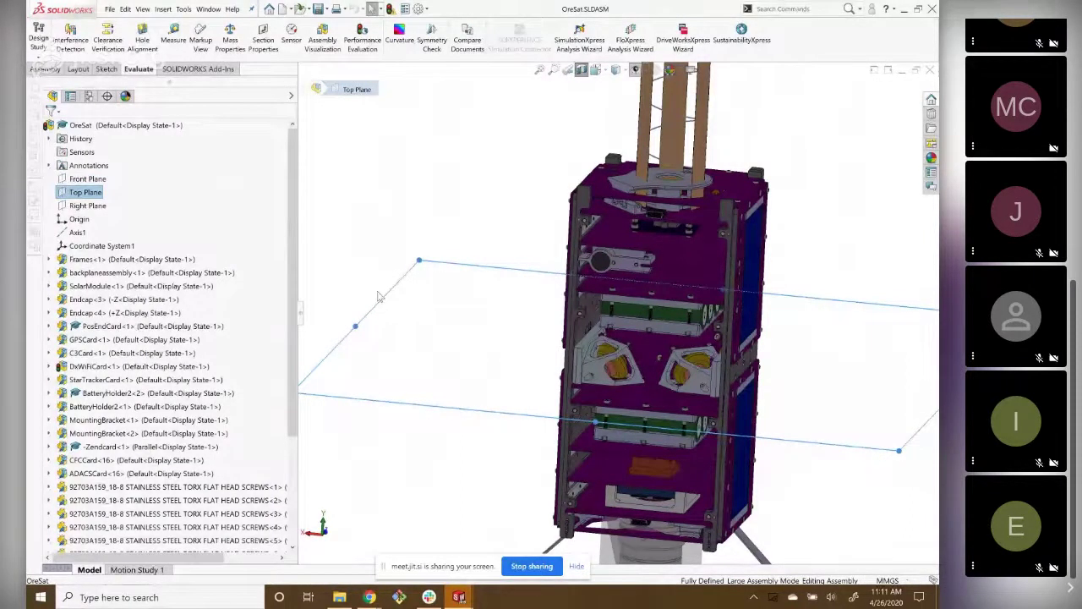
{"action": "key", "text": "Down"}
{"action": "key", "text": "ctrl+8"}
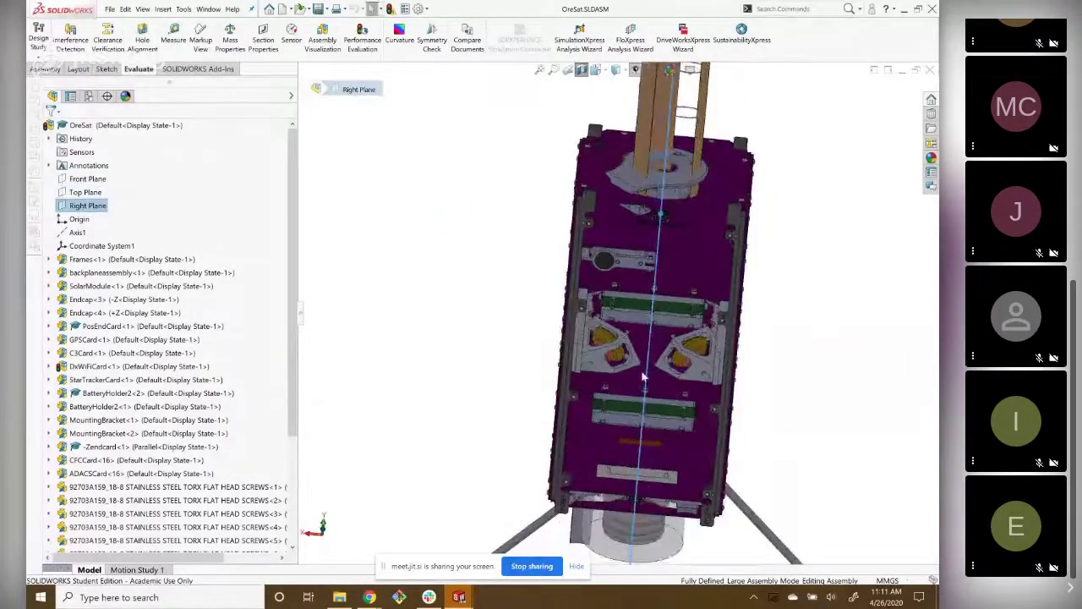
{"action": "scroll", "coordinate": [741, 330], "scroll_direction": "up", "scroll_amount": 3}
{"action": "middle_click_drag", "start_coordinate": [742, 330], "coordinate": [750, 288]}
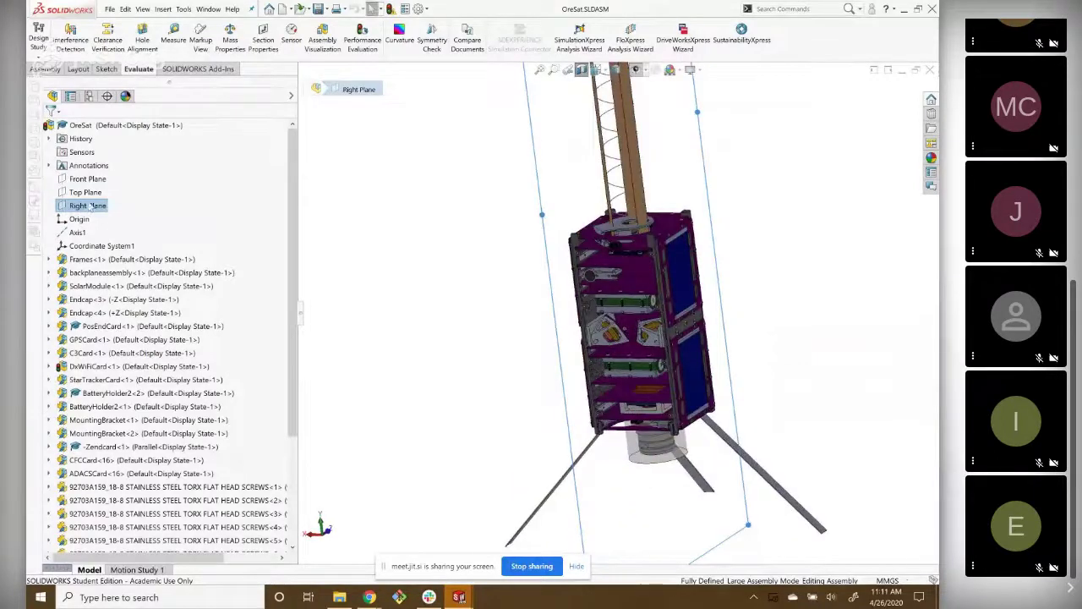
{"action": "key", "text": "ctrl+1"}
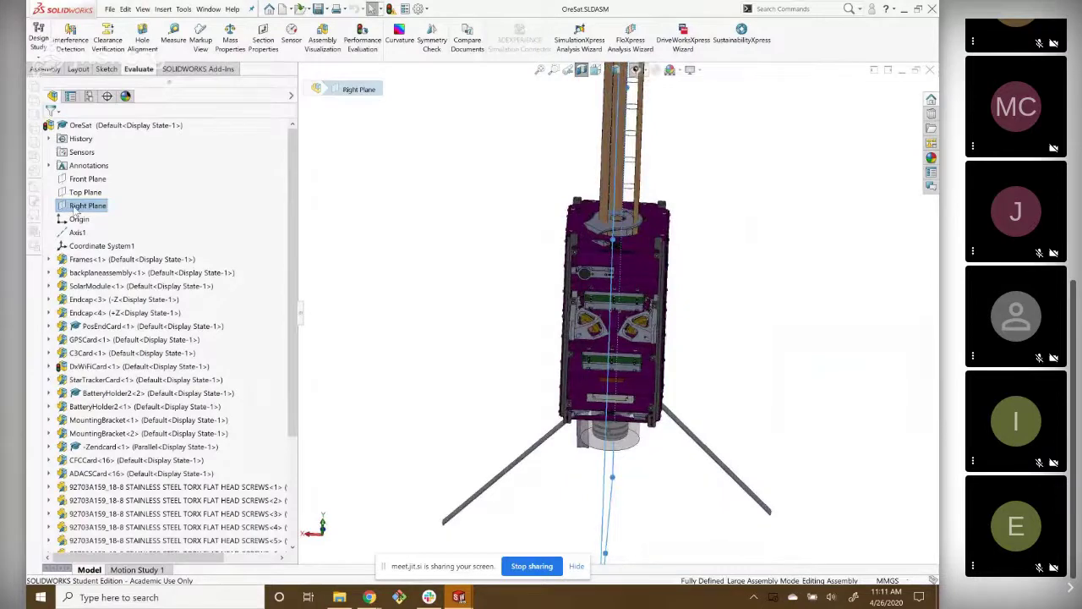
{"action": "scroll", "coordinate": [676, 242], "scroll_direction": "down", "scroll_amount": 3}
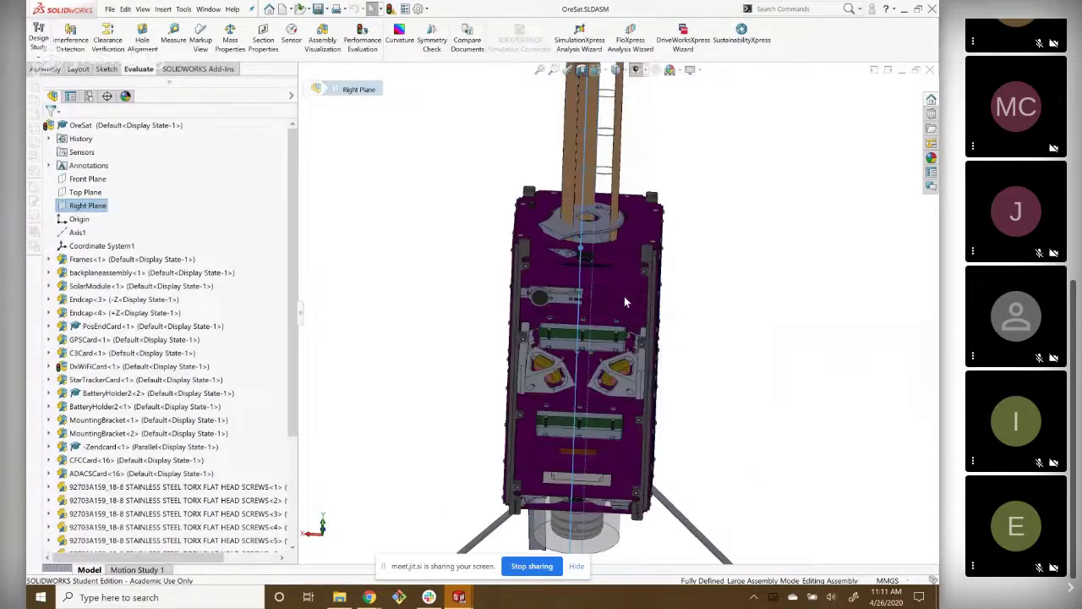
{"action": "scroll", "coordinate": [624, 296], "scroll_direction": "down", "scroll_amount": 3}
{"action": "middle_click_drag", "start_coordinate": [599, 226], "coordinate": [485, 266]}
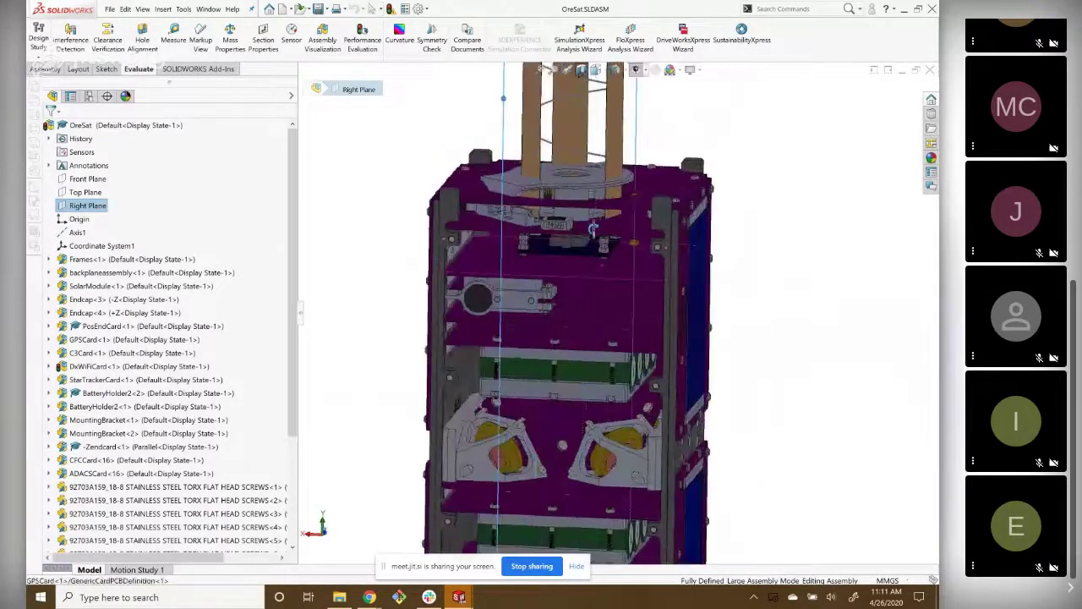
Select the GPS card and highlight its Coincident55, Coincident57 and Coincident56 mates.
{"action": "left_click", "coordinate": [484, 266]}
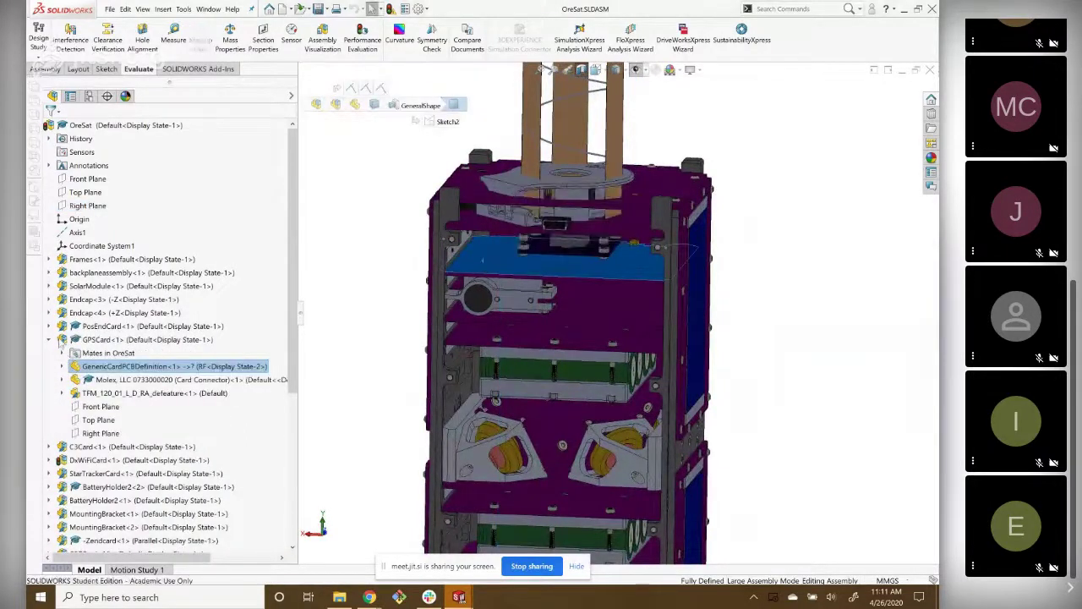
{"action": "left_click", "coordinate": [62, 353]}
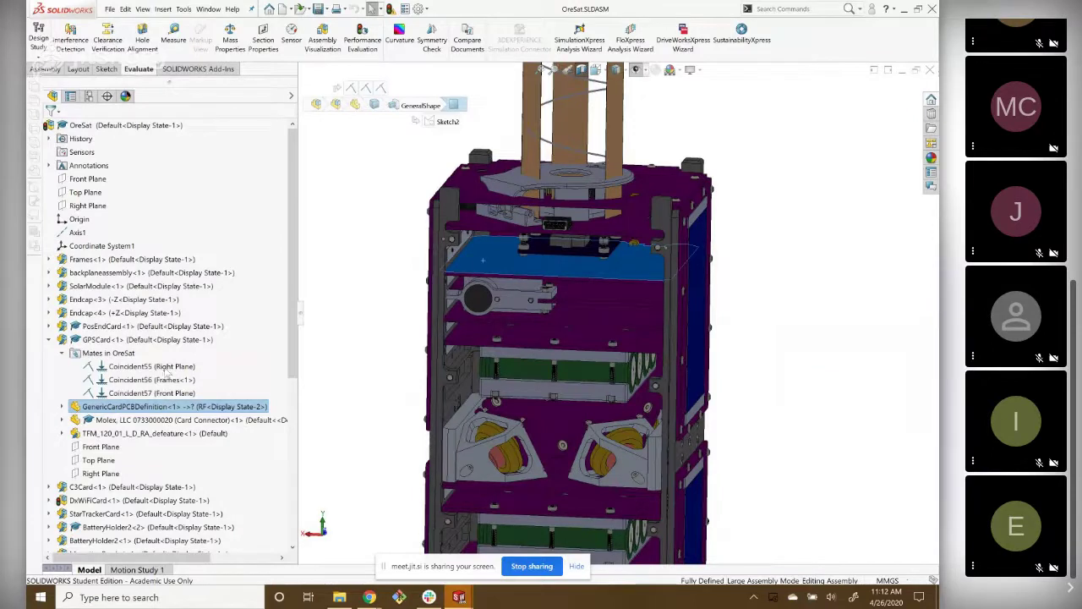
{"action": "left_click", "coordinate": [169, 367]}
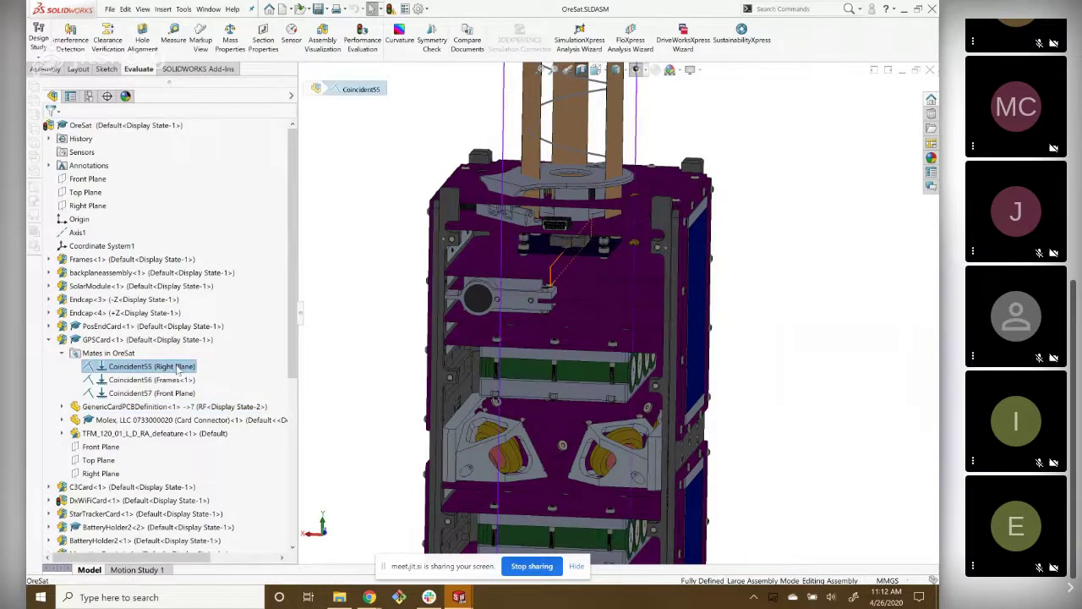
{"action": "left_click", "coordinate": [176, 394]}
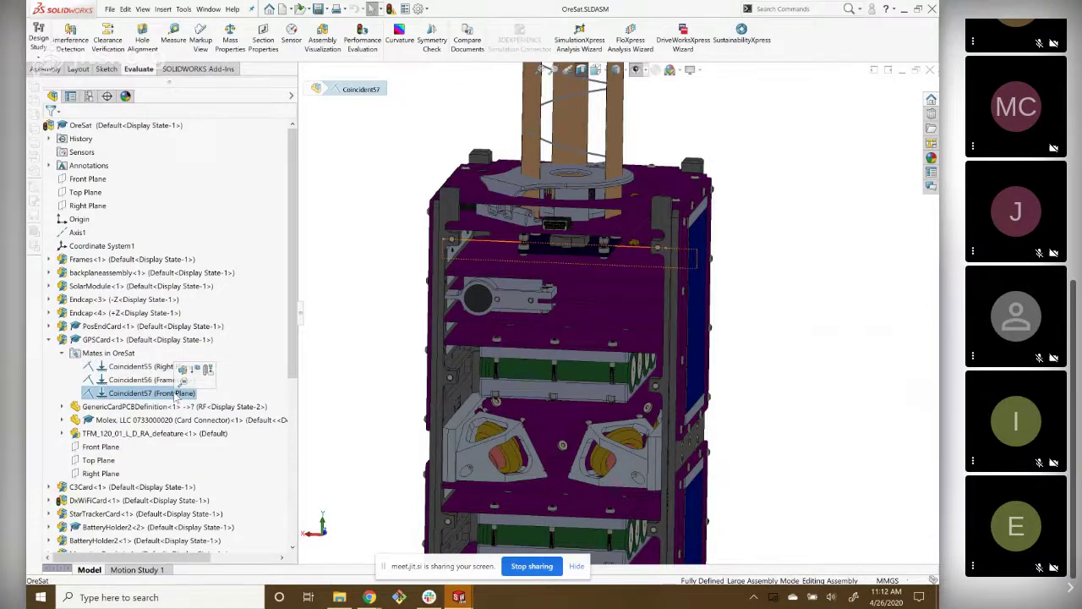
{"action": "left_click", "coordinate": [138, 381]}
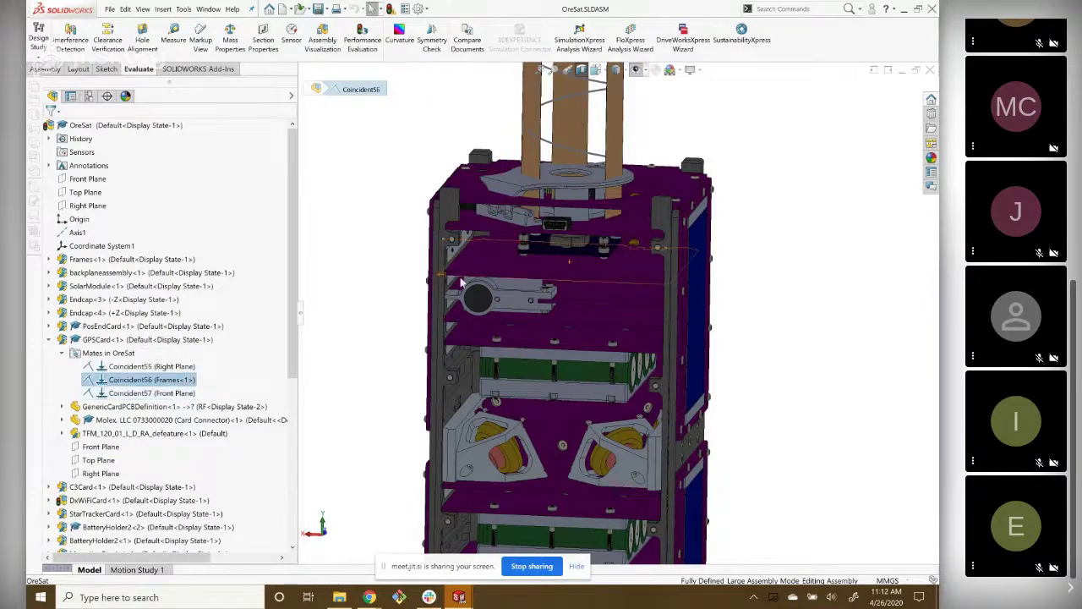
Orbit and zoom onto the satellite's top face, looking straight down at the circular top plate.
{"action": "scroll", "coordinate": [471, 275], "scroll_direction": "down", "scroll_amount": 2}
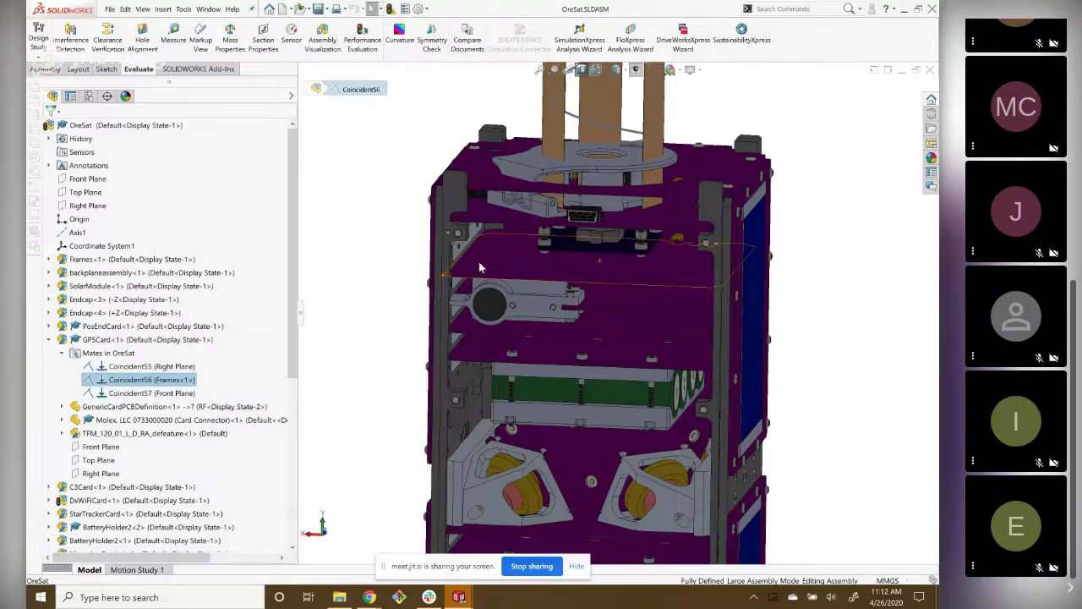
{"action": "scroll", "coordinate": [479, 270], "scroll_direction": "down", "scroll_amount": 3}
{"action": "scroll", "coordinate": [550, 279], "scroll_direction": "down", "scroll_amount": 1}
{"action": "scroll", "coordinate": [650, 287], "scroll_direction": "up", "scroll_amount": 2}
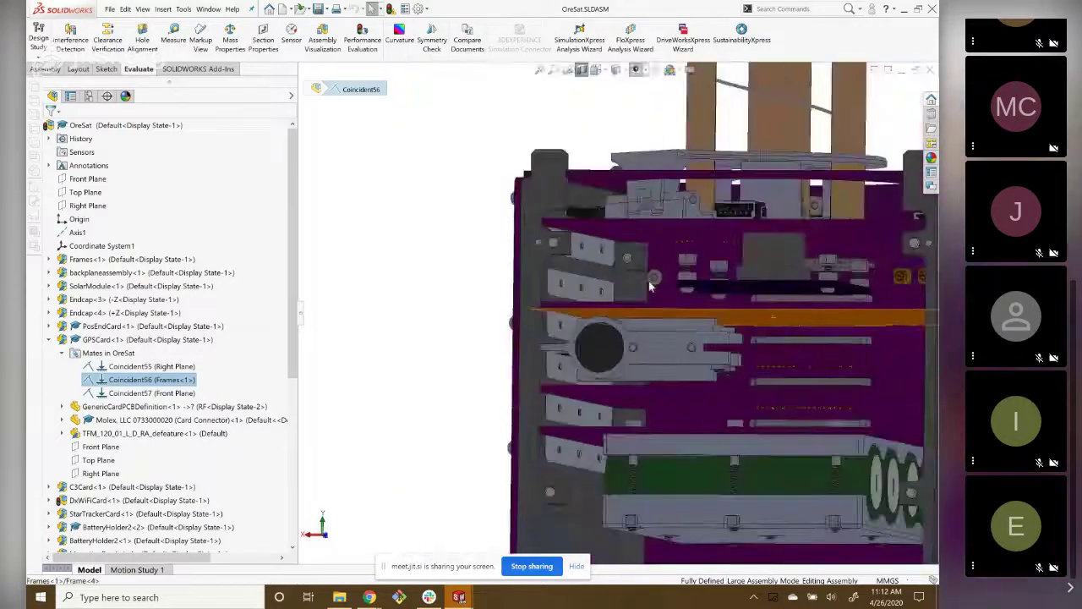
{"action": "scroll", "coordinate": [650, 287], "scroll_direction": "up", "scroll_amount": 2}
{"action": "scroll", "coordinate": [663, 275], "scroll_direction": "up", "scroll_amount": 1}
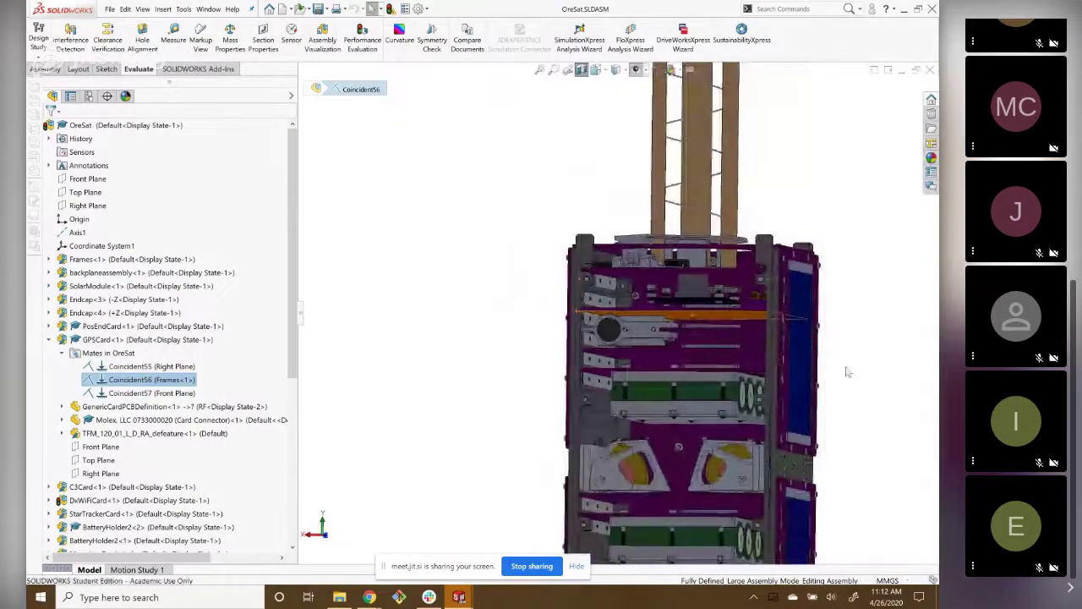
{"action": "middle_click_drag", "start_coordinate": [849, 372], "coordinate": [761, 398]}
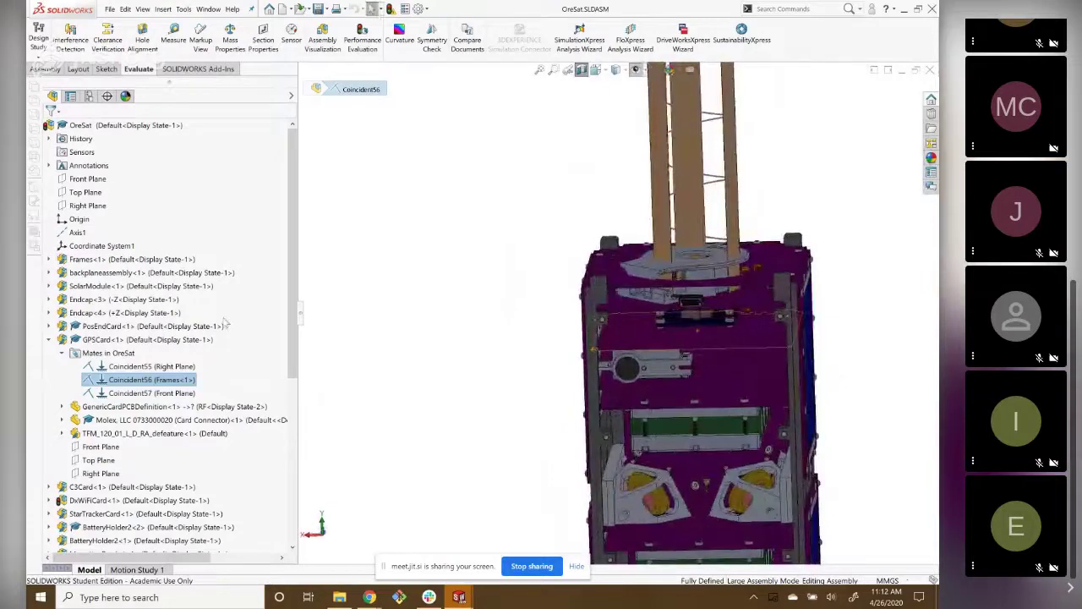
{"action": "middle_click_drag", "start_coordinate": [676, 322], "coordinate": [692, 354]}
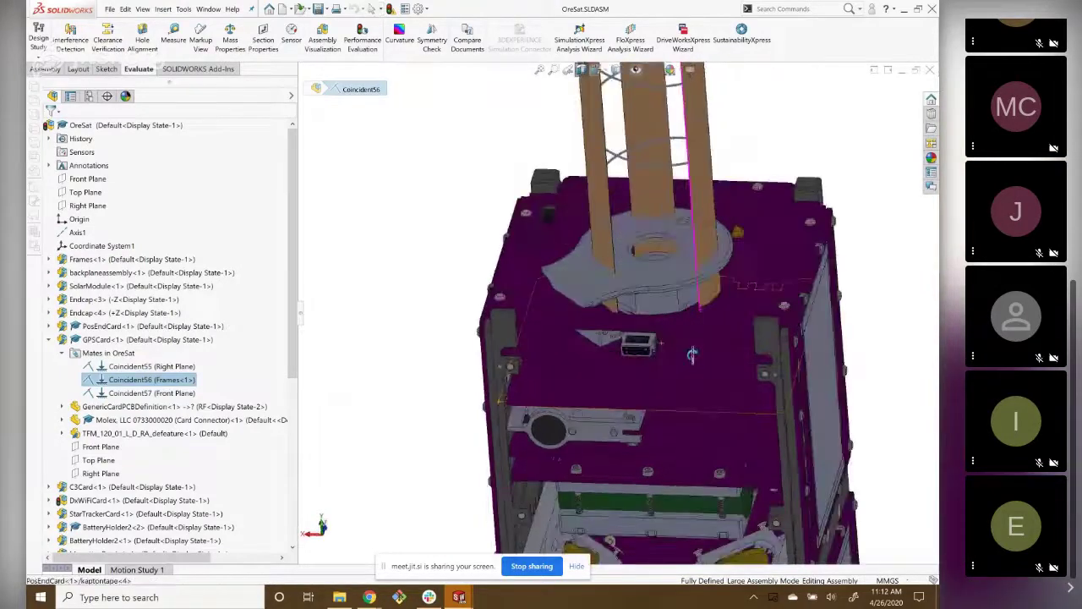
{"action": "scroll", "coordinate": [684, 352], "scroll_direction": "down", "scroll_amount": 1}
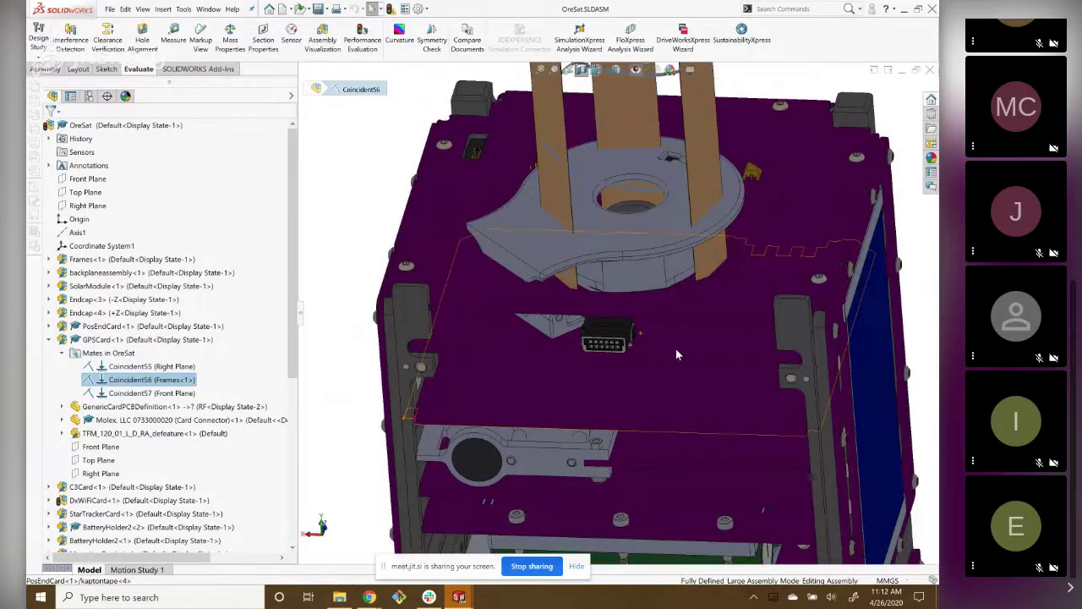
{"action": "scroll", "coordinate": [644, 326], "scroll_direction": "up", "scroll_amount": 2}
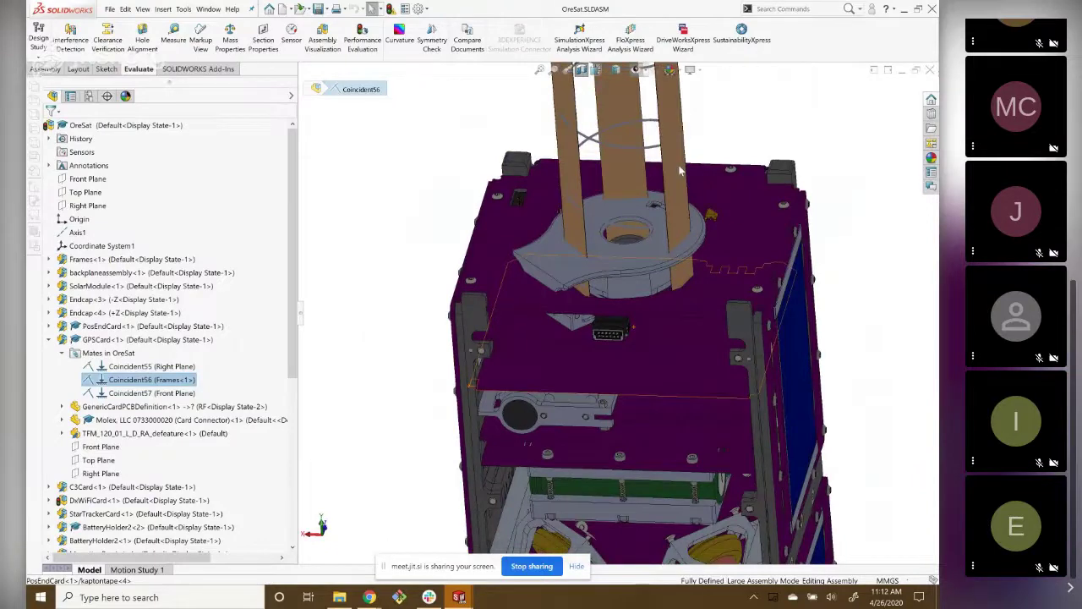
{"action": "middle_click_drag", "start_coordinate": [679, 170], "coordinate": [656, 296]}
{"action": "scroll", "coordinate": [655, 296], "scroll_direction": "down", "scroll_amount": 3}
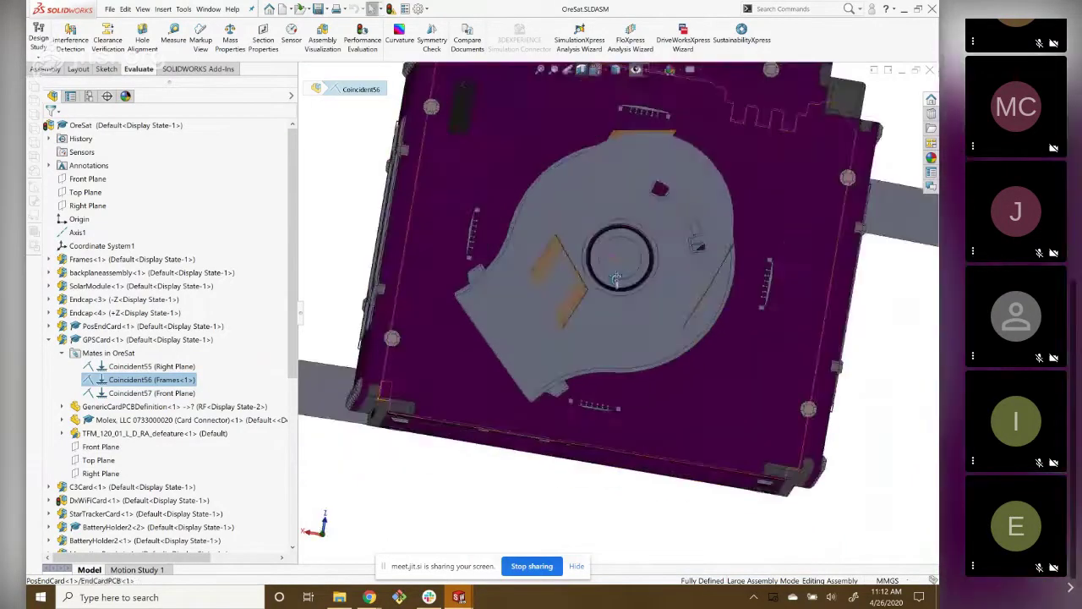
{"action": "scroll", "coordinate": [615, 269], "scroll_direction": "down", "scroll_amount": 1}
{"action": "scroll", "coordinate": [626, 258], "scroll_direction": "down", "scroll_amount": 2}
{"action": "scroll", "coordinate": [626, 254], "scroll_direction": "down", "scroll_amount": 2}
{"action": "scroll", "coordinate": [615, 263], "scroll_direction": "down", "scroll_amount": 2}
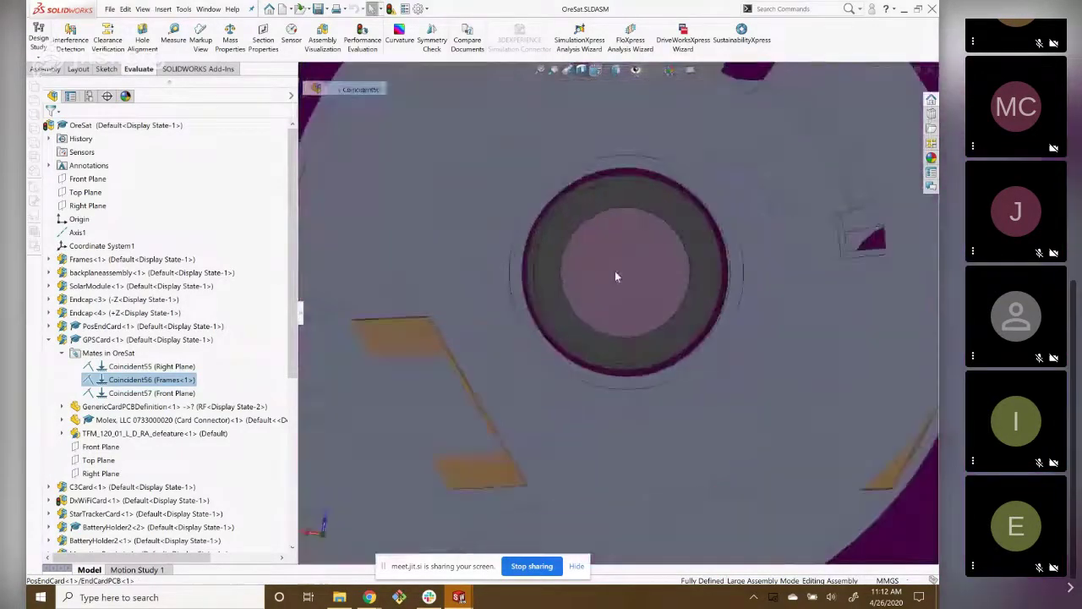
{"action": "scroll", "coordinate": [615, 271], "scroll_direction": "down", "scroll_amount": 2}
{"action": "scroll", "coordinate": [615, 271], "scroll_direction": "up", "scroll_amount": 1}
{"action": "scroll", "coordinate": [615, 286], "scroll_direction": "up", "scroll_amount": 2}
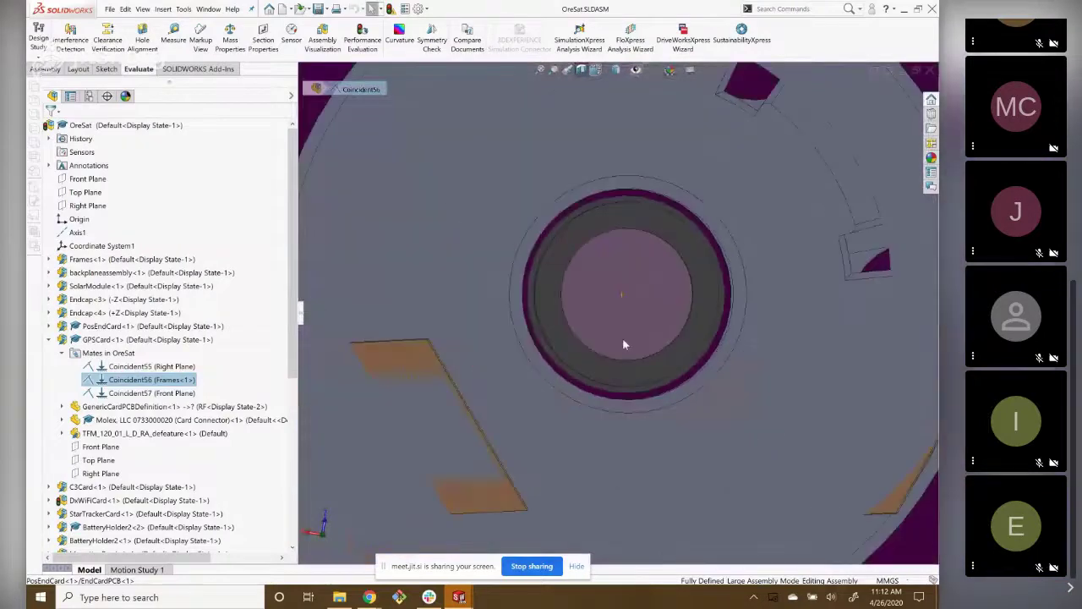
{"action": "scroll", "coordinate": [622, 337], "scroll_direction": "up", "scroll_amount": 2}
{"action": "scroll", "coordinate": [626, 357], "scroll_direction": "up", "scroll_amount": 2}
{"action": "scroll", "coordinate": [616, 401], "scroll_direction": "up", "scroll_amount": 3}
Orbit back to an oblique view of the antenna and cube top face.
{"action": "mouse_move", "coordinate": [614, 381]}
{"action": "middle_mouse_down"}
{"action": "mouse_move", "coordinate": [611, 327]}
{"action": "mouse_move", "coordinate": [645, 447]}
{"action": "mouse_move", "coordinate": [505, 386]}
{"action": "mouse_move", "coordinate": [612, 337]}
{"action": "mouse_move", "coordinate": [657, 375]}
{"action": "middle_mouse_up"}
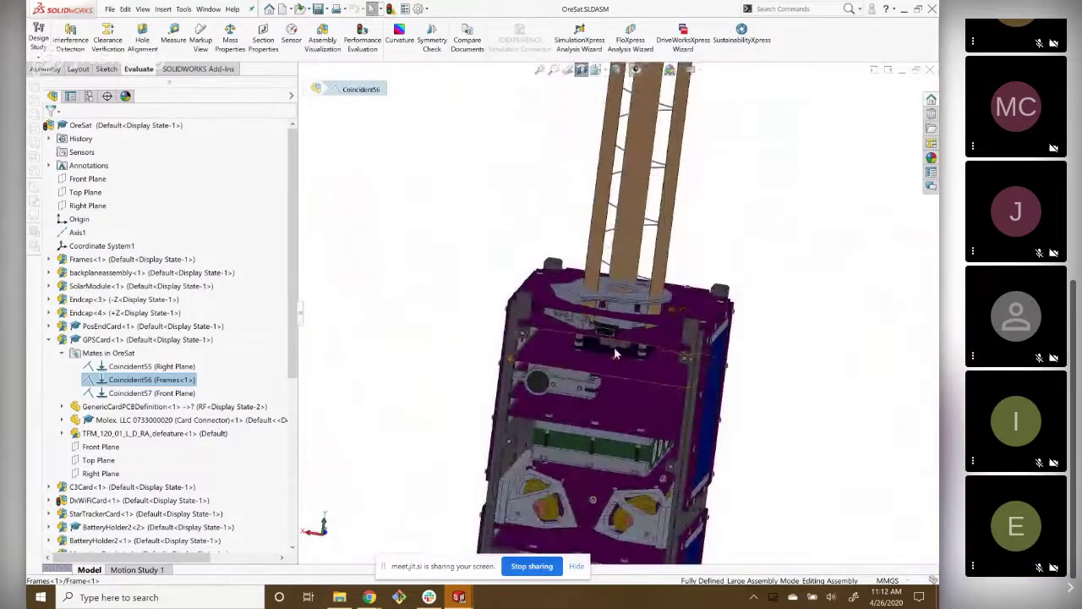
{"action": "scroll", "coordinate": [596, 335], "scroll_direction": "down", "scroll_amount": 2}
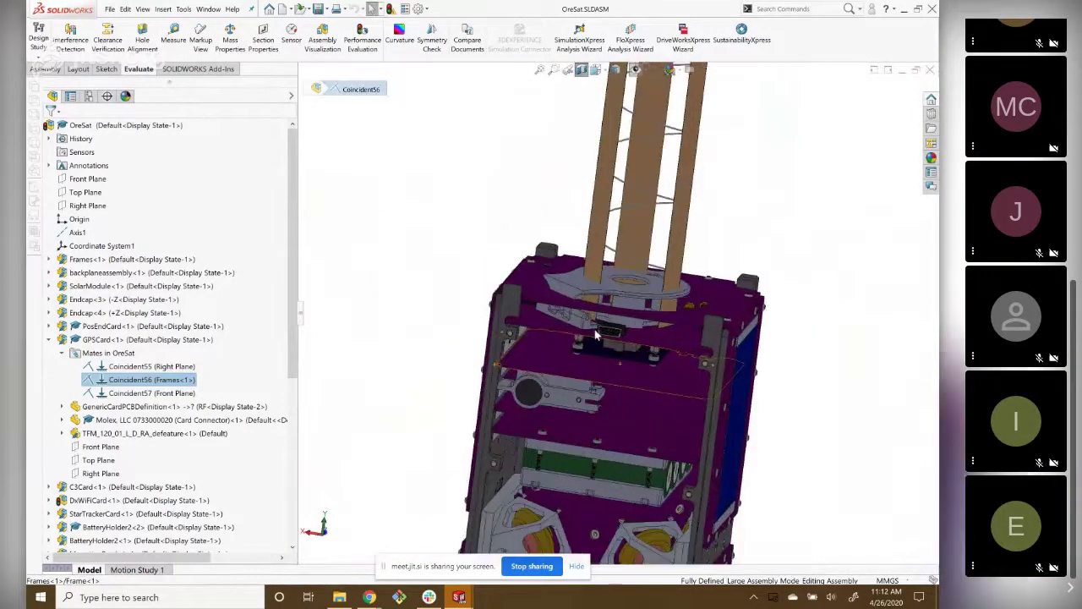
{"action": "mouse_move", "coordinate": [596, 336]}
{"action": "middle_mouse_down"}
{"action": "mouse_move", "coordinate": [610, 276]}
{"action": "mouse_move", "coordinate": [620, 338]}
{"action": "middle_mouse_up"}
{"action": "scroll", "coordinate": [611, 275], "scroll_direction": "up", "scroll_amount": 3}
{"action": "scroll", "coordinate": [620, 338], "scroll_direction": "up", "scroll_amount": 2}
{"action": "scroll", "coordinate": [620, 338], "scroll_direction": "down", "scroll_amount": 3}
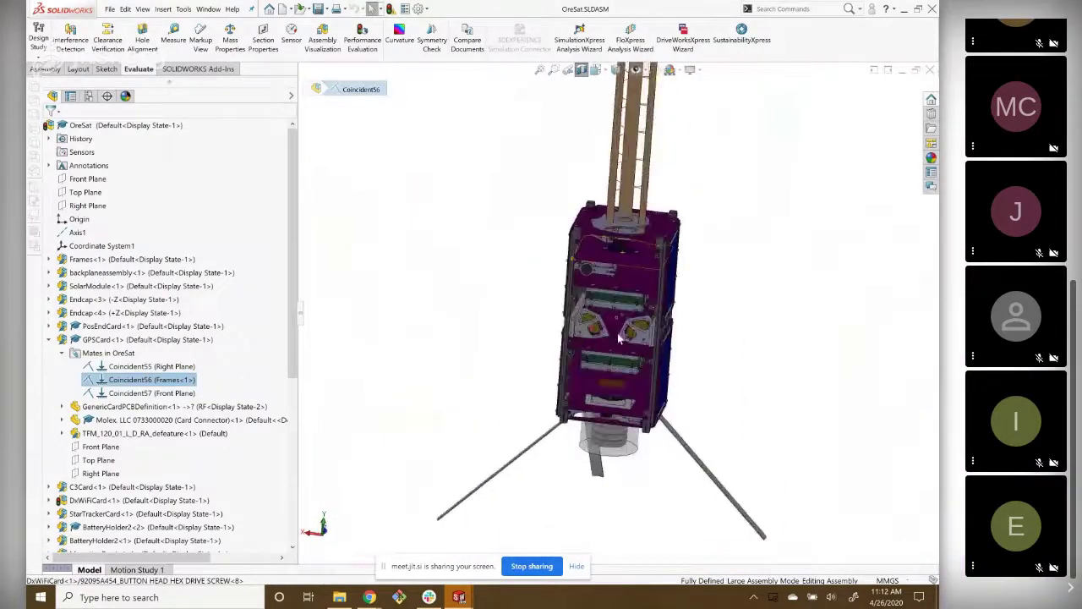
{"action": "scroll", "coordinate": [620, 338], "scroll_direction": "down", "scroll_amount": 2}
{"action": "scroll", "coordinate": [620, 338], "scroll_direction": "down", "scroll_amount": 2}
{"action": "left_click", "coordinate": [61, 353]}
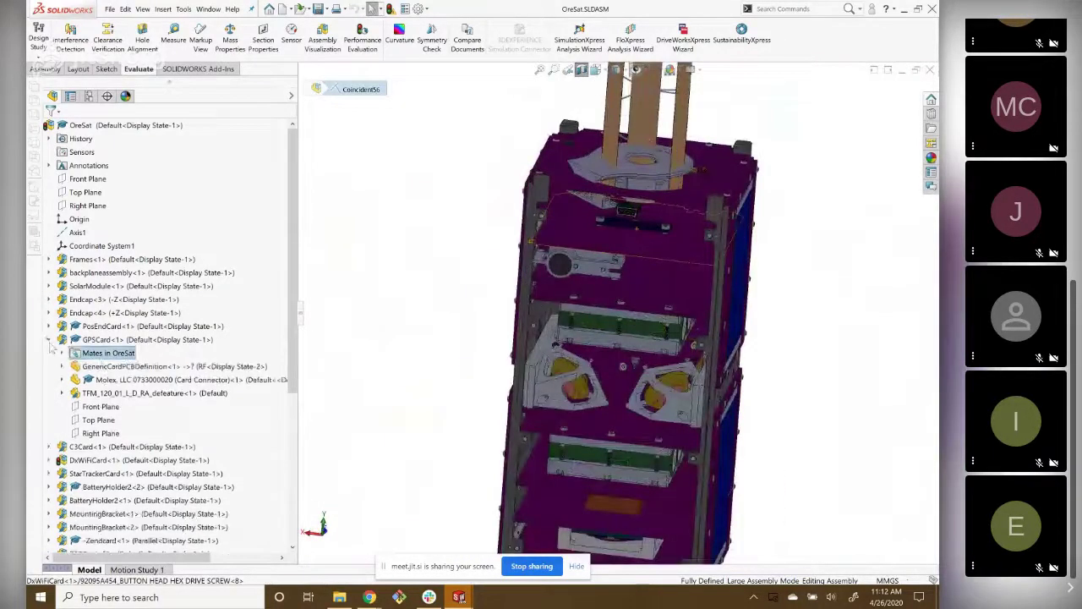
{"action": "left_click", "coordinate": [49, 339]}
{"action": "scroll", "coordinate": [158, 365], "scroll_direction": "down", "scroll_amount": 3}
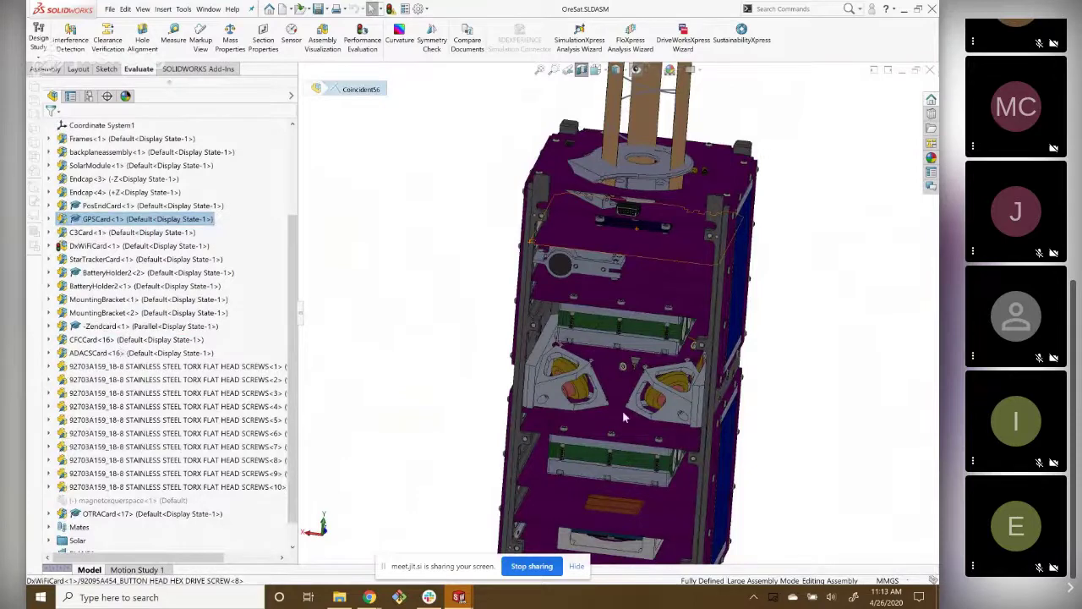
{"action": "scroll", "coordinate": [129, 302], "scroll_direction": "up", "scroll_amount": 2}
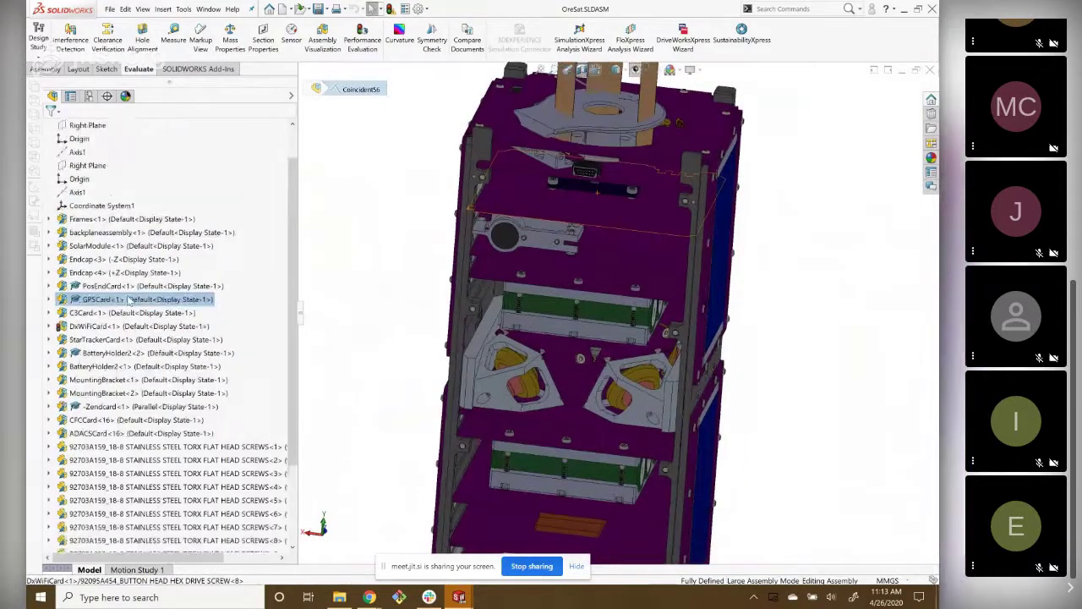
{"action": "scroll", "coordinate": [129, 299], "scroll_direction": "up", "scroll_amount": 1}
{"action": "scroll", "coordinate": [125, 430], "scroll_direction": "down", "scroll_amount": 4}
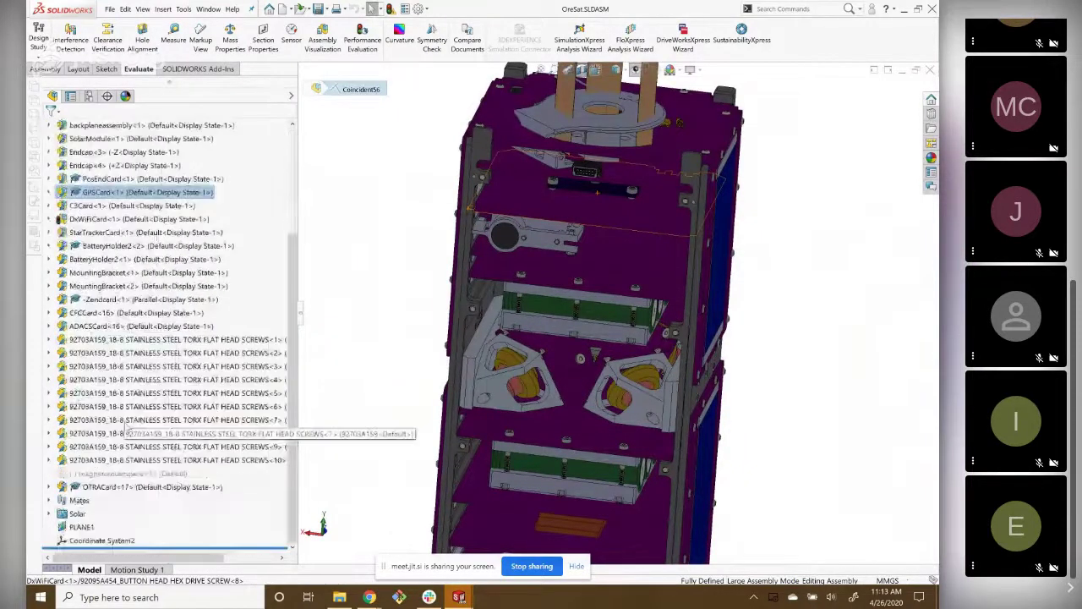
{"action": "scroll", "coordinate": [126, 429], "scroll_direction": "up", "scroll_amount": 1}
{"action": "scroll", "coordinate": [127, 356], "scroll_direction": "up", "scroll_amount": 3}
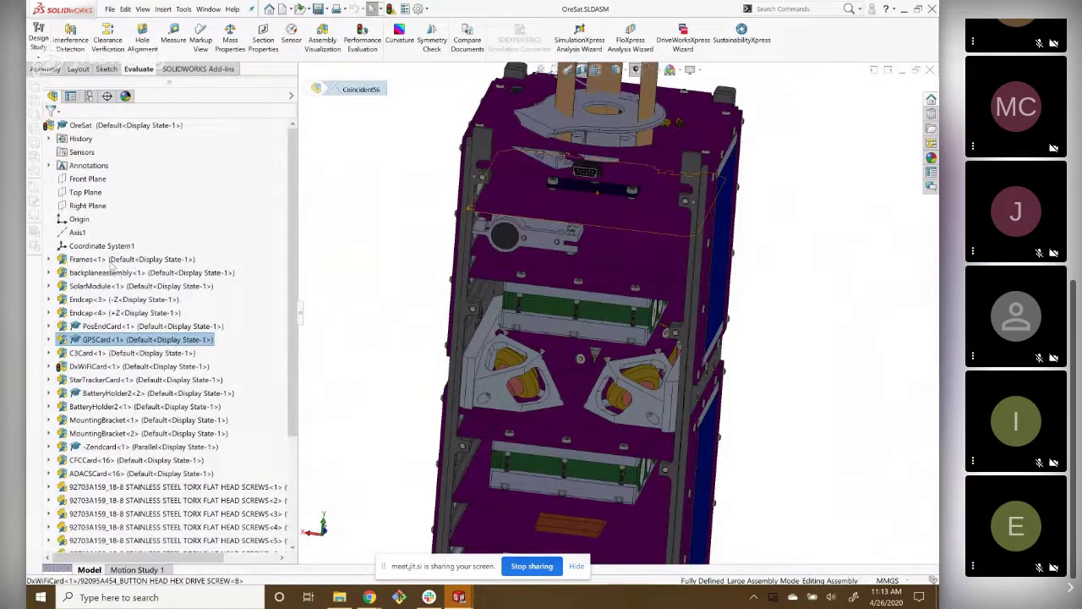
Select Frames<1> and set the satellite upright in front view with Ctrl+1.
{"action": "left_click", "coordinate": [110, 261]}
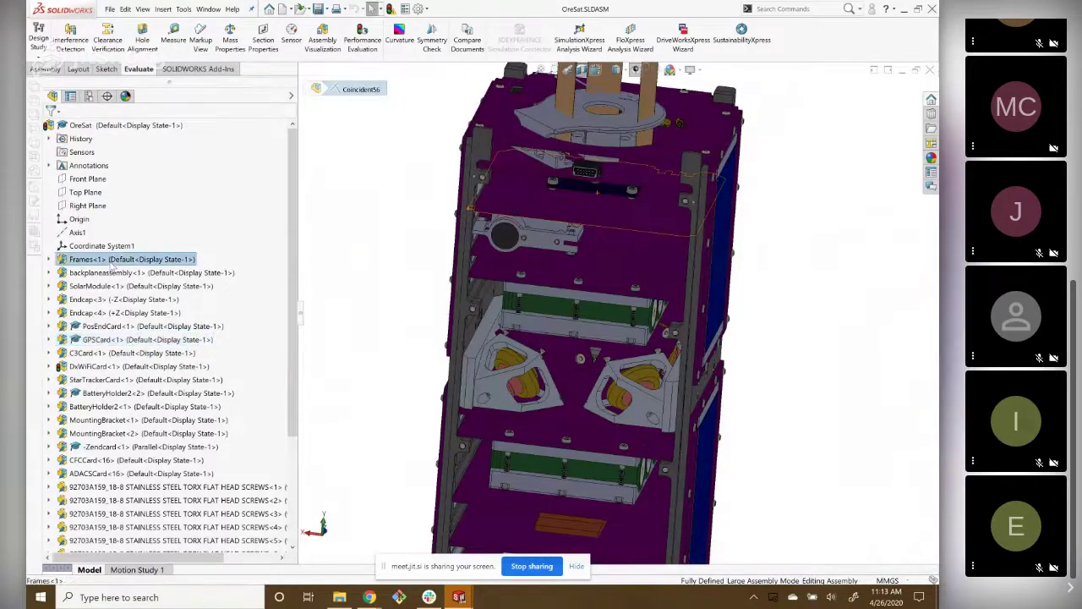
{"action": "middle_click_drag", "start_coordinate": [449, 200], "coordinate": [751, 386]}
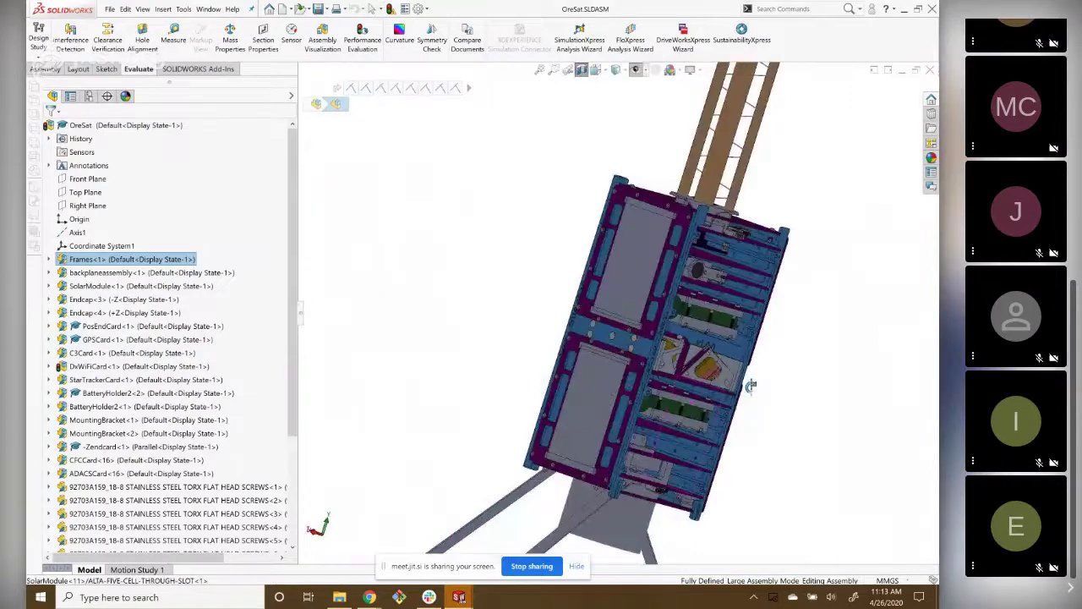
{"action": "key", "text": "ctrl+1"}
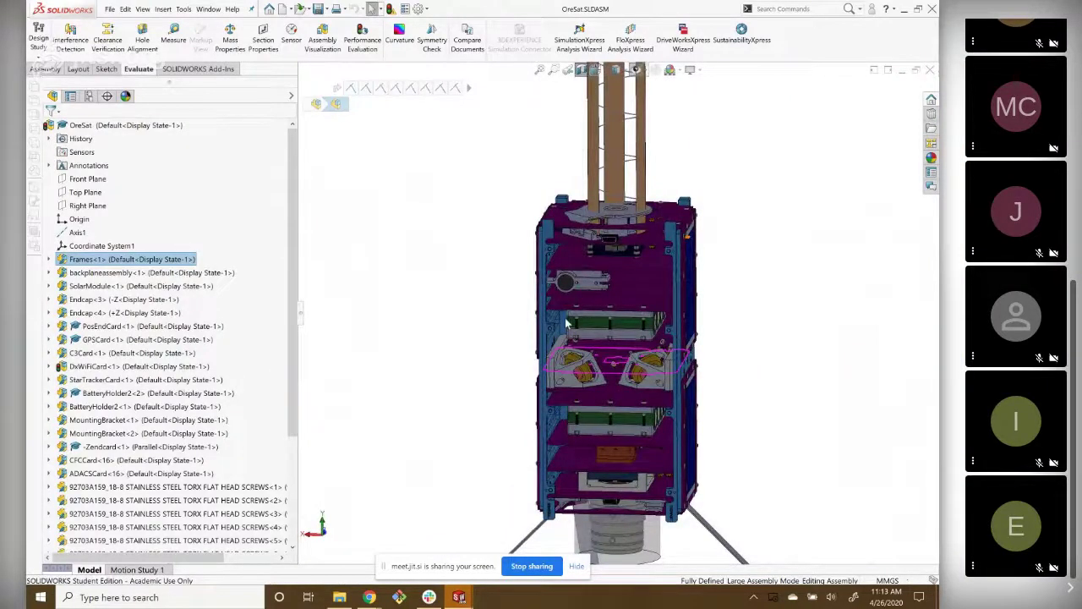
{"action": "scroll", "coordinate": [565, 326], "scroll_direction": "down", "scroll_amount": 2}
{"action": "scroll", "coordinate": [558, 339], "scroll_direction": "down", "scroll_amount": 2}
{"action": "scroll", "coordinate": [554, 345], "scroll_direction": "down", "scroll_amount": 1}
{"action": "scroll", "coordinate": [551, 348], "scroll_direction": "down", "scroll_amount": 2}
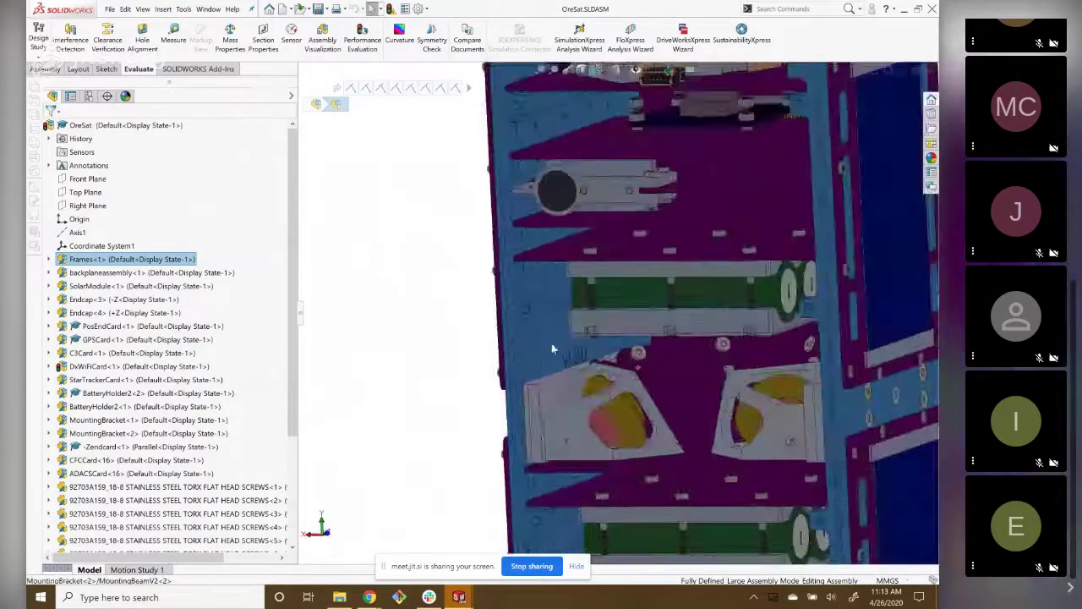
{"action": "scroll", "coordinate": [537, 331], "scroll_direction": "up", "scroll_amount": 3}
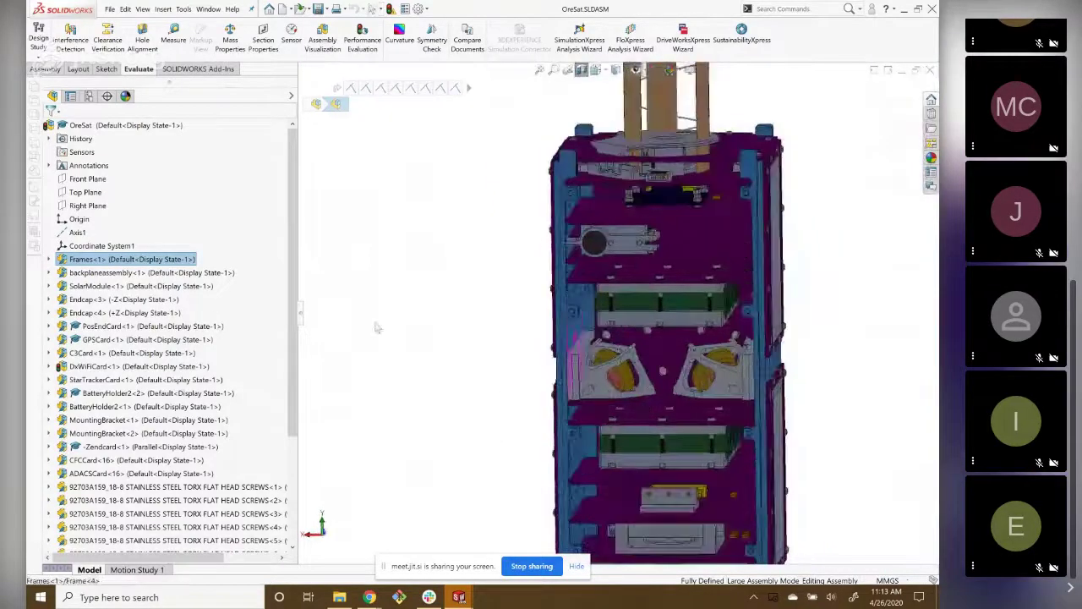
Expand Frames<1> to review its frame, card wedge and screw parts, then collapse it.
{"action": "left_click", "coordinate": [49, 259]}
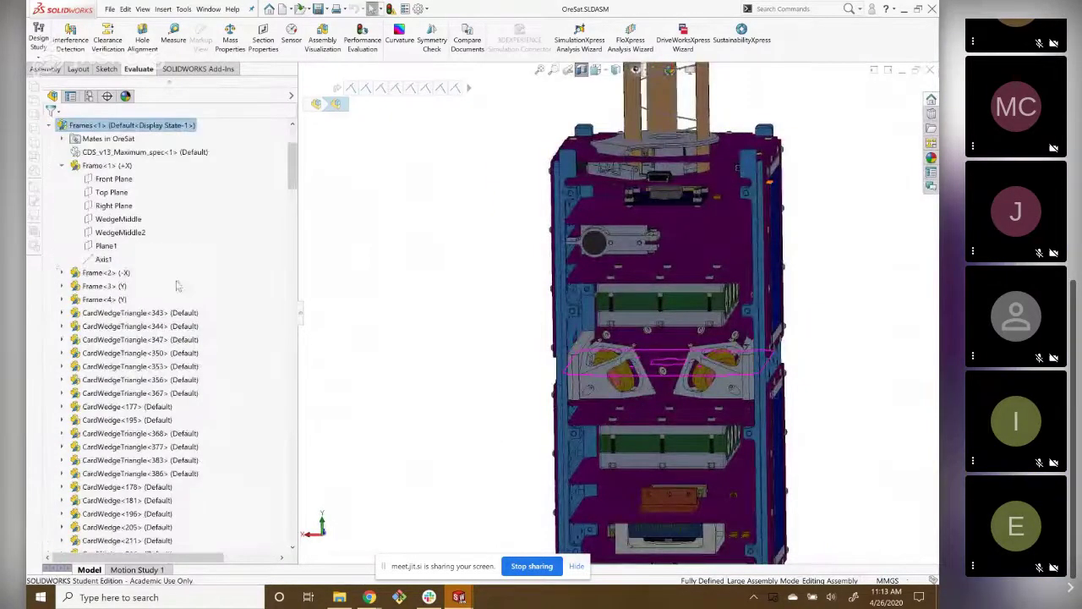
{"action": "scroll", "coordinate": [177, 286], "scroll_direction": "down", "scroll_amount": 10}
{"action": "scroll", "coordinate": [144, 317], "scroll_direction": "down", "scroll_amount": 10}
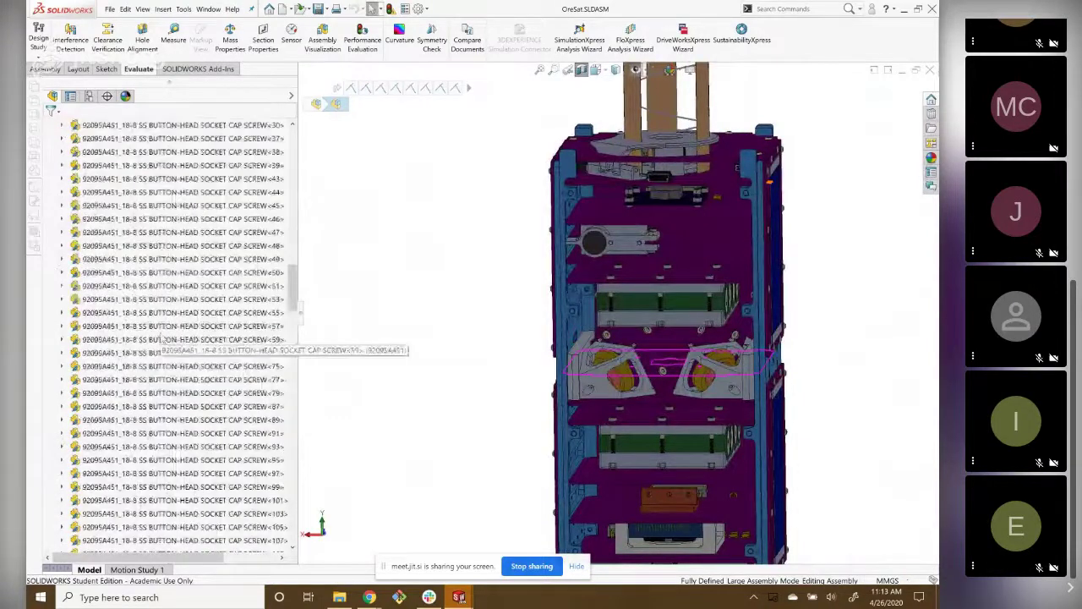
{"action": "scroll", "coordinate": [161, 338], "scroll_direction": "down", "scroll_amount": 5}
{"action": "scroll", "coordinate": [202, 383], "scroll_direction": "down", "scroll_amount": 5}
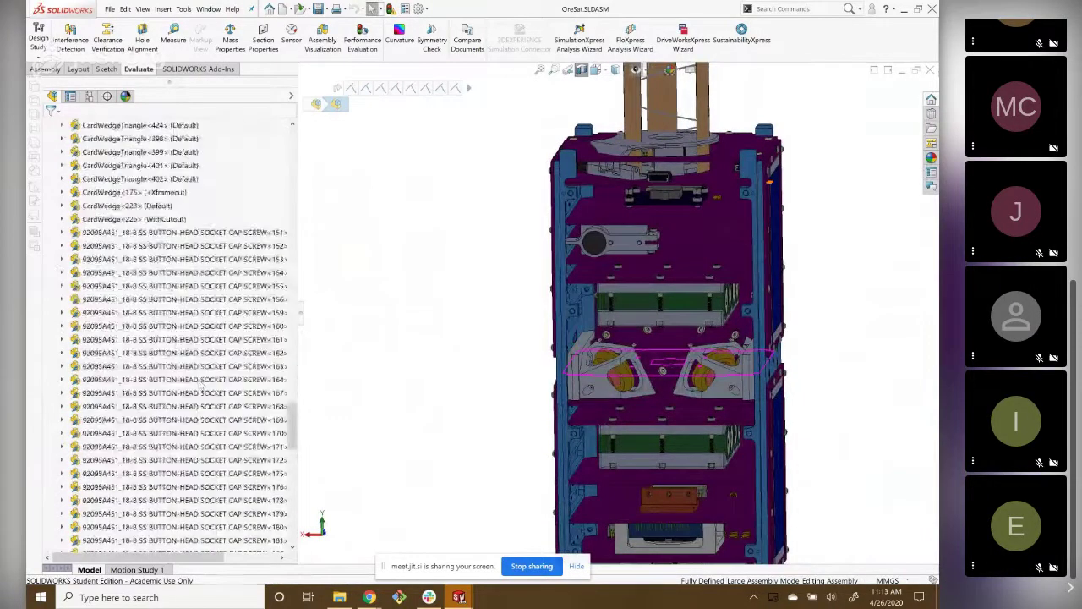
{"action": "scroll", "coordinate": [203, 381], "scroll_direction": "up", "scroll_amount": 3}
{"action": "scroll", "coordinate": [228, 360], "scroll_direction": "up", "scroll_amount": 3}
{"action": "scroll", "coordinate": [254, 338], "scroll_direction": "up", "scroll_amount": 3}
{"action": "scroll", "coordinate": [279, 317], "scroll_direction": "up", "scroll_amount": 3}
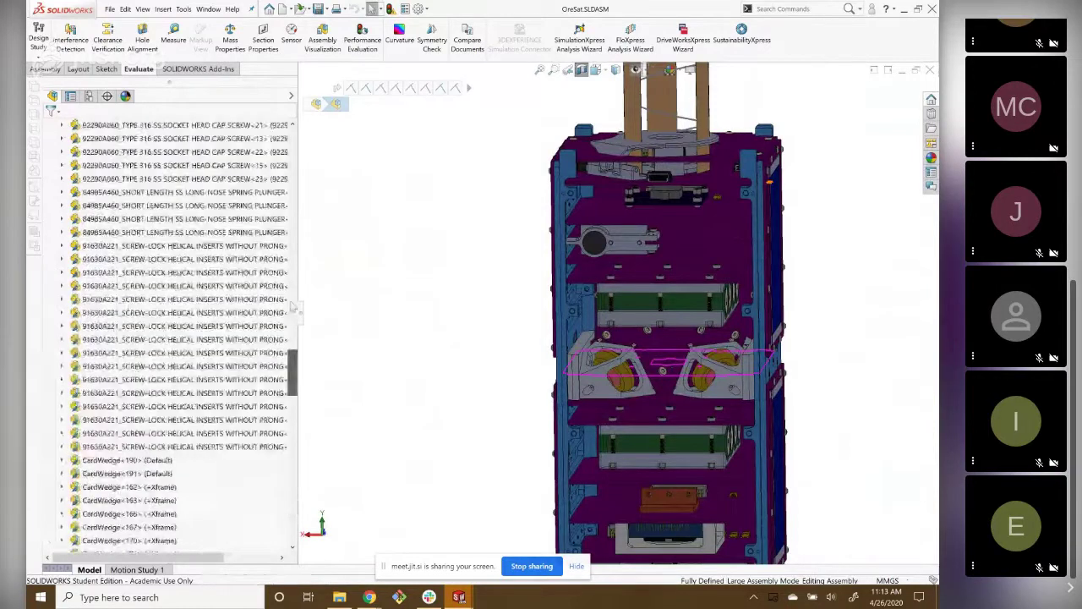
{"action": "scroll", "coordinate": [254, 304], "scroll_direction": "up", "scroll_amount": 15}
{"action": "left_click", "coordinate": [49, 259]}
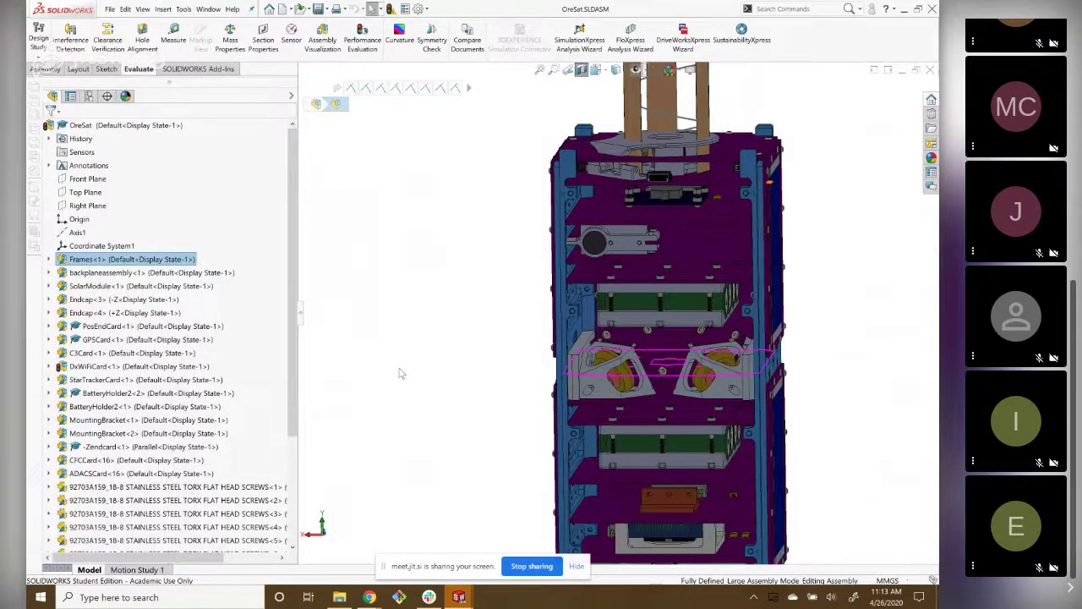
Select backplaneassembly<1> and orbit close to examine its connectors and a terminal face.
{"action": "left_click", "coordinate": [124, 273]}
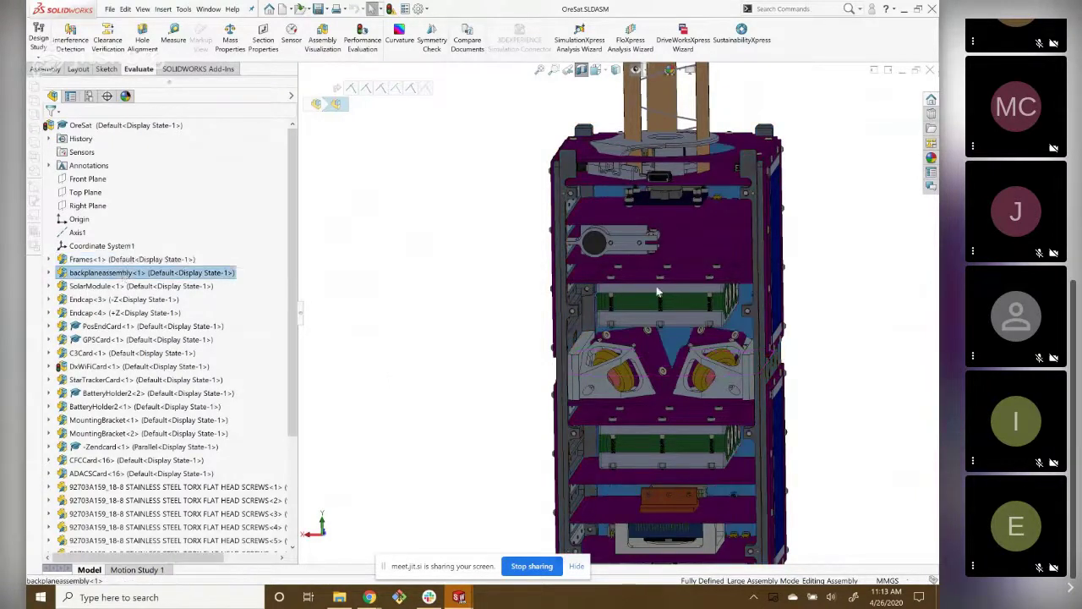
{"action": "scroll", "coordinate": [700, 326], "scroll_direction": "down", "scroll_amount": 3}
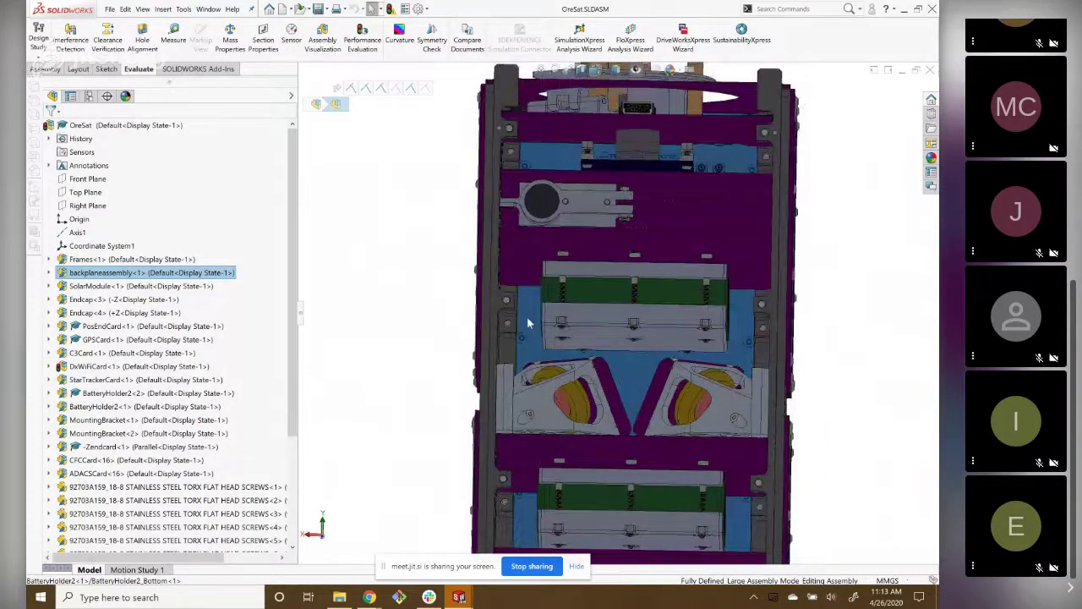
{"action": "mouse_move", "coordinate": [531, 324]}
{"action": "middle_mouse_down"}
{"action": "mouse_move", "coordinate": [529, 336]}
{"action": "mouse_move", "coordinate": [635, 229]}
{"action": "middle_mouse_up"}
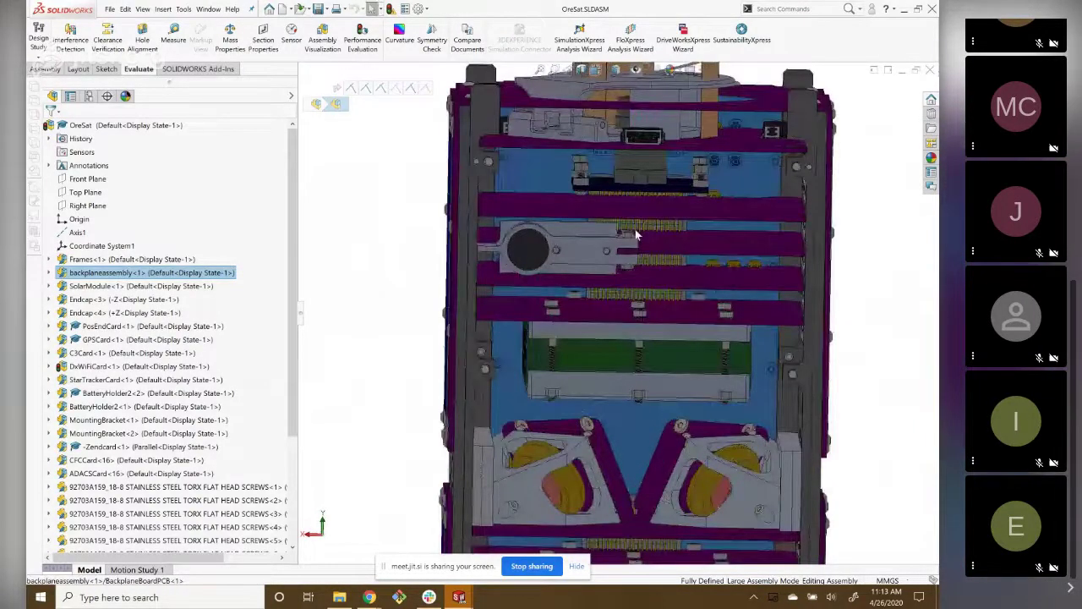
{"action": "scroll", "coordinate": [635, 229], "scroll_direction": "down", "scroll_amount": 5}
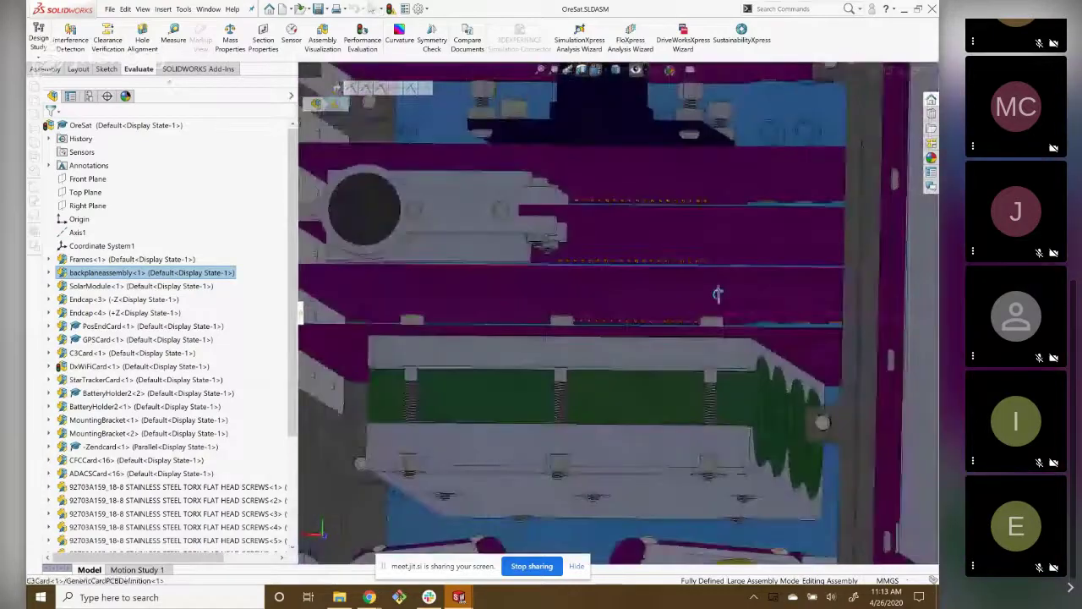
{"action": "middle_click_drag", "start_coordinate": [725, 314], "coordinate": [640, 268]}
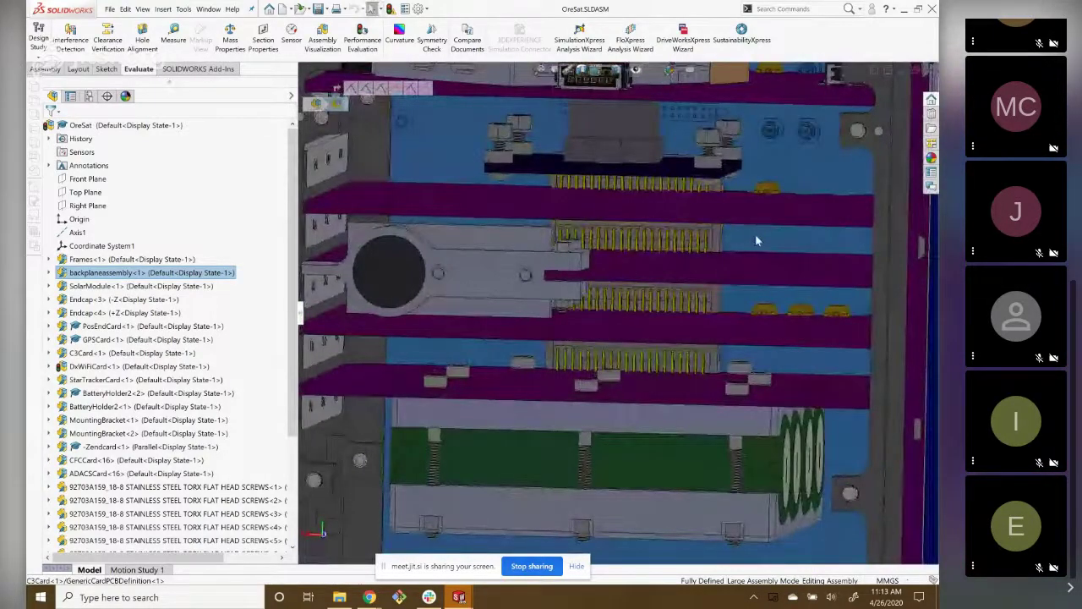
{"action": "middle_click_drag", "start_coordinate": [757, 241], "coordinate": [606, 235]}
{"action": "left_click", "coordinate": [577, 229]}
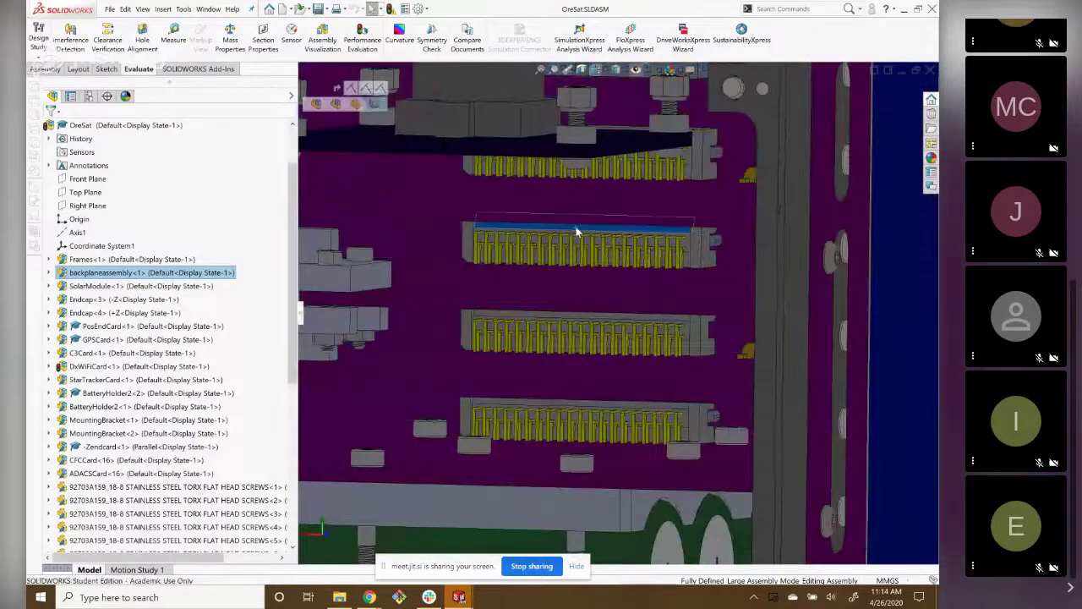
{"action": "middle_click_drag", "start_coordinate": [511, 248], "coordinate": [700, 271]}
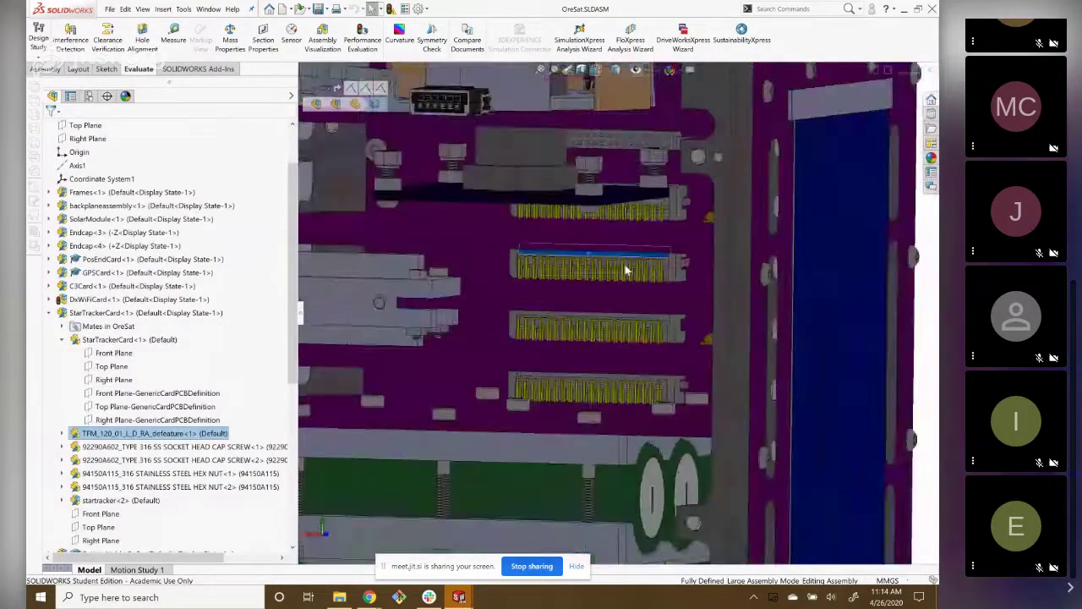
{"action": "scroll", "coordinate": [676, 278], "scroll_direction": "down", "scroll_amount": 3}
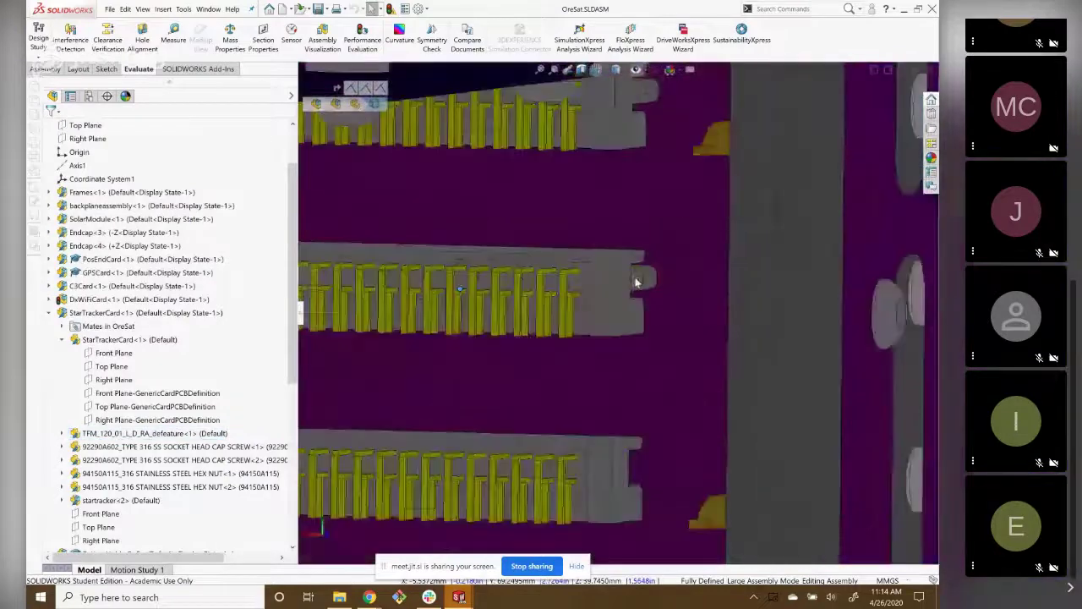
{"action": "scroll", "coordinate": [640, 282], "scroll_direction": "down", "scroll_amount": 2}
{"action": "left_click", "coordinate": [645, 278]}
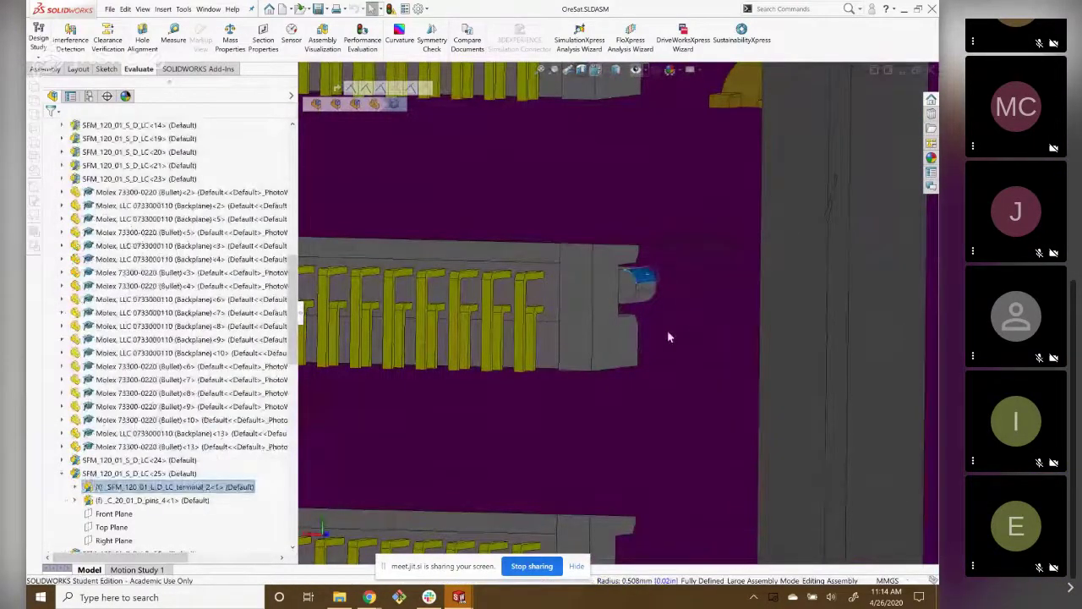
Select a circular hole edge to confirm its 2 mm diameter, then zoom back out.
{"action": "scroll", "coordinate": [621, 313], "scroll_direction": "up", "scroll_amount": 3}
{"action": "scroll", "coordinate": [615, 320], "scroll_direction": "down", "scroll_amount": 5}
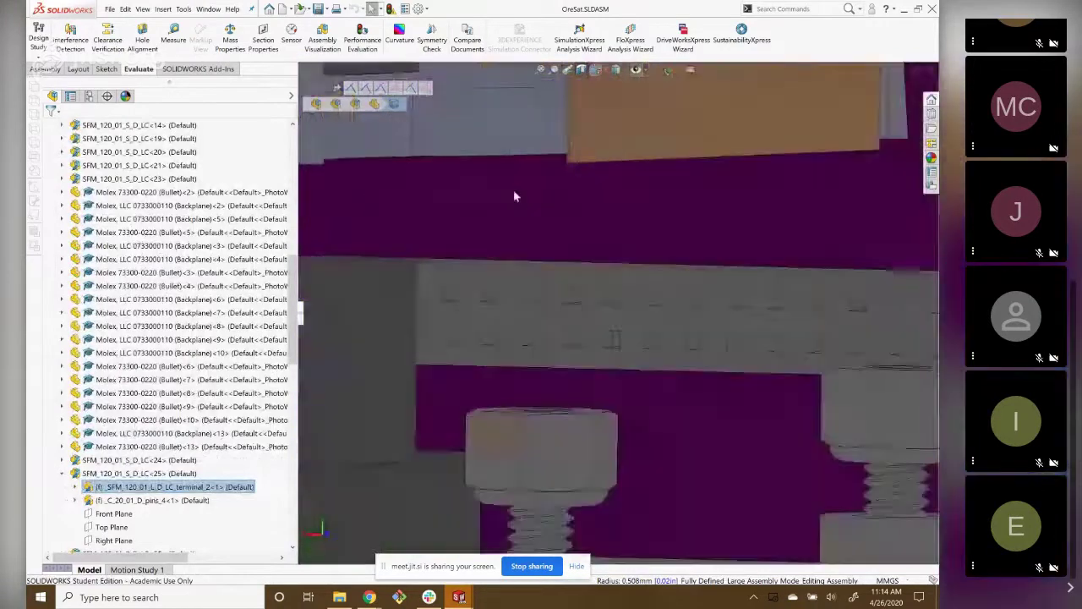
{"action": "scroll", "coordinate": [554, 310], "scroll_direction": "up", "scroll_amount": 4}
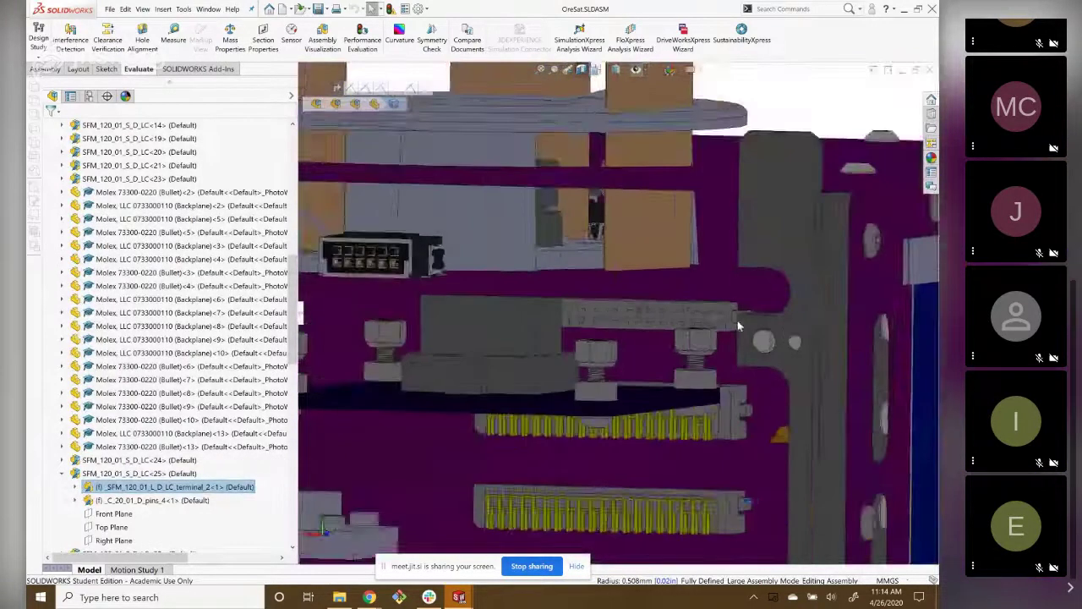
{"action": "mouse_move", "coordinate": [676, 347]}
{"action": "middle_mouse_down"}
{"action": "mouse_move", "coordinate": [764, 328]}
{"action": "mouse_move", "coordinate": [584, 330]}
{"action": "middle_mouse_up"}
{"action": "scroll", "coordinate": [584, 329], "scroll_direction": "down", "scroll_amount": 2}
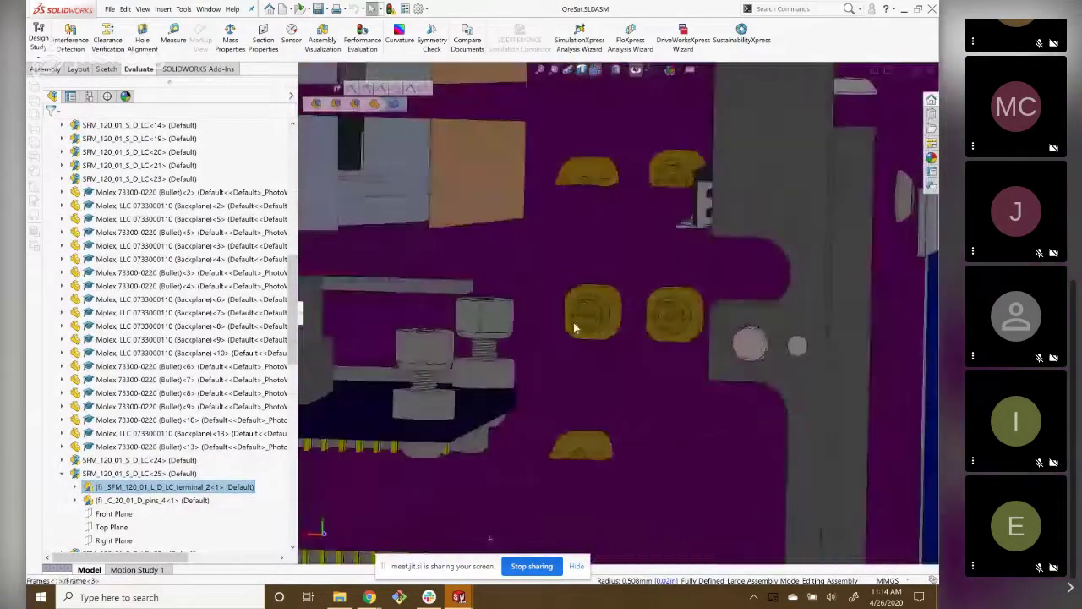
{"action": "scroll", "coordinate": [550, 418], "scroll_direction": "up", "scroll_amount": 10}
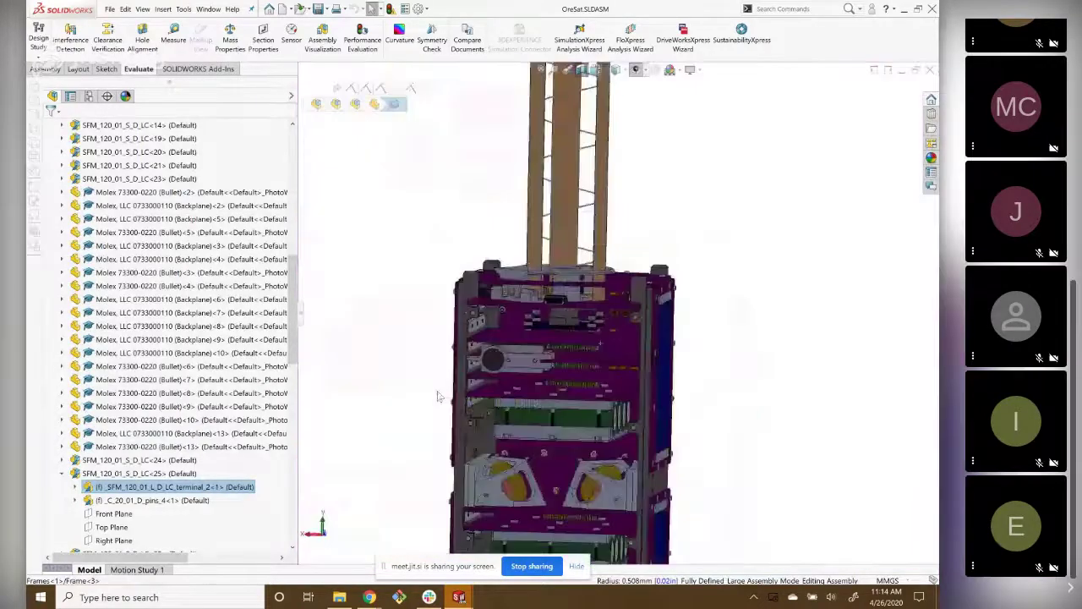
{"action": "scroll", "coordinate": [444, 351], "scroll_direction": "down", "scroll_amount": 3}
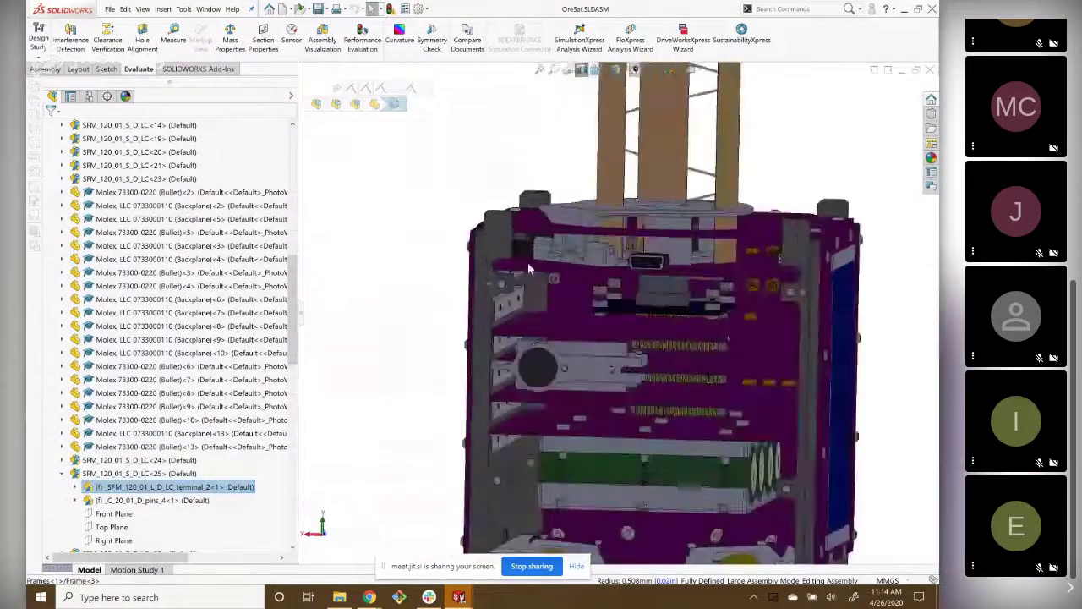
{"action": "scroll", "coordinate": [604, 294], "scroll_direction": "down", "scroll_amount": 5}
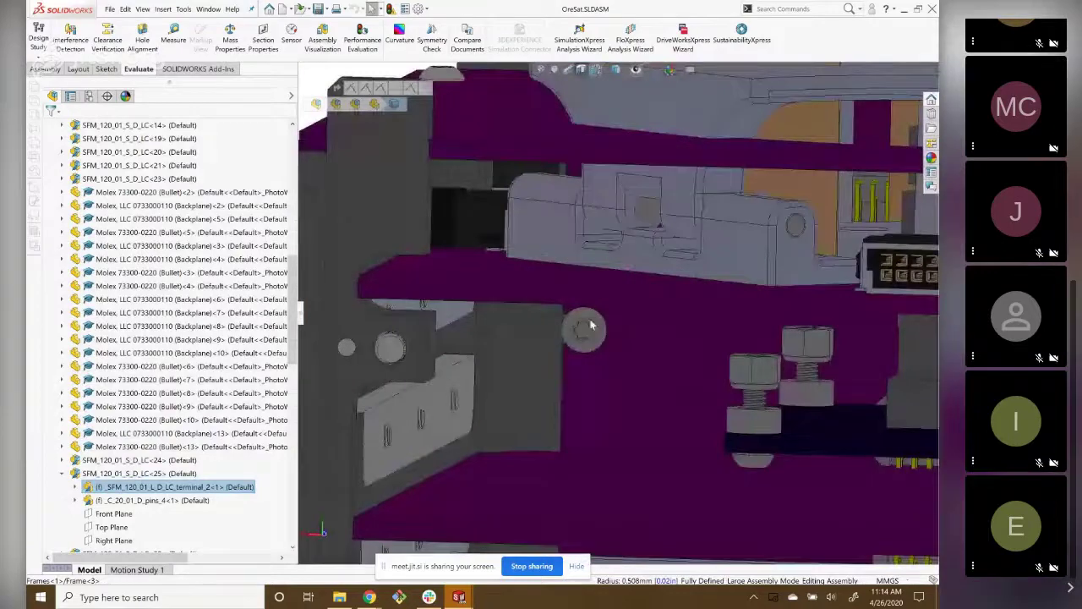
{"action": "left_click", "coordinate": [591, 325]}
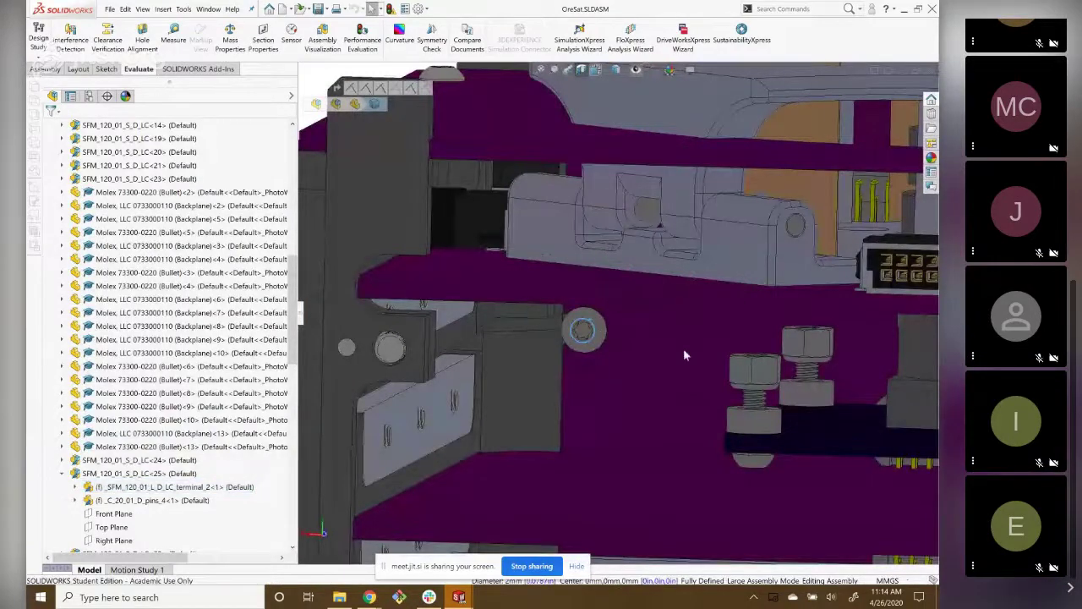
{"action": "scroll", "coordinate": [685, 356], "scroll_direction": "up", "scroll_amount": 3}
{"action": "scroll", "coordinate": [685, 405], "scroll_direction": "up", "scroll_amount": 2}
{"action": "scroll", "coordinate": [685, 448], "scroll_direction": "up", "scroll_amount": 2}
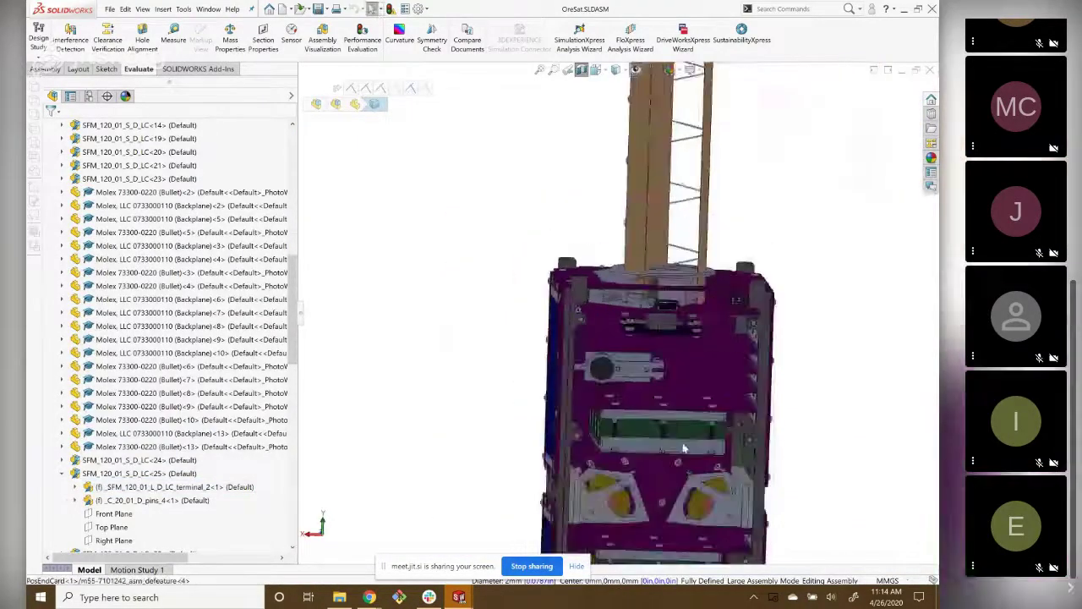
{"action": "scroll", "coordinate": [626, 355], "scroll_direction": "up", "scroll_amount": 3}
{"action": "scroll", "coordinate": [581, 273], "scroll_direction": "down", "scroll_amount": 1}
{"action": "scroll", "coordinate": [169, 355], "scroll_direction": "up", "scroll_amount": 10}
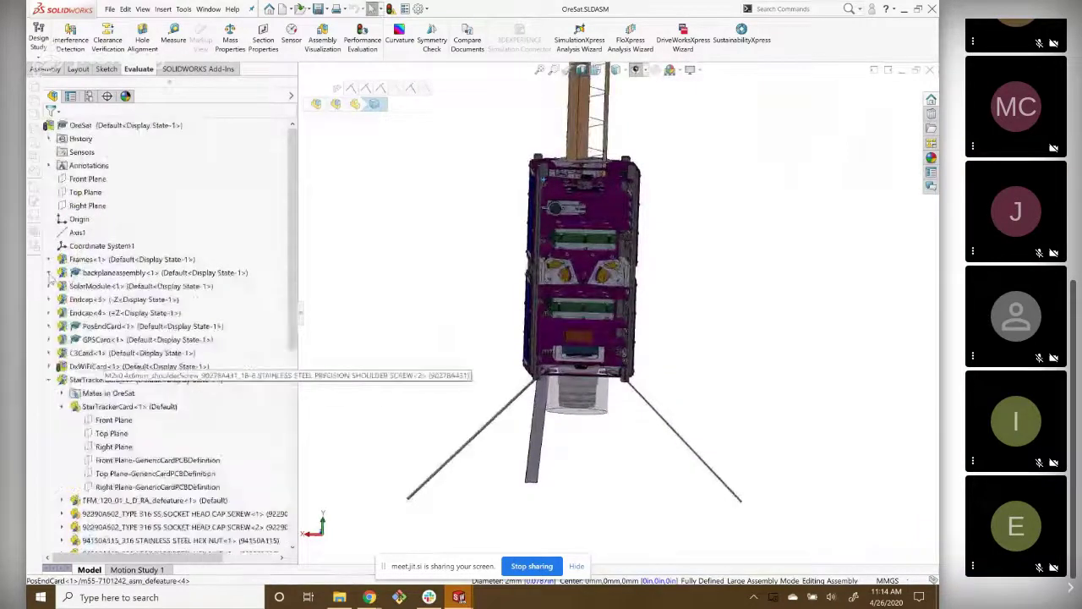
{"action": "left_click", "coordinate": [99, 289]}
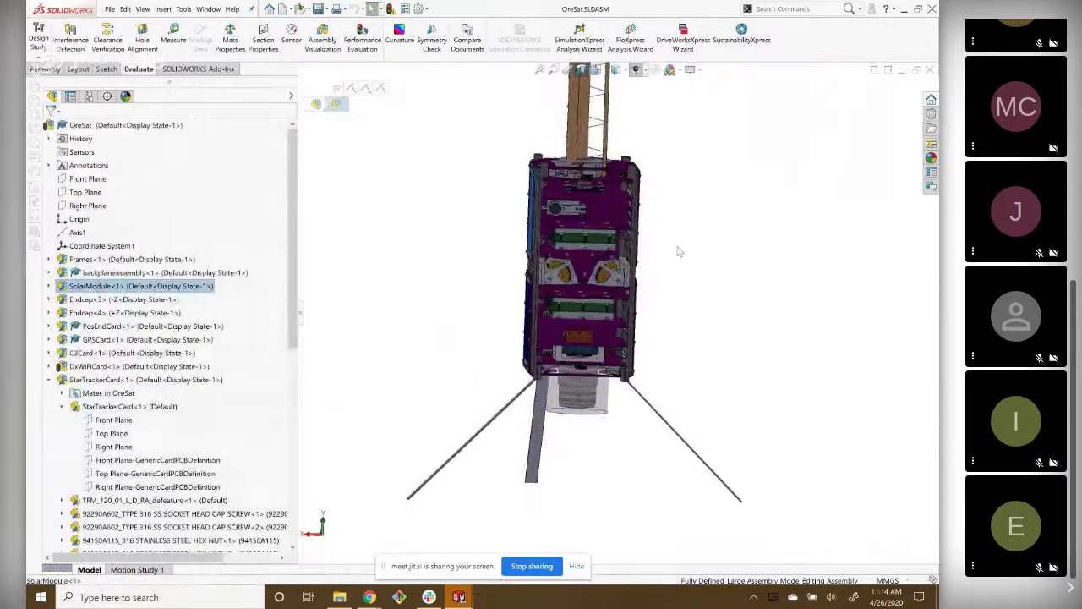
{"action": "middle_click_drag", "start_coordinate": [609, 279], "coordinate": [702, 267]}
{"action": "scroll", "coordinate": [643, 322], "scroll_direction": "down", "scroll_amount": 1}
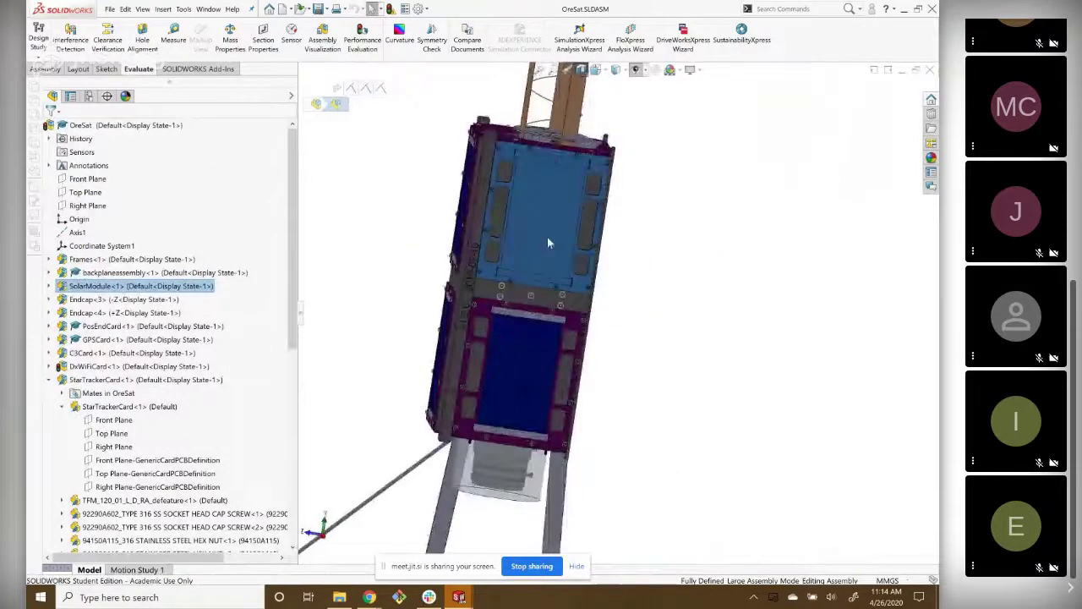
{"action": "scroll", "coordinate": [547, 237], "scroll_direction": "down", "scroll_amount": 1}
{"action": "scroll", "coordinate": [531, 218], "scroll_direction": "down", "scroll_amount": 1}
{"action": "middle_click_drag", "start_coordinate": [560, 194], "coordinate": [563, 137]}
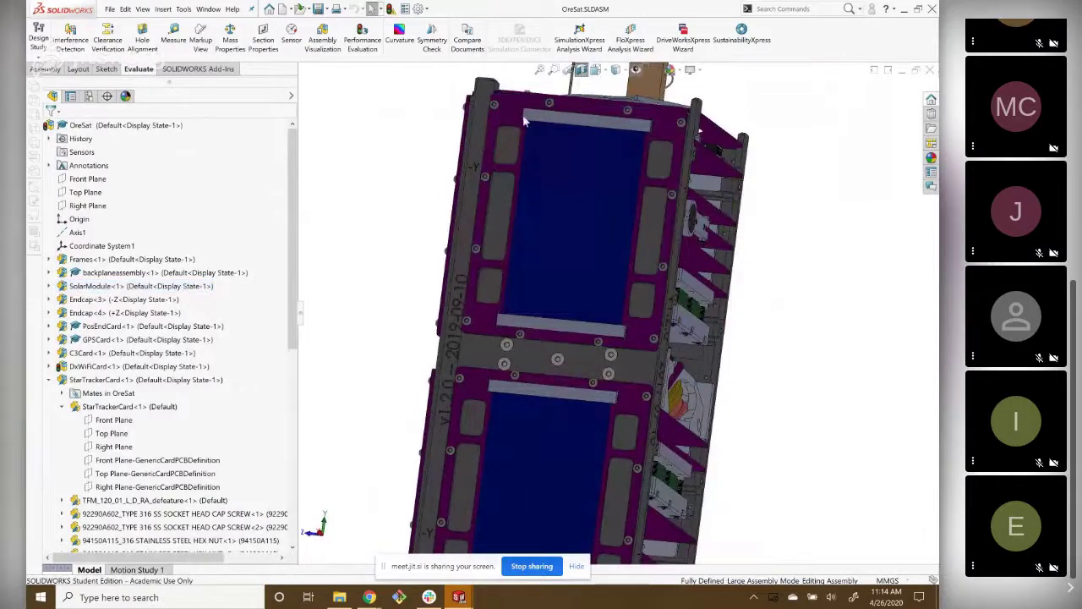
{"action": "left_click", "coordinate": [588, 179]}
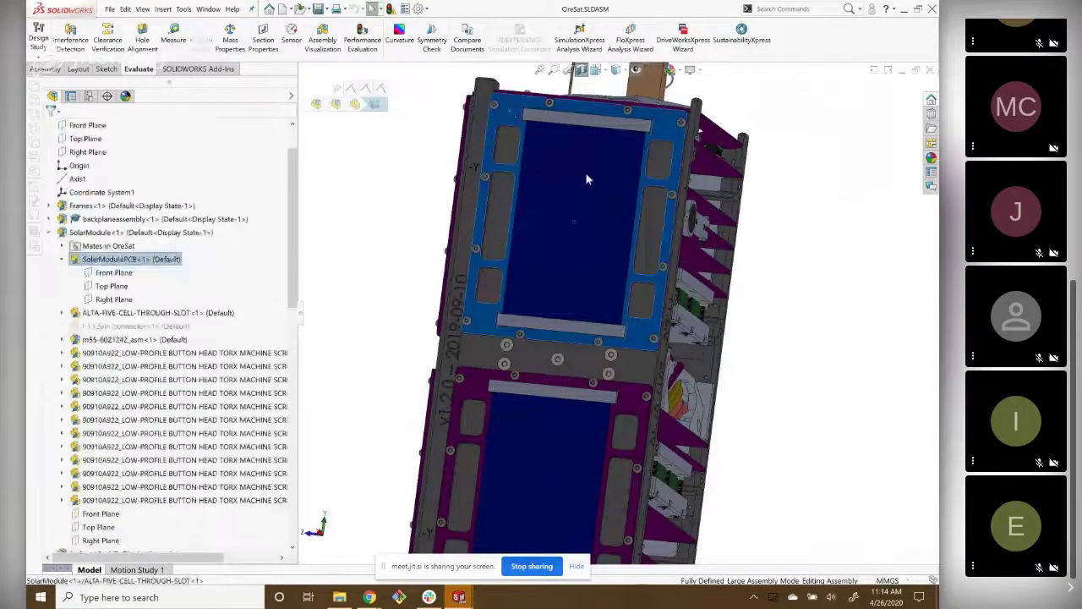
{"action": "left_click", "coordinate": [587, 177]}
{"action": "left_click", "coordinate": [496, 106]}
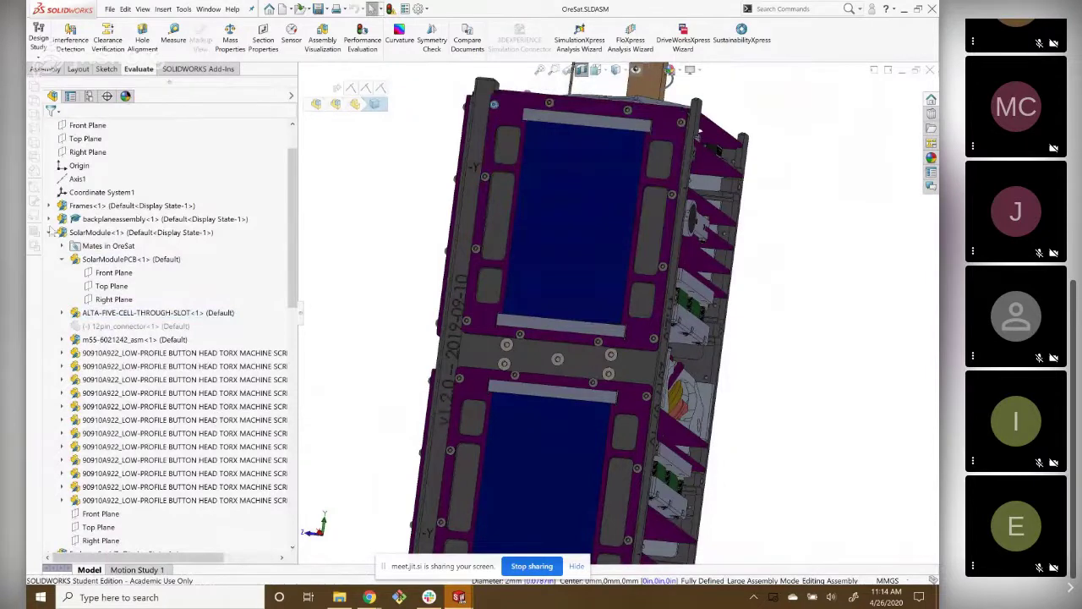
{"action": "left_click", "coordinate": [49, 232]}
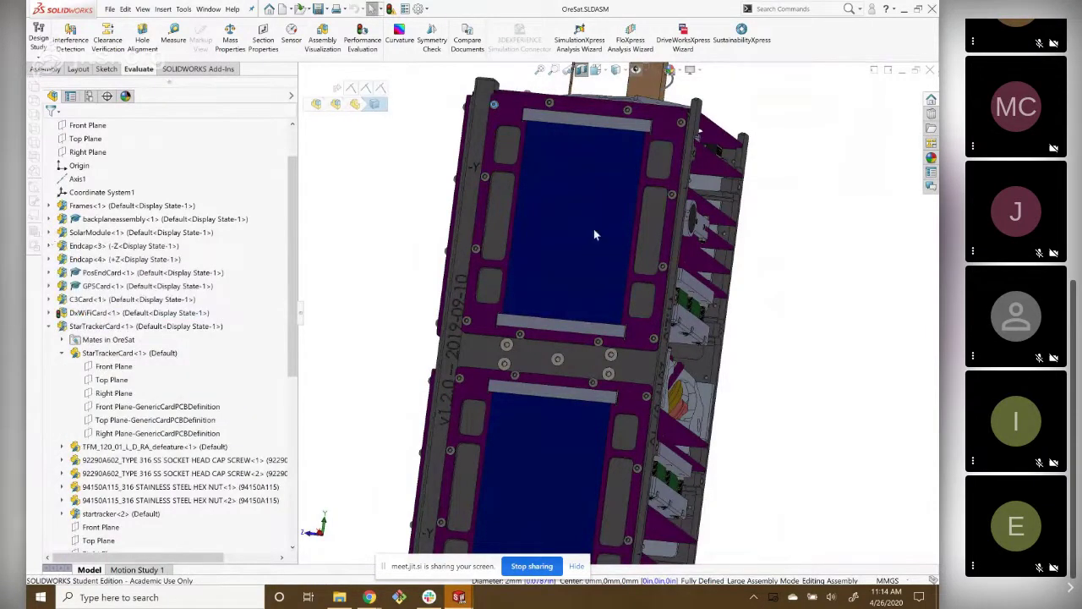
{"action": "middle_click_drag", "start_coordinate": [505, 277], "coordinate": [465, 304]}
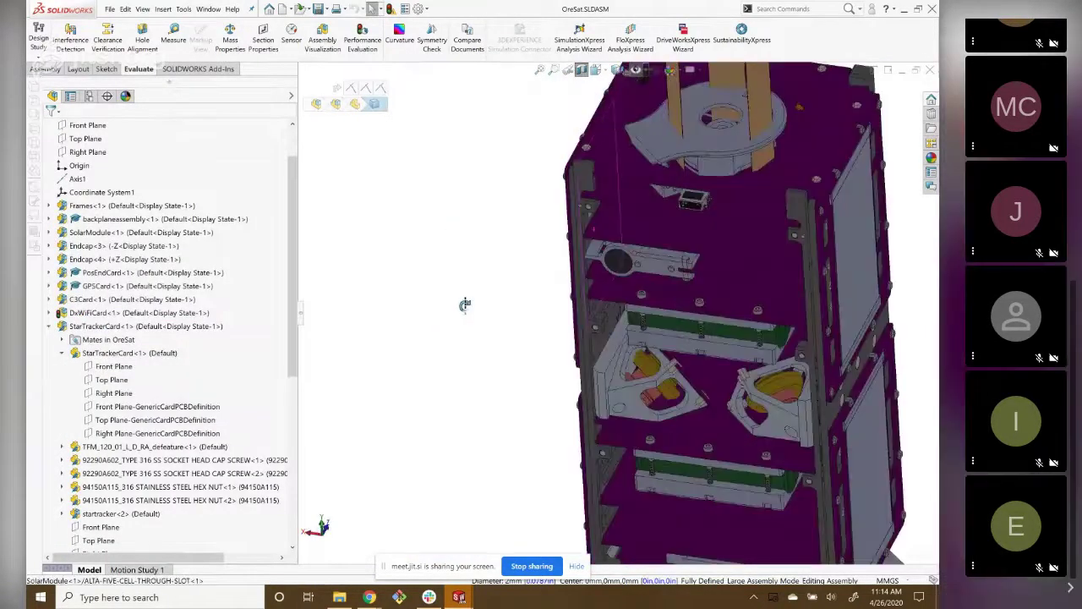
{"action": "scroll", "coordinate": [628, 246], "scroll_direction": "down", "scroll_amount": 5}
{"action": "left_click", "coordinate": [632, 252]}
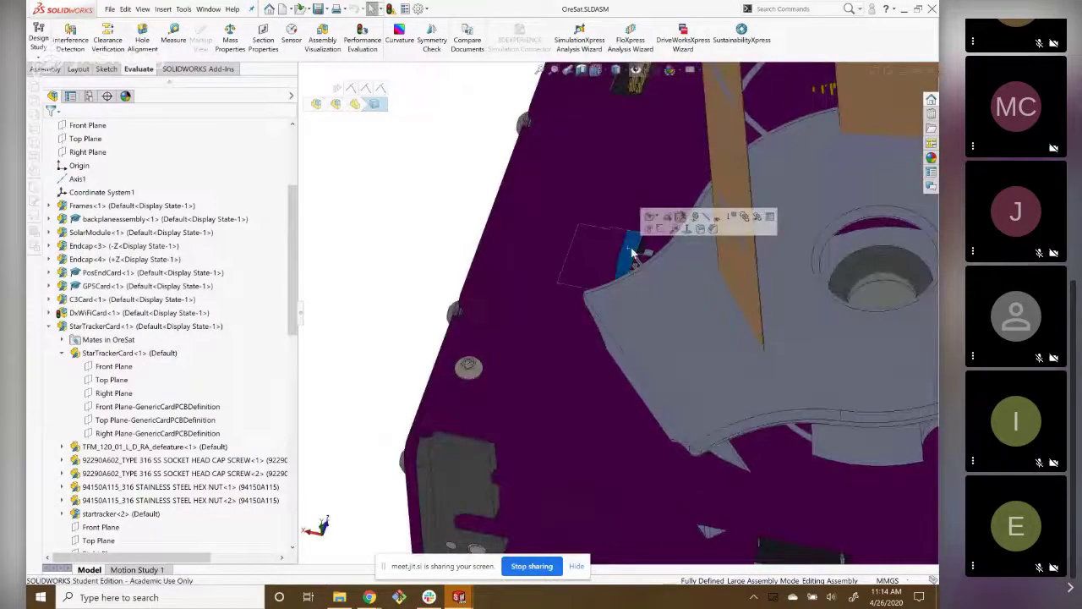
{"action": "mouse_move", "coordinate": [633, 253]}
{"action": "middle_mouse_down"}
{"action": "mouse_move", "coordinate": [741, 500]}
{"action": "mouse_move", "coordinate": [481, 429]}
{"action": "middle_mouse_up"}
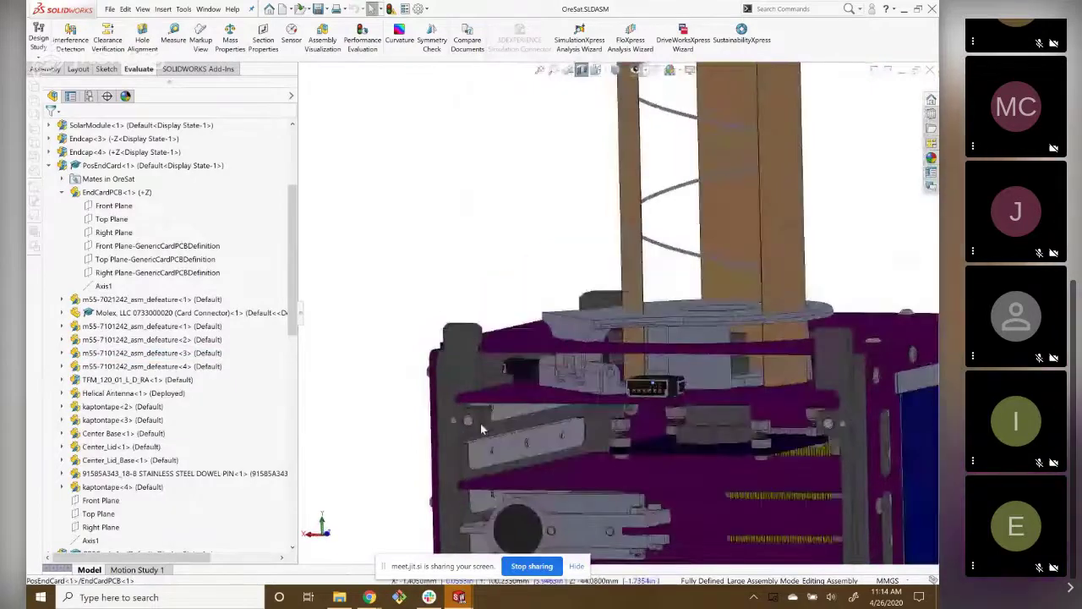
{"action": "left_click", "coordinate": [49, 166]}
{"action": "scroll", "coordinate": [121, 300], "scroll_direction": "up", "scroll_amount": 4}
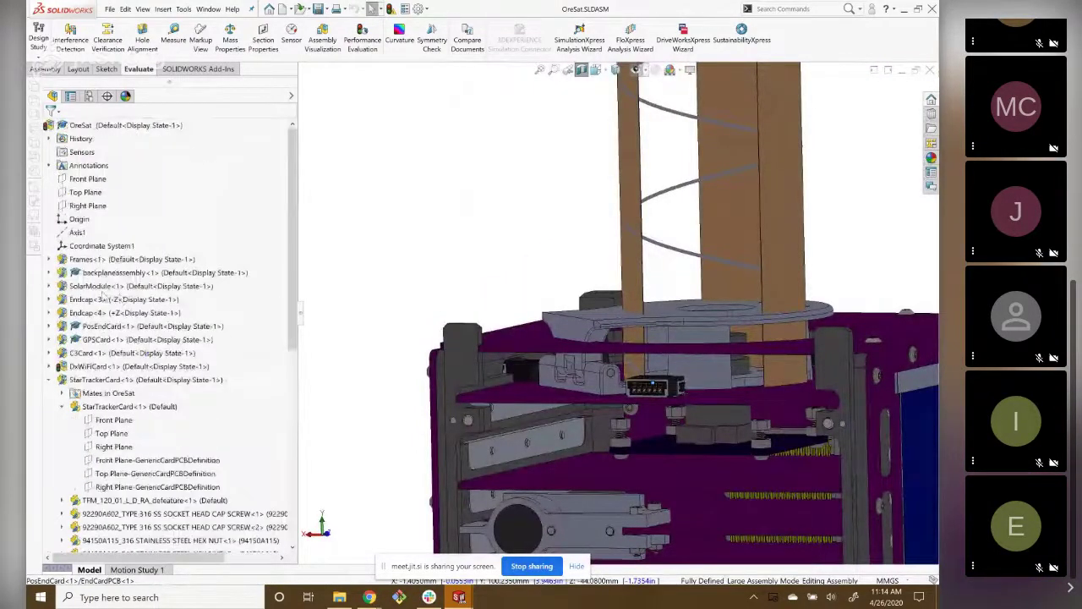
{"action": "middle_click_drag", "start_coordinate": [592, 304], "coordinate": [608, 400]}
{"action": "scroll", "coordinate": [596, 397], "scroll_direction": "up", "scroll_amount": 2}
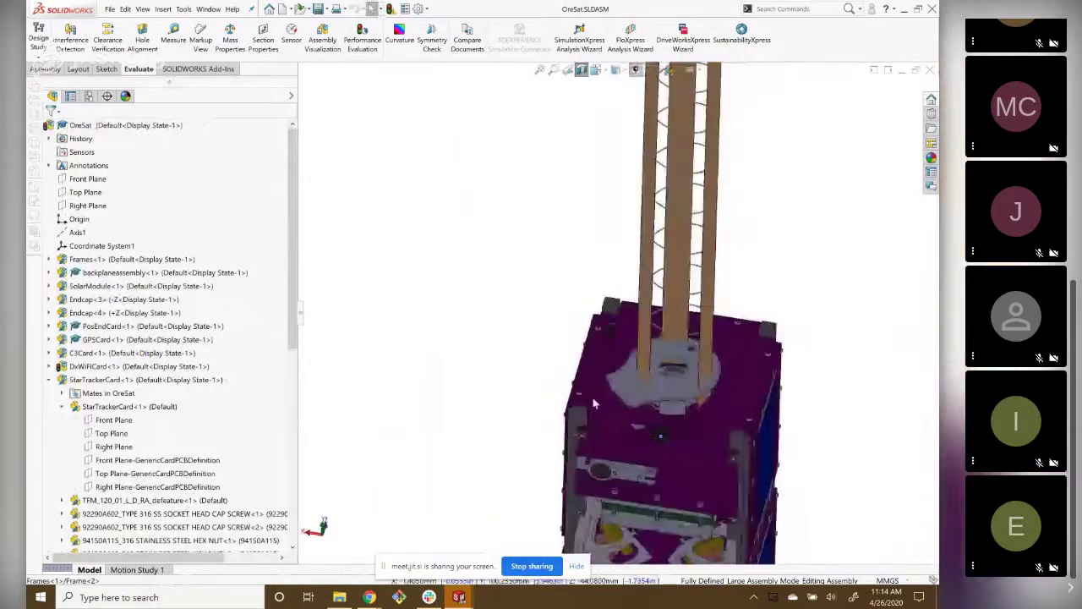
{"action": "scroll", "coordinate": [630, 321], "scroll_direction": "down", "scroll_amount": 2}
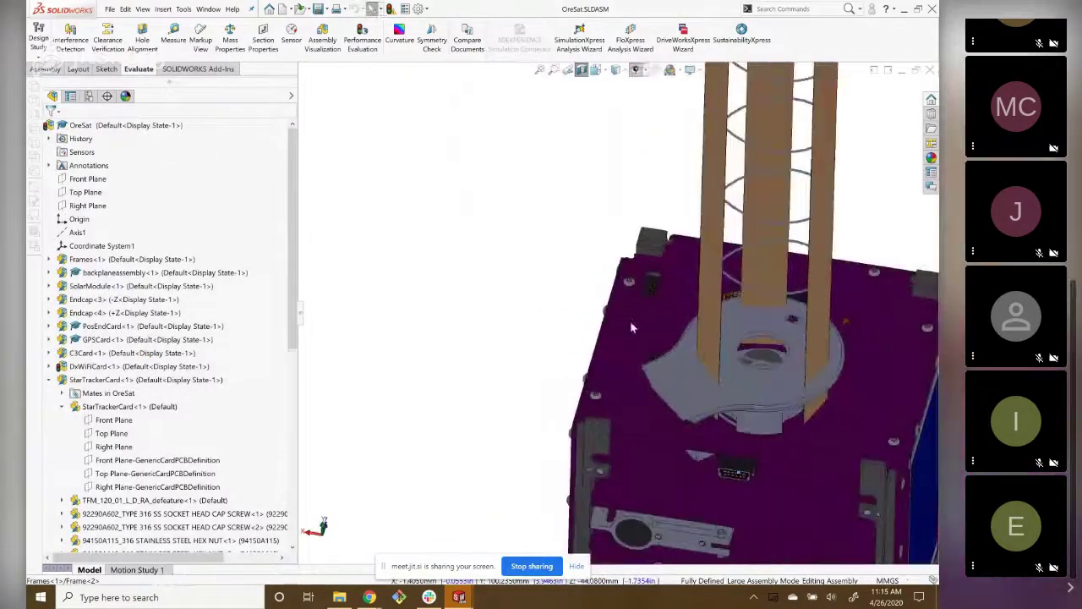
{"action": "left_click", "coordinate": [629, 323]}
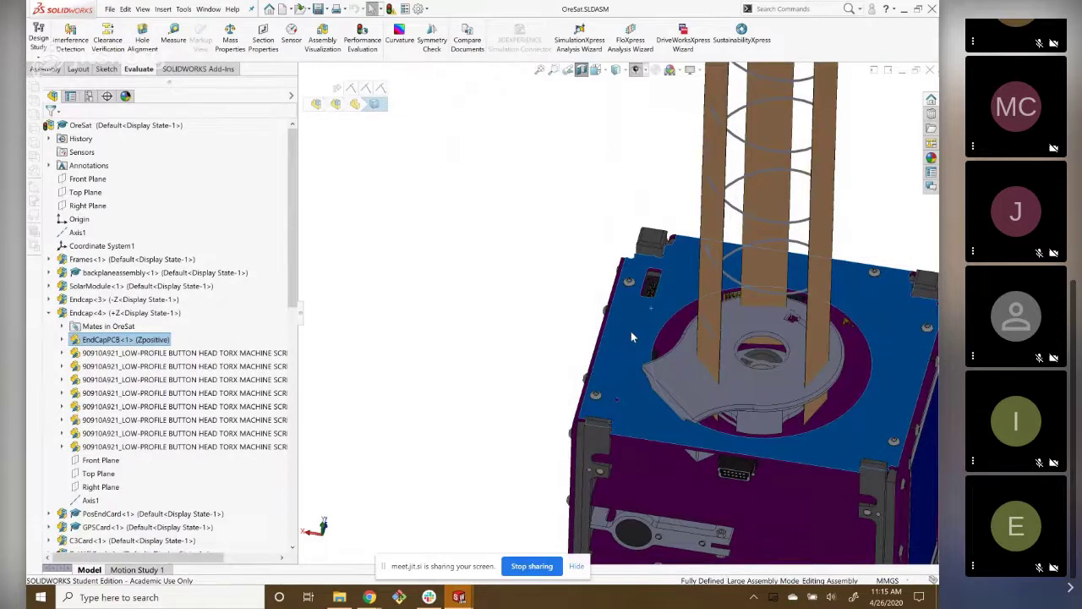
{"action": "middle_click_drag", "start_coordinate": [631, 337], "coordinate": [782, 387]}
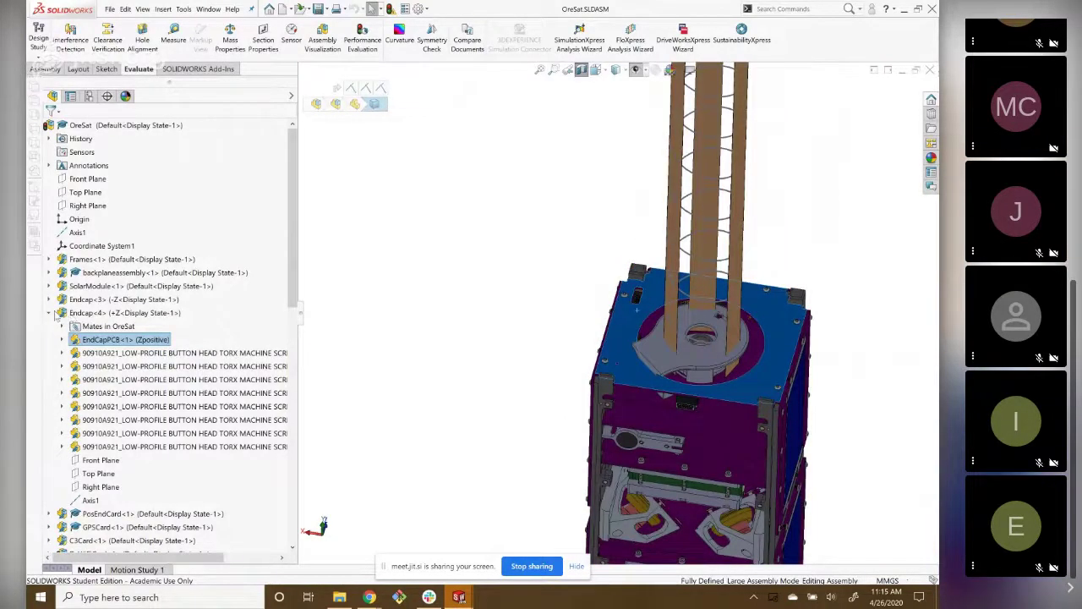
{"action": "mouse_move", "coordinate": [751, 340]}
{"action": "middle_mouse_down"}
{"action": "mouse_move", "coordinate": [780, 362]}
{"action": "mouse_move", "coordinate": [792, 339]}
{"action": "middle_mouse_up"}
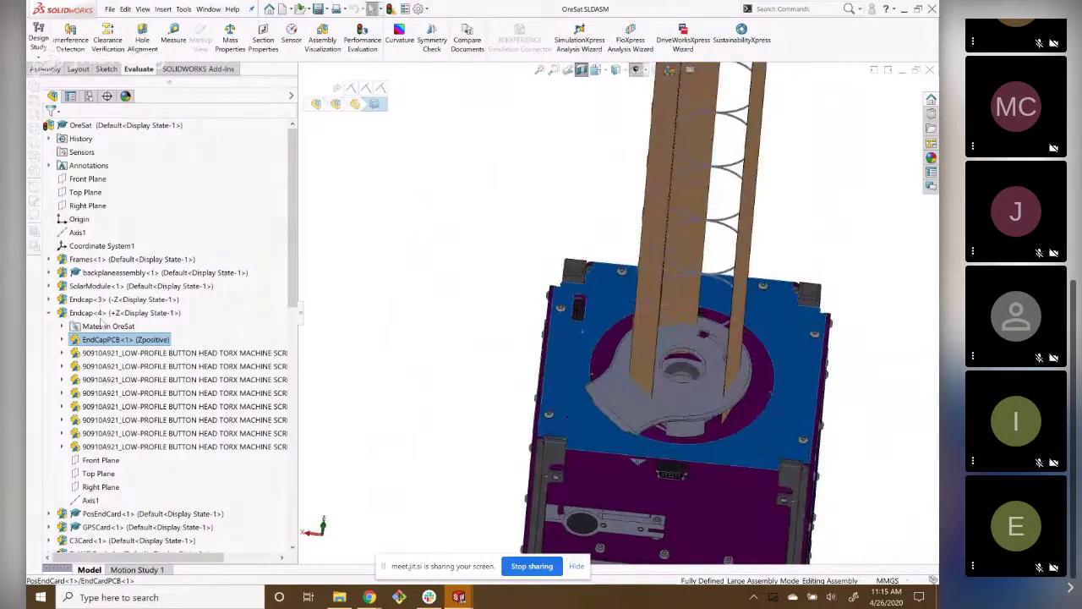
{"action": "left_click", "coordinate": [49, 314]}
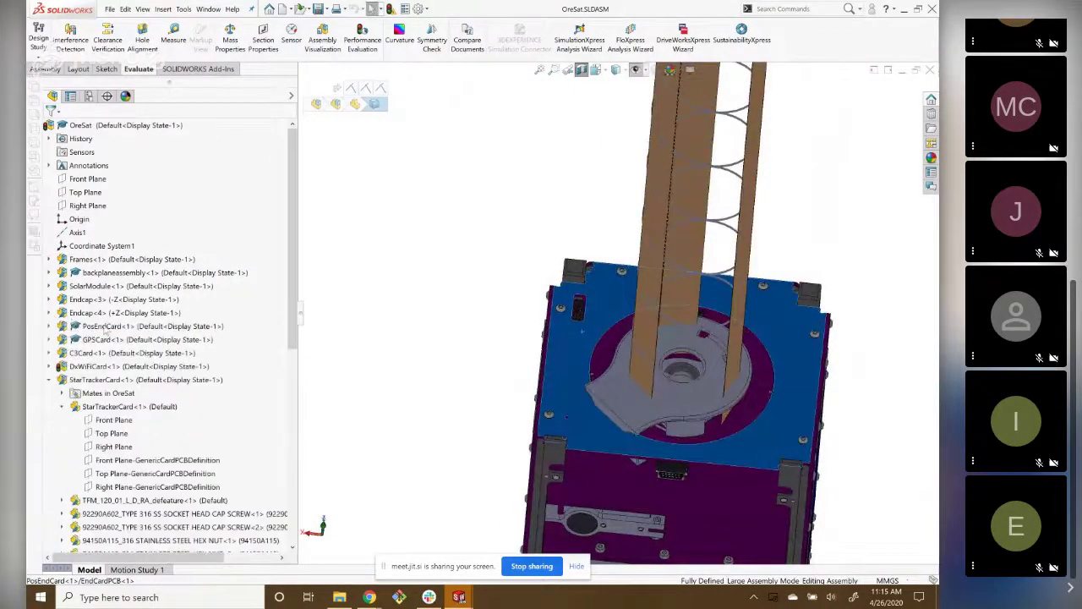
{"action": "middle_click_drag", "start_coordinate": [573, 413], "coordinate": [558, 406]}
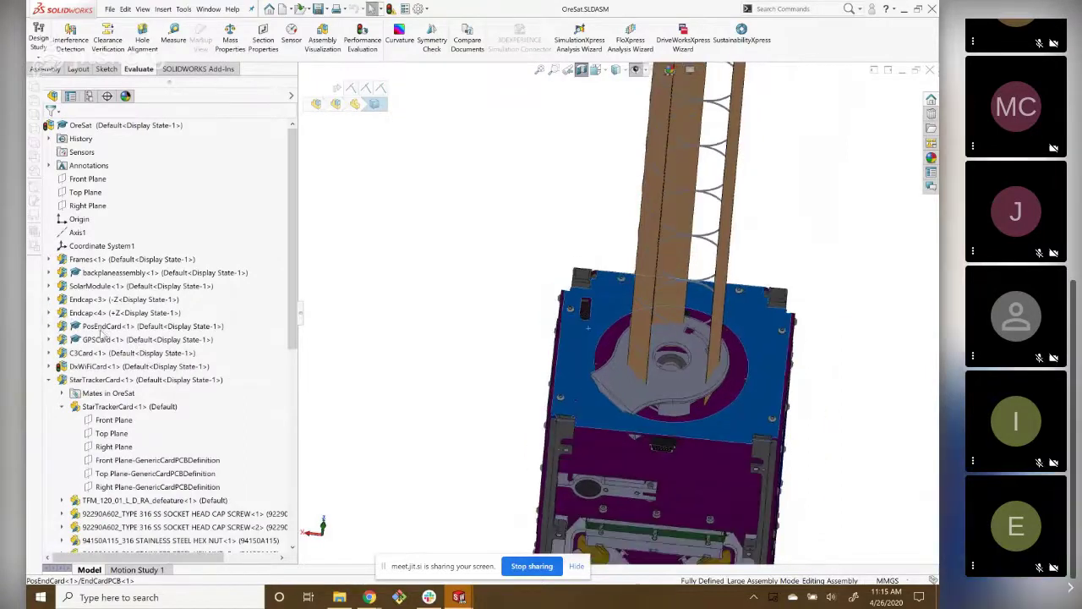
{"action": "left_click", "coordinate": [100, 327]}
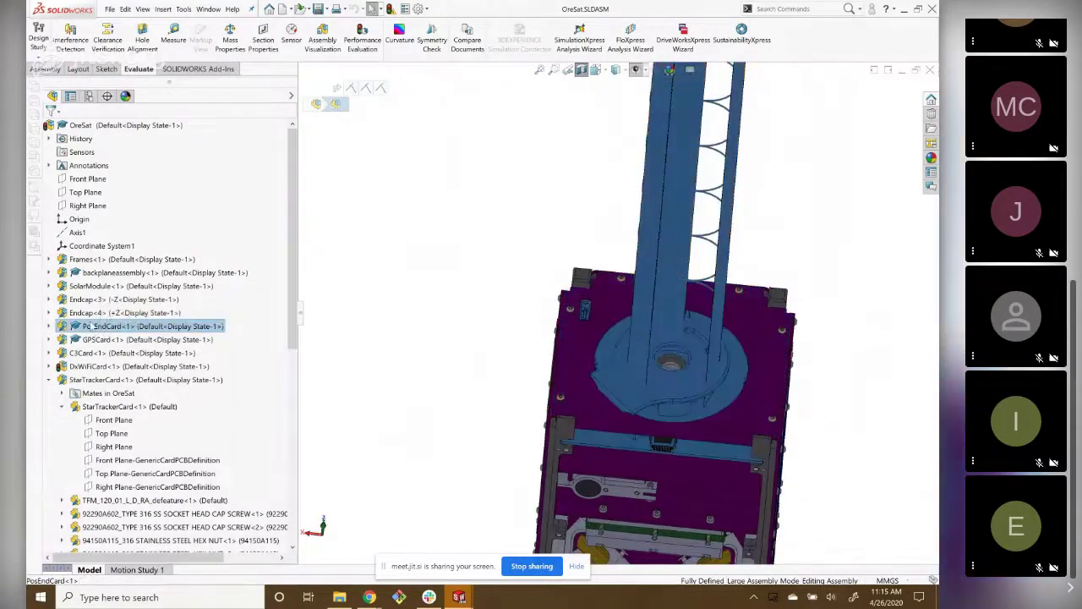
{"action": "mouse_move", "coordinate": [671, 392]}
{"action": "middle_mouse_down"}
{"action": "mouse_move", "coordinate": [641, 286]}
{"action": "mouse_move", "coordinate": [565, 397]}
{"action": "mouse_move", "coordinate": [681, 386]}
{"action": "middle_mouse_up"}
{"action": "scroll", "coordinate": [566, 397], "scroll_direction": "down", "scroll_amount": 5}
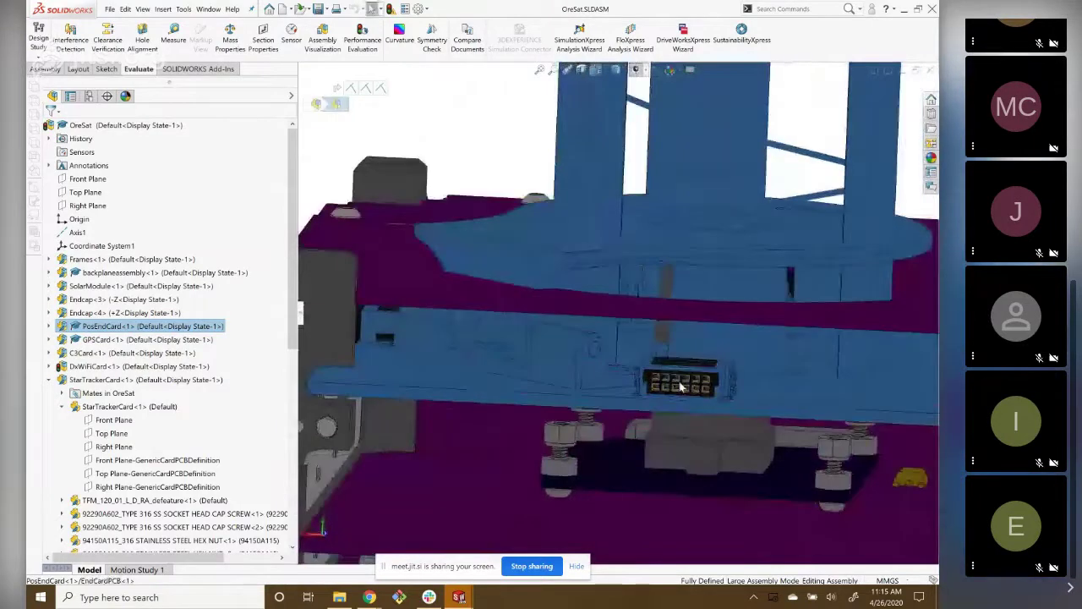
{"action": "scroll", "coordinate": [681, 387], "scroll_direction": "up", "scroll_amount": 5}
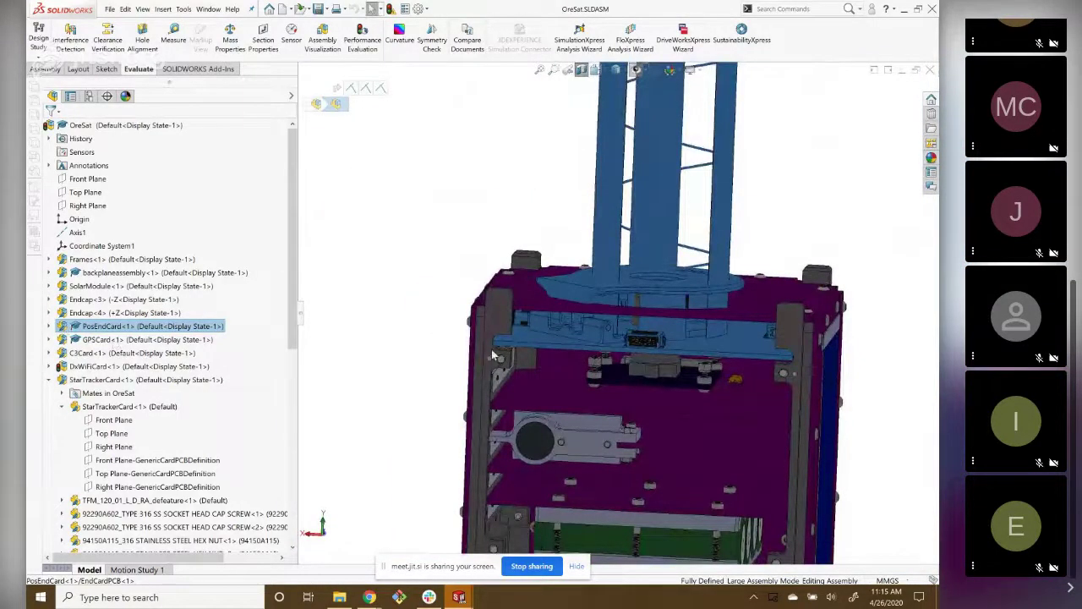
{"action": "left_click", "coordinate": [96, 340]}
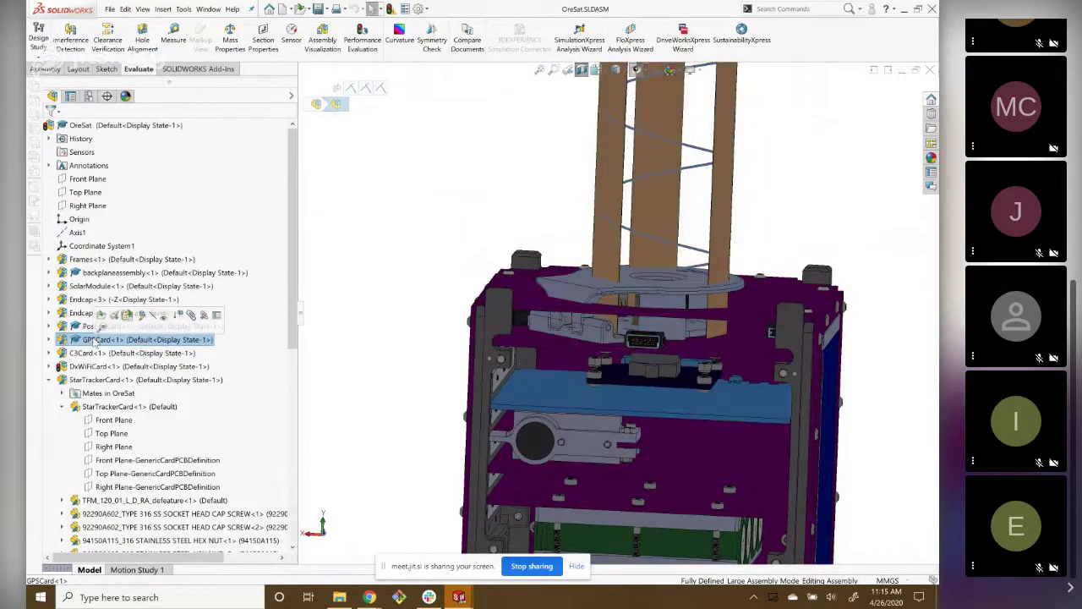
{"action": "left_click", "coordinate": [96, 353]}
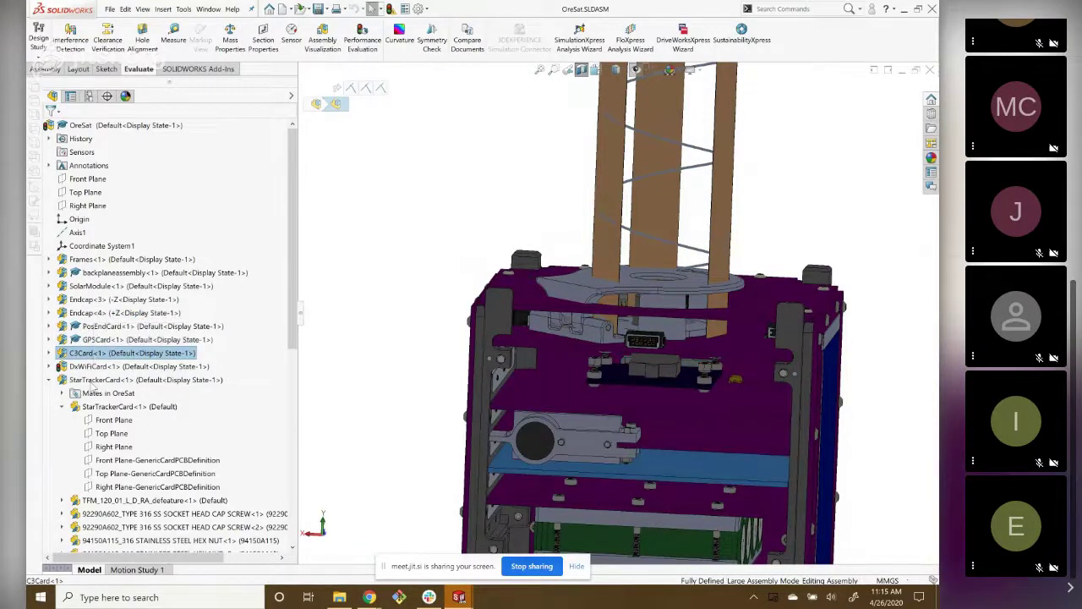
{"action": "scroll", "coordinate": [156, 362], "scroll_direction": "down", "scroll_amount": 1}
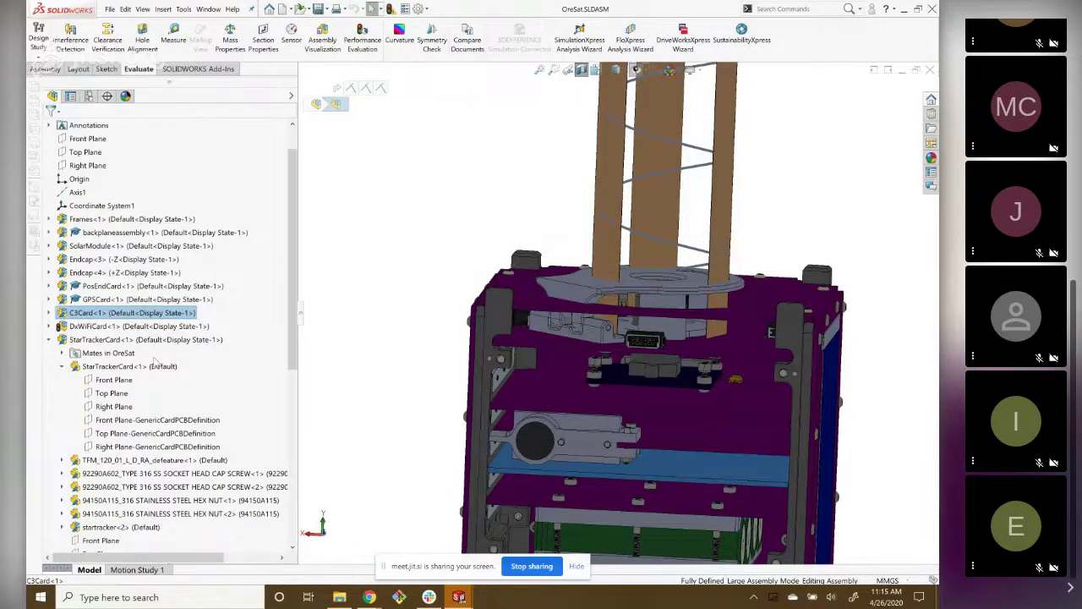
{"action": "scroll", "coordinate": [114, 250], "scroll_direction": "down", "scroll_amount": 2}
{"action": "left_click", "coordinate": [113, 246]}
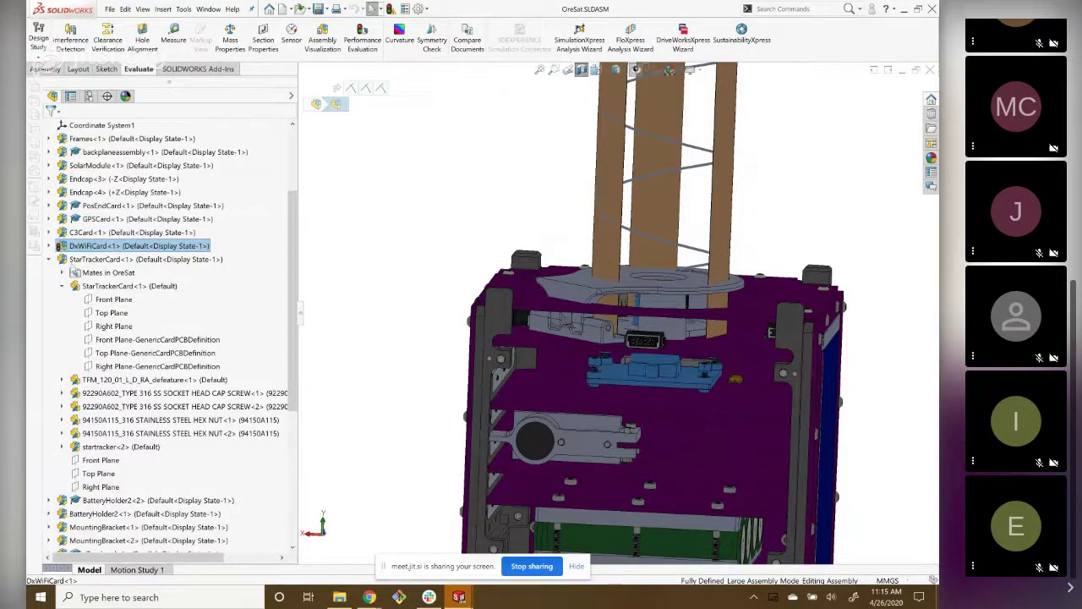
{"action": "left_click", "coordinate": [76, 261]}
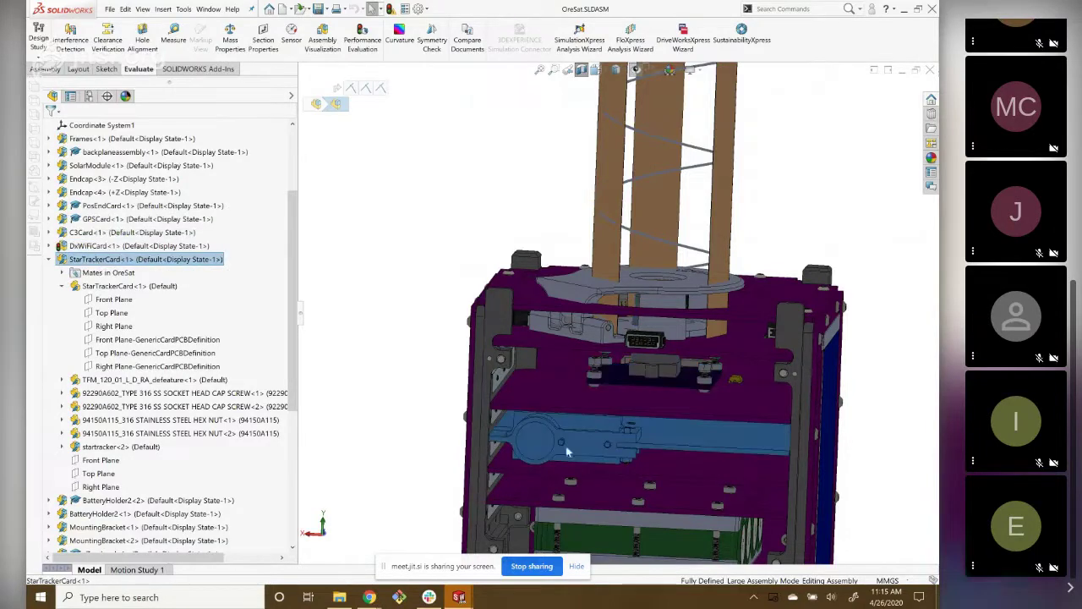
{"action": "scroll", "coordinate": [567, 453], "scroll_direction": "down", "scroll_amount": 2}
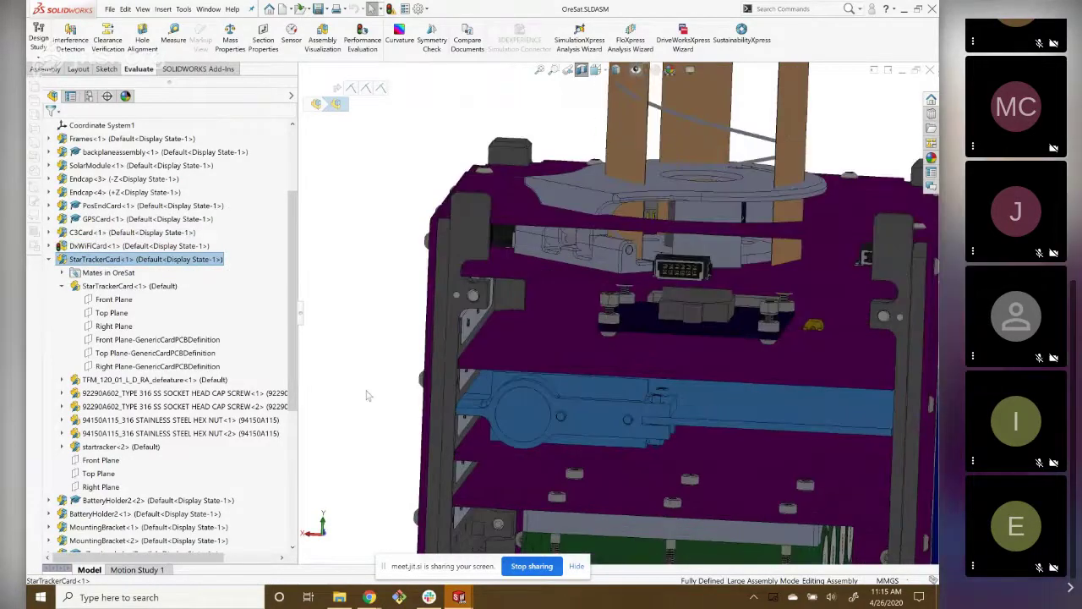
{"action": "left_click", "coordinate": [367, 395]}
{"action": "middle_click_drag", "start_coordinate": [367, 395], "coordinate": [542, 420]}
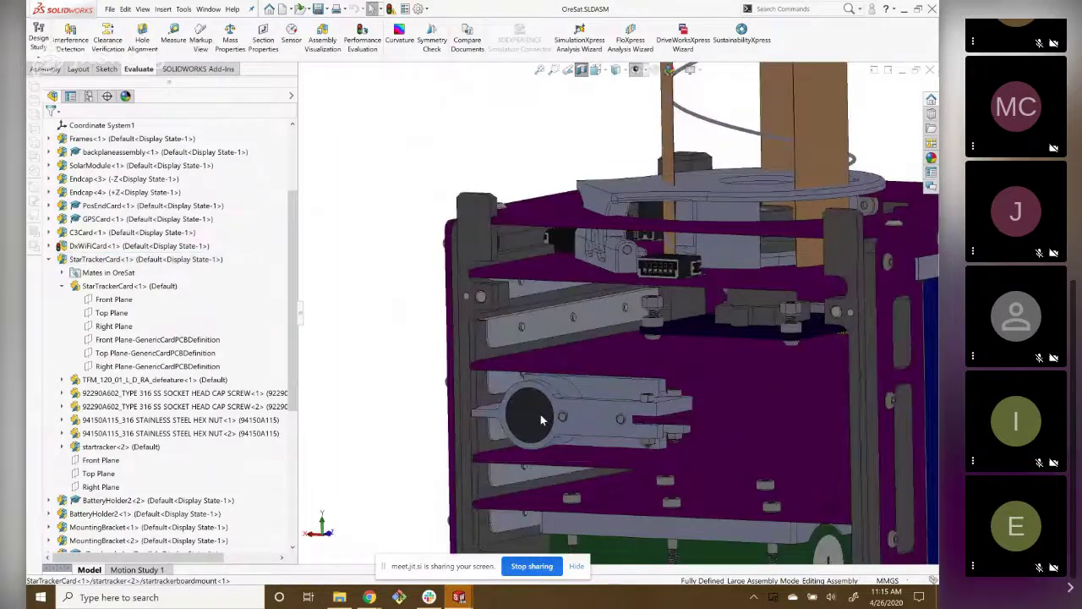
{"action": "scroll", "coordinate": [648, 411], "scroll_direction": "up", "scroll_amount": 3}
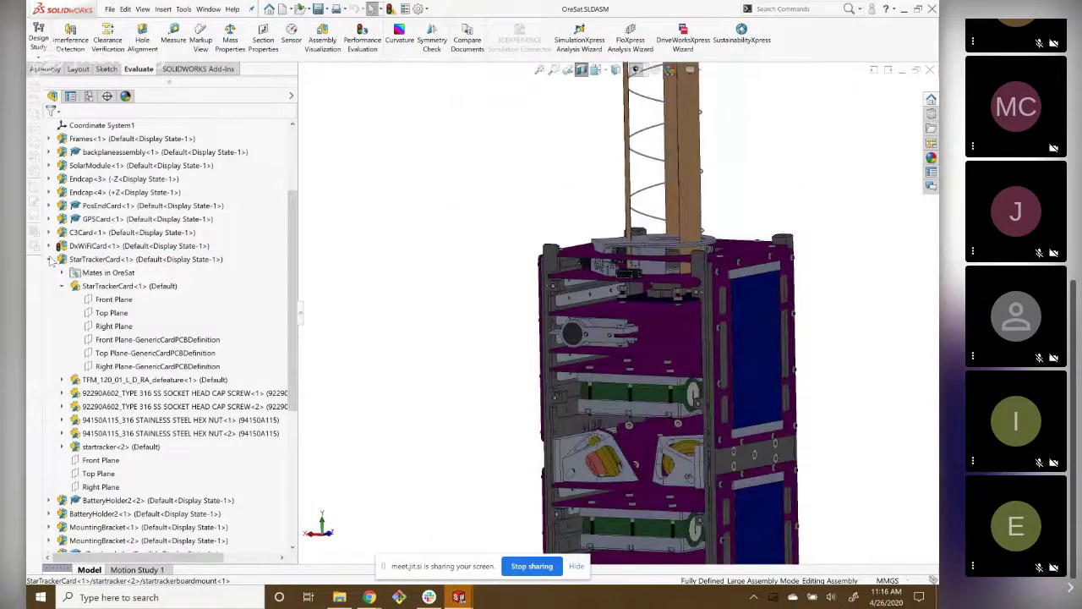
{"action": "left_click", "coordinate": [50, 259]}
{"action": "left_click", "coordinate": [126, 273]}
Highlight the battery circuit board and orbit to show the top of the stack.
{"action": "scroll", "coordinate": [611, 322], "scroll_direction": "down", "scroll_amount": 3}
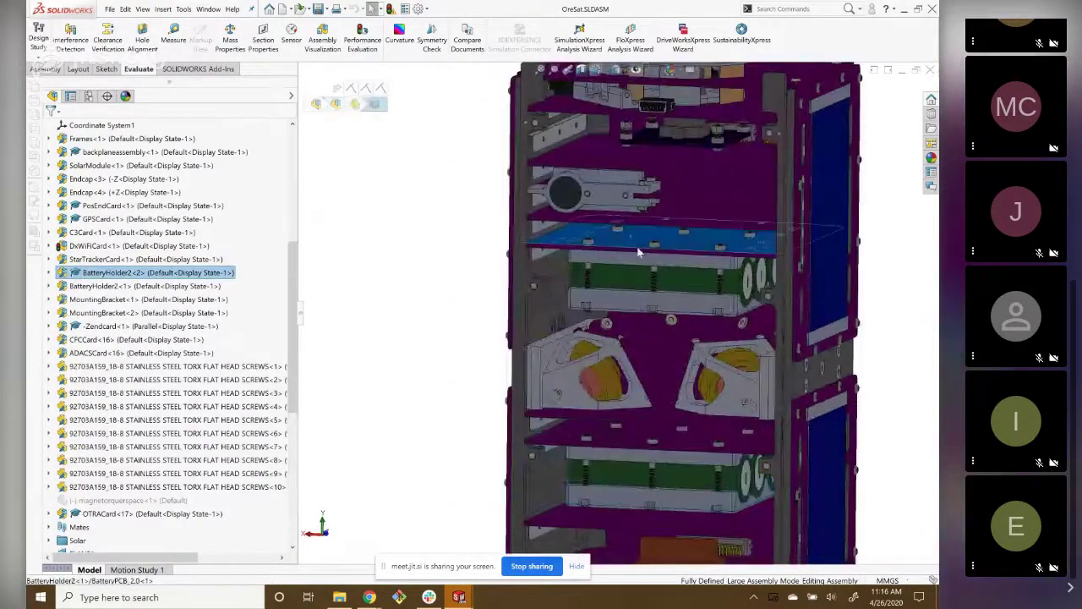
{"action": "left_click", "coordinate": [639, 251]}
{"action": "scroll", "coordinate": [638, 252], "scroll_direction": "down", "scroll_amount": 1}
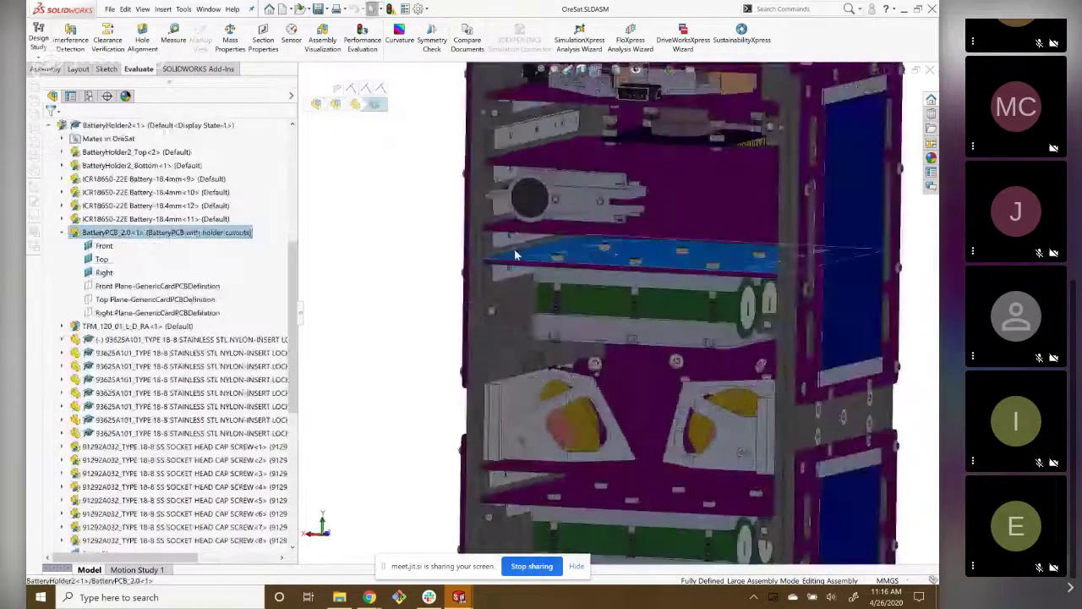
{"action": "scroll", "coordinate": [515, 255], "scroll_direction": "up", "scroll_amount": 1}
{"action": "scroll", "coordinate": [550, 288], "scroll_direction": "up", "scroll_amount": 1}
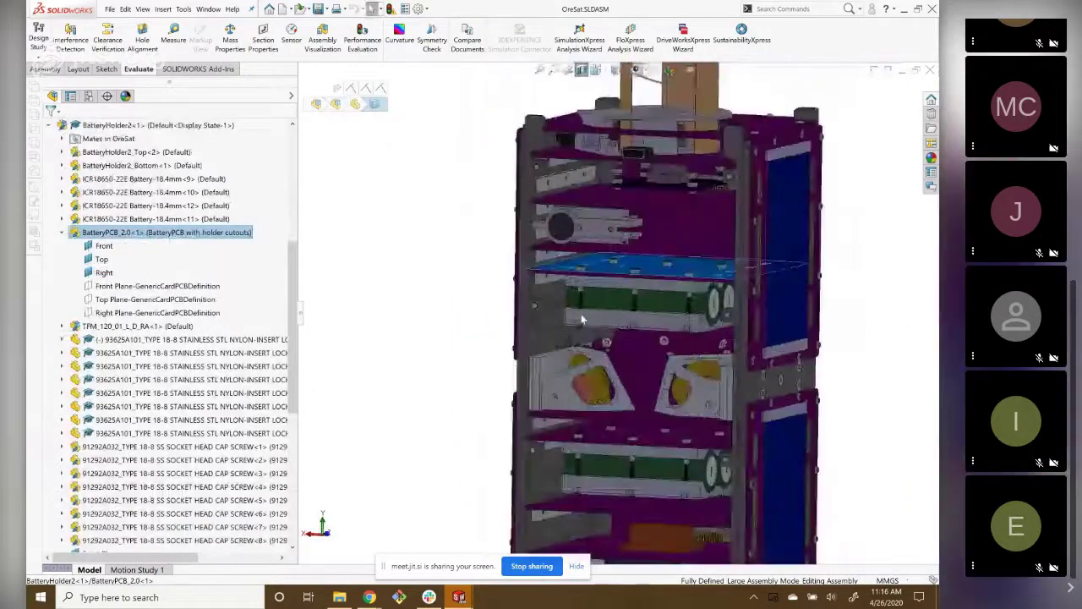
{"action": "middle_click_drag", "start_coordinate": [582, 319], "coordinate": [563, 261]}
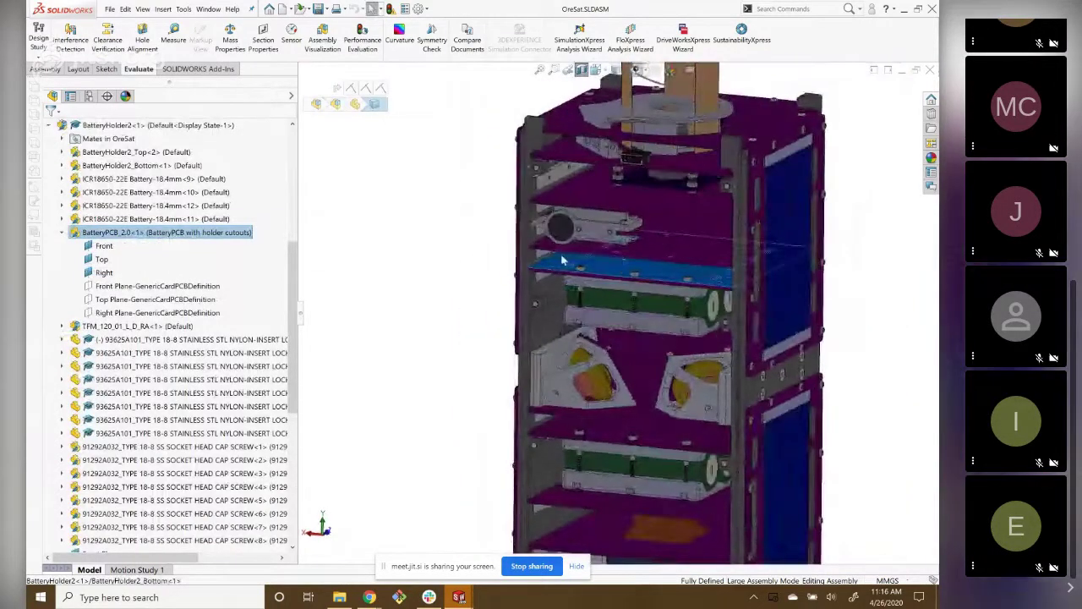
{"action": "scroll", "coordinate": [563, 260], "scroll_direction": "down", "scroll_amount": 2}
{"action": "scroll", "coordinate": [533, 287], "scroll_direction": "down", "scroll_amount": 2}
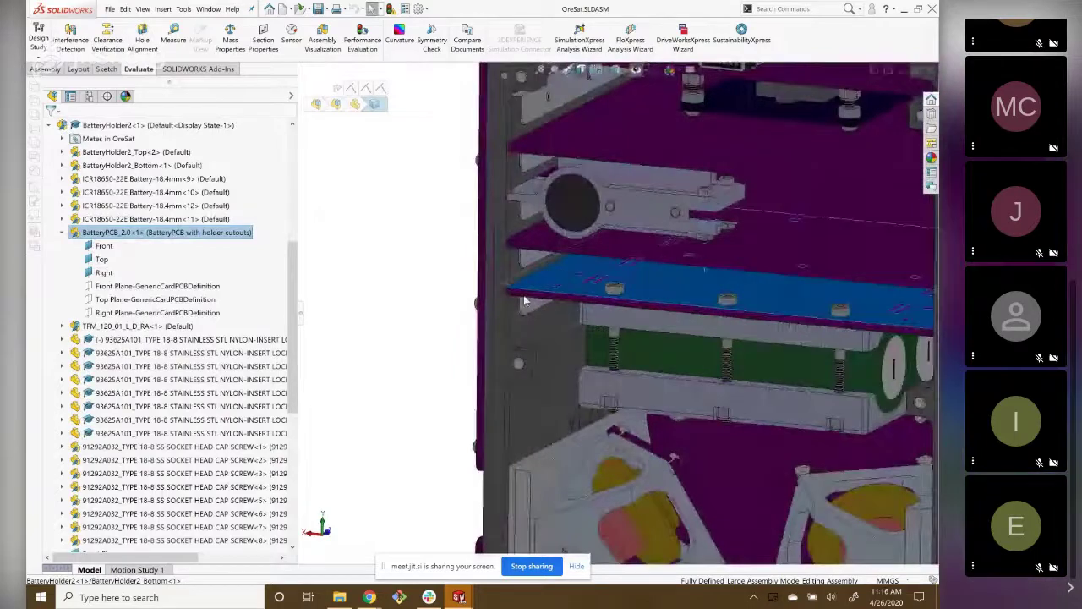
{"action": "scroll", "coordinate": [613, 304], "scroll_direction": "up", "scroll_amount": 3}
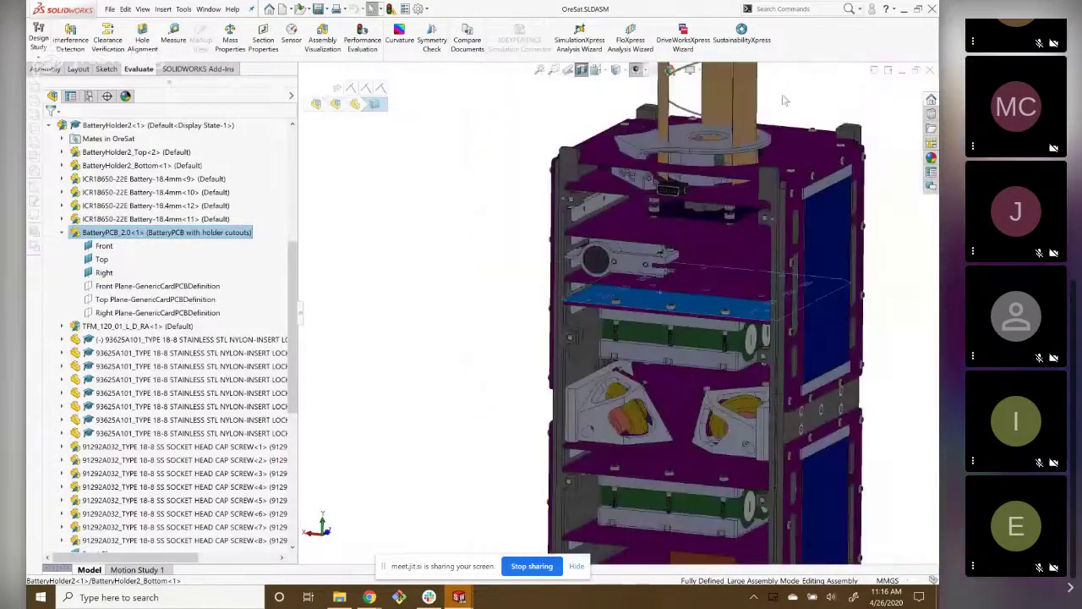
Hide the battery circuit board to expose the holder beneath.
{"action": "key", "text": "Tab"}
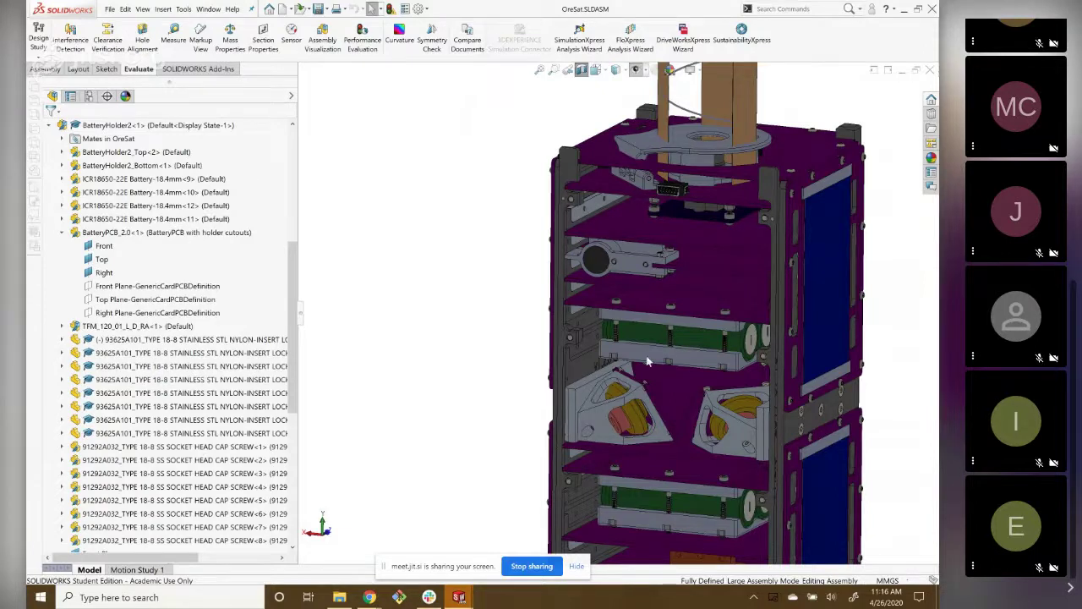
{"action": "scroll", "coordinate": [648, 362], "scroll_direction": "down", "scroll_amount": 2}
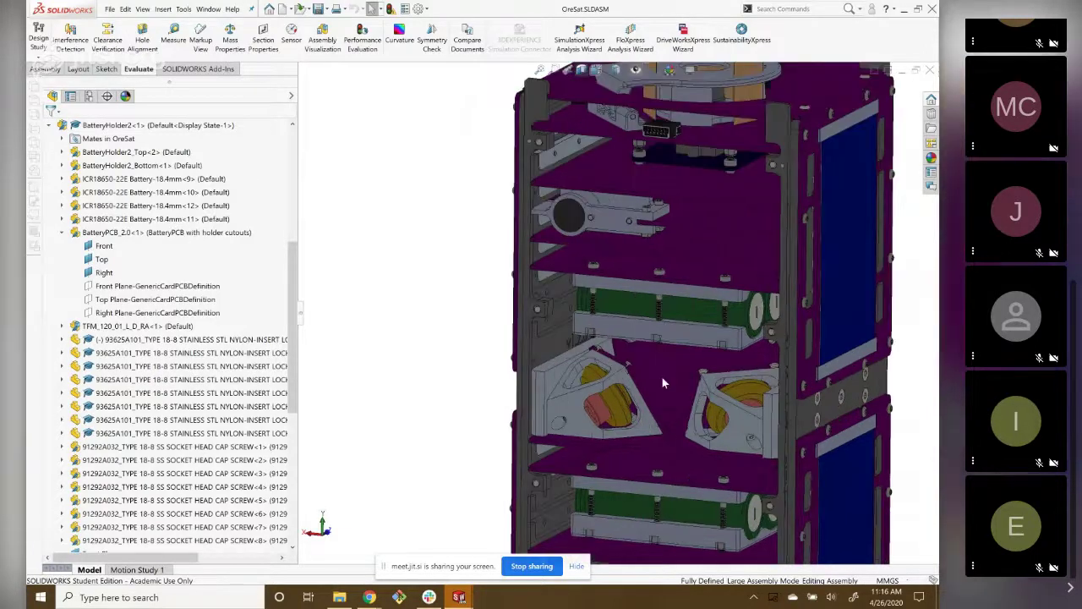
{"action": "scroll", "coordinate": [662, 377], "scroll_direction": "up", "scroll_amount": 2}
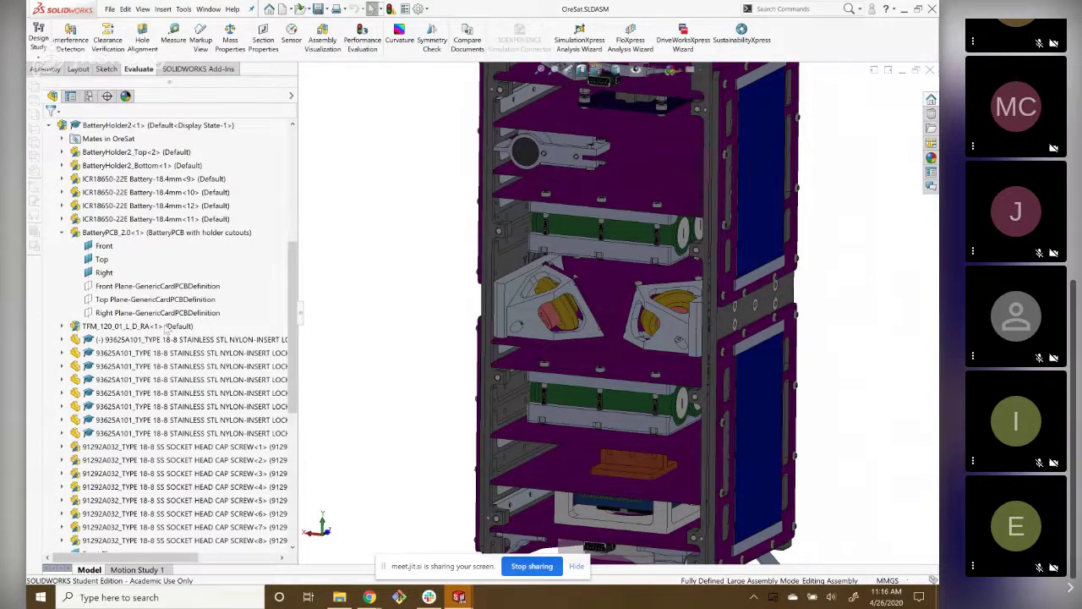
{"action": "scroll", "coordinate": [168, 338], "scroll_direction": "down", "scroll_amount": 1}
{"action": "scroll", "coordinate": [168, 353], "scroll_direction": "up", "scroll_amount": 5}
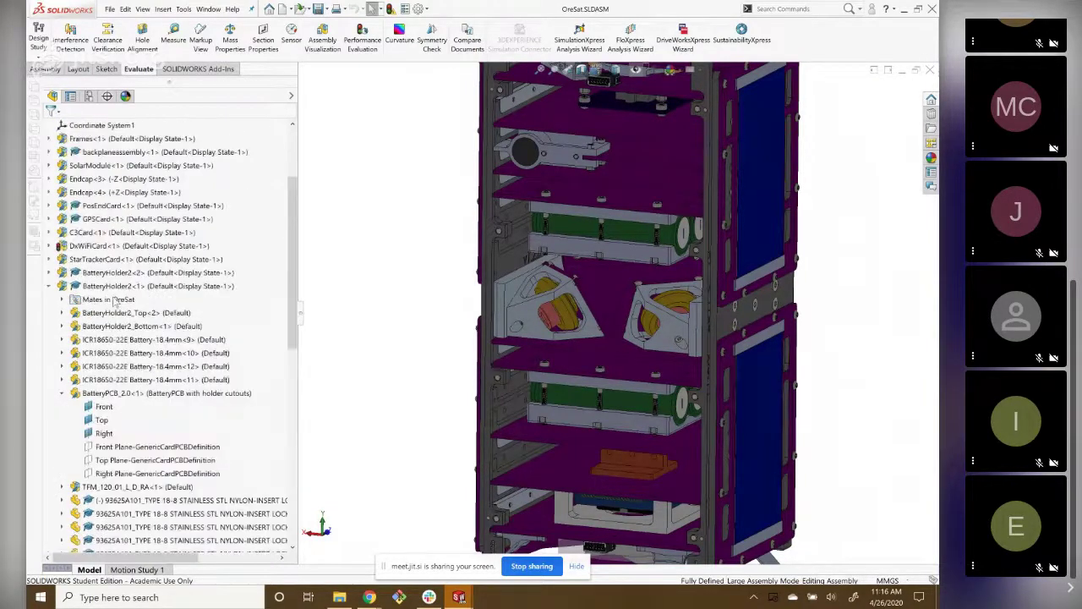
{"action": "scroll", "coordinate": [567, 205], "scroll_direction": "down", "scroll_amount": 2}
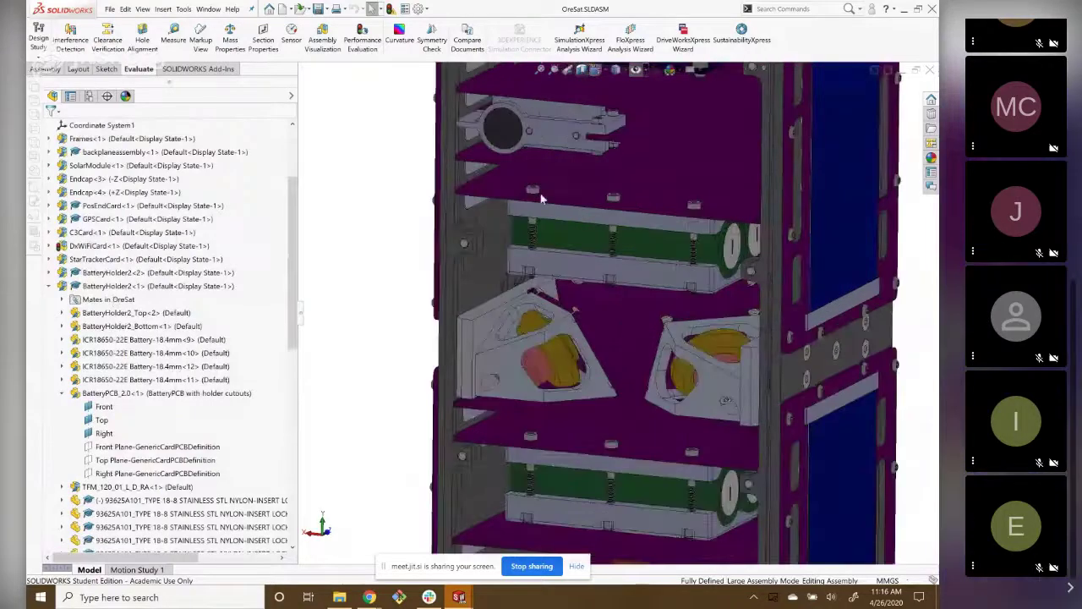
Highlight the BatteryHolder2_Bottom plate and collapse the BatteryHolder2<1> node.
{"action": "left_click", "coordinate": [543, 258]}
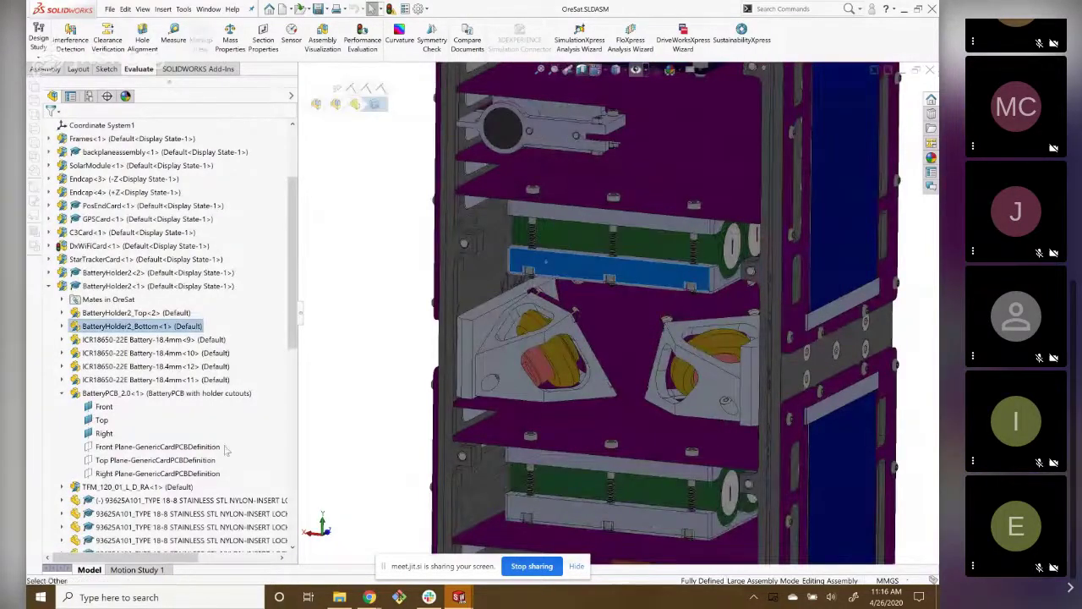
{"action": "scroll", "coordinate": [188, 381], "scroll_direction": "down", "scroll_amount": 3}
{"action": "scroll", "coordinate": [182, 383], "scroll_direction": "down", "scroll_amount": 3}
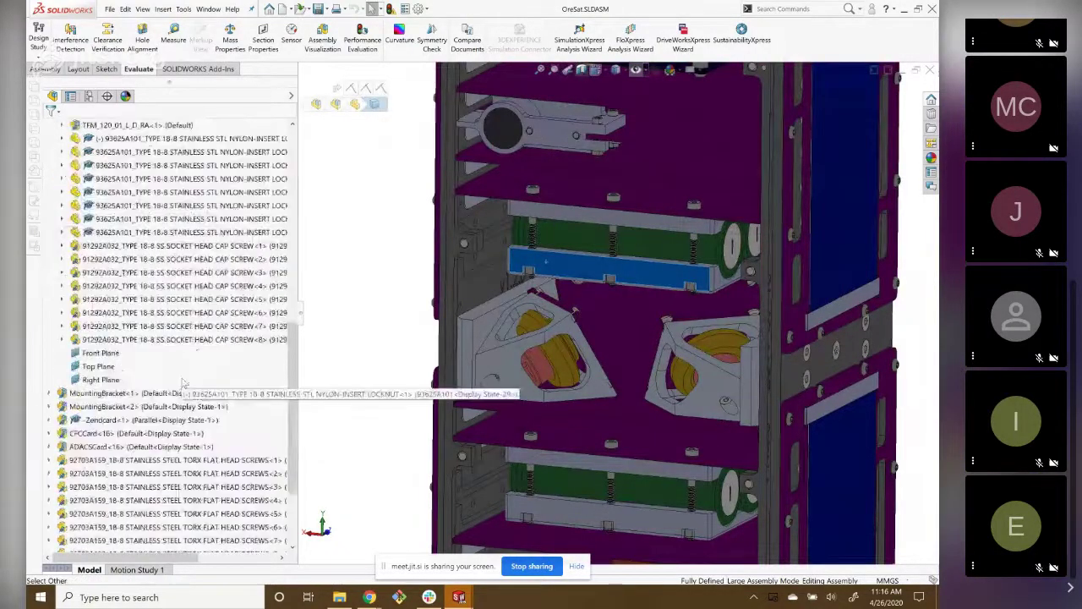
{"action": "scroll", "coordinate": [182, 383], "scroll_direction": "up", "scroll_amount": 6}
{"action": "left_click", "coordinate": [49, 287]}
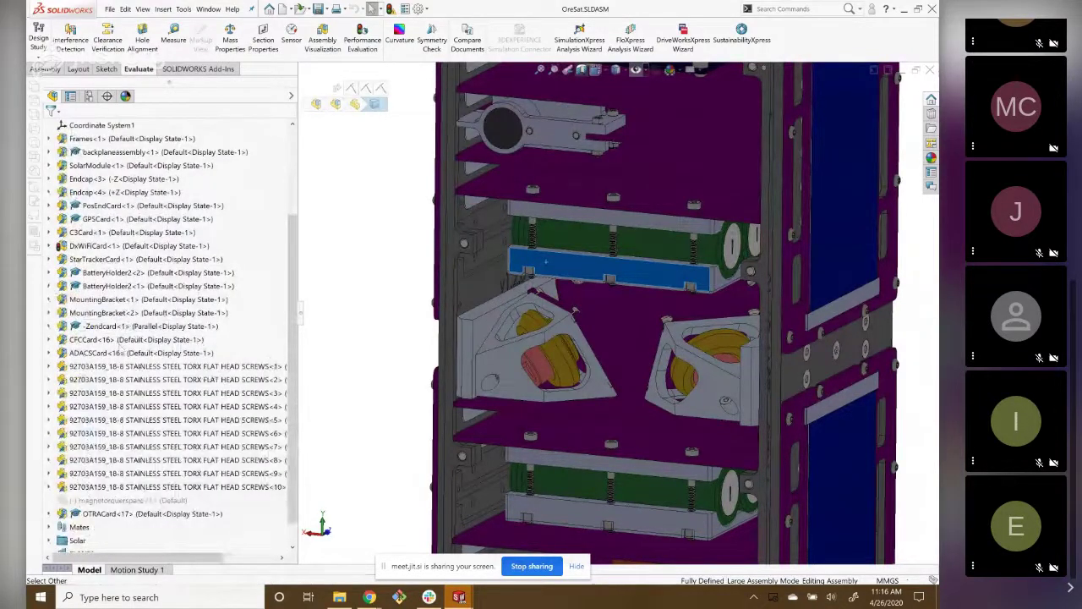
{"action": "scroll", "coordinate": [117, 358], "scroll_direction": "down", "scroll_amount": 1}
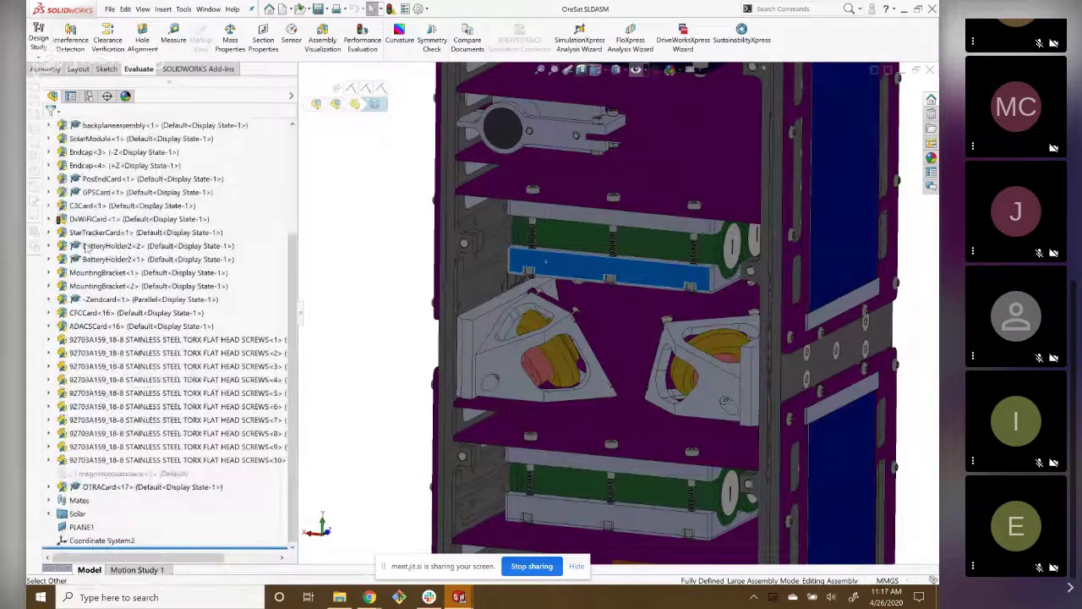
Highlight MountingBracket<1>, view it from several angles, then select -Zendcard<1>.
{"action": "left_click", "coordinate": [95, 273]}
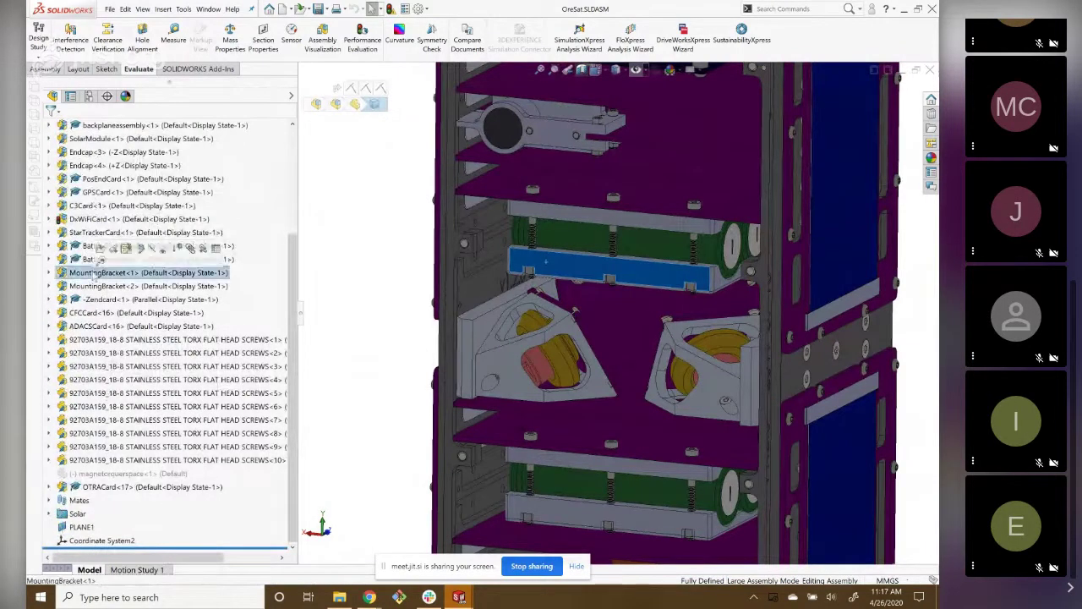
{"action": "scroll", "coordinate": [686, 378], "scroll_direction": "up", "scroll_amount": 5}
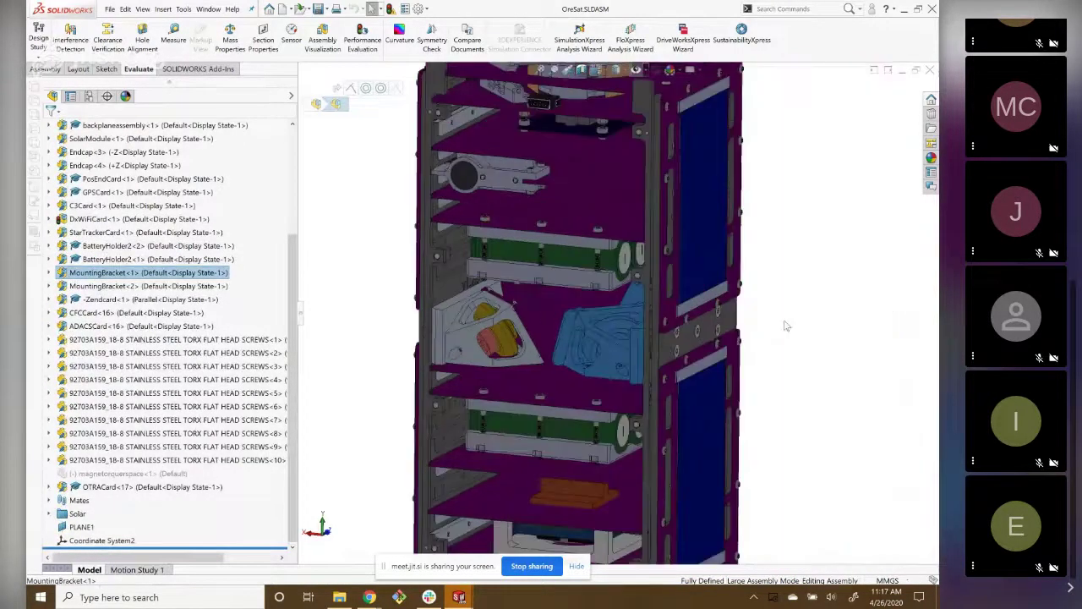
{"action": "mouse_move", "coordinate": [686, 378]}
{"action": "middle_mouse_down"}
{"action": "mouse_move", "coordinate": [864, 326]}
{"action": "mouse_move", "coordinate": [846, 315]}
{"action": "middle_mouse_up"}
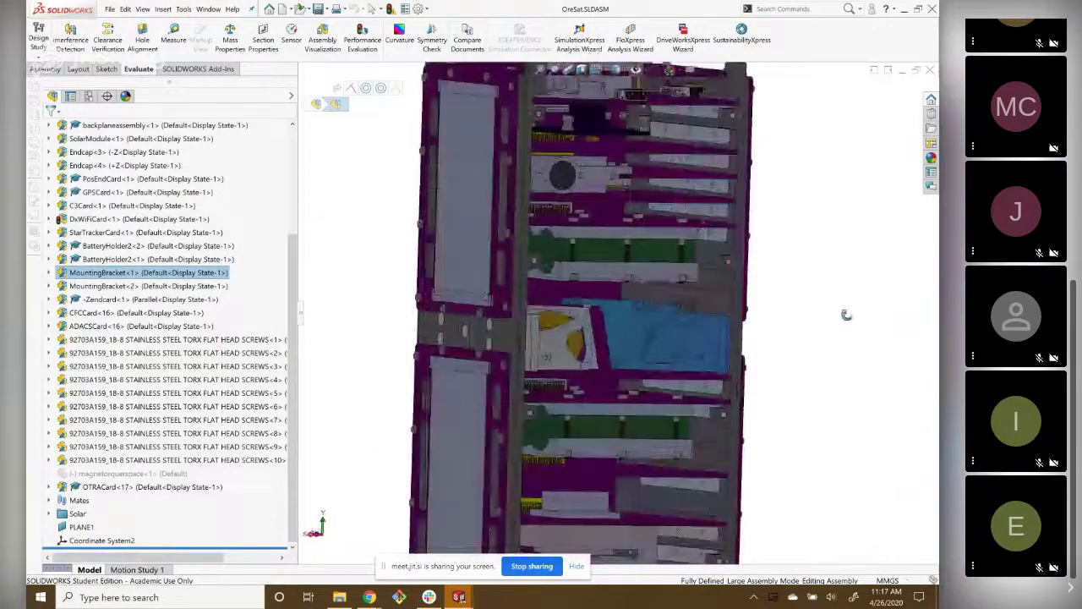
{"action": "scroll", "coordinate": [625, 306], "scroll_direction": "down", "scroll_amount": 3}
{"action": "scroll", "coordinate": [625, 306], "scroll_direction": "down", "scroll_amount": 2}
{"action": "scroll", "coordinate": [625, 306], "scroll_direction": "down", "scroll_amount": 2}
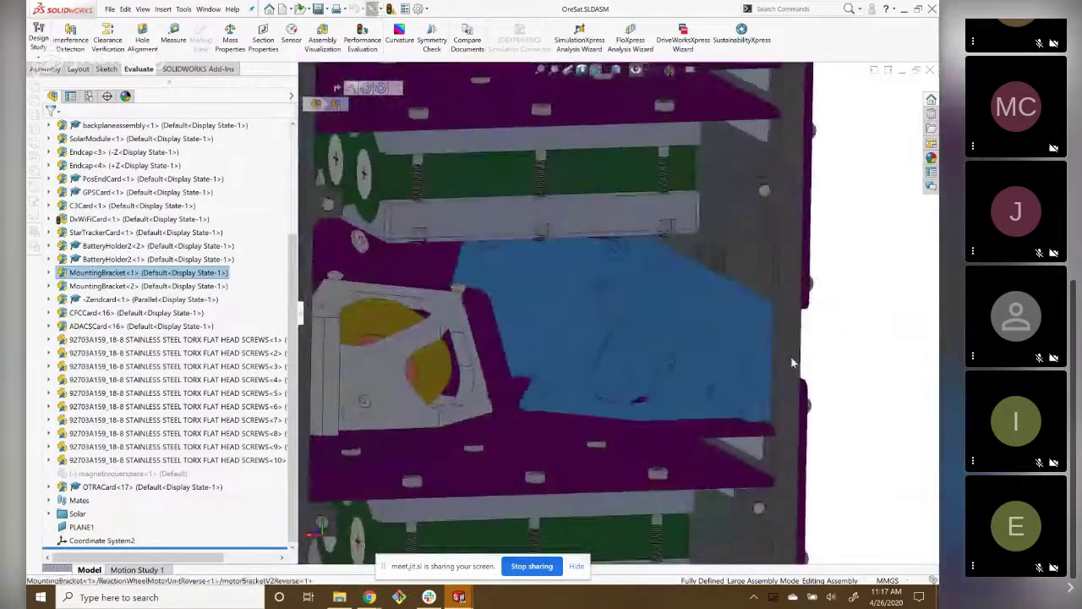
{"action": "scroll", "coordinate": [687, 330], "scroll_direction": "down", "scroll_amount": 2}
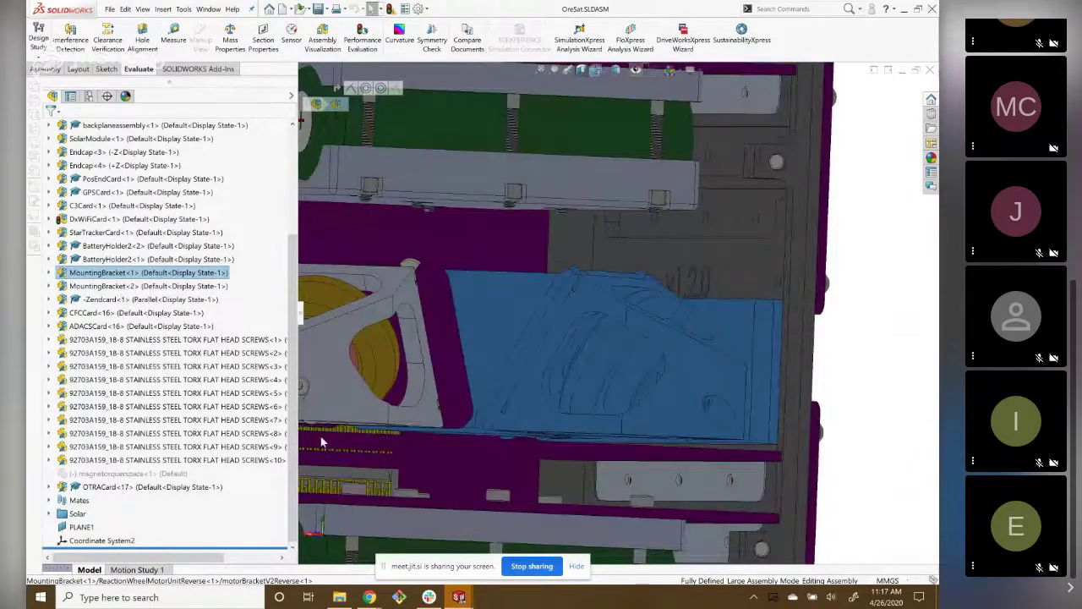
{"action": "scroll", "coordinate": [633, 352], "scroll_direction": "up", "scroll_amount": 2}
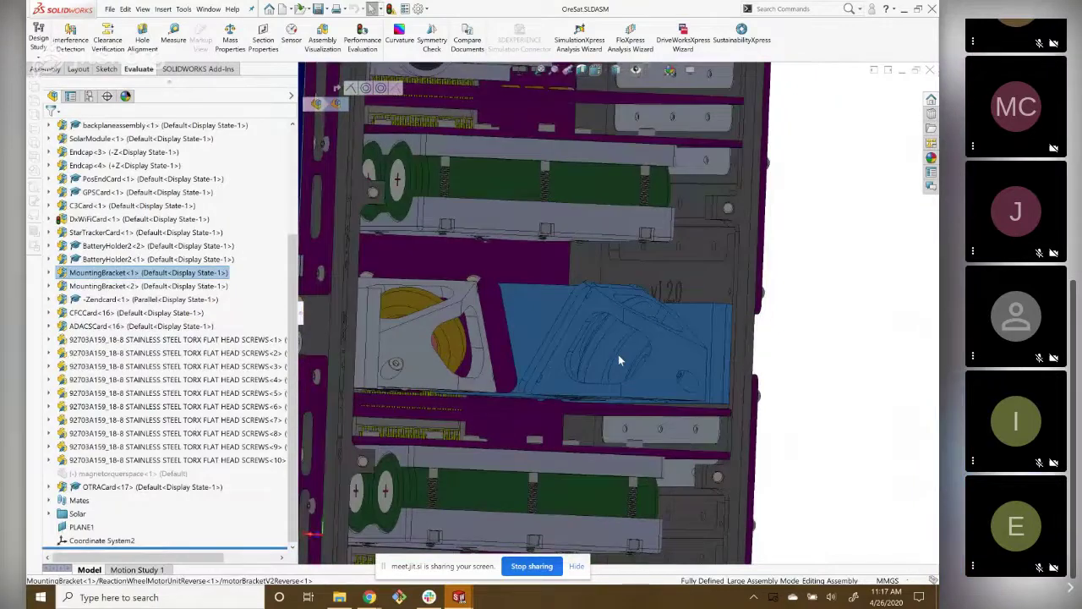
{"action": "mouse_move", "coordinate": [618, 360]}
{"action": "middle_mouse_down"}
{"action": "mouse_move", "coordinate": [586, 370]}
{"action": "mouse_move", "coordinate": [415, 346]}
{"action": "middle_mouse_up"}
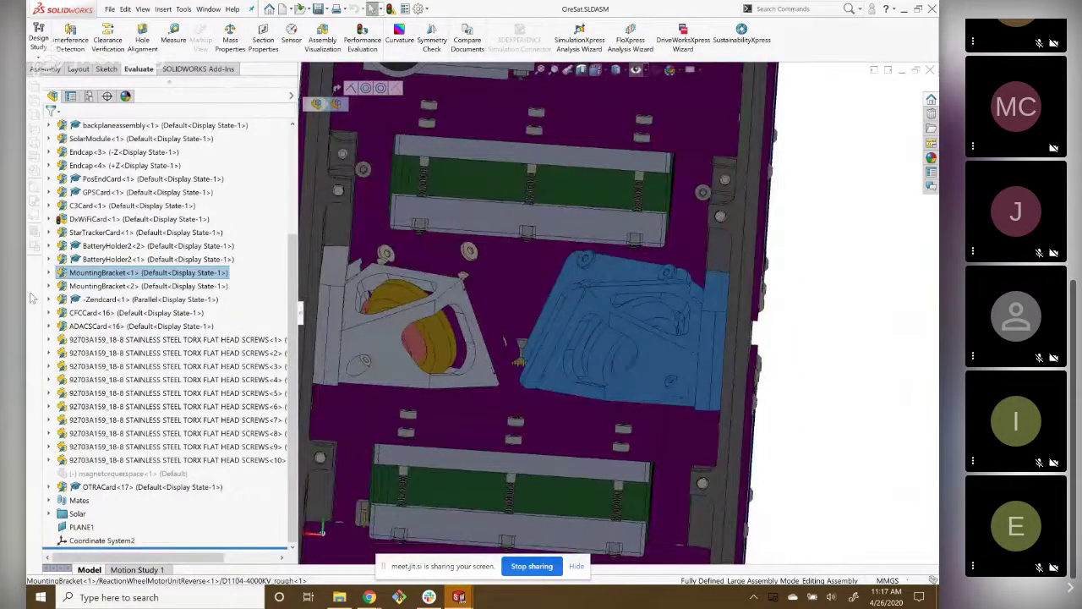
{"action": "left_click", "coordinate": [138, 301]}
{"action": "scroll", "coordinate": [138, 309], "scroll_direction": "up", "scroll_amount": 1}
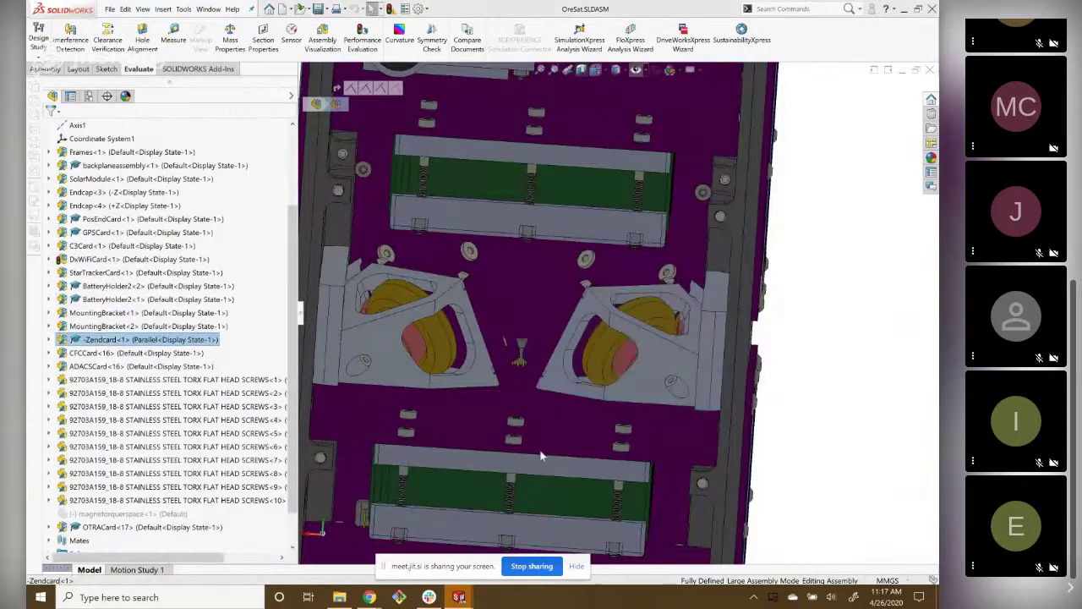
Clear the -Zendcard highlight and zoom onto the bottom end cap, then out again.
{"action": "scroll", "coordinate": [565, 388], "scroll_direction": "up", "scroll_amount": 5}
{"action": "scroll", "coordinate": [563, 381], "scroll_direction": "down", "scroll_amount": 2}
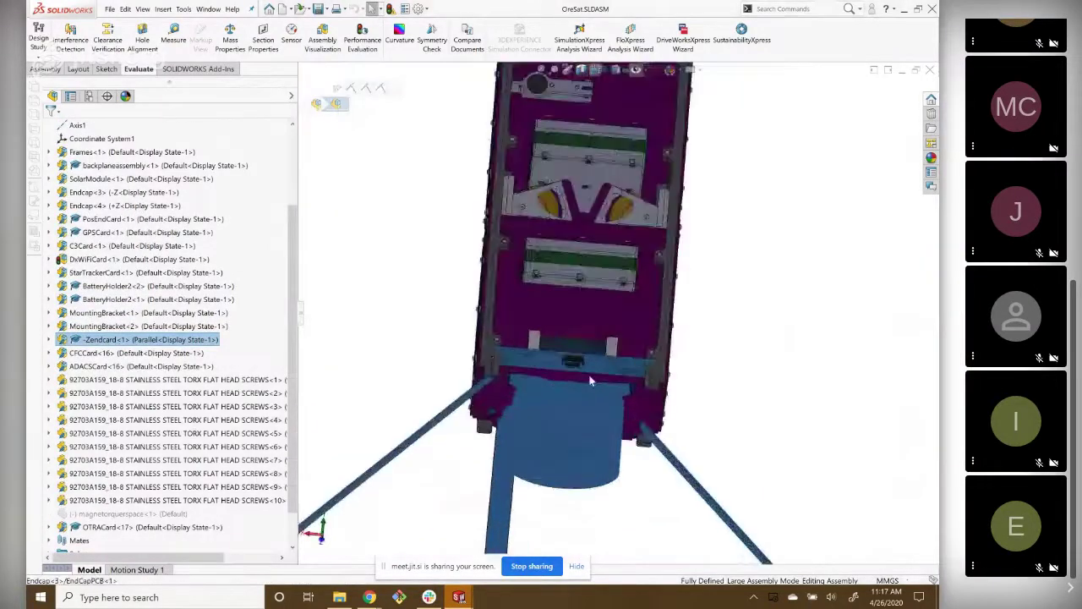
{"action": "key", "text": "Escape"}
{"action": "scroll", "coordinate": [573, 375], "scroll_direction": "up", "scroll_amount": 3}
{"action": "scroll", "coordinate": [575, 380], "scroll_direction": "down", "scroll_amount": 2}
{"action": "scroll", "coordinate": [551, 342], "scroll_direction": "down", "scroll_amount": 2}
{"action": "scroll", "coordinate": [559, 372], "scroll_direction": "down", "scroll_amount": 1}
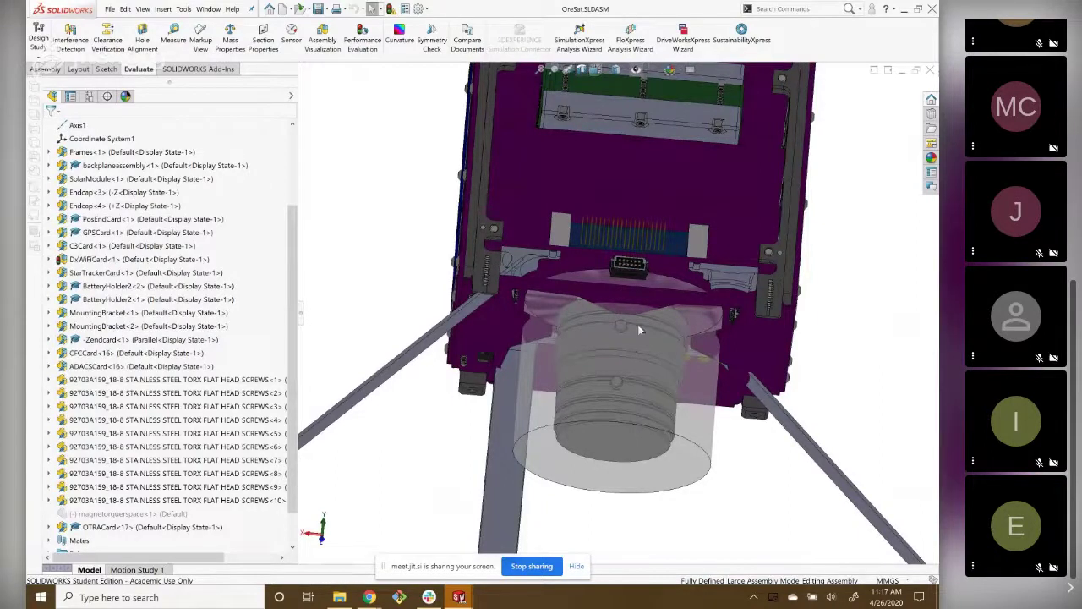
{"action": "scroll", "coordinate": [639, 330], "scroll_direction": "up", "scroll_amount": 5}
{"action": "scroll", "coordinate": [647, 247], "scroll_direction": "up", "scroll_amount": 4}
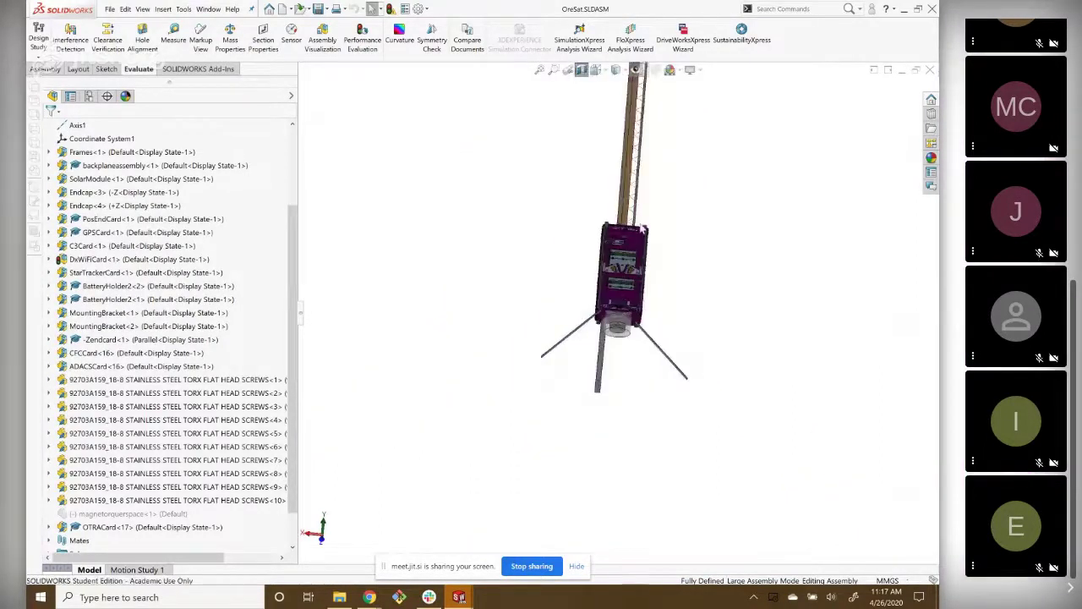
{"action": "scroll", "coordinate": [643, 229], "scroll_direction": "down", "scroll_amount": 2}
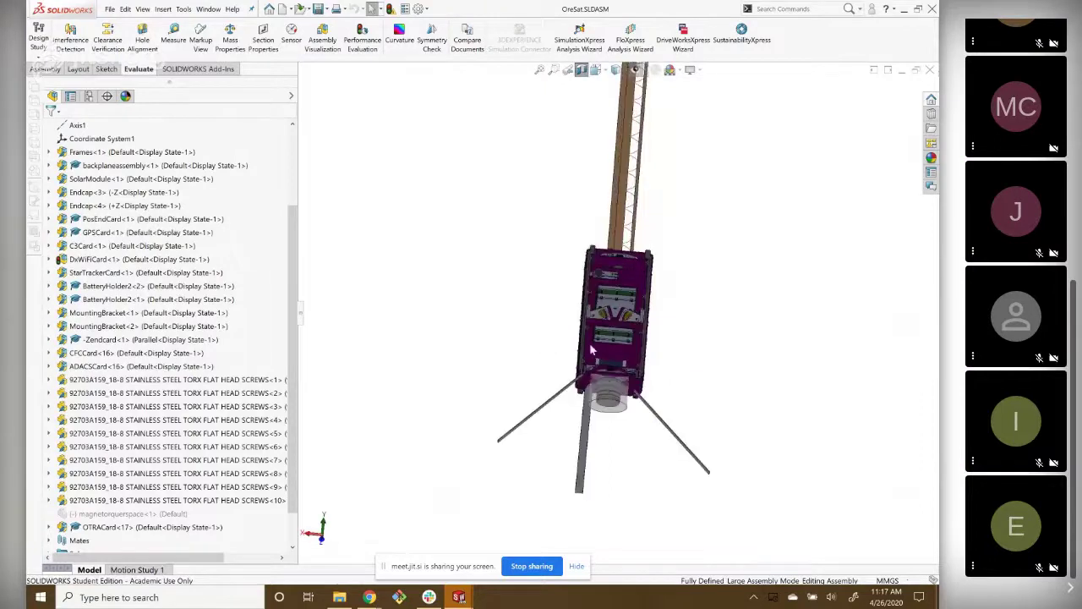
{"action": "scroll", "coordinate": [589, 343], "scroll_direction": "down", "scroll_amount": 3}
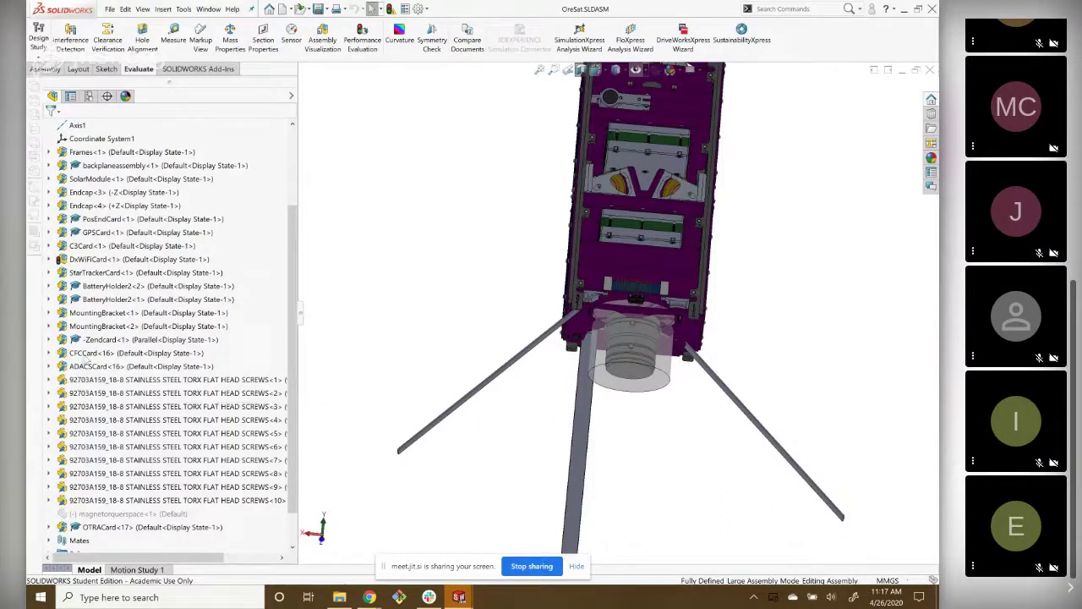
Highlight CFCCard<16> and tilt the model to face the card stack.
{"action": "left_click", "coordinate": [84, 355]}
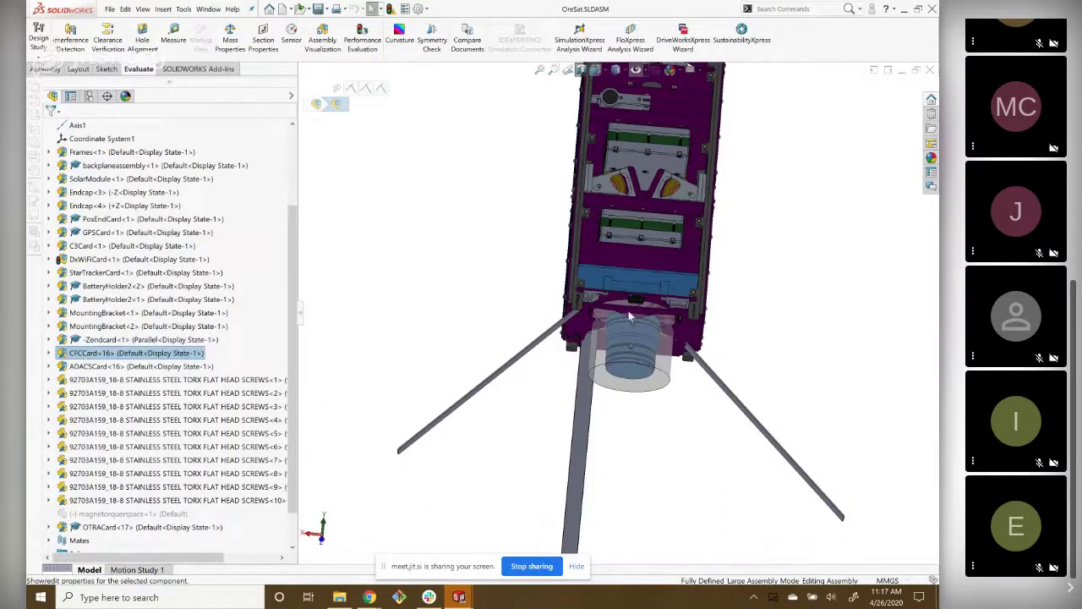
{"action": "scroll", "coordinate": [592, 334], "scroll_direction": "down", "scroll_amount": 2}
{"action": "scroll", "coordinate": [586, 335], "scroll_direction": "down", "scroll_amount": 2}
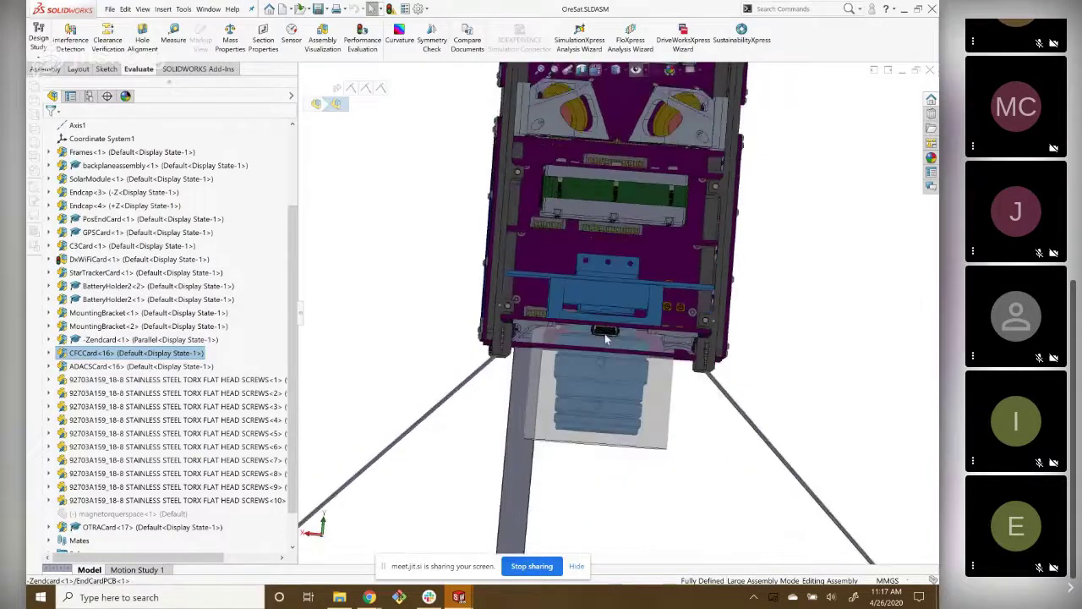
{"action": "middle_click_drag", "start_coordinate": [604, 334], "coordinate": [681, 347]}
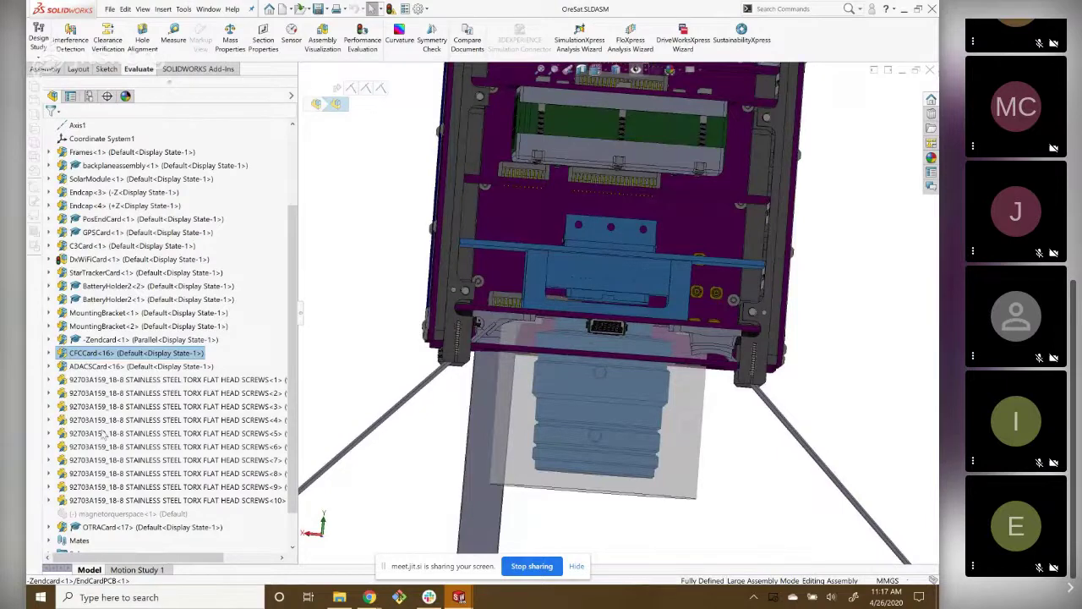
Highlight ADACSCard<16>, view it around the side wall, then select the first Torx screw.
{"action": "left_click", "coordinate": [106, 366]}
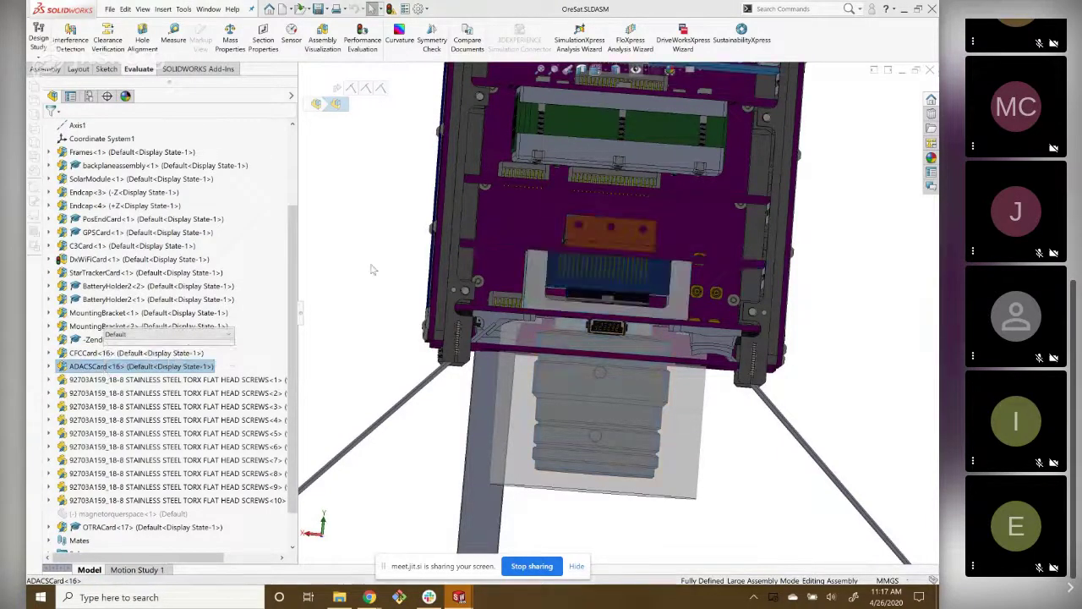
{"action": "middle_click_drag", "start_coordinate": [592, 279], "coordinate": [572, 225]}
{"action": "scroll", "coordinate": [573, 225], "scroll_direction": "up", "scroll_amount": 3}
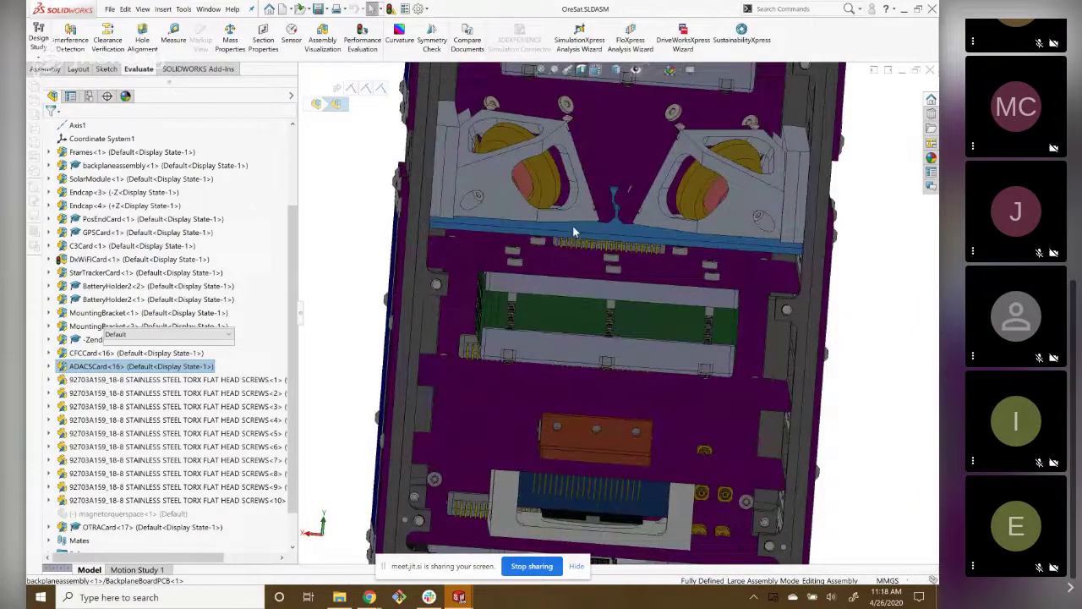
{"action": "scroll", "coordinate": [534, 219], "scroll_direction": "up", "scroll_amount": 2}
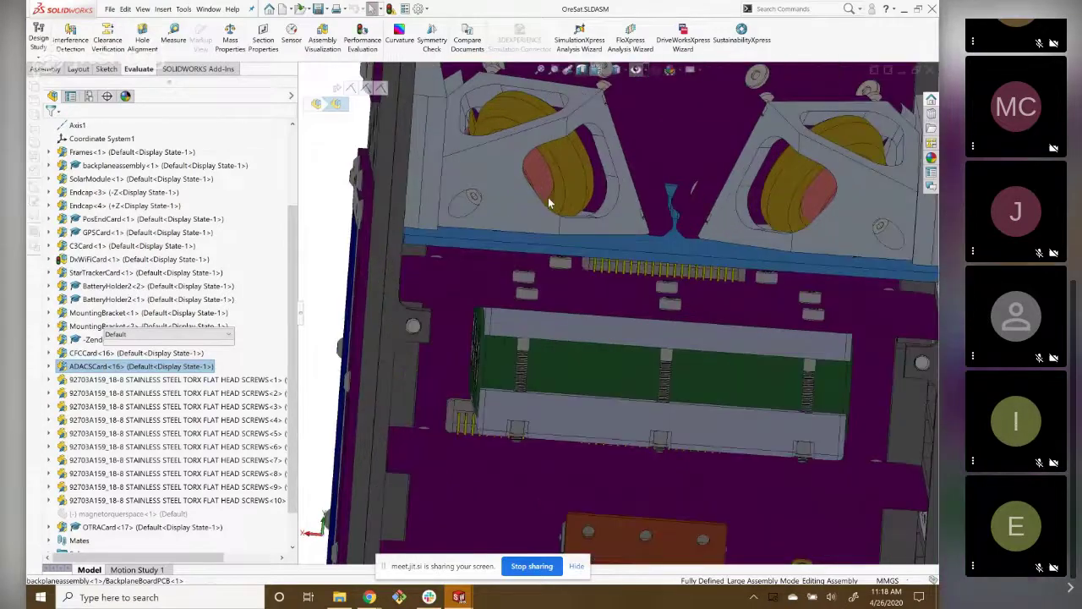
{"action": "middle_click_drag", "start_coordinate": [548, 203], "coordinate": [552, 212]}
{"action": "scroll", "coordinate": [552, 211], "scroll_direction": "down", "scroll_amount": 3}
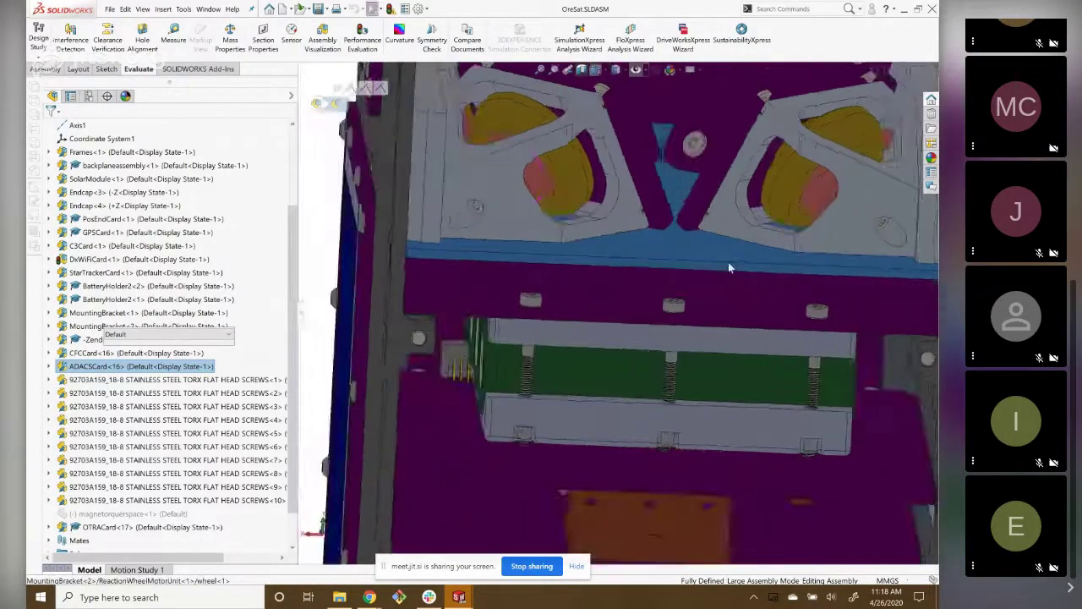
{"action": "scroll", "coordinate": [552, 212], "scroll_direction": "down", "scroll_amount": 3}
{"action": "scroll", "coordinate": [551, 211], "scroll_direction": "down", "scroll_amount": 2}
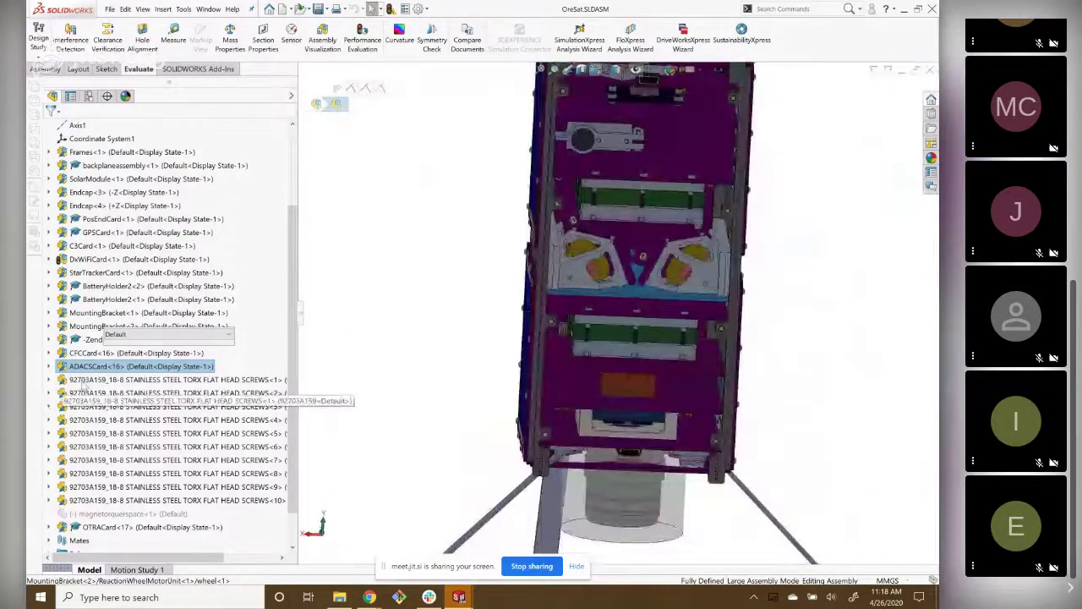
{"action": "left_click", "coordinate": [85, 381]}
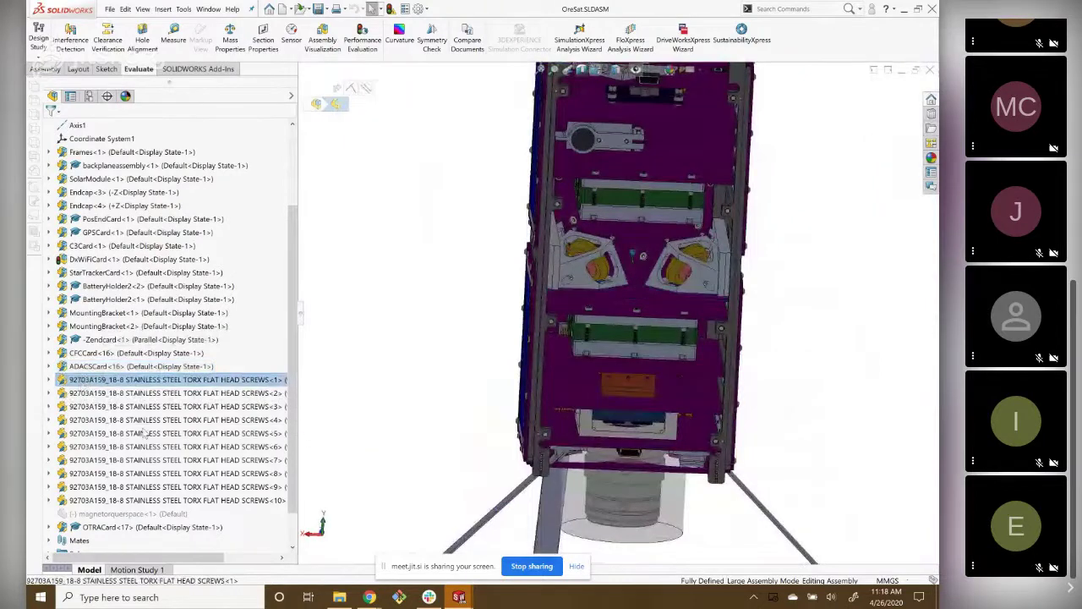
Step through the flat head screws in the tree, highlighting the seventh one.
{"action": "left_click", "coordinate": [85, 433]}
{"action": "left_click", "coordinate": [85, 460]}
{"action": "scroll", "coordinate": [660, 379], "scroll_direction": "down", "scroll_amount": 3}
{"action": "scroll", "coordinate": [660, 379], "scroll_direction": "up", "scroll_amount": 3}
Orbit the satellite upright and highlight the OTRACard in the card stack.
{"action": "mouse_move", "coordinate": [660, 379]}
{"action": "middle_mouse_down"}
{"action": "mouse_move", "coordinate": [536, 307]}
{"action": "mouse_move", "coordinate": [474, 338]}
{"action": "middle_mouse_up"}
{"action": "scroll", "coordinate": [163, 466], "scroll_direction": "down", "scroll_amount": 1}
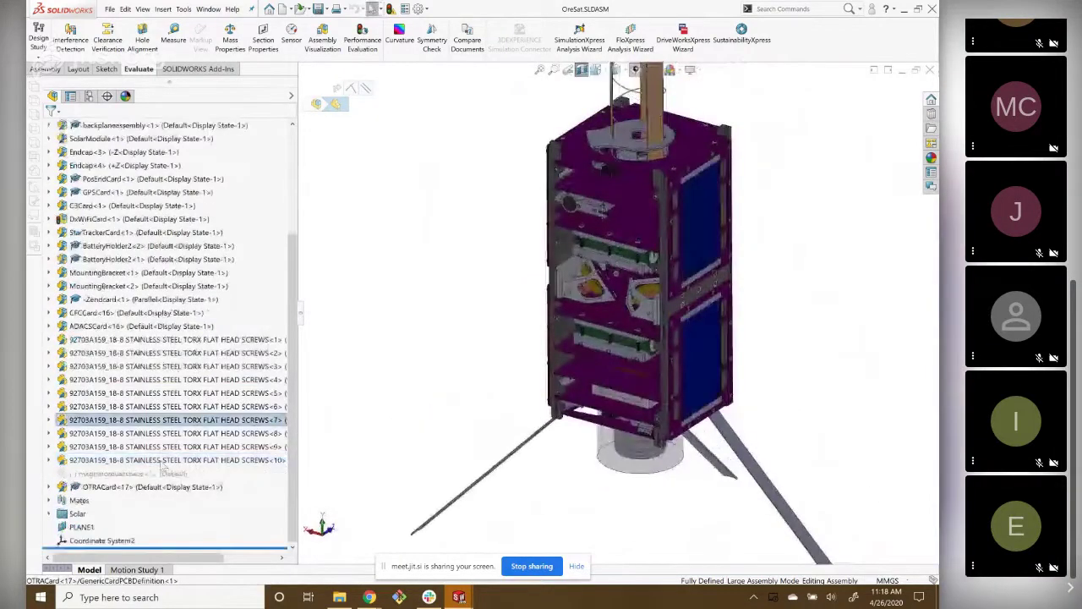
{"action": "left_click", "coordinate": [610, 346]}
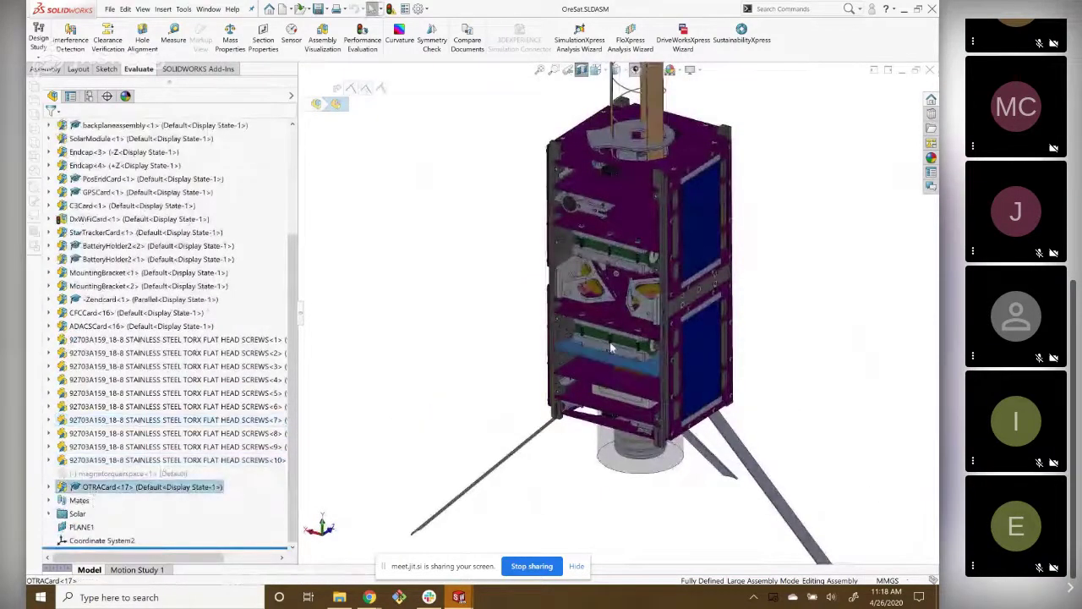
{"action": "middle_click_drag", "start_coordinate": [611, 347], "coordinate": [598, 388]}
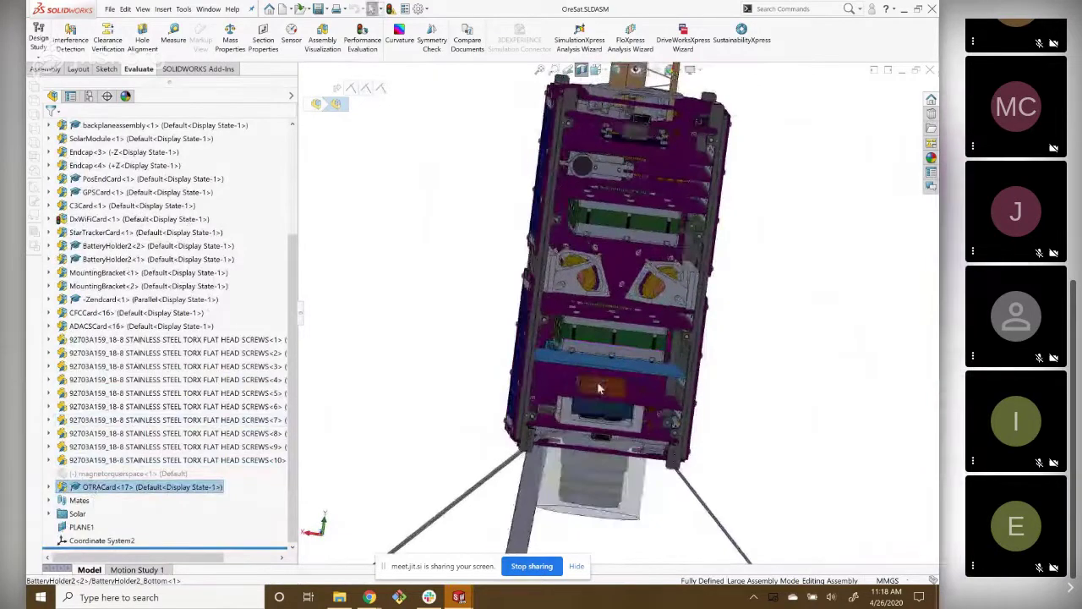
{"action": "scroll", "coordinate": [598, 387], "scroll_direction": "down", "scroll_amount": 3}
{"action": "scroll", "coordinate": [529, 334], "scroll_direction": "down", "scroll_amount": 2}
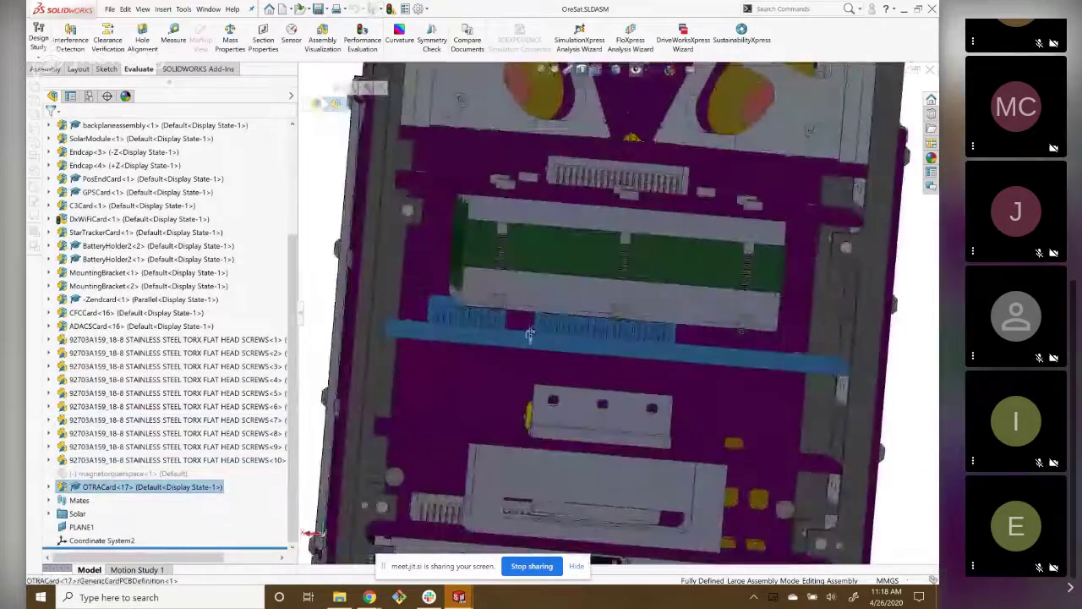
{"action": "scroll", "coordinate": [528, 334], "scroll_direction": "up", "scroll_amount": 3}
{"action": "scroll", "coordinate": [508, 338], "scroll_direction": "up", "scroll_amount": 3}
{"action": "scroll", "coordinate": [479, 273], "scroll_direction": "down", "scroll_amount": 4}
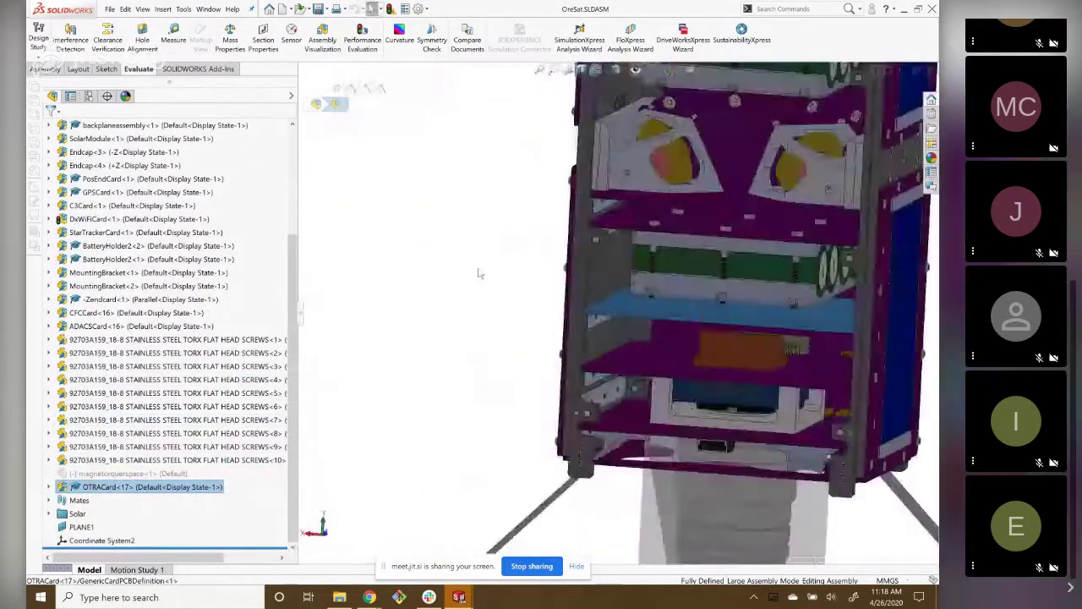
Deselect the OTRACard and zoom in tightly on the lower card wedges.
{"action": "left_click", "coordinate": [479, 274]}
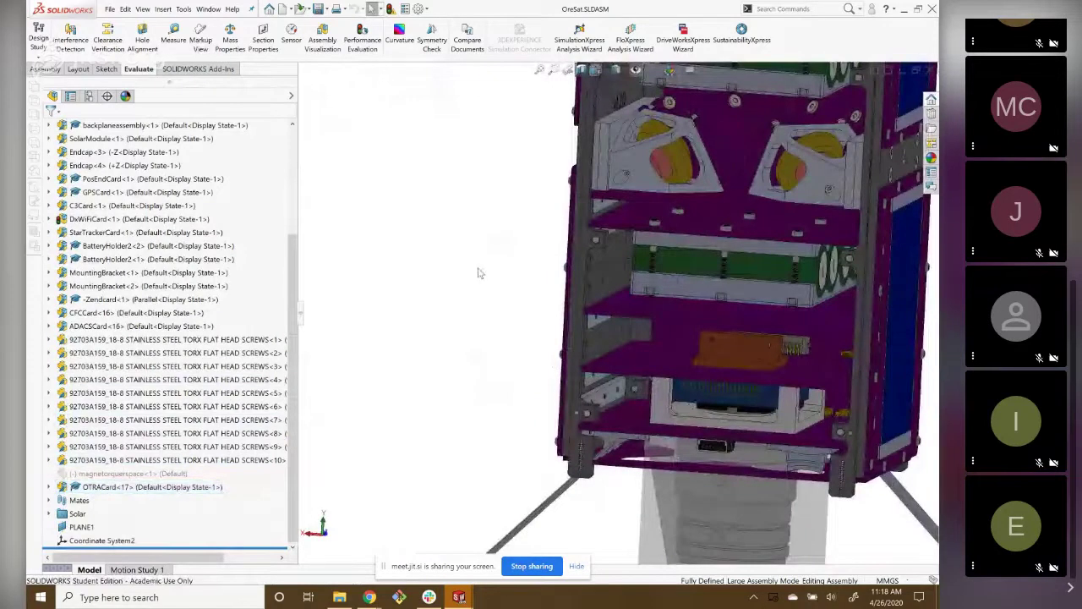
{"action": "scroll", "coordinate": [611, 382], "scroll_direction": "down", "scroll_amount": 2}
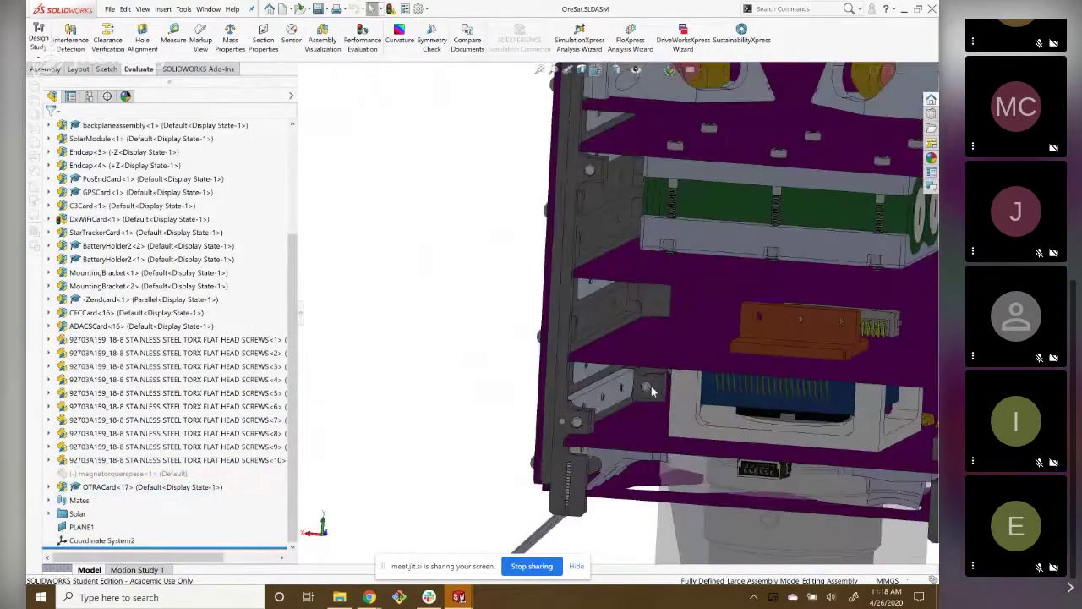
{"action": "scroll", "coordinate": [618, 355], "scroll_direction": "down", "scroll_amount": 2}
{"action": "scroll", "coordinate": [623, 337], "scroll_direction": "down", "scroll_amount": 1}
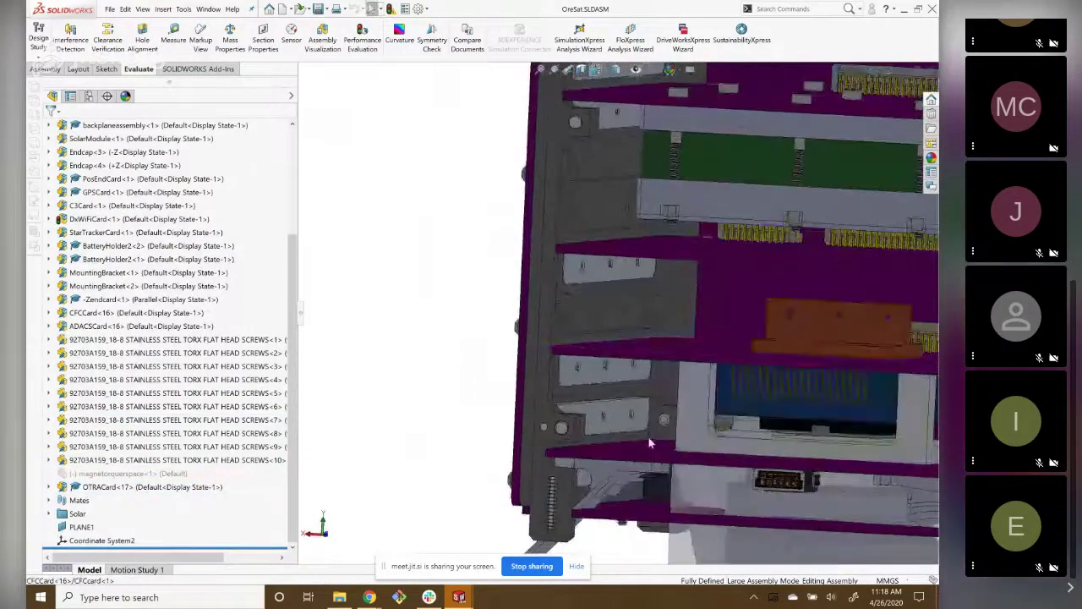
{"action": "scroll", "coordinate": [649, 437], "scroll_direction": "down", "scroll_amount": 2}
{"action": "scroll", "coordinate": [626, 406], "scroll_direction": "down", "scroll_amount": 1}
{"action": "scroll", "coordinate": [599, 369], "scroll_direction": "down", "scroll_amount": 2}
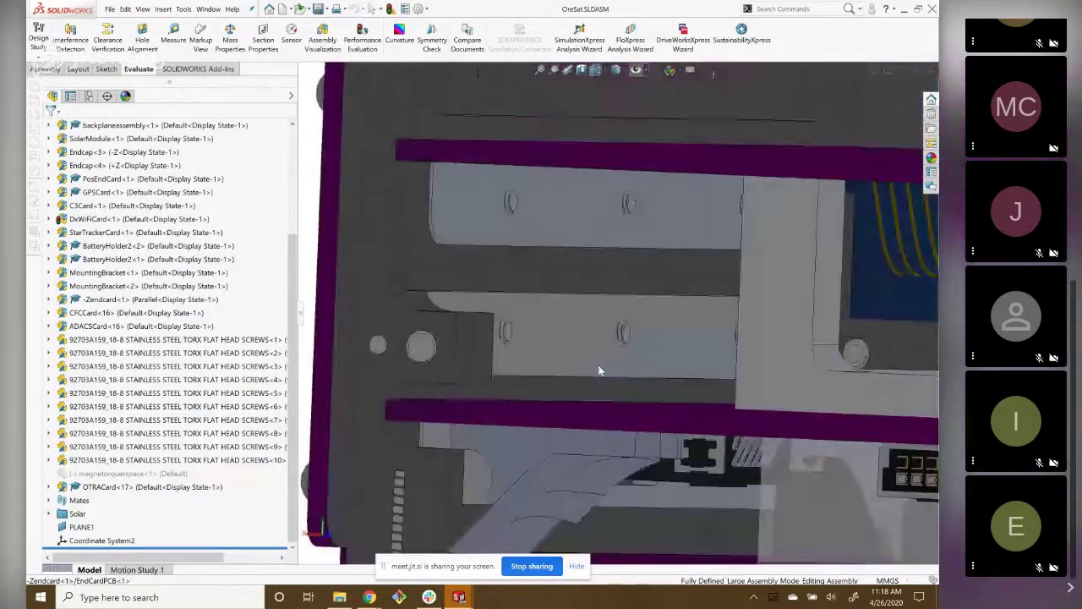
Select a lower card, then orbit and zoom around the frame.
{"action": "left_click", "coordinate": [576, 322]}
{"action": "scroll", "coordinate": [576, 322], "scroll_direction": "up", "scroll_amount": 2}
{"action": "scroll", "coordinate": [583, 336], "scroll_direction": "up", "scroll_amount": 3}
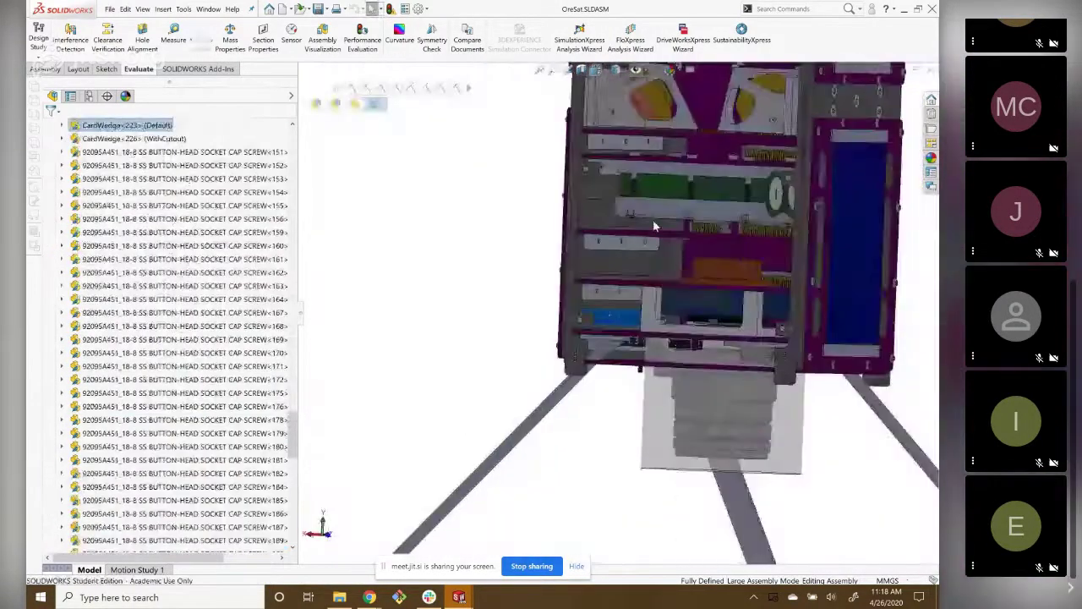
{"action": "middle_click_drag", "start_coordinate": [630, 222], "coordinate": [685, 282]}
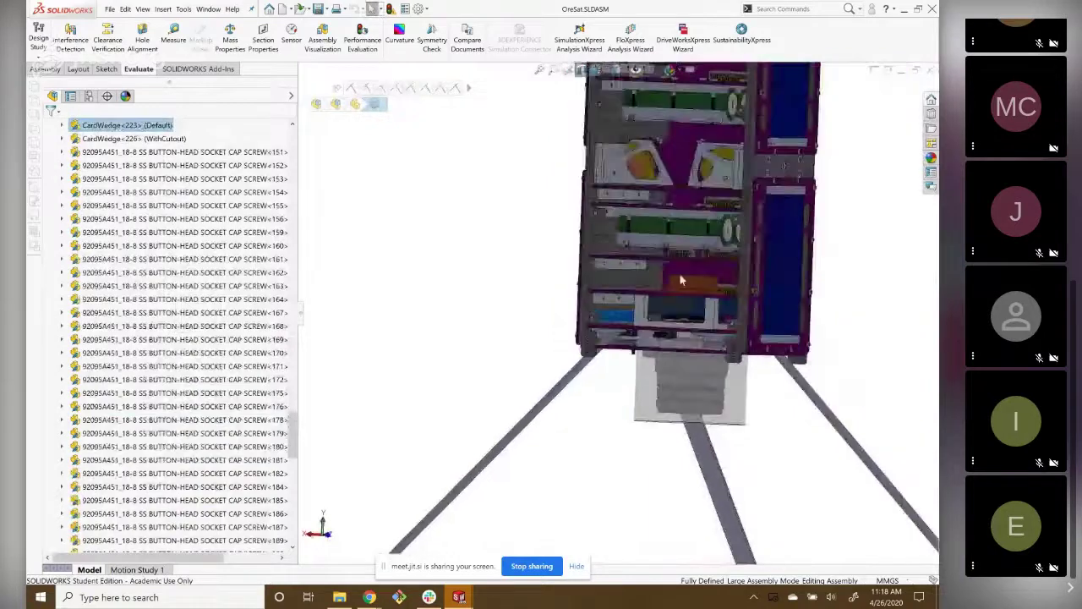
{"action": "scroll", "coordinate": [693, 317], "scroll_direction": "down", "scroll_amount": 2}
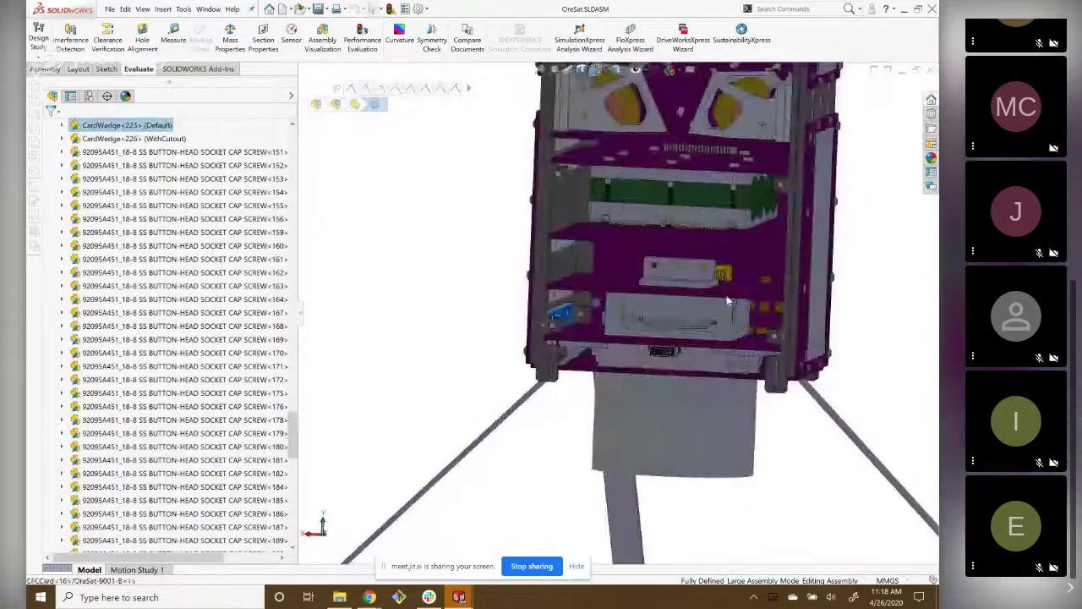
{"action": "scroll", "coordinate": [731, 288], "scroll_direction": "down", "scroll_amount": 2}
{"action": "scroll", "coordinate": [727, 309], "scroll_direction": "down", "scroll_amount": 2}
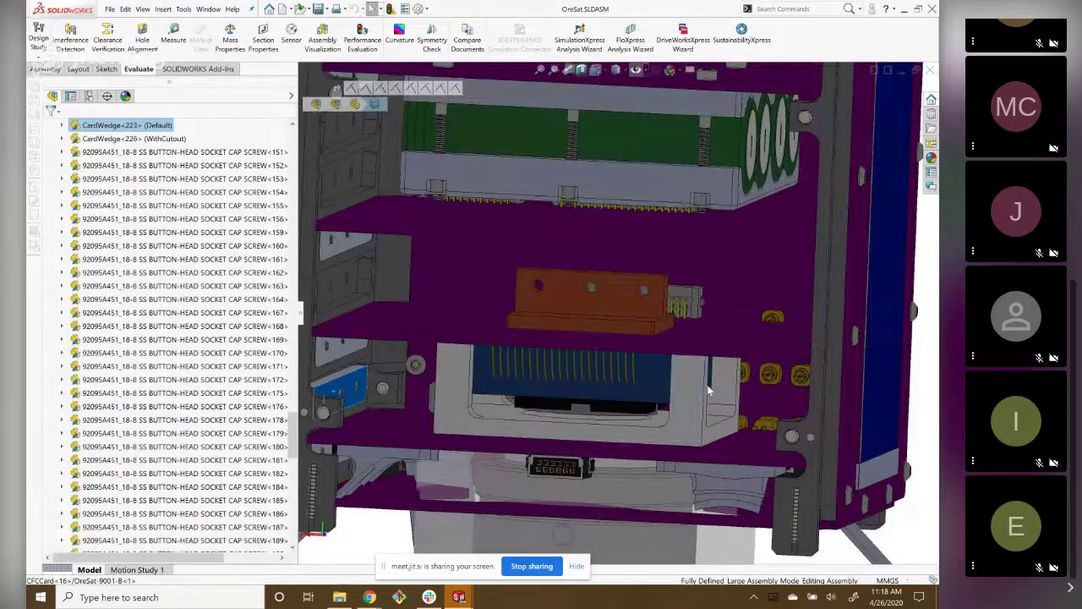
{"action": "scroll", "coordinate": [709, 390], "scroll_direction": "up", "scroll_amount": 2}
{"action": "scroll", "coordinate": [708, 379], "scroll_direction": "up", "scroll_amount": 3}
{"action": "scroll", "coordinate": [677, 279], "scroll_direction": "up", "scroll_amount": 3}
{"action": "scroll", "coordinate": [636, 167], "scroll_direction": "down", "scroll_amount": 4}
{"action": "scroll", "coordinate": [507, 175], "scroll_direction": "down", "scroll_amount": 2}
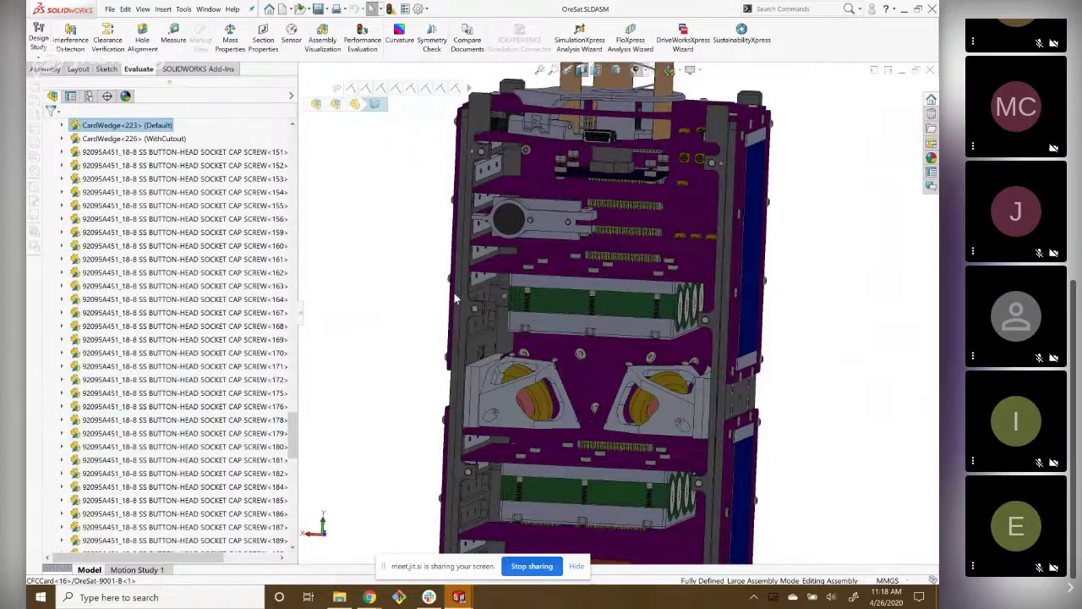
Turn to the purple side panel and identify its solar module Torx machine screw.
{"action": "mouse_move", "coordinate": [455, 298]}
{"action": "middle_mouse_down"}
{"action": "mouse_move", "coordinate": [597, 246]}
{"action": "mouse_move", "coordinate": [546, 161]}
{"action": "middle_mouse_up"}
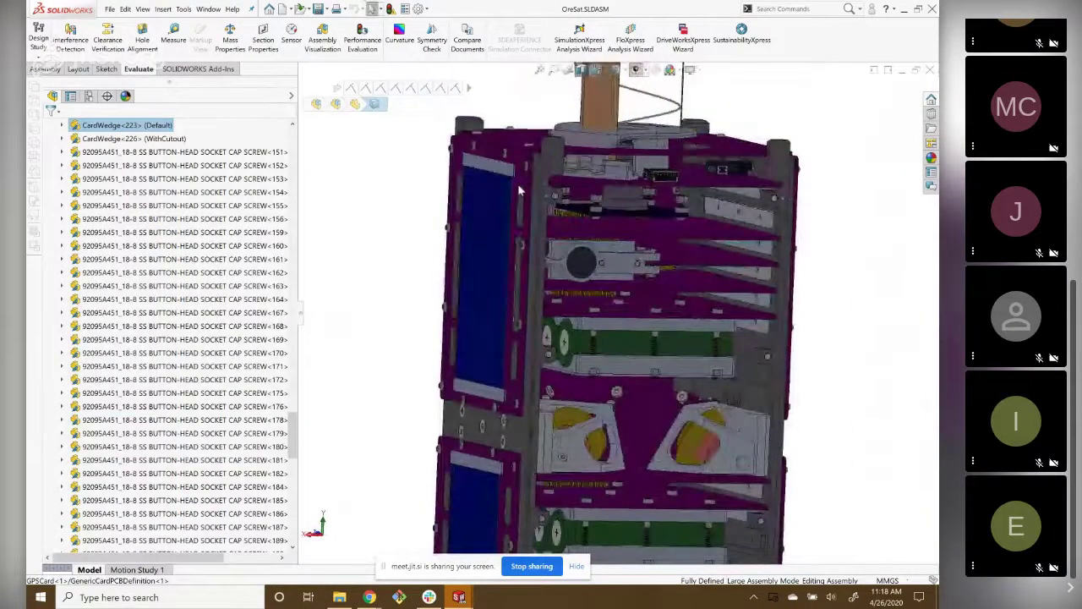
{"action": "scroll", "coordinate": [518, 184], "scroll_direction": "down", "scroll_amount": 3}
{"action": "scroll", "coordinate": [541, 188], "scroll_direction": "down", "scroll_amount": 3}
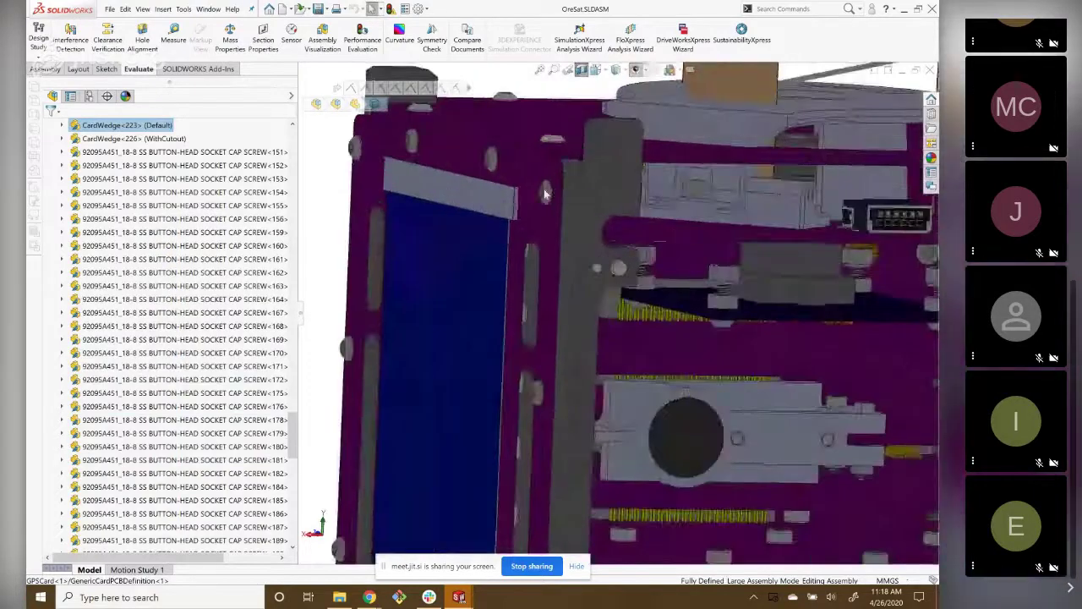
{"action": "scroll", "coordinate": [602, 260], "scroll_direction": "down", "scroll_amount": 3}
{"action": "scroll", "coordinate": [568, 311], "scroll_direction": "down", "scroll_amount": 2}
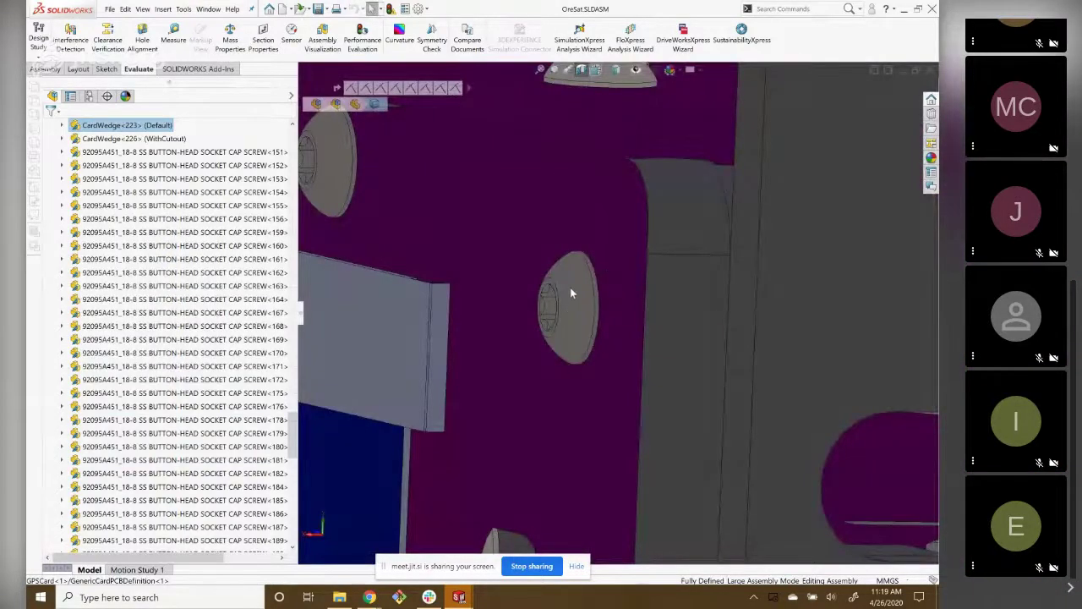
{"action": "left_click", "coordinate": [570, 287]}
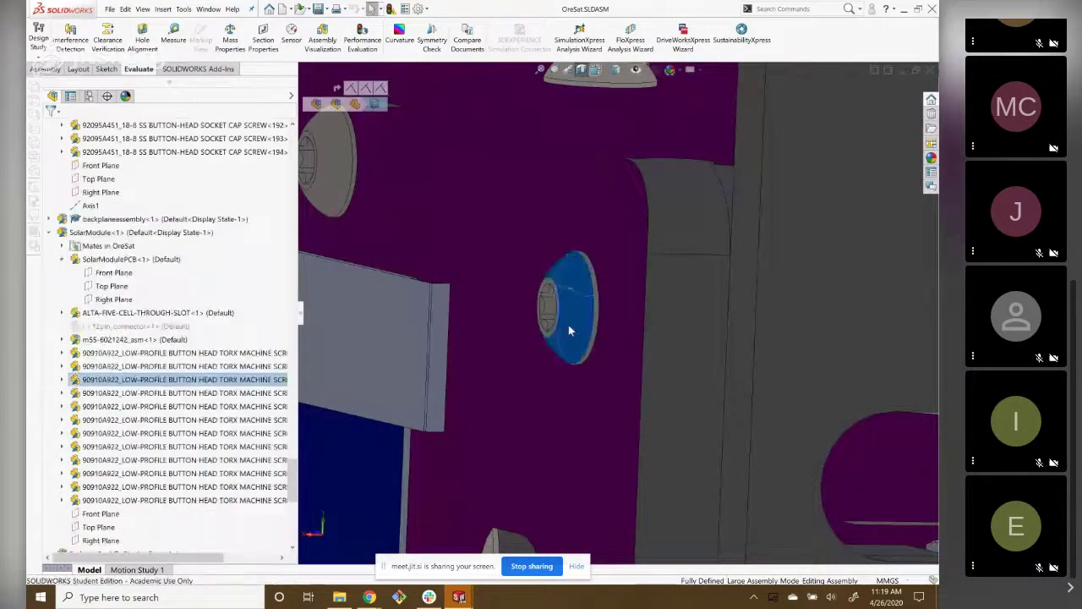
Zoom back out and rotate the model so its right side faces front.
{"action": "scroll", "coordinate": [571, 313], "scroll_direction": "up", "scroll_amount": 3}
{"action": "scroll", "coordinate": [571, 317], "scroll_direction": "up", "scroll_amount": 5}
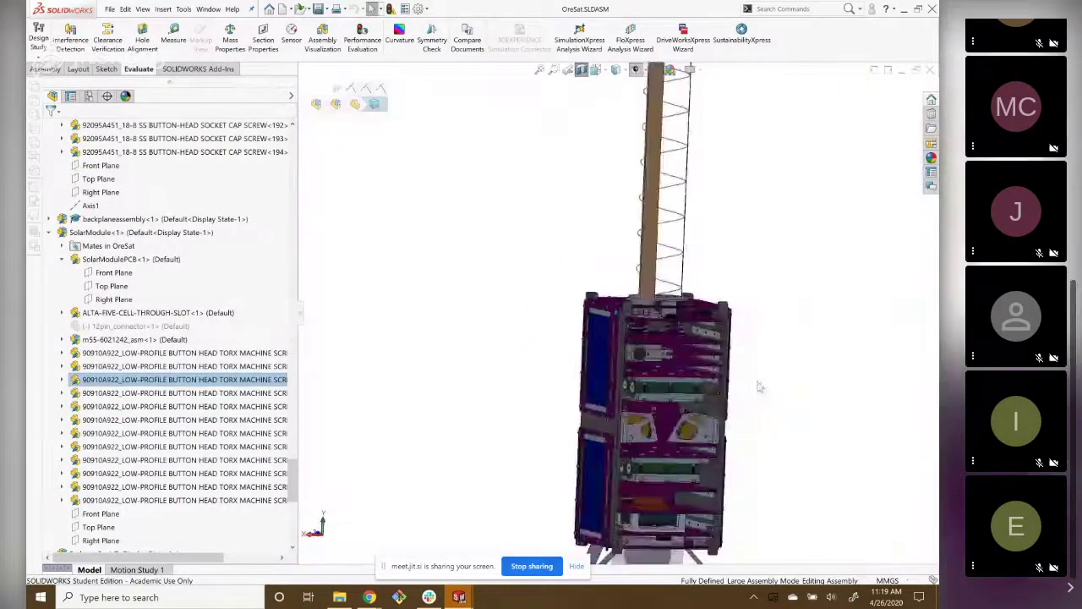
{"action": "scroll", "coordinate": [466, 277], "scroll_direction": "down", "scroll_amount": 1}
{"action": "scroll", "coordinate": [466, 277], "scroll_direction": "down", "scroll_amount": 2}
{"action": "scroll", "coordinate": [466, 277], "scroll_direction": "down", "scroll_amount": 2}
{"action": "mouse_move", "coordinate": [466, 277]}
{"action": "middle_mouse_down"}
{"action": "mouse_move", "coordinate": [400, 258]}
{"action": "mouse_move", "coordinate": [440, 262]}
{"action": "middle_mouse_up"}
Collapse SolarModule, then expand and collapse the Solar folder in the tree.
{"action": "left_click", "coordinate": [49, 233]}
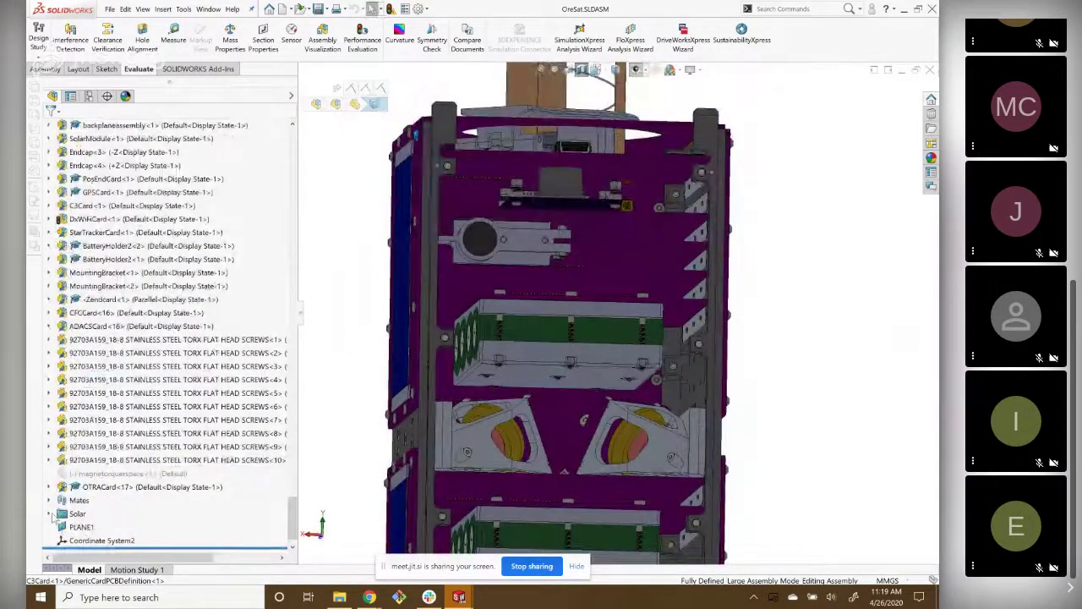
{"action": "left_click", "coordinate": [51, 513]}
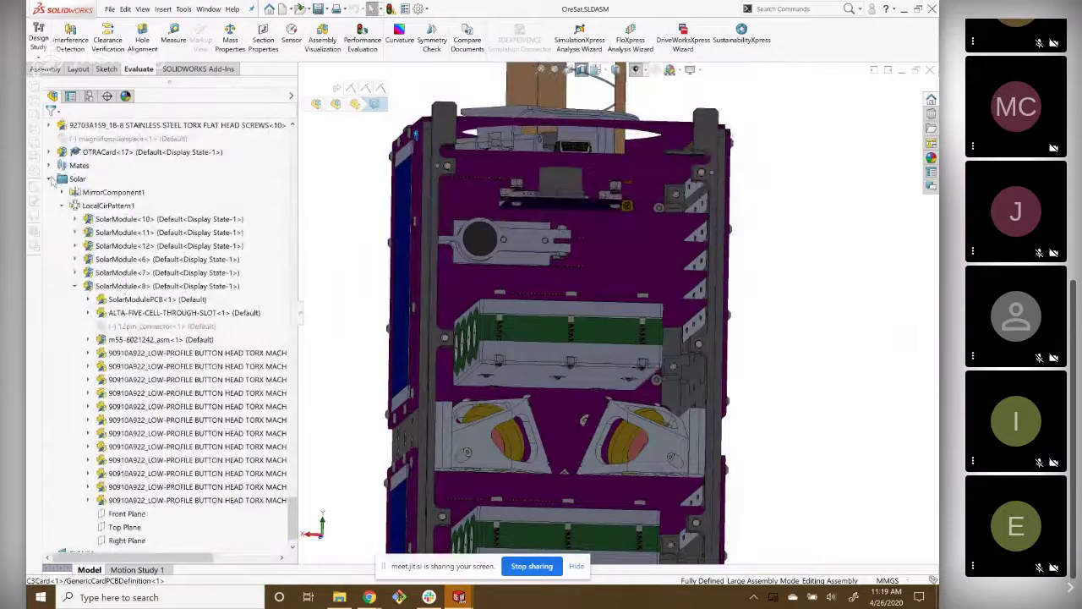
{"action": "left_click", "coordinate": [51, 179]}
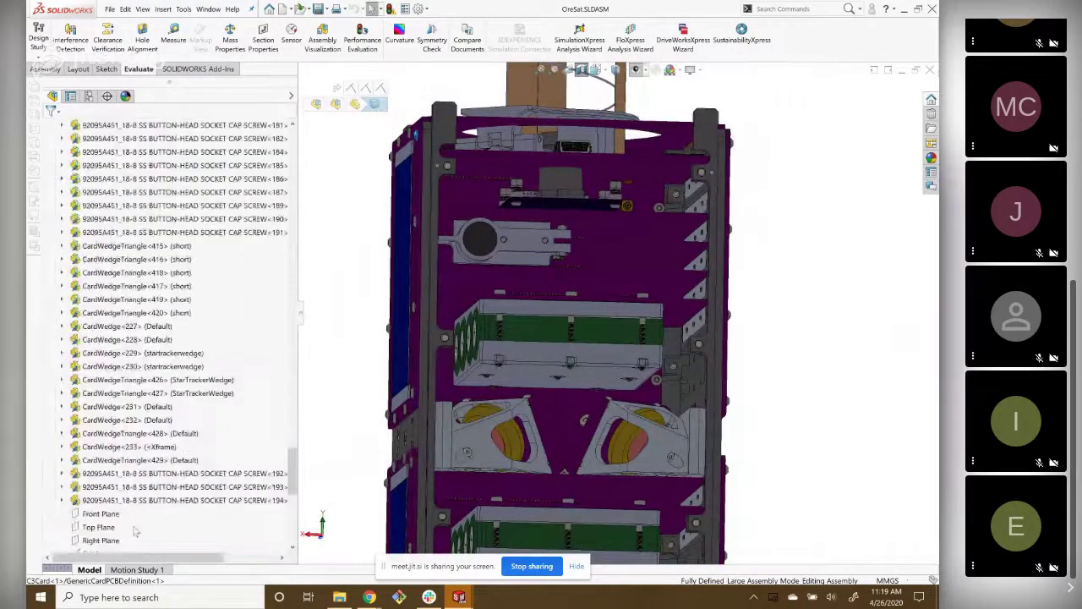
{"action": "scroll", "coordinate": [133, 532], "scroll_direction": "down", "scroll_amount": 5}
{"action": "scroll", "coordinate": [106, 546], "scroll_direction": "down", "scroll_amount": 5}
Show Coordinate System2 between the reaction wheel mounts, then orbit out to the whole satellite.
{"action": "left_click", "coordinate": [102, 540]}
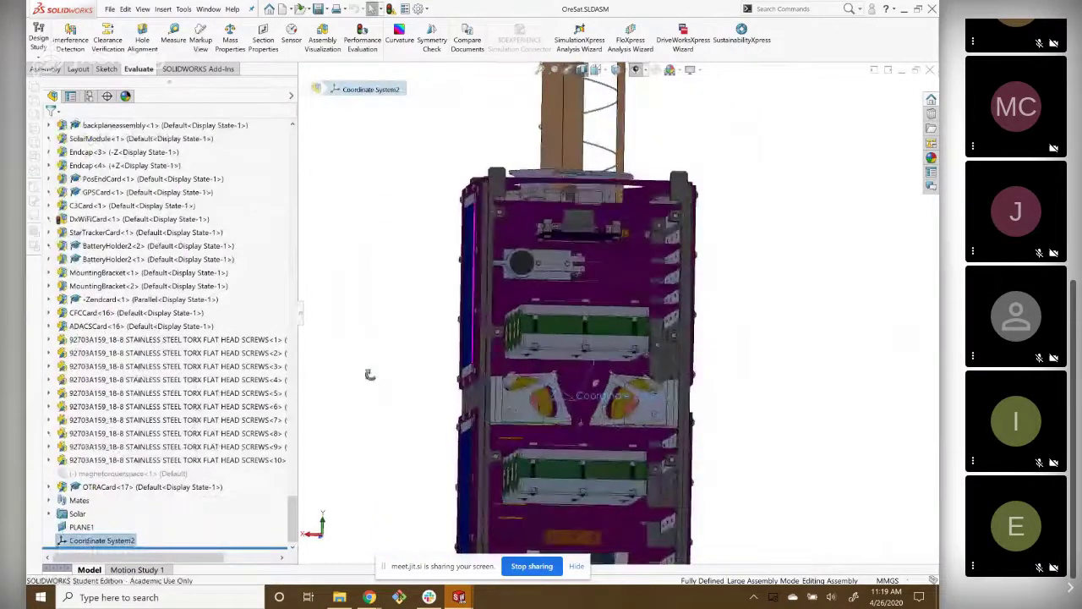
{"action": "scroll", "coordinate": [584, 382], "scroll_direction": "down", "scroll_amount": 3}
{"action": "middle_click_drag", "start_coordinate": [573, 390], "coordinate": [536, 399]}
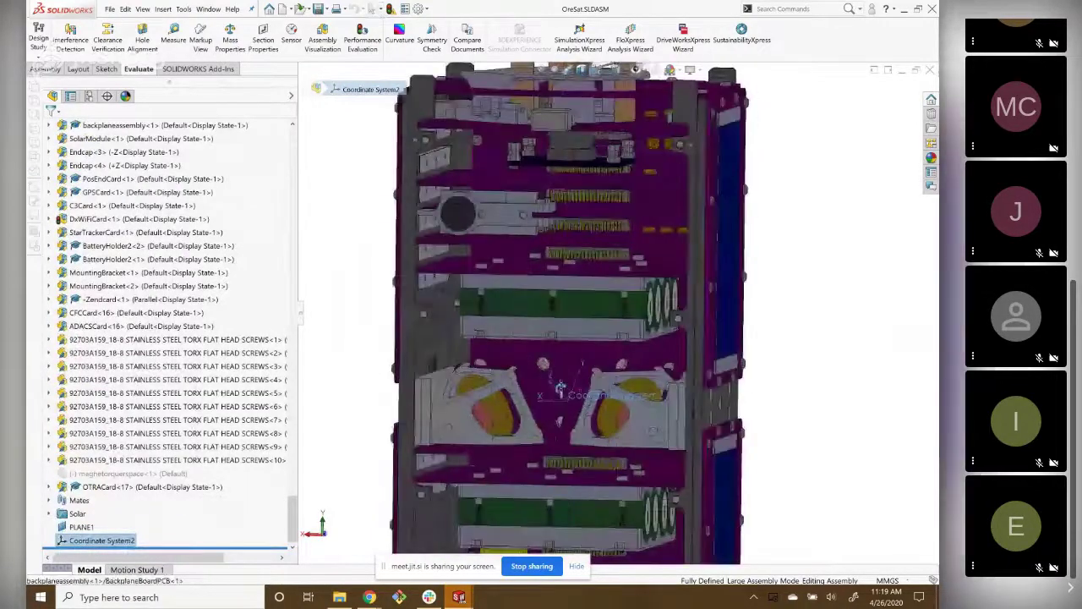
{"action": "scroll", "coordinate": [536, 399], "scroll_direction": "down", "scroll_amount": 3}
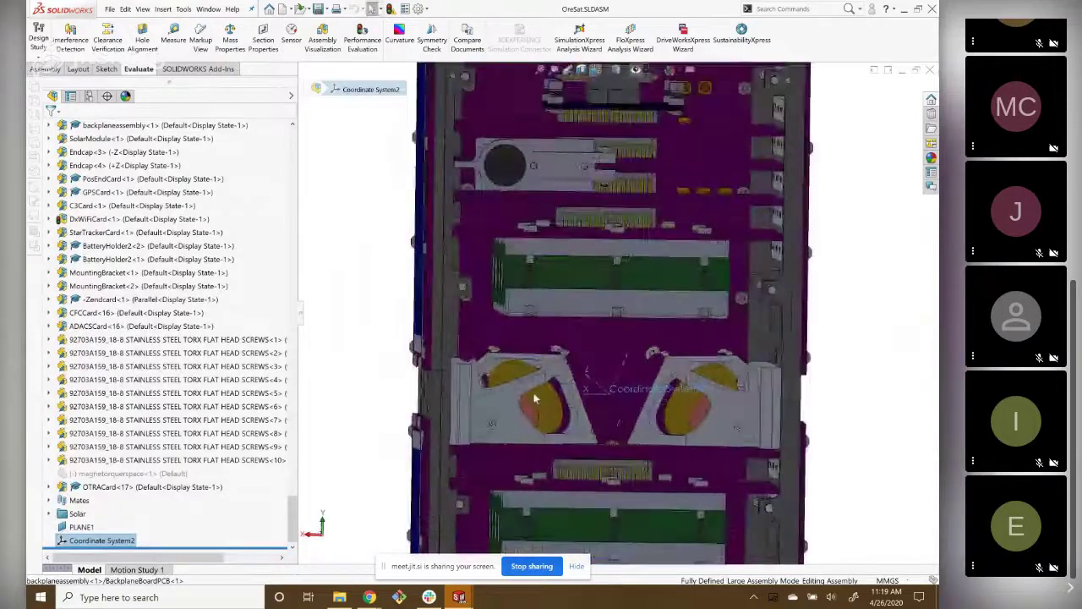
{"action": "mouse_move", "coordinate": [535, 400]}
{"action": "middle_mouse_down"}
{"action": "mouse_move", "coordinate": [600, 364]}
{"action": "mouse_move", "coordinate": [576, 374]}
{"action": "middle_mouse_up"}
{"action": "middle_click_drag", "start_coordinate": [537, 438], "coordinate": [567, 358]}
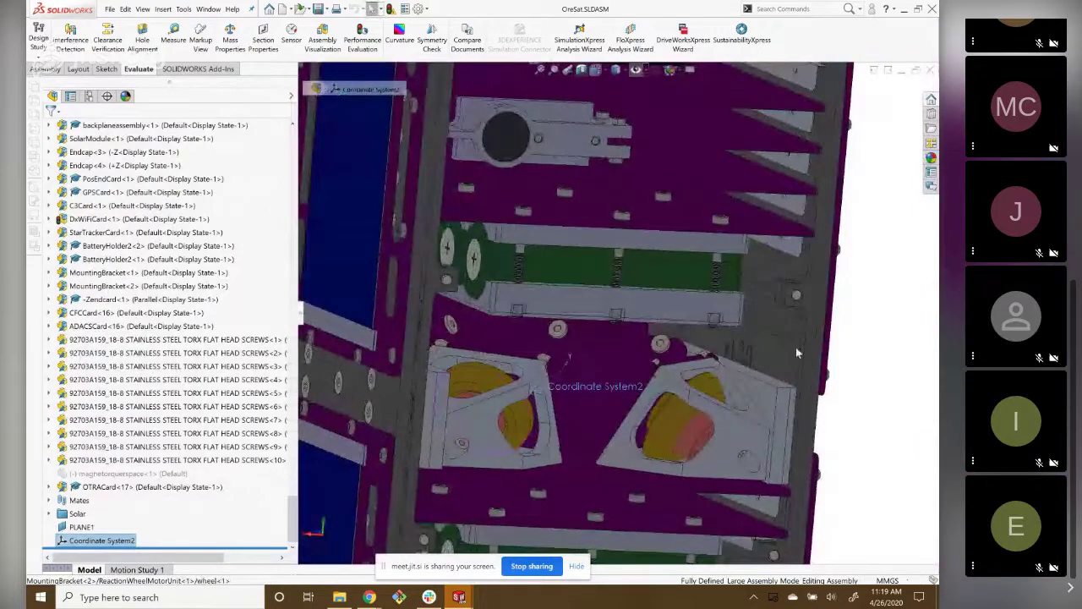
{"action": "scroll", "coordinate": [797, 353], "scroll_direction": "up", "scroll_amount": 3}
Scroll the component tree to the top and collapse the Frames<1> subassembly.
{"action": "scroll", "coordinate": [647, 367], "scroll_direction": "up", "scroll_amount": 3}
{"action": "scroll", "coordinate": [647, 367], "scroll_direction": "up", "scroll_amount": 3}
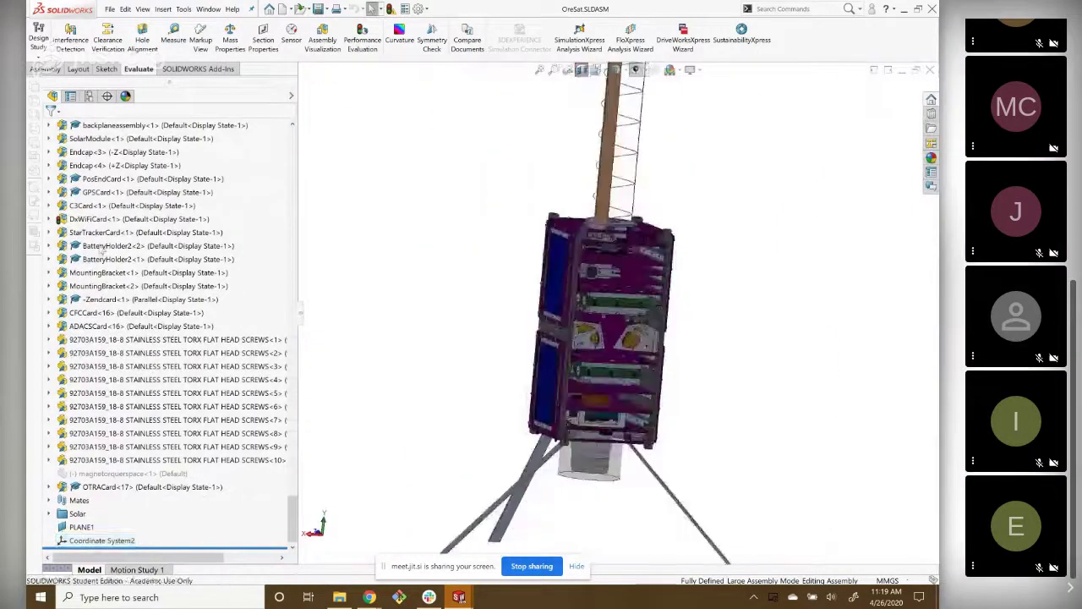
{"action": "scroll", "coordinate": [119, 388], "scroll_direction": "up", "scroll_amount": 5}
{"action": "scroll", "coordinate": [118, 468], "scroll_direction": "up", "scroll_amount": 5}
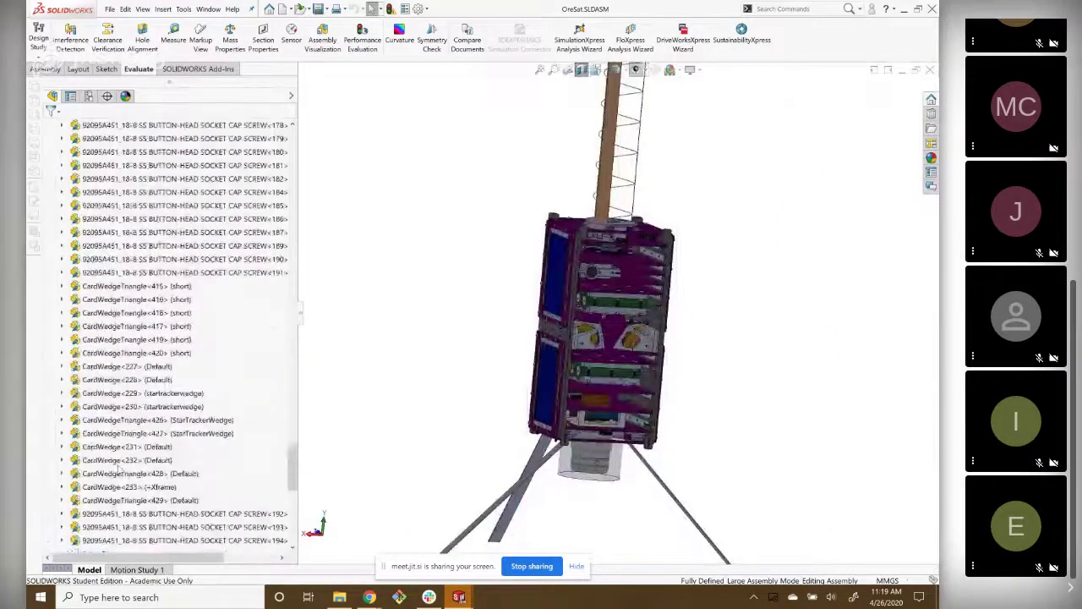
{"action": "scroll", "coordinate": [119, 468], "scroll_direction": "up", "scroll_amount": 5}
{"action": "left_click_drag", "start_coordinate": [295, 436], "coordinate": [293, 148]}
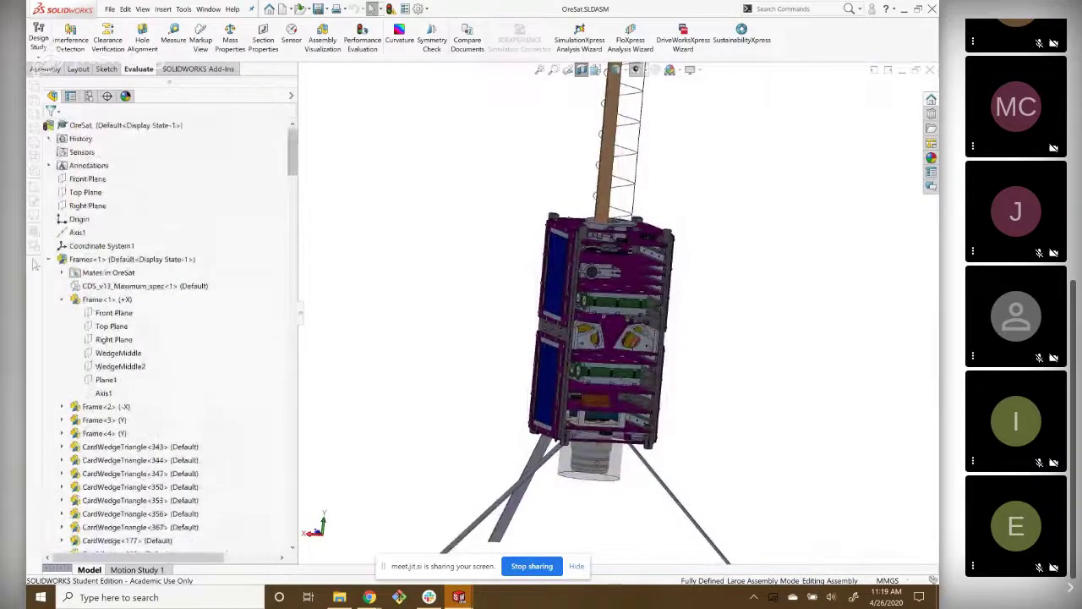
{"action": "left_click", "coordinate": [49, 260]}
Orbit the satellite to show its blue solar panels and cards.
{"action": "scroll", "coordinate": [169, 339], "scroll_direction": "down", "scroll_amount": 10}
{"action": "scroll", "coordinate": [186, 254], "scroll_direction": "up", "scroll_amount": 10}
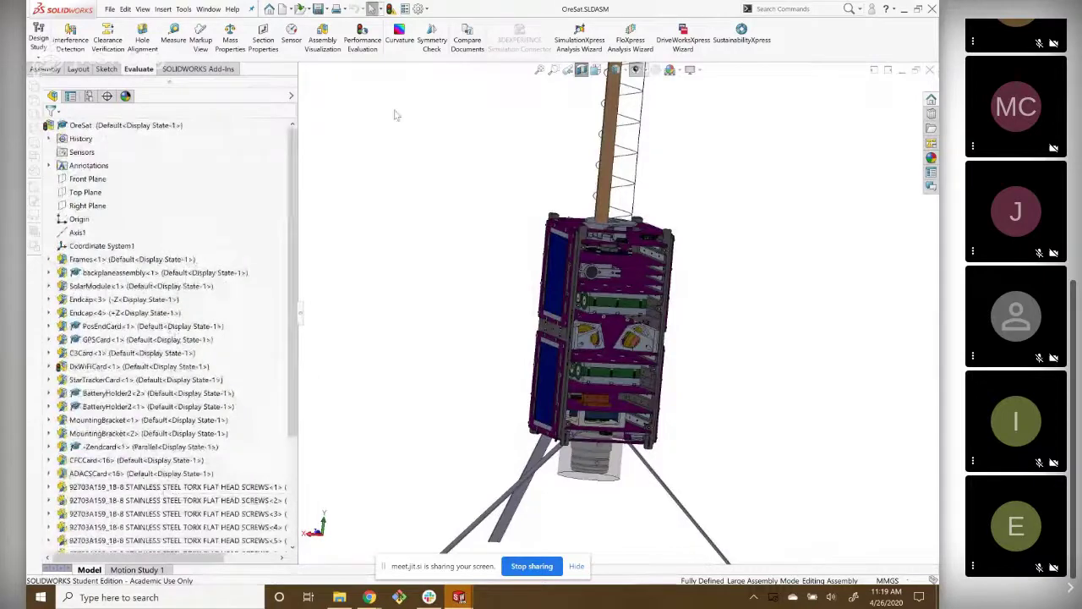
{"action": "scroll", "coordinate": [667, 288], "scroll_direction": "down", "scroll_amount": 2}
{"action": "scroll", "coordinate": [666, 288], "scroll_direction": "down", "scroll_amount": 2}
{"action": "mouse_move", "coordinate": [667, 288]}
{"action": "middle_mouse_down"}
{"action": "mouse_move", "coordinate": [701, 297]}
{"action": "mouse_move", "coordinate": [715, 273]}
{"action": "mouse_move", "coordinate": [571, 379]}
{"action": "middle_mouse_up"}
{"action": "scroll", "coordinate": [570, 379], "scroll_direction": "down", "scroll_amount": 2}
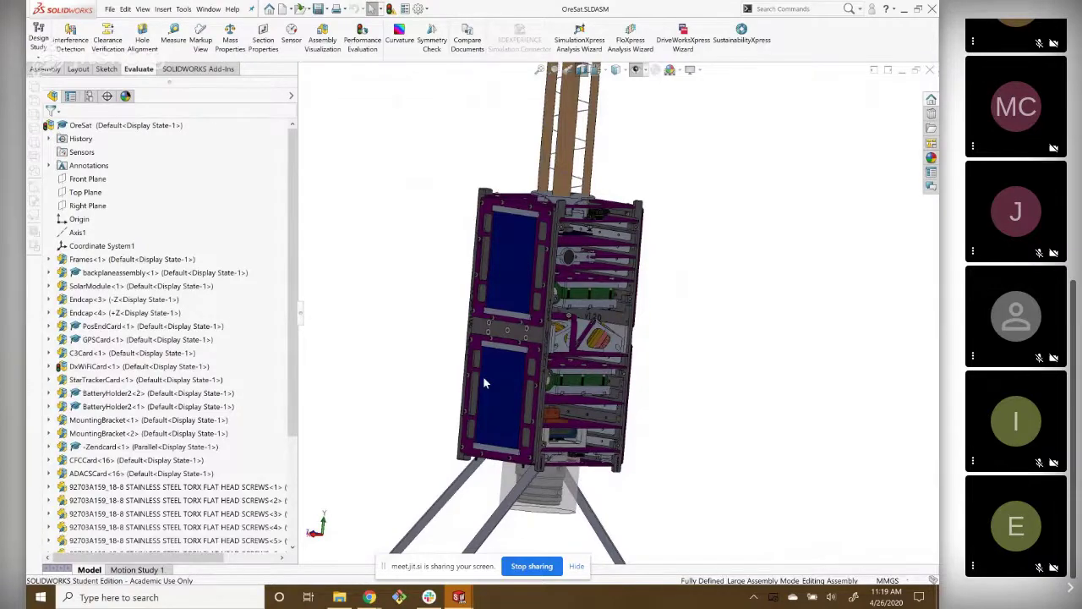
{"action": "scroll", "coordinate": [485, 383], "scroll_direction": "down", "scroll_amount": 2}
{"action": "mouse_move", "coordinate": [485, 383]}
{"action": "middle_mouse_down"}
{"action": "mouse_move", "coordinate": [394, 153]}
{"action": "mouse_move", "coordinate": [440, 219]}
{"action": "middle_mouse_up"}
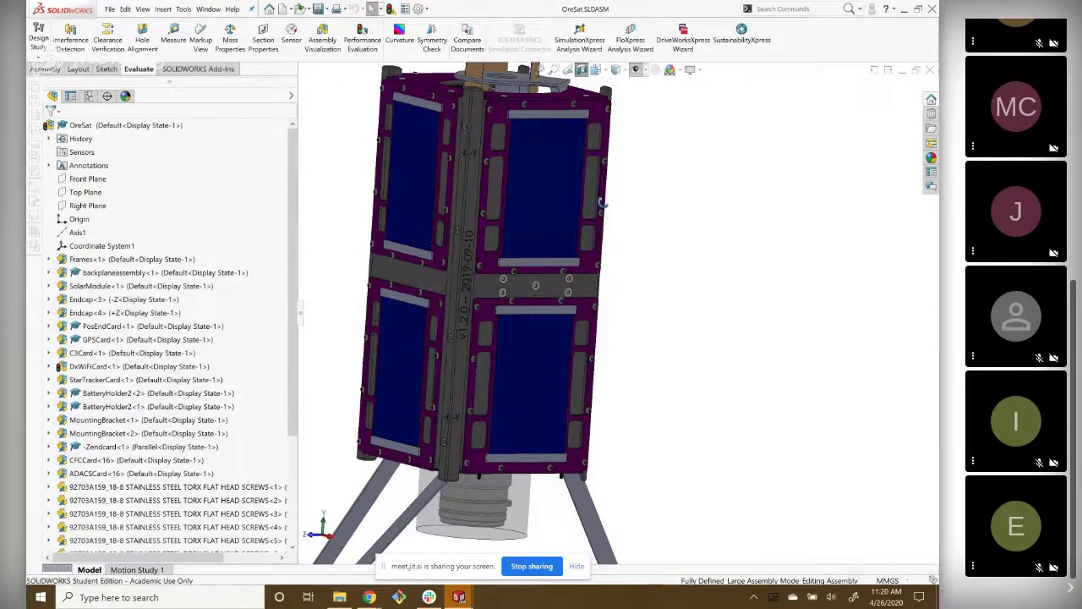
{"action": "middle_click_drag", "start_coordinate": [602, 203], "coordinate": [530, 190]}
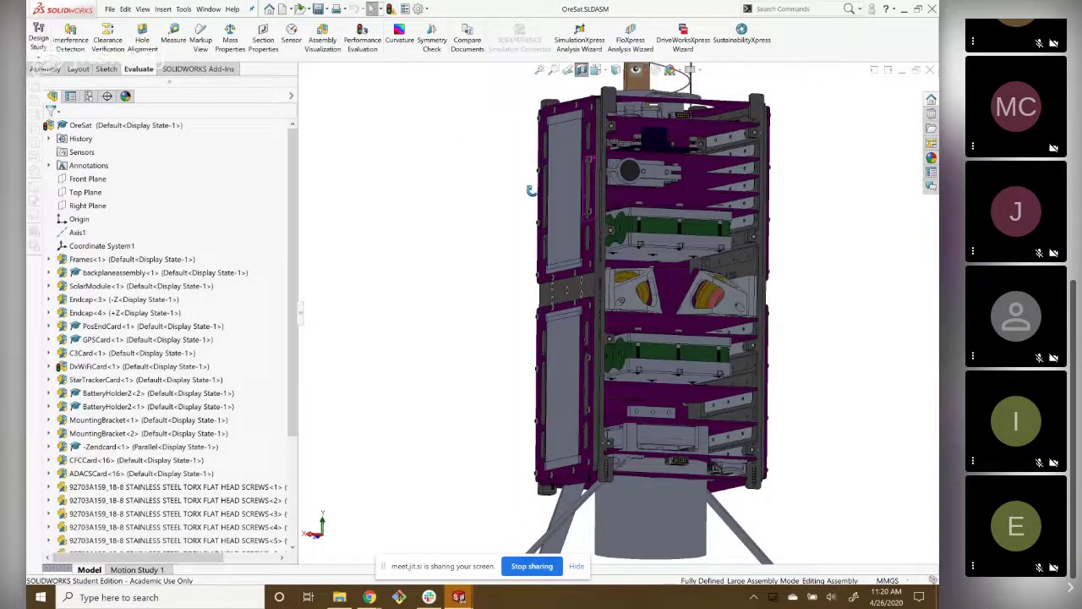
{"action": "scroll", "coordinate": [531, 190], "scroll_direction": "up", "scroll_amount": 3}
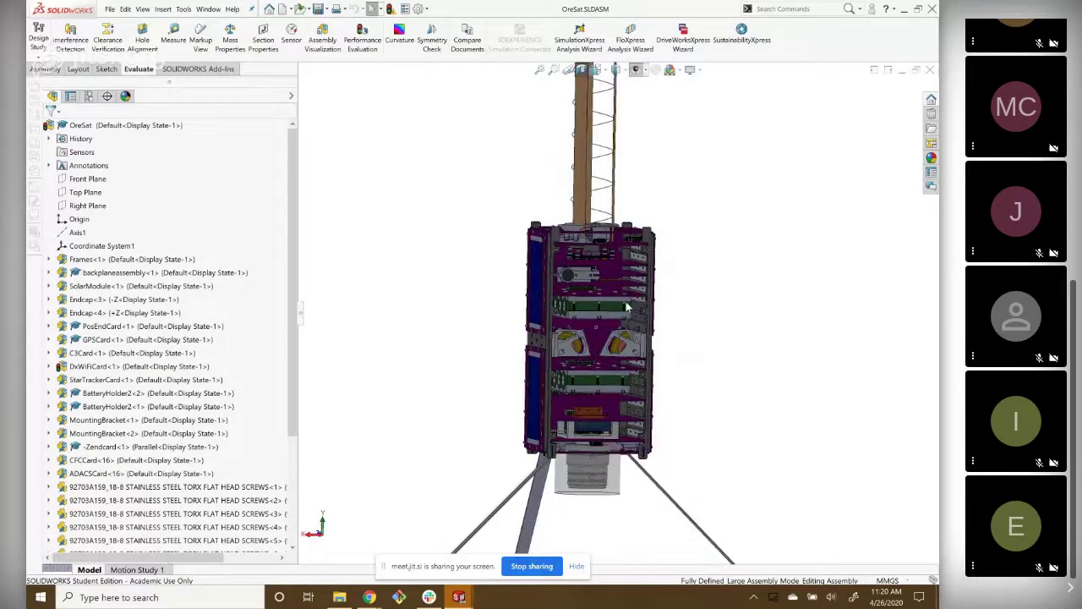
{"action": "scroll", "coordinate": [577, 363], "scroll_direction": "down", "scroll_amount": 2}
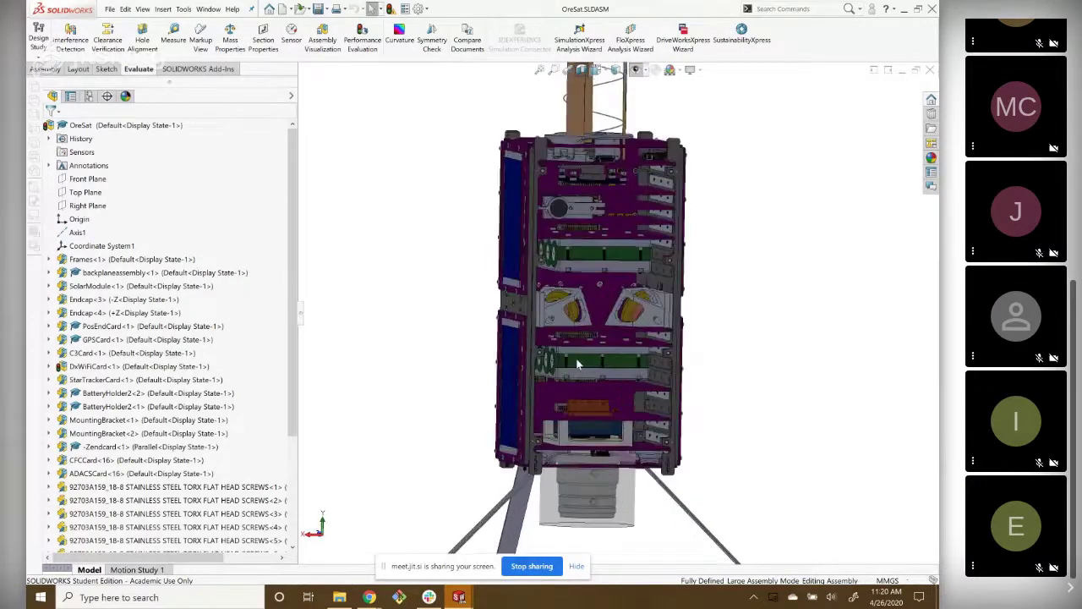
{"action": "middle_click_drag", "start_coordinate": [578, 364], "coordinate": [587, 382]}
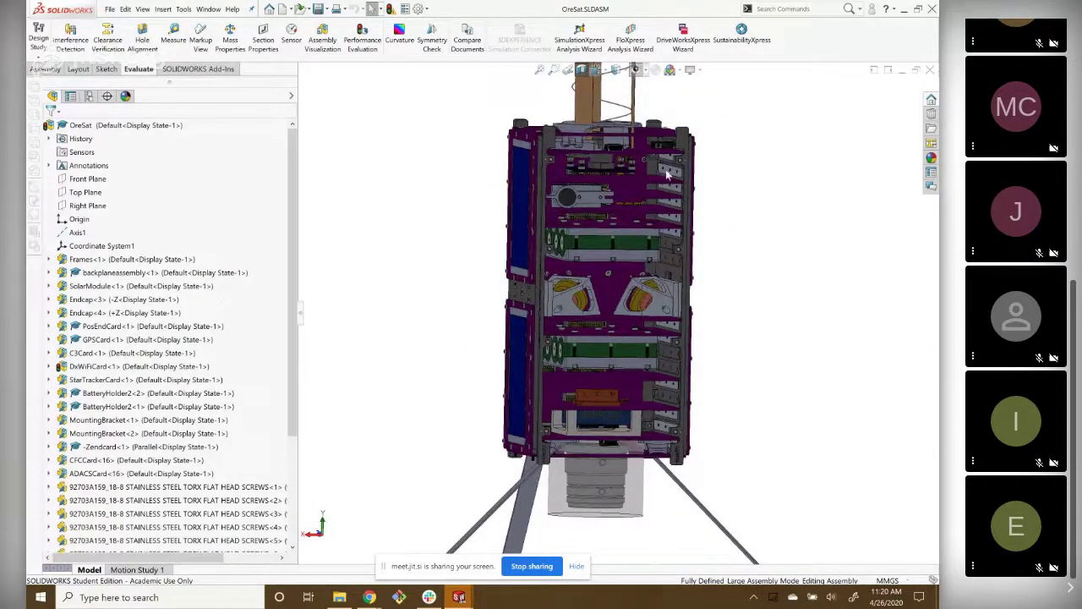
{"action": "scroll", "coordinate": [672, 201], "scroll_direction": "down", "scroll_amount": 2}
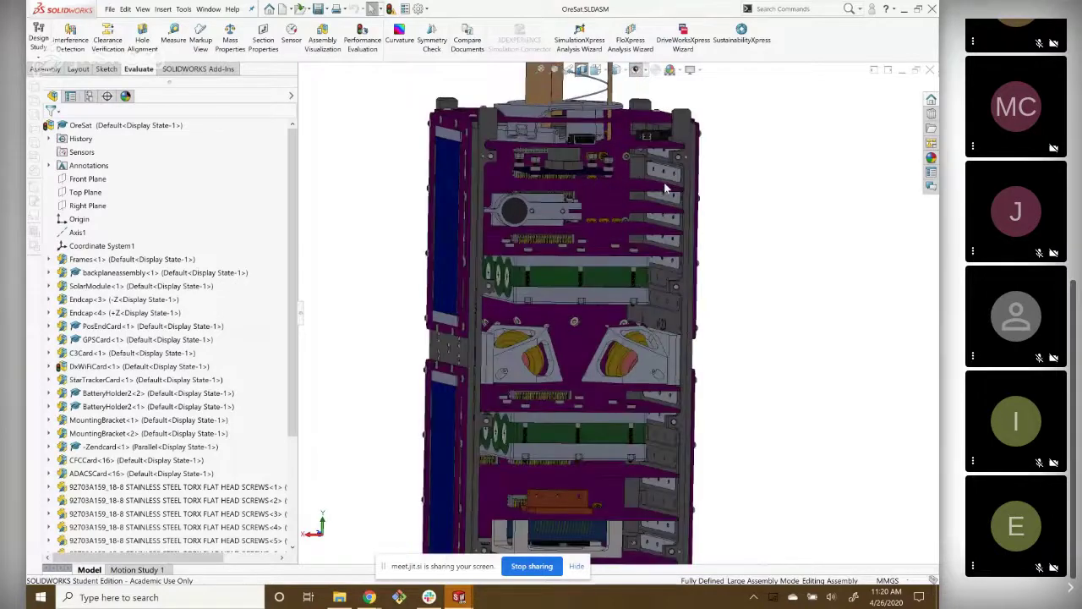
{"action": "scroll", "coordinate": [666, 187], "scroll_direction": "down", "scroll_amount": 3}
{"action": "middle_click_drag", "start_coordinate": [486, 183], "coordinate": [651, 252]}
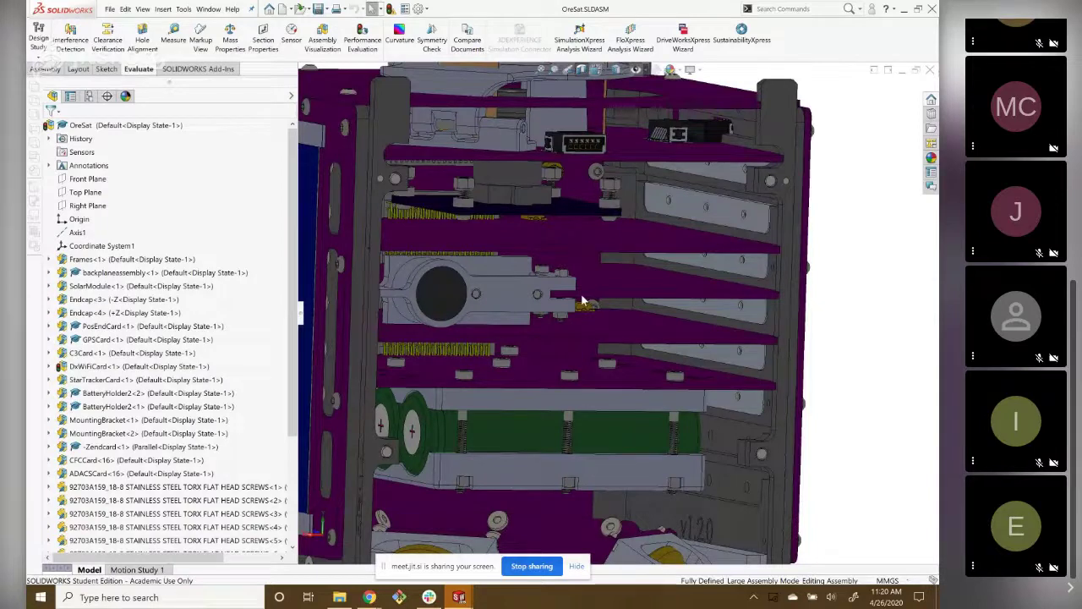
{"action": "scroll", "coordinate": [672, 254], "scroll_direction": "up", "scroll_amount": 3}
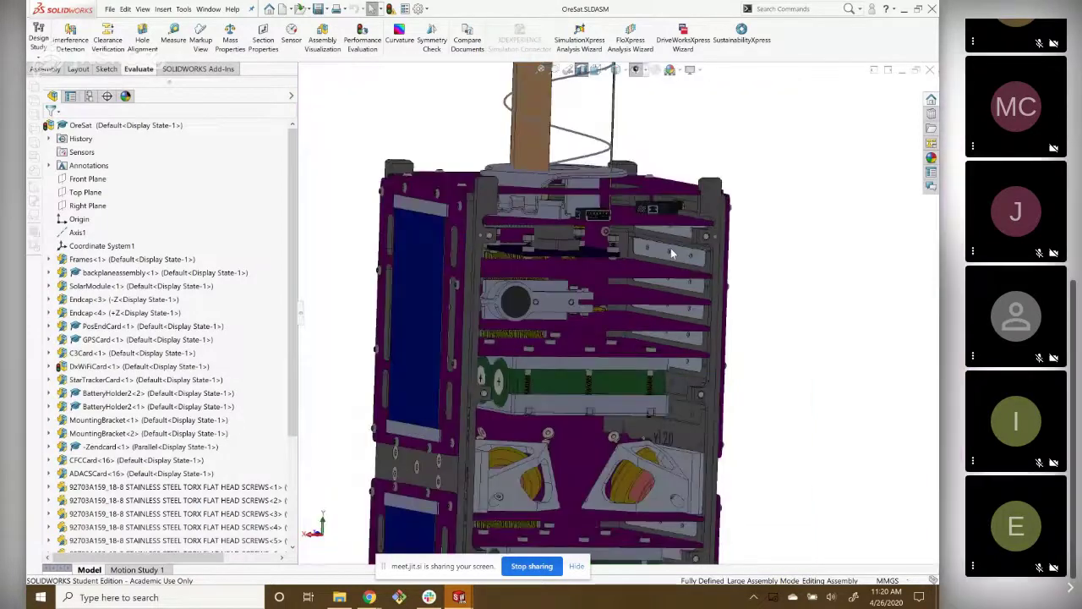
{"action": "scroll", "coordinate": [611, 281], "scroll_direction": "down", "scroll_amount": 3}
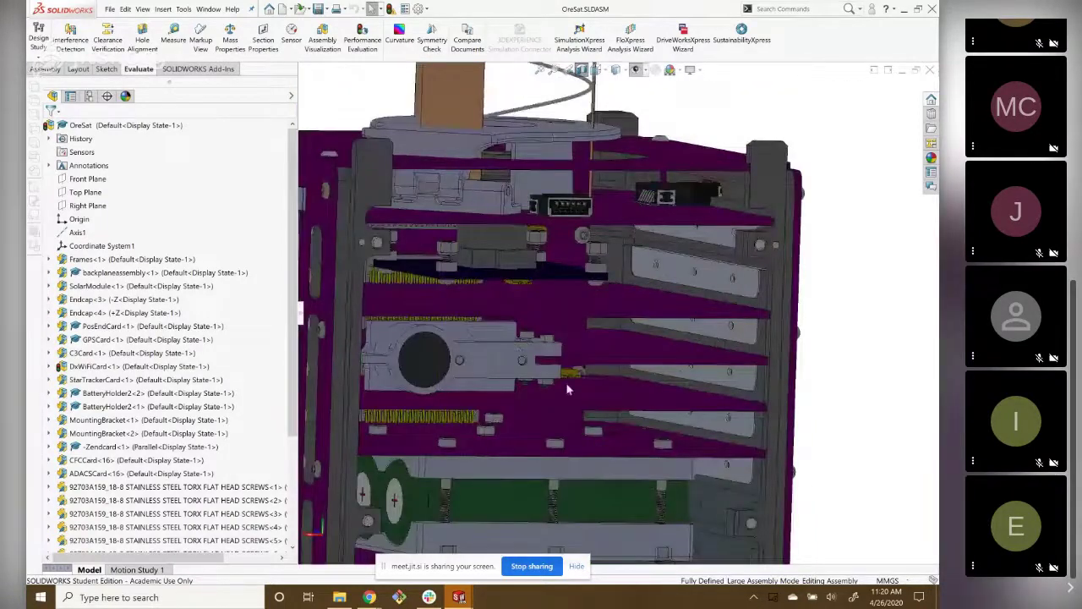
{"action": "scroll", "coordinate": [569, 389], "scroll_direction": "up", "scroll_amount": 2}
{"action": "scroll", "coordinate": [568, 390], "scroll_direction": "up", "scroll_amount": 1}
{"action": "middle_click_drag", "start_coordinate": [568, 389], "coordinate": [547, 388]}
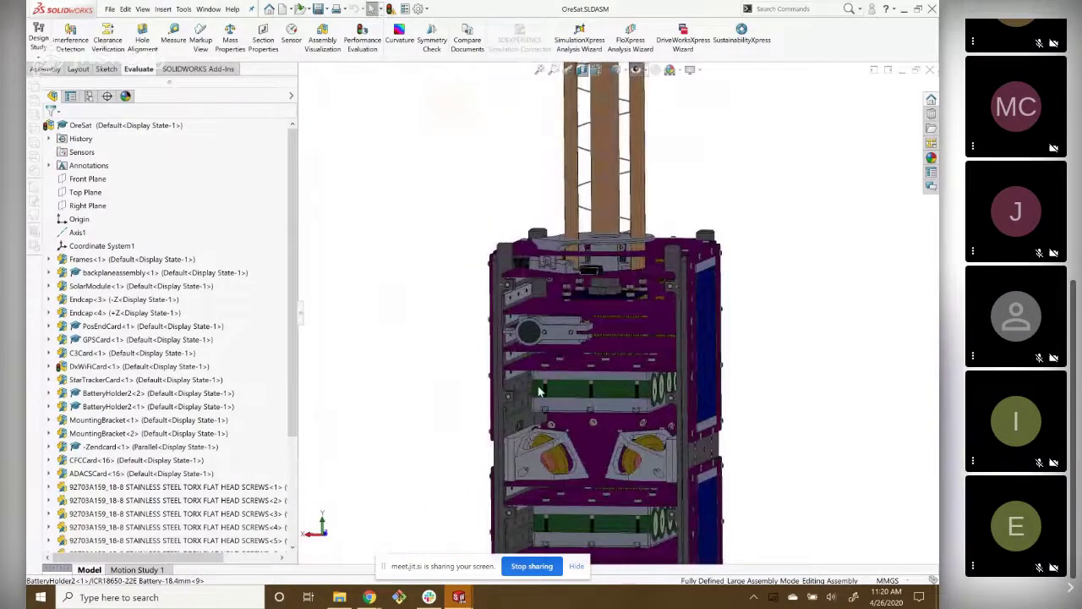
{"action": "scroll", "coordinate": [530, 297], "scroll_direction": "down", "scroll_amount": 3}
{"action": "scroll", "coordinate": [528, 294], "scroll_direction": "up", "scroll_amount": 1}
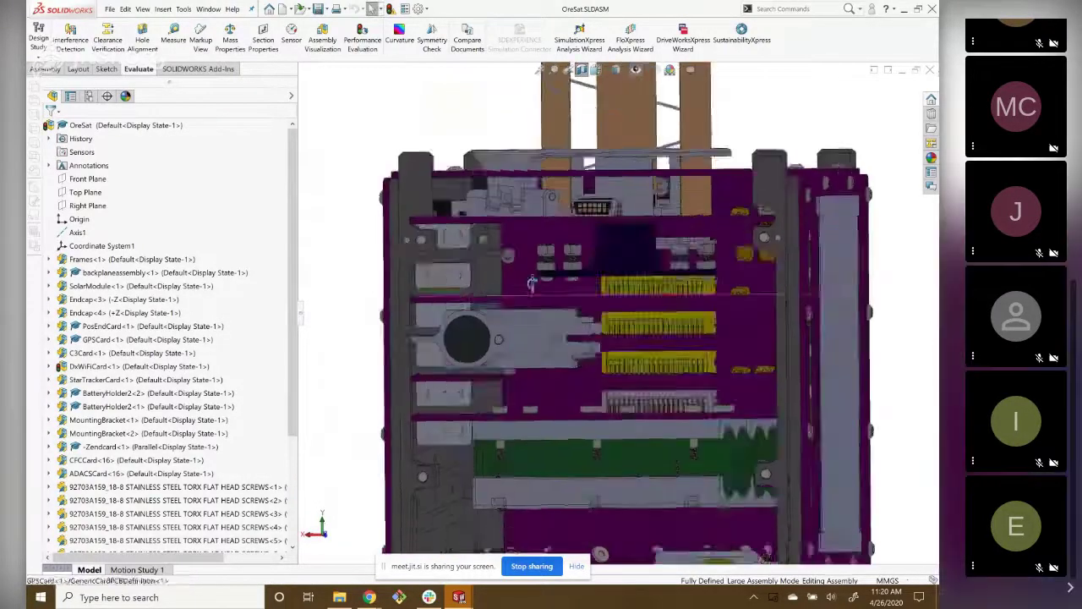
{"action": "scroll", "coordinate": [531, 273], "scroll_direction": "down", "scroll_amount": 1}
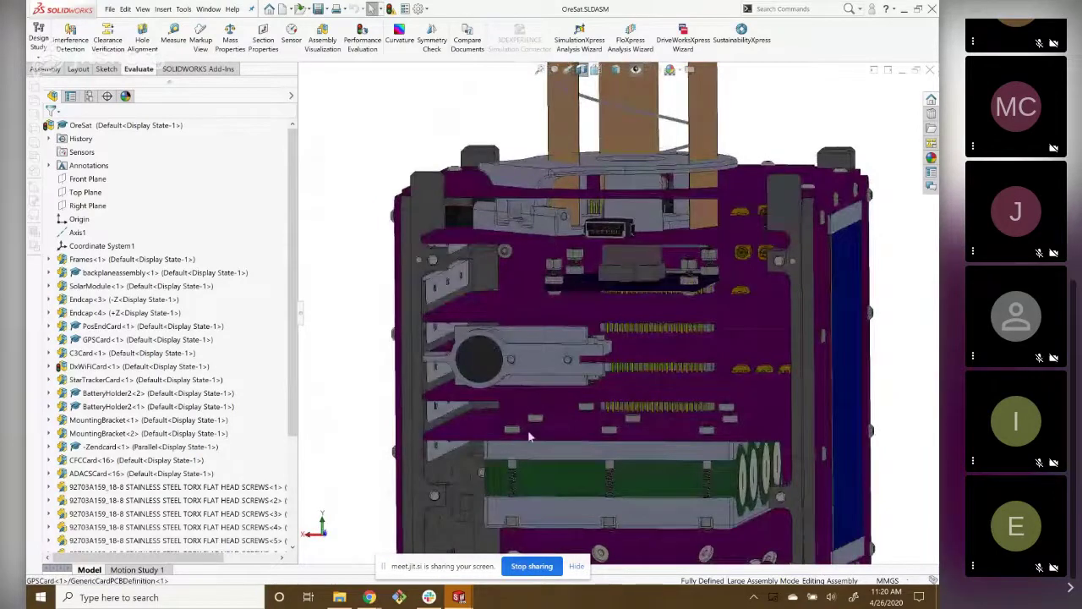
{"action": "scroll", "coordinate": [525, 284], "scroll_direction": "down", "scroll_amount": 1}
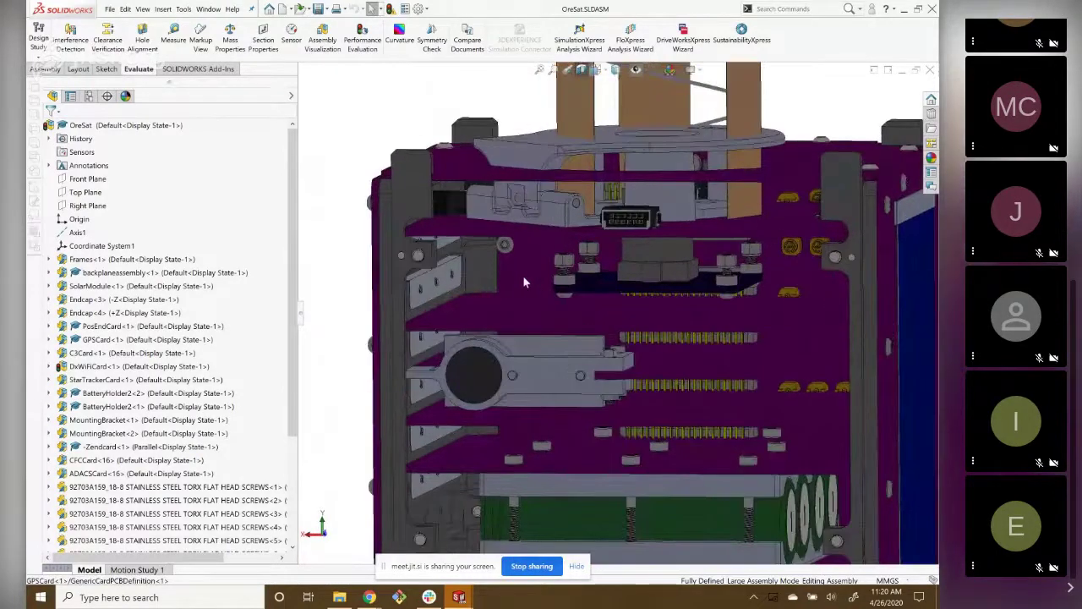
Select the backplane board so BackplaneBoardPCB expands in the tree, and face it.
{"action": "left_click", "coordinate": [524, 282]}
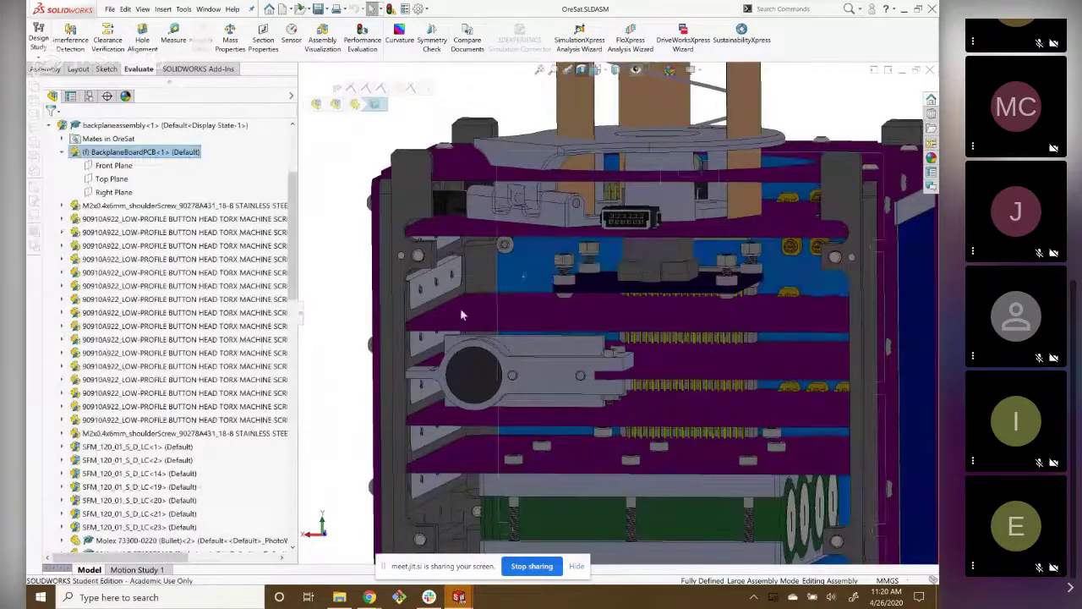
{"action": "scroll", "coordinate": [676, 313], "scroll_direction": "down", "scroll_amount": 1}
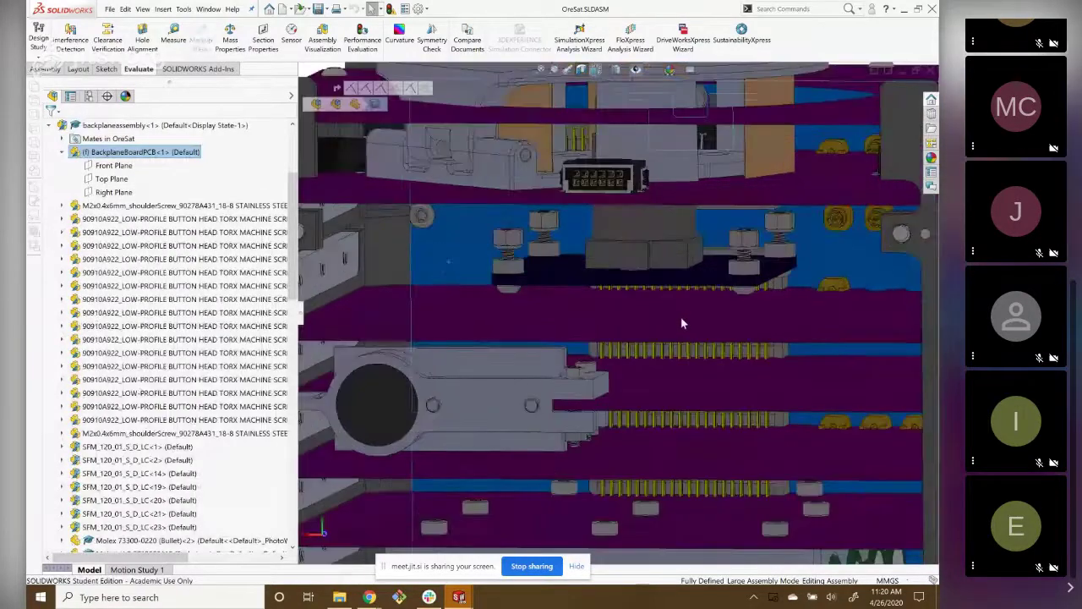
{"action": "scroll", "coordinate": [681, 317], "scroll_direction": "down", "scroll_amount": 1}
{"action": "middle_click_drag", "start_coordinate": [689, 314], "coordinate": [572, 302]}
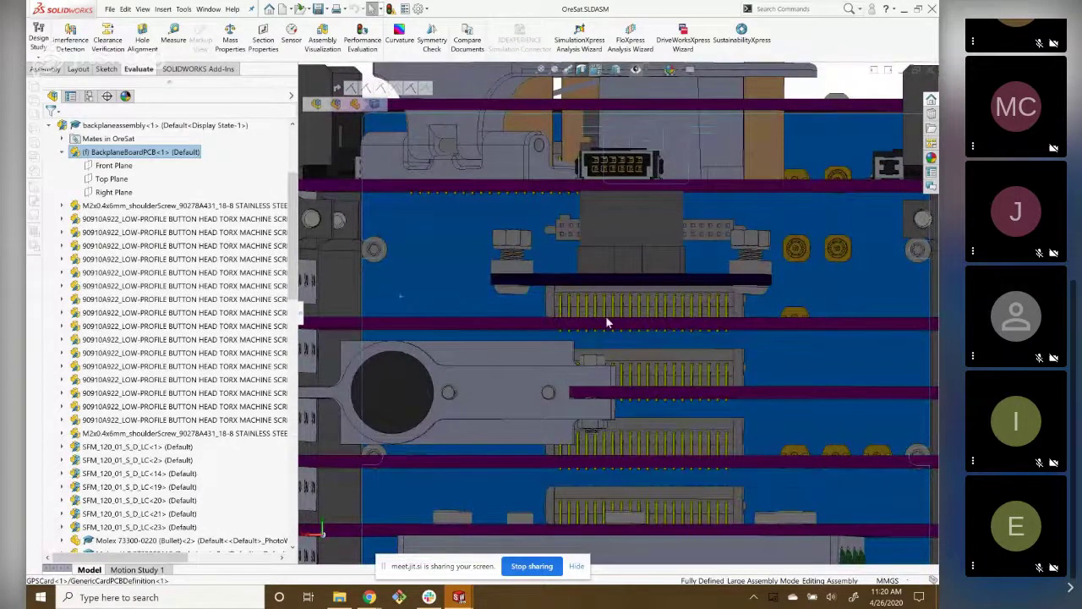
Close in on a frame wedge beside the lens-holder bracket from an oblique angle.
{"action": "scroll", "coordinate": [592, 325], "scroll_direction": "up", "scroll_amount": 5}
{"action": "scroll", "coordinate": [624, 316], "scroll_direction": "down", "scroll_amount": 1}
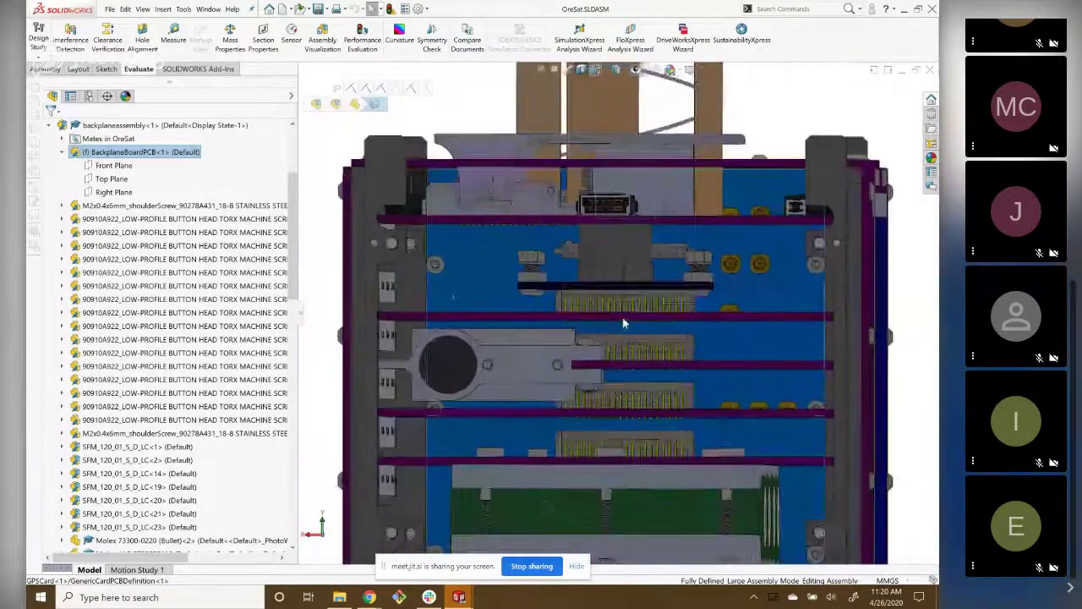
{"action": "scroll", "coordinate": [612, 324], "scroll_direction": "down", "scroll_amount": 2}
{"action": "scroll", "coordinate": [612, 324], "scroll_direction": "up", "scroll_amount": 3}
{"action": "scroll", "coordinate": [591, 344], "scroll_direction": "down", "scroll_amount": 4}
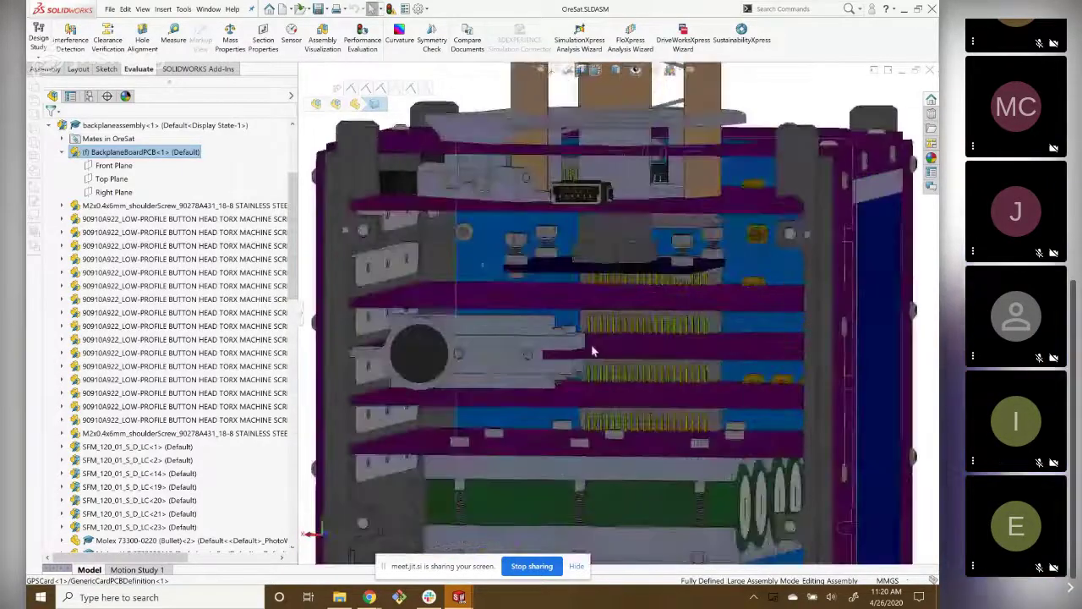
{"action": "scroll", "coordinate": [622, 395], "scroll_direction": "down", "scroll_amount": 1}
{"action": "scroll", "coordinate": [622, 394], "scroll_direction": "up", "scroll_amount": 3}
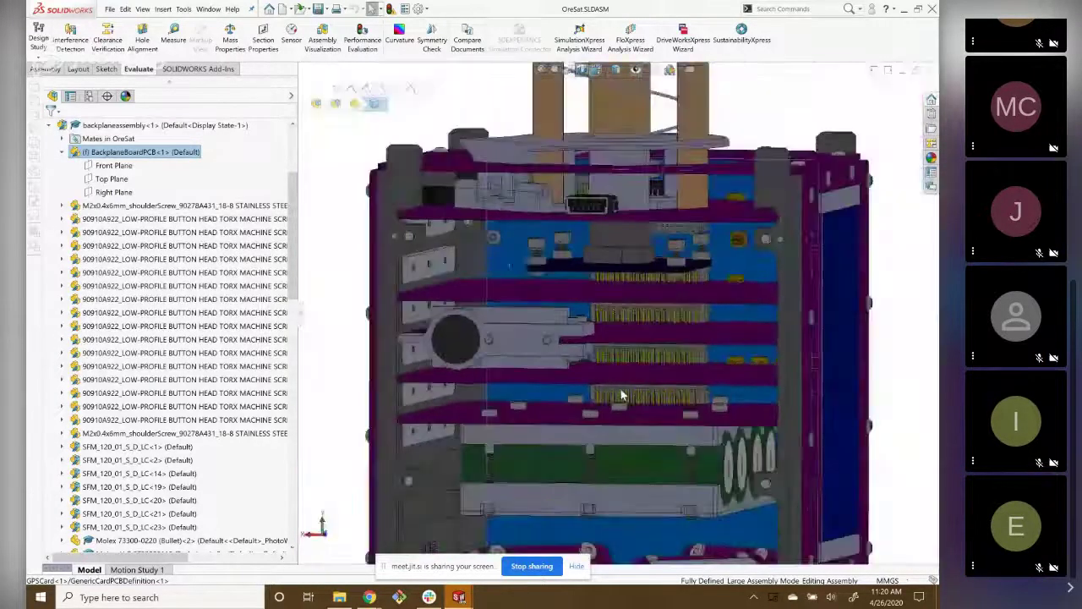
{"action": "scroll", "coordinate": [627, 363], "scroll_direction": "down", "scroll_amount": 2}
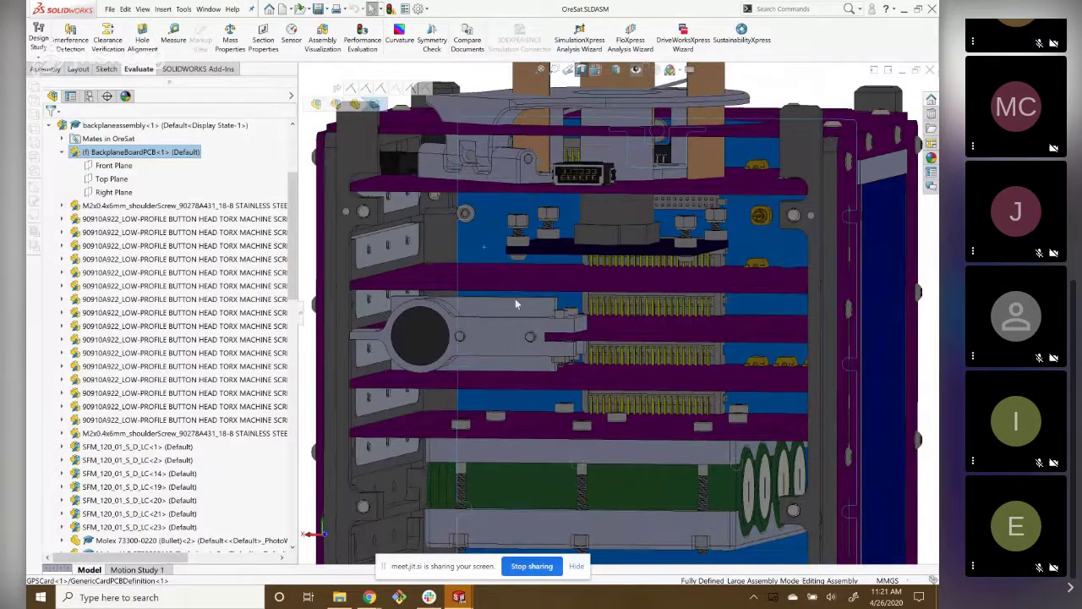
{"action": "scroll", "coordinate": [508, 319], "scroll_direction": "up", "scroll_amount": 2}
{"action": "scroll", "coordinate": [505, 324], "scroll_direction": "down", "scroll_amount": 2}
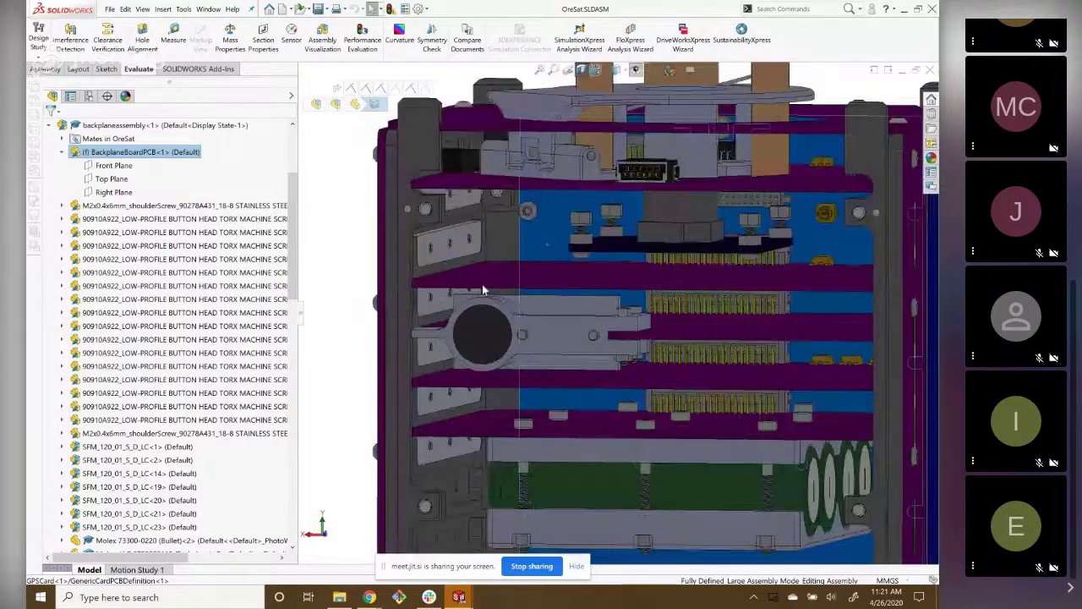
{"action": "scroll", "coordinate": [444, 270], "scroll_direction": "down", "scroll_amount": 2}
{"action": "scroll", "coordinate": [444, 271], "scroll_direction": "down", "scroll_amount": 1}
{"action": "scroll", "coordinate": [452, 264], "scroll_direction": "down", "scroll_amount": 1}
{"action": "middle_click_drag", "start_coordinate": [452, 264], "coordinate": [677, 213]}
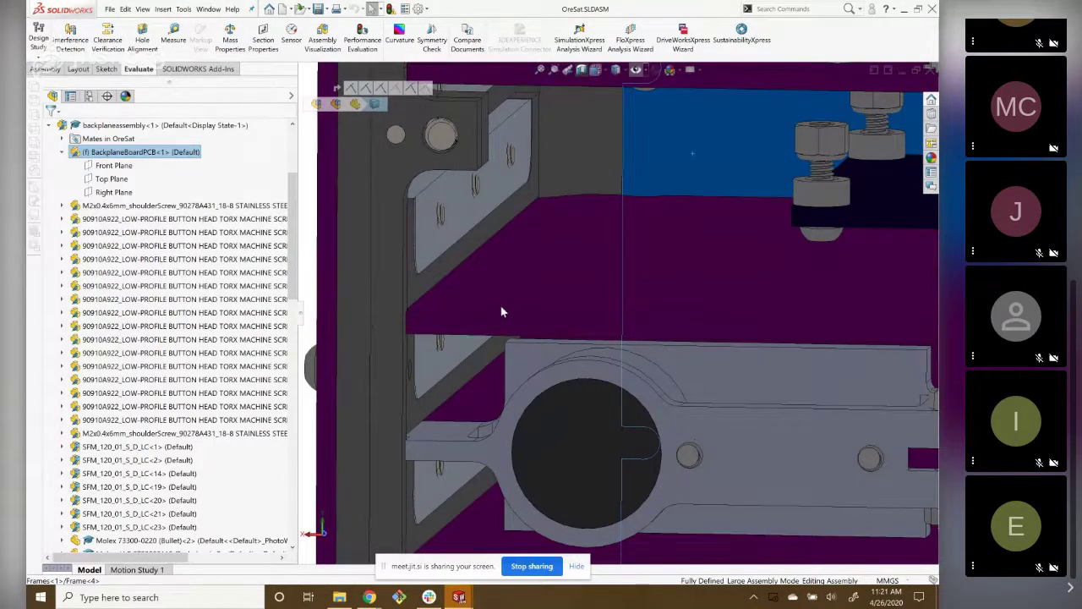
{"action": "scroll", "coordinate": [616, 361], "scroll_direction": "up", "scroll_amount": 2}
{"action": "scroll", "coordinate": [750, 364], "scroll_direction": "up", "scroll_amount": 3}
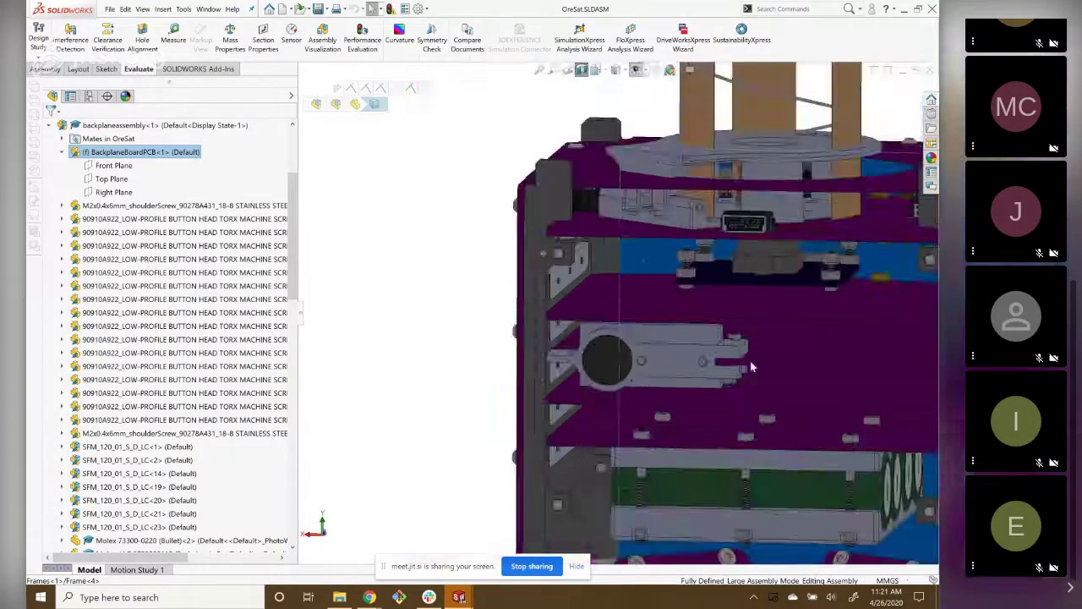
{"action": "scroll", "coordinate": [744, 310], "scroll_direction": "up", "scroll_amount": 2}
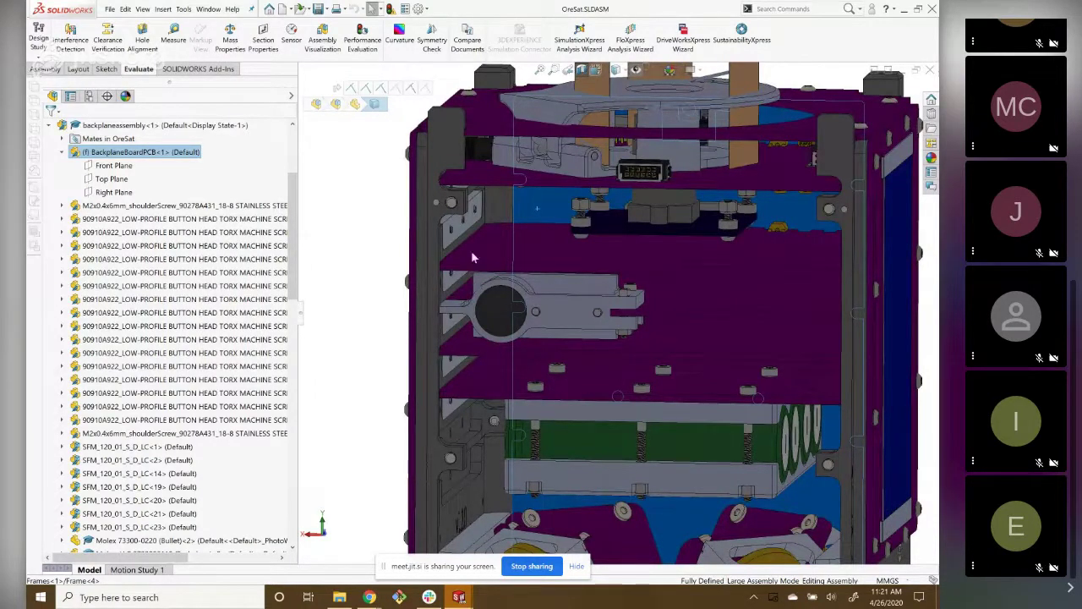
{"action": "scroll", "coordinate": [471, 251], "scroll_direction": "down", "scroll_amount": 1}
{"action": "scroll", "coordinate": [471, 250], "scroll_direction": "down", "scroll_amount": 1}
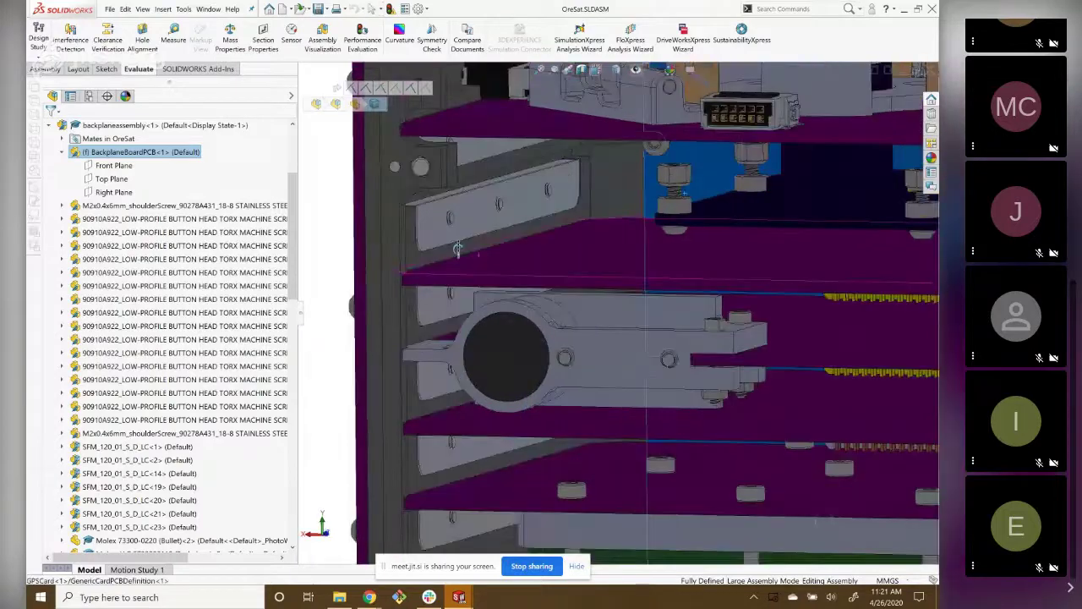
{"action": "middle_click_drag", "start_coordinate": [458, 248], "coordinate": [618, 276]}
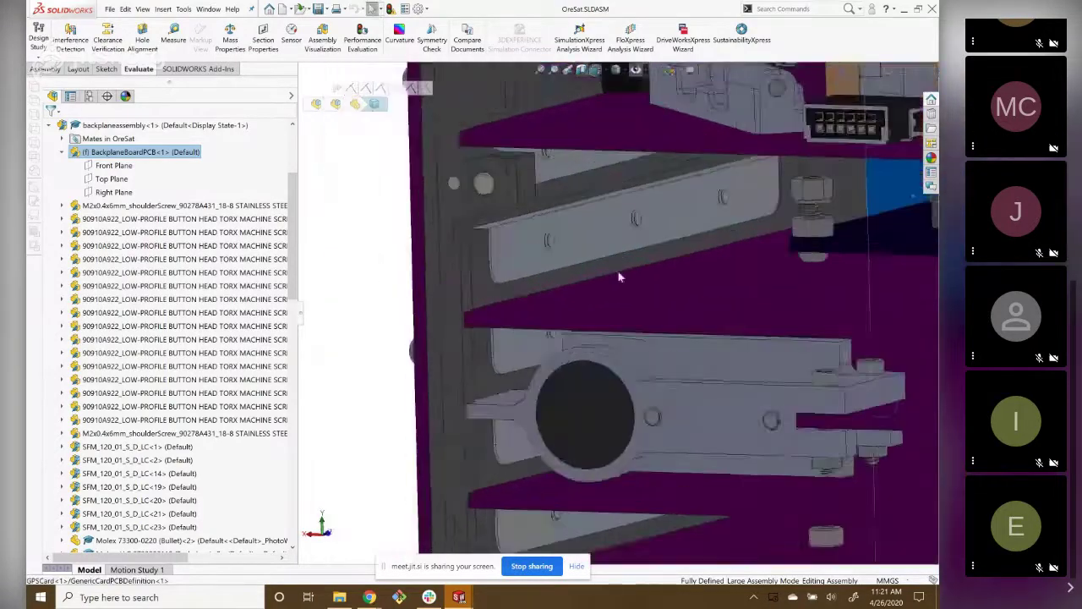
{"action": "scroll", "coordinate": [549, 259], "scroll_direction": "down", "scroll_amount": 2}
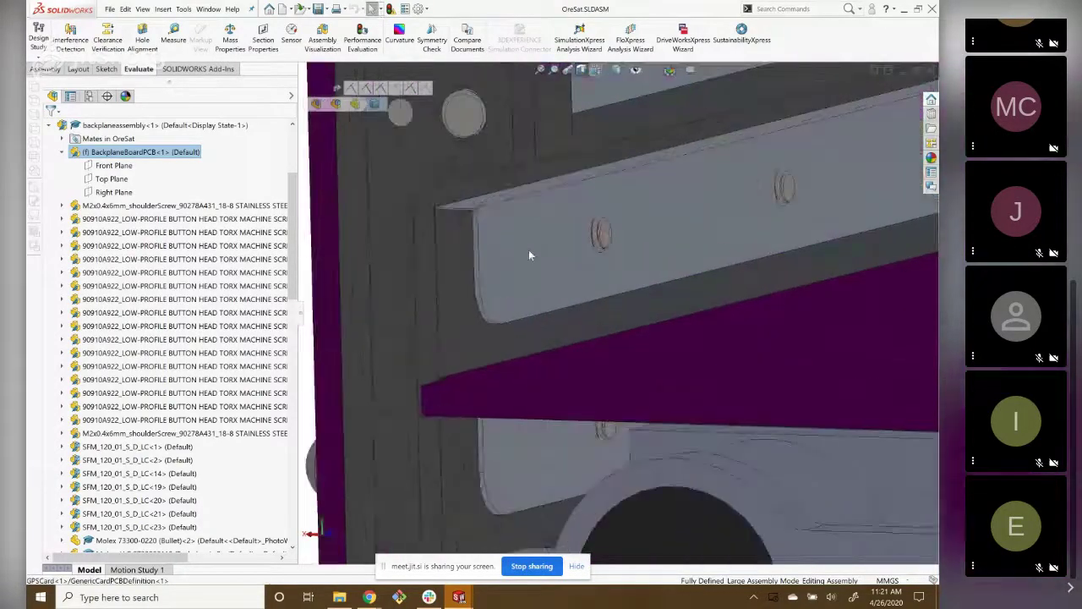
{"action": "scroll", "coordinate": [522, 224], "scroll_direction": "down", "scroll_amount": 1}
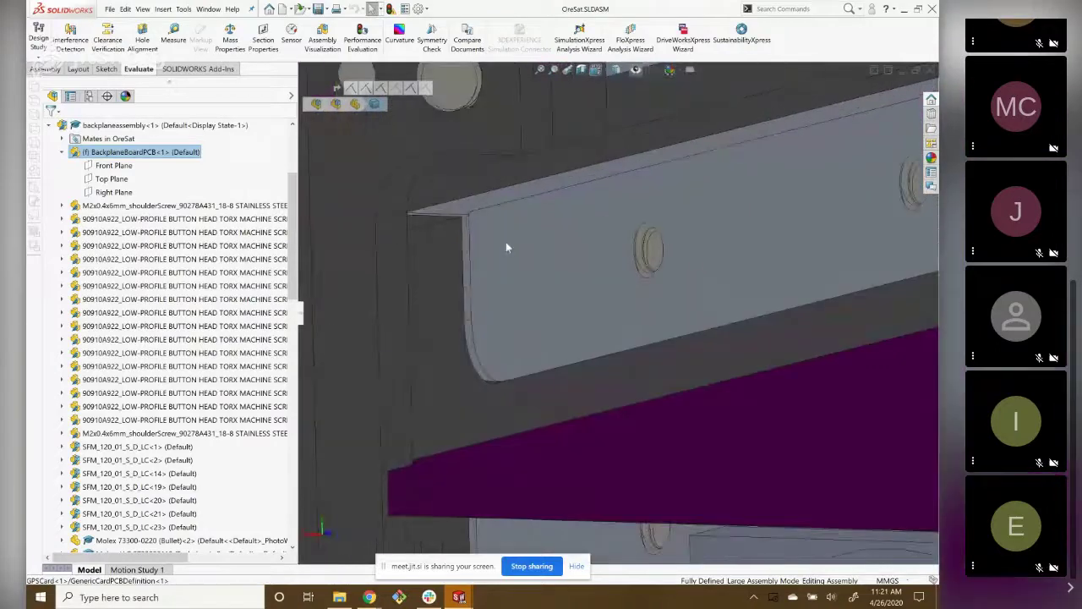
{"action": "mouse_move", "coordinate": [483, 246]}
{"action": "middle_mouse_down"}
{"action": "mouse_move", "coordinate": [505, 234]}
{"action": "mouse_move", "coordinate": [675, 296]}
{"action": "middle_mouse_up"}
{"action": "scroll", "coordinate": [675, 296], "scroll_direction": "up", "scroll_amount": 3}
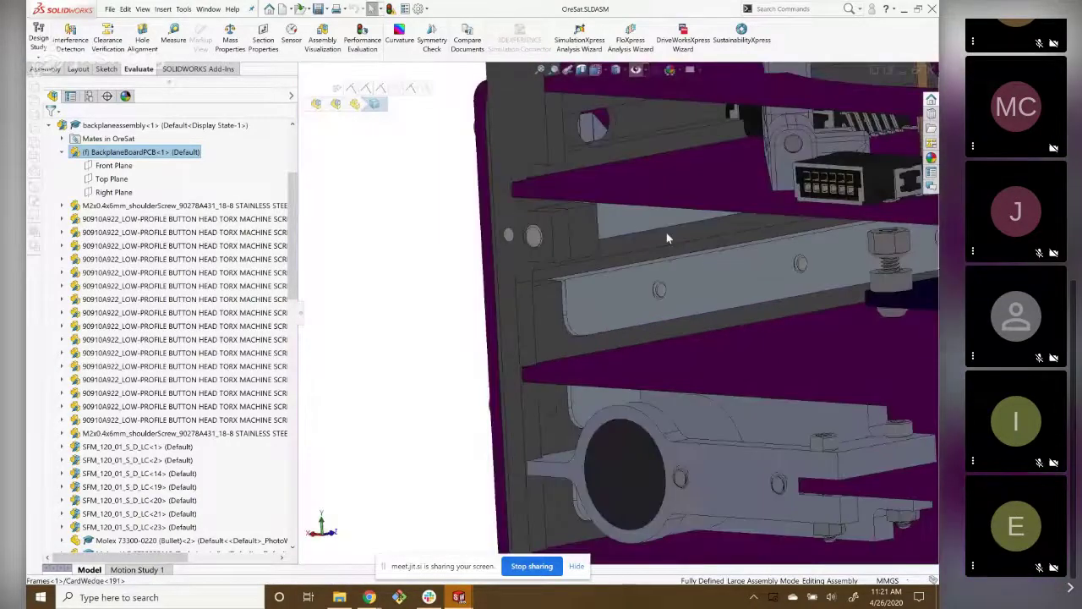
Add a section view cut at -19.00 mm offset and accept it.
{"action": "left_click", "coordinate": [581, 69]}
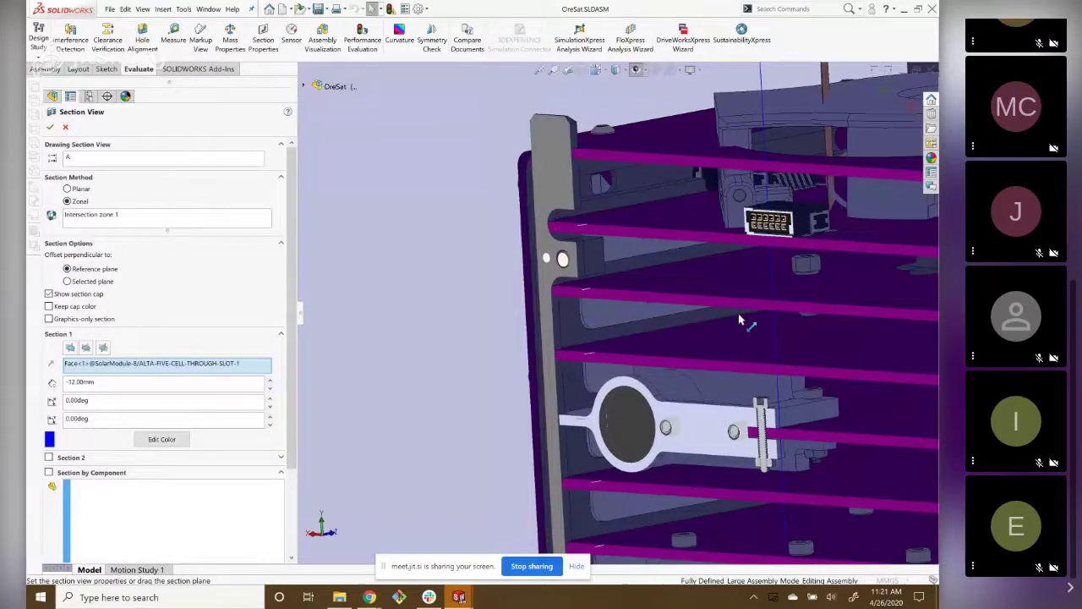
{"action": "left_click_drag", "start_coordinate": [739, 320], "coordinate": [764, 301]}
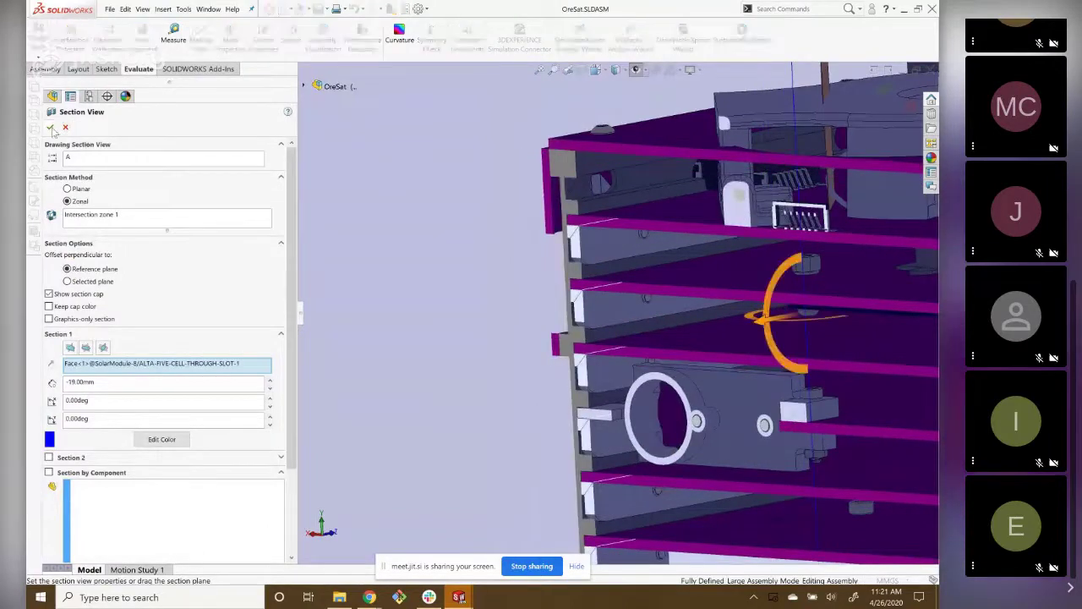
{"action": "left_click", "coordinate": [50, 127]}
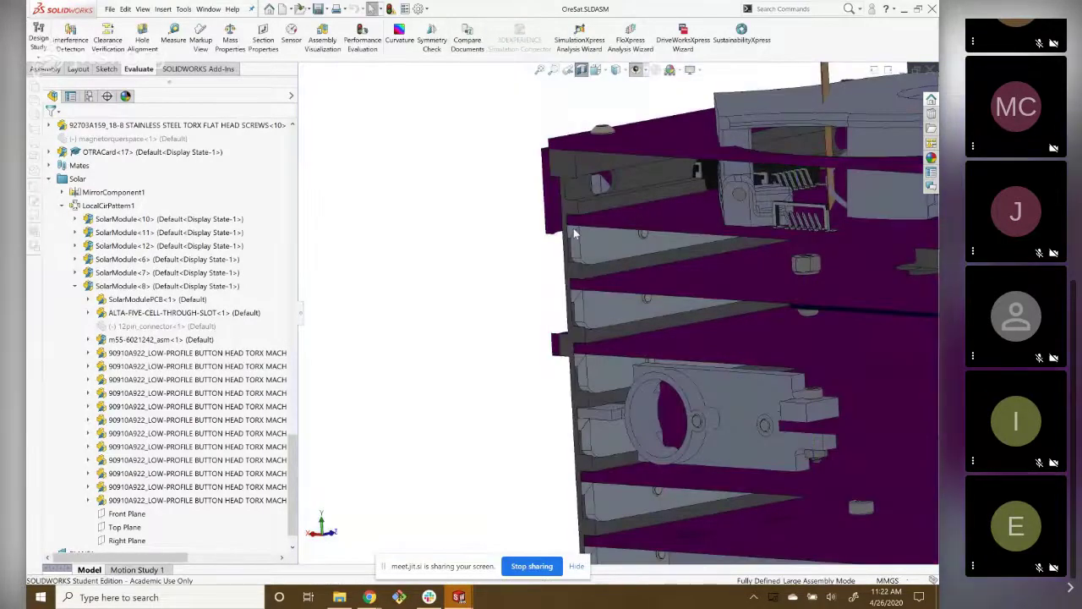
{"action": "scroll", "coordinate": [573, 228], "scroll_direction": "down", "scroll_amount": 3}
{"action": "scroll", "coordinate": [587, 252], "scroll_direction": "down", "scroll_amount": 2}
{"action": "scroll", "coordinate": [611, 244], "scroll_direction": "down", "scroll_amount": 2}
{"action": "scroll", "coordinate": [575, 266], "scroll_direction": "down", "scroll_amount": 2}
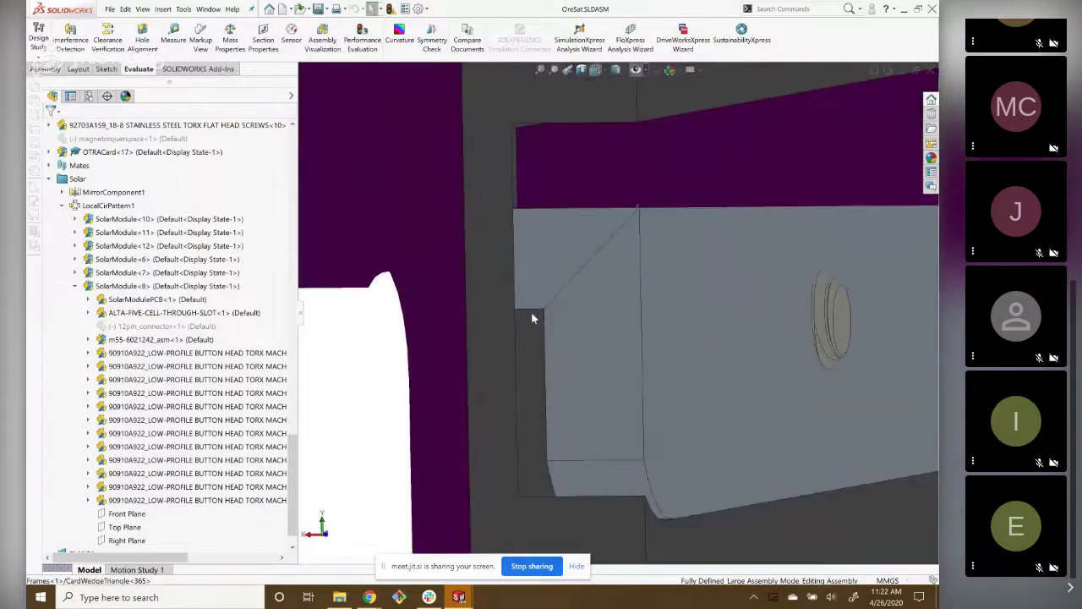
{"action": "scroll", "coordinate": [534, 313], "scroll_direction": "down", "scroll_amount": 2}
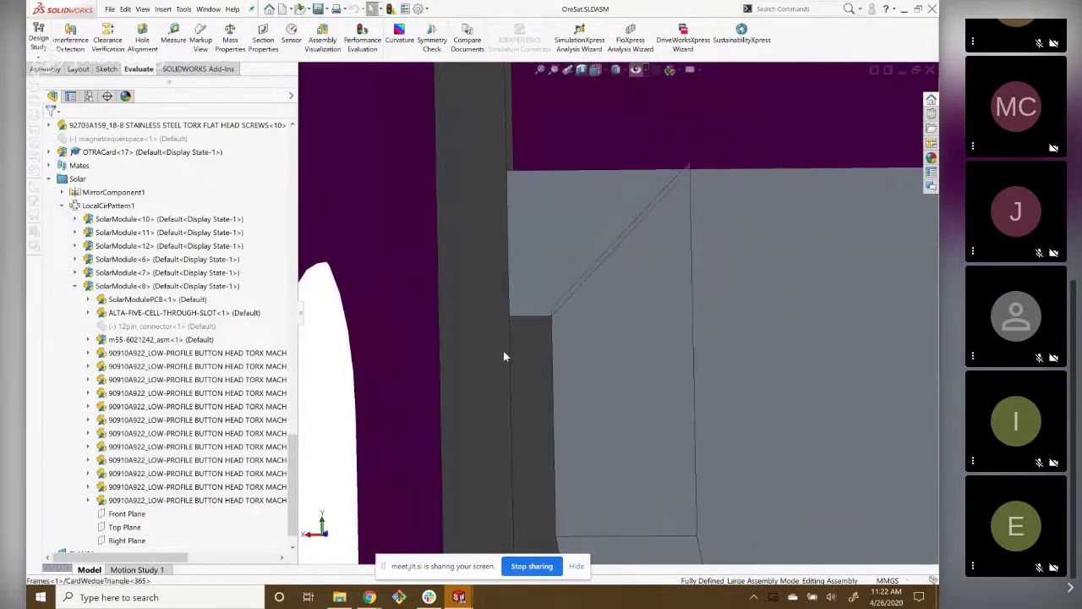
{"action": "scroll", "coordinate": [620, 313], "scroll_direction": "up", "scroll_amount": 2}
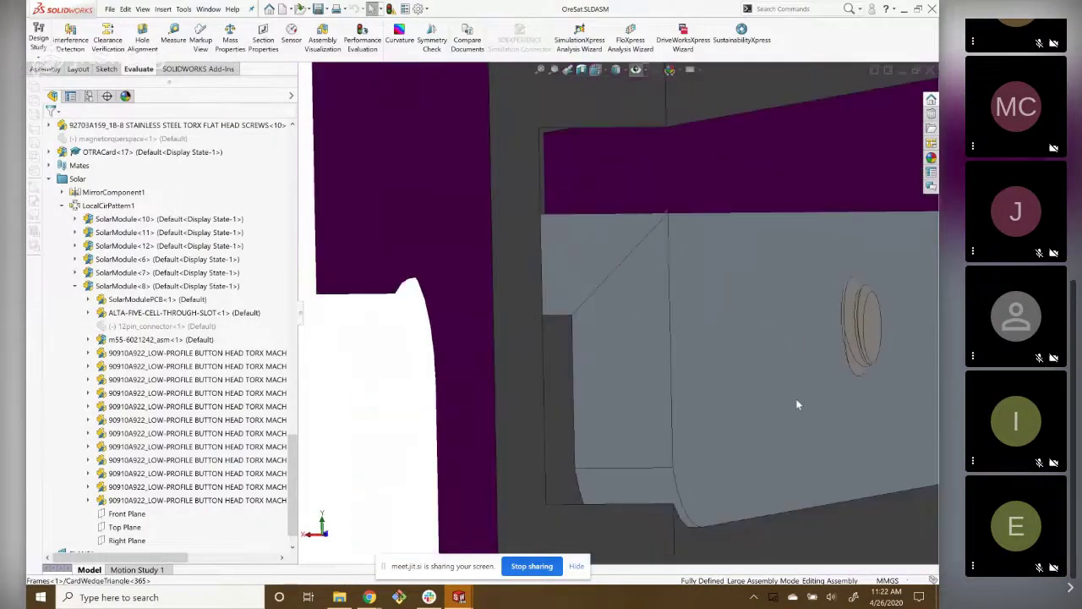
{"action": "scroll", "coordinate": [594, 401], "scroll_direction": "up", "scroll_amount": 2}
{"action": "scroll", "coordinate": [681, 375], "scroll_direction": "up", "scroll_amount": 2}
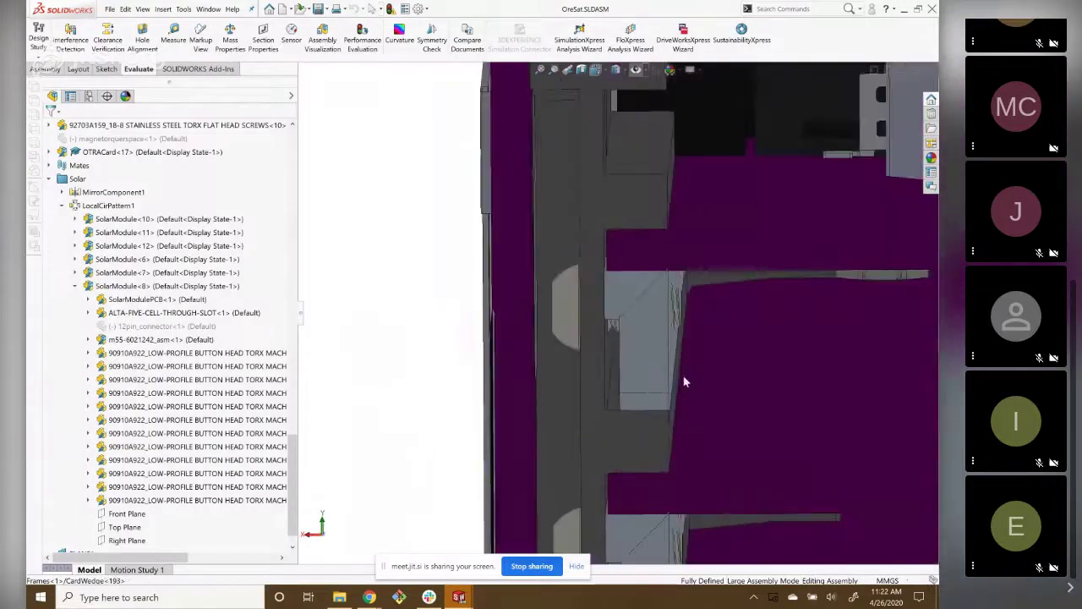
{"action": "left_click", "coordinate": [653, 333]}
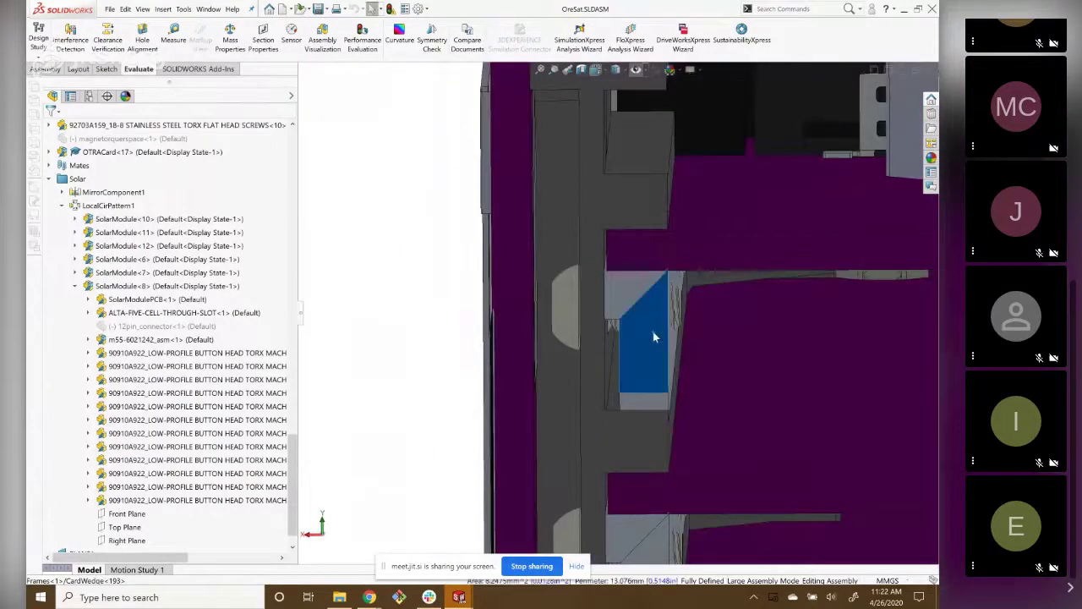
{"action": "left_click", "coordinate": [621, 292]}
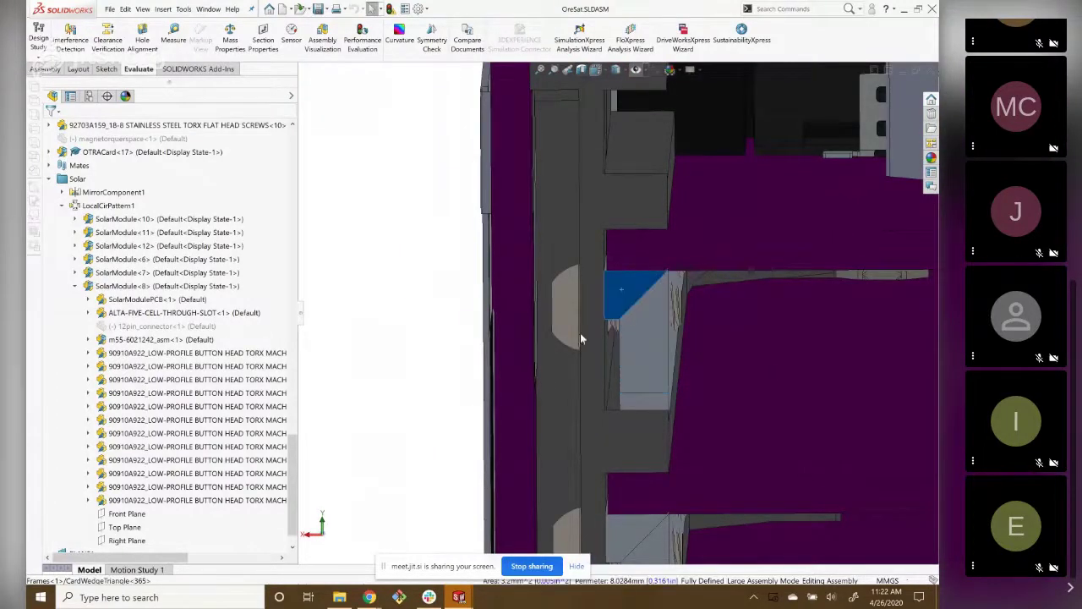
{"action": "scroll", "coordinate": [626, 309], "scroll_direction": "down", "scroll_amount": 1}
{"action": "scroll", "coordinate": [626, 309], "scroll_direction": "down", "scroll_amount": 1}
{"action": "scroll", "coordinate": [623, 302], "scroll_direction": "down", "scroll_amount": 1}
{"action": "scroll", "coordinate": [624, 302], "scroll_direction": "down", "scroll_amount": 1}
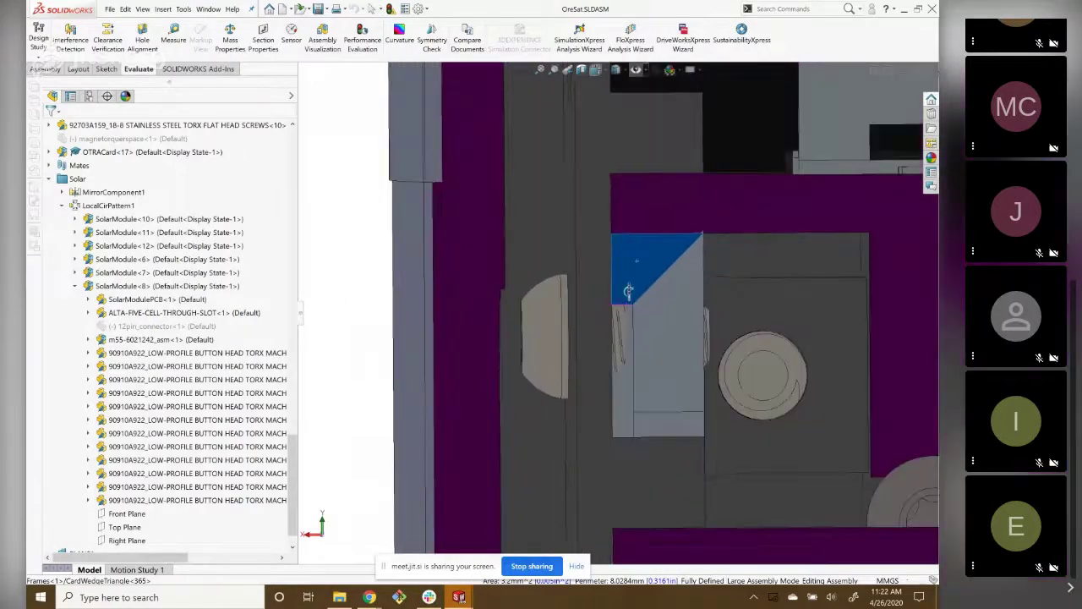
{"action": "scroll", "coordinate": [625, 292], "scroll_direction": "down", "scroll_amount": 1}
{"action": "middle_click_drag", "start_coordinate": [633, 289], "coordinate": [626, 285]}
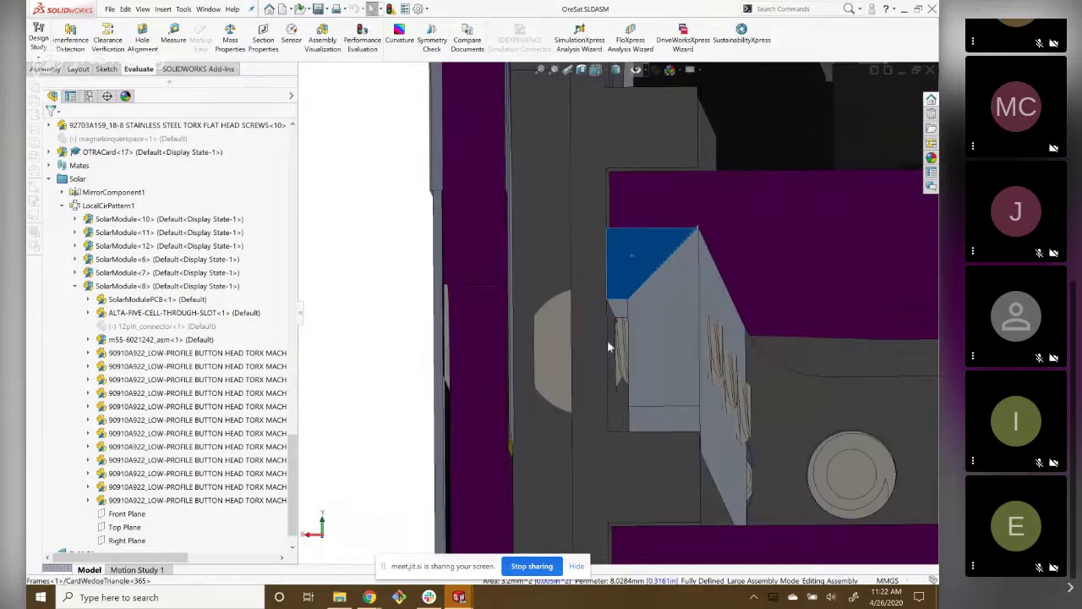
{"action": "middle_click_drag", "start_coordinate": [550, 348], "coordinate": [640, 360]}
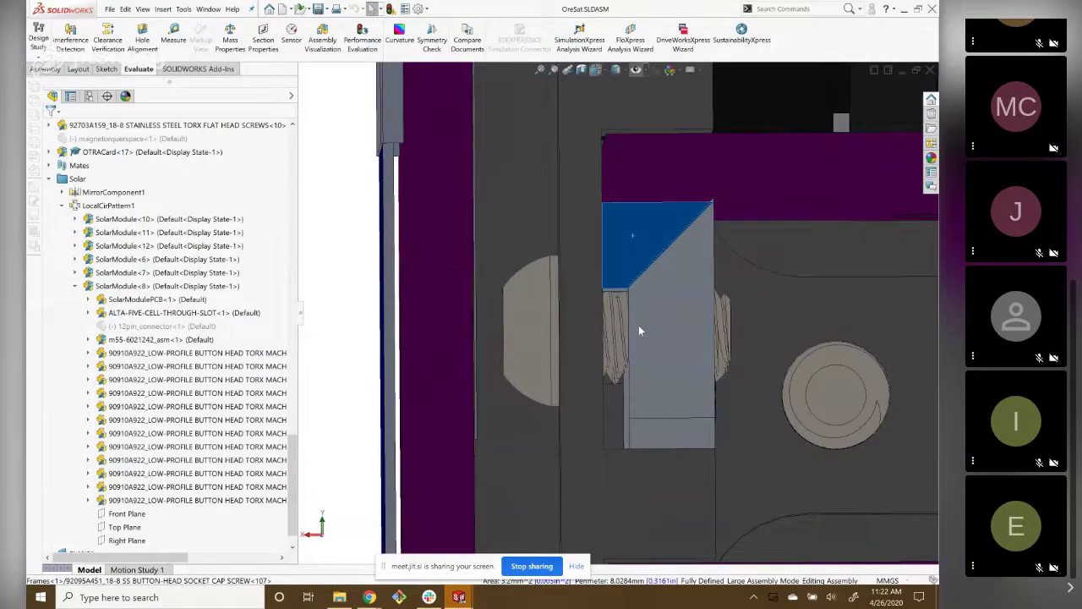
{"action": "left_click", "coordinate": [676, 310]}
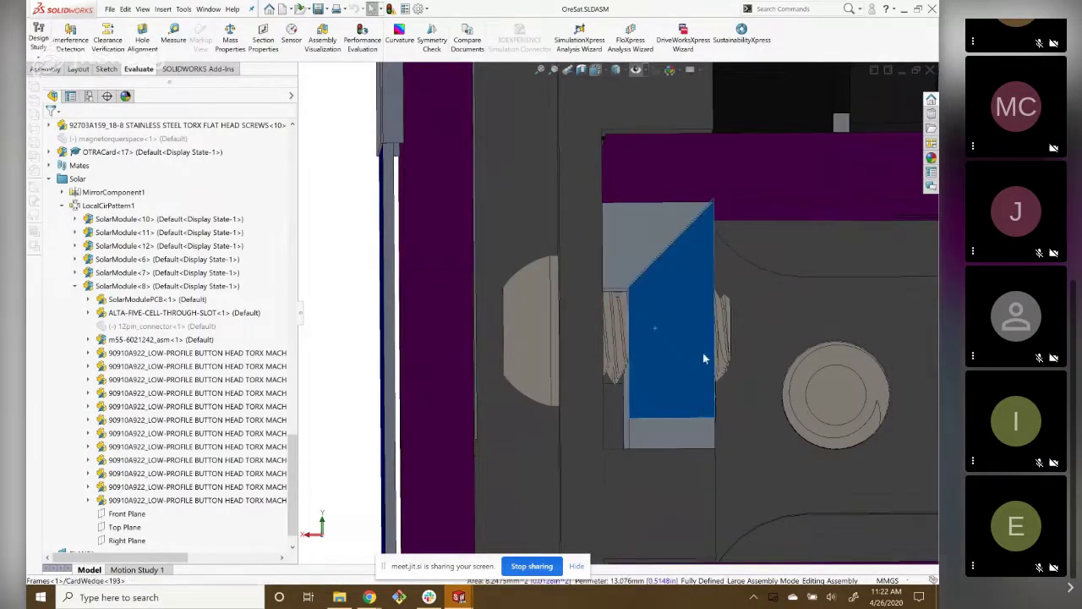
{"action": "scroll", "coordinate": [613, 360], "scroll_direction": "up", "scroll_amount": 2}
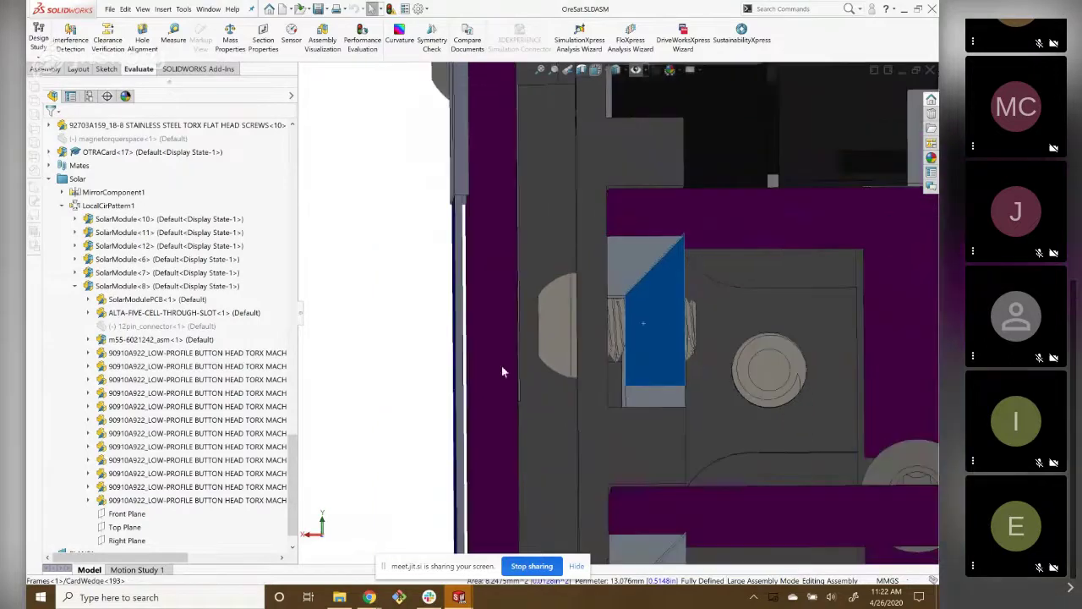
{"action": "left_click", "coordinate": [635, 256]}
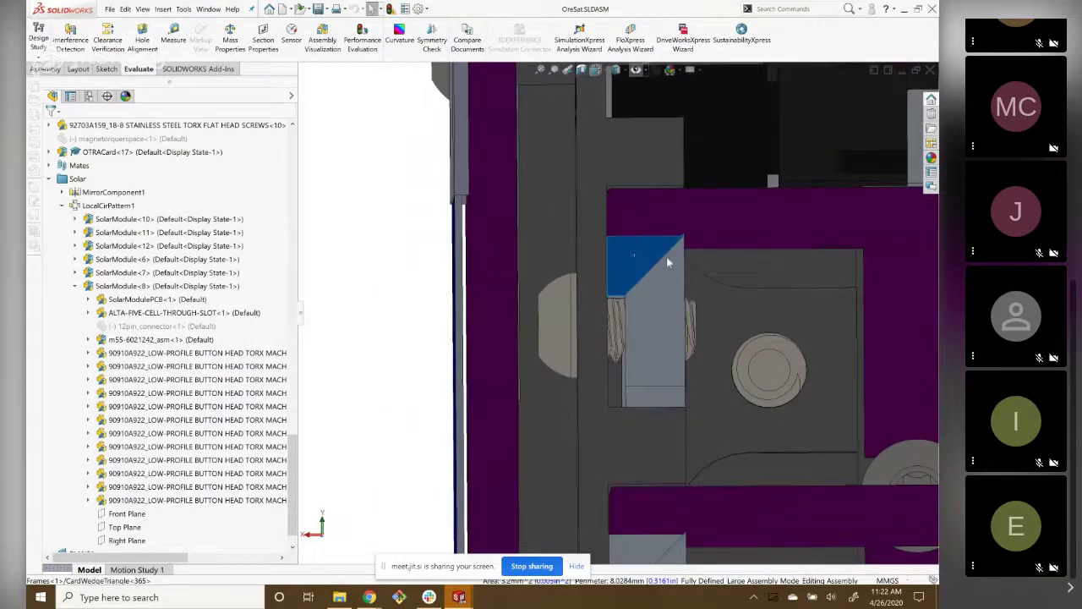
{"action": "scroll", "coordinate": [639, 236], "scroll_direction": "up", "scroll_amount": 2}
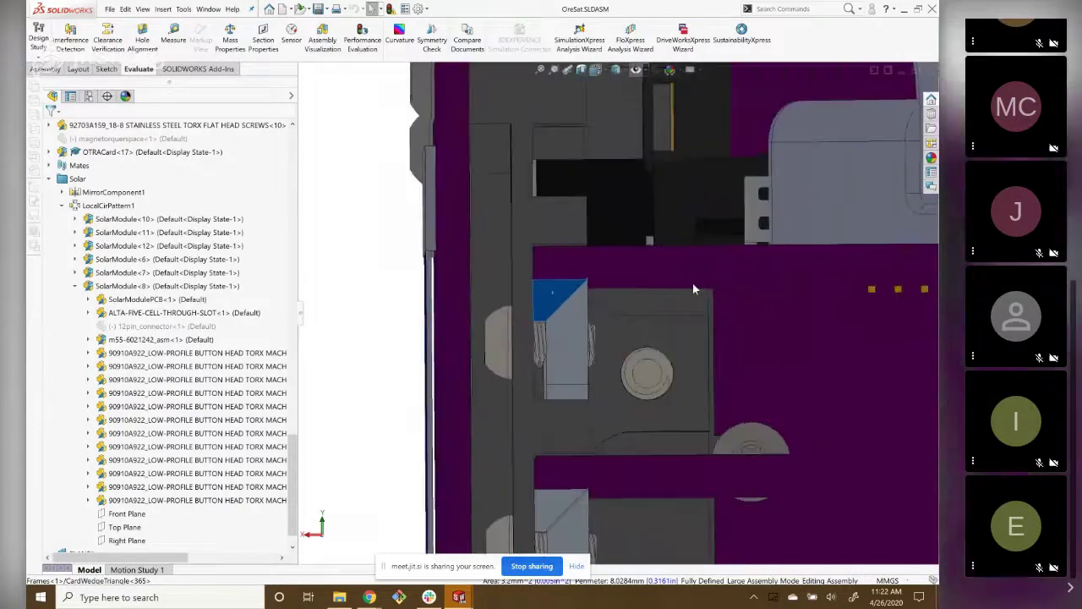
{"action": "middle_click_drag", "start_coordinate": [561, 315], "coordinate": [463, 316]}
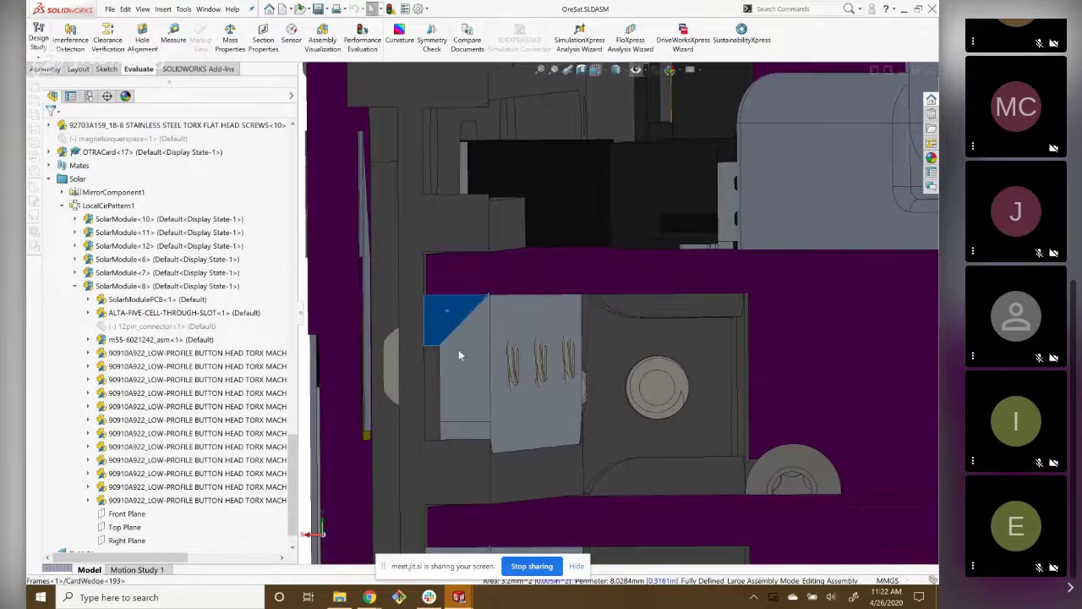
{"action": "scroll", "coordinate": [459, 350], "scroll_direction": "down", "scroll_amount": 2}
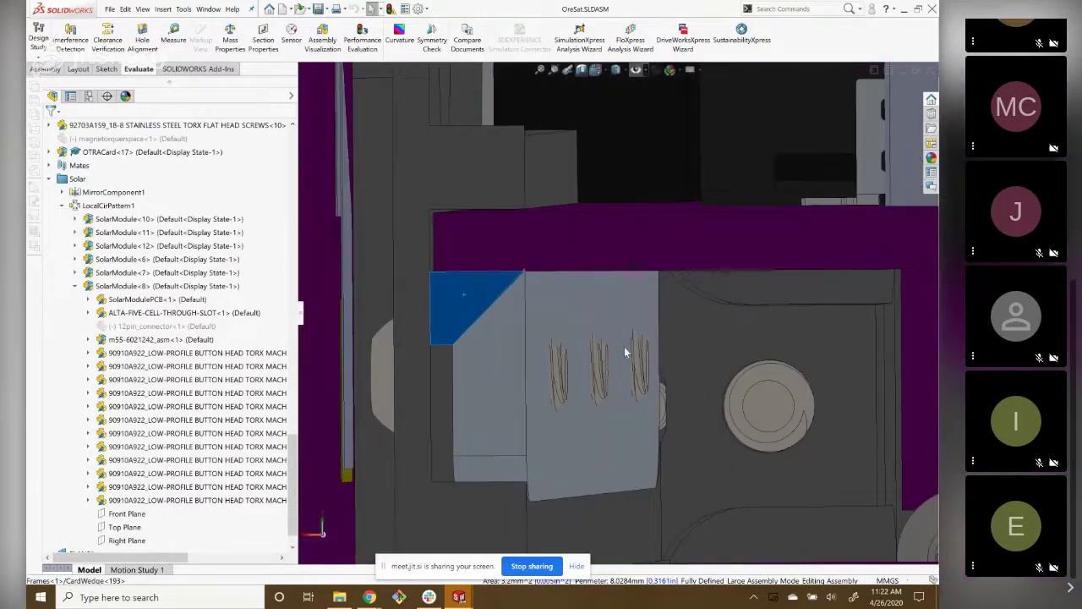
{"action": "scroll", "coordinate": [472, 272], "scroll_direction": "down", "scroll_amount": 2}
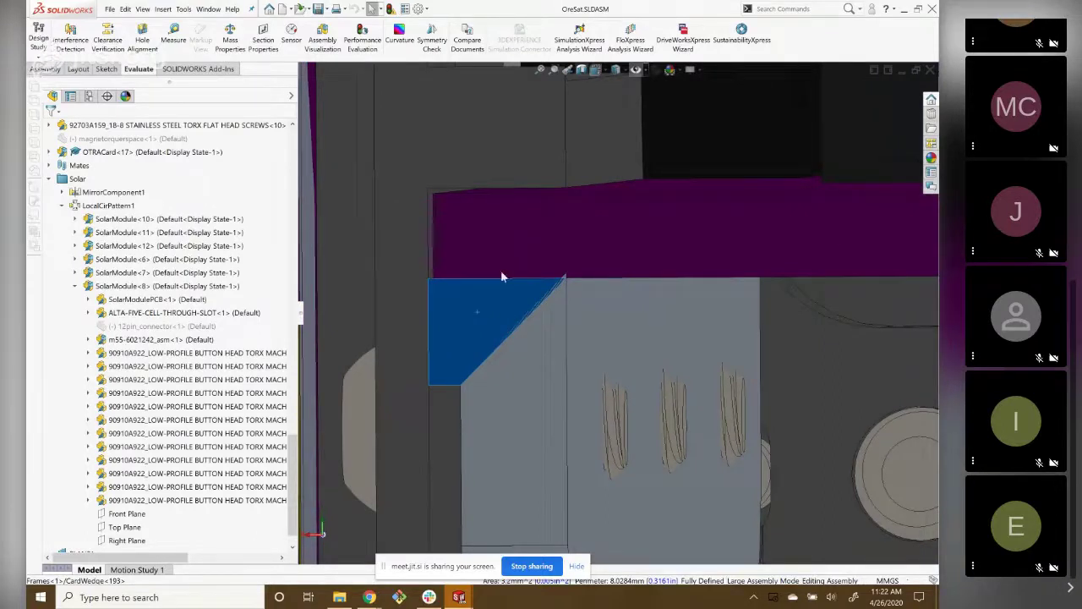
{"action": "middle_click_drag", "start_coordinate": [498, 258], "coordinate": [527, 276]}
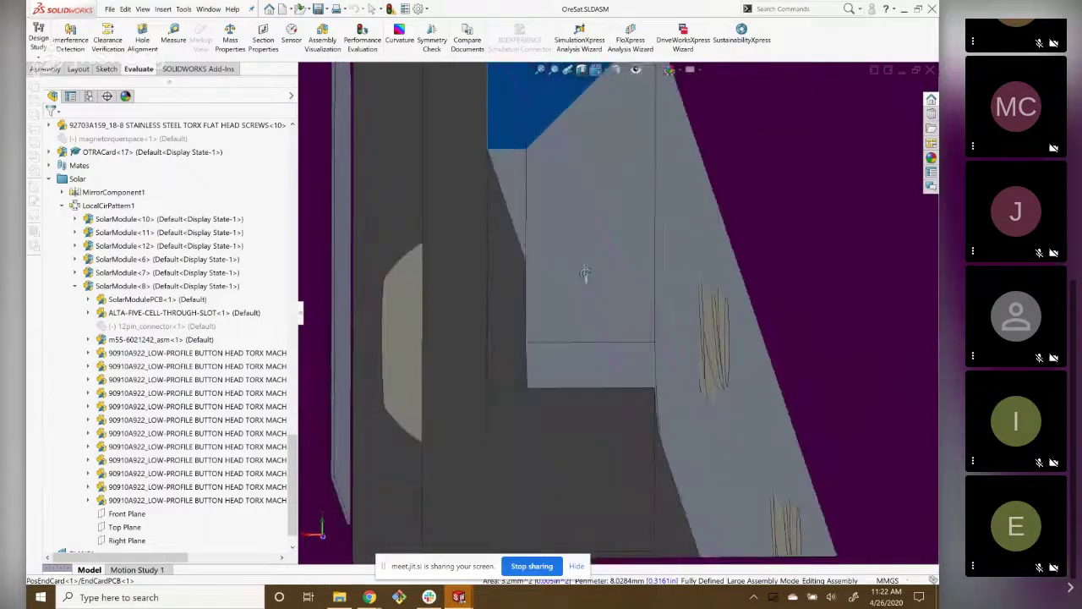
{"action": "mouse_move", "coordinate": [527, 277]}
{"action": "middle_mouse_down"}
{"action": "mouse_move", "coordinate": [579, 291]}
{"action": "mouse_move", "coordinate": [656, 195]}
{"action": "mouse_move", "coordinate": [609, 284]}
{"action": "middle_mouse_up"}
{"action": "left_click", "coordinate": [589, 292]}
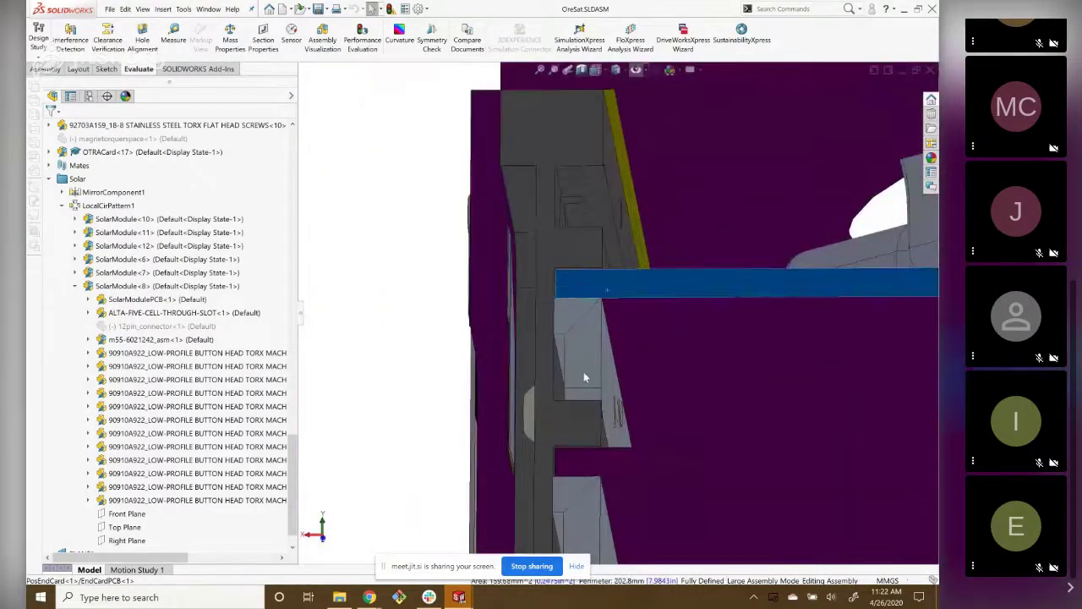
{"action": "left_click", "coordinate": [573, 468]}
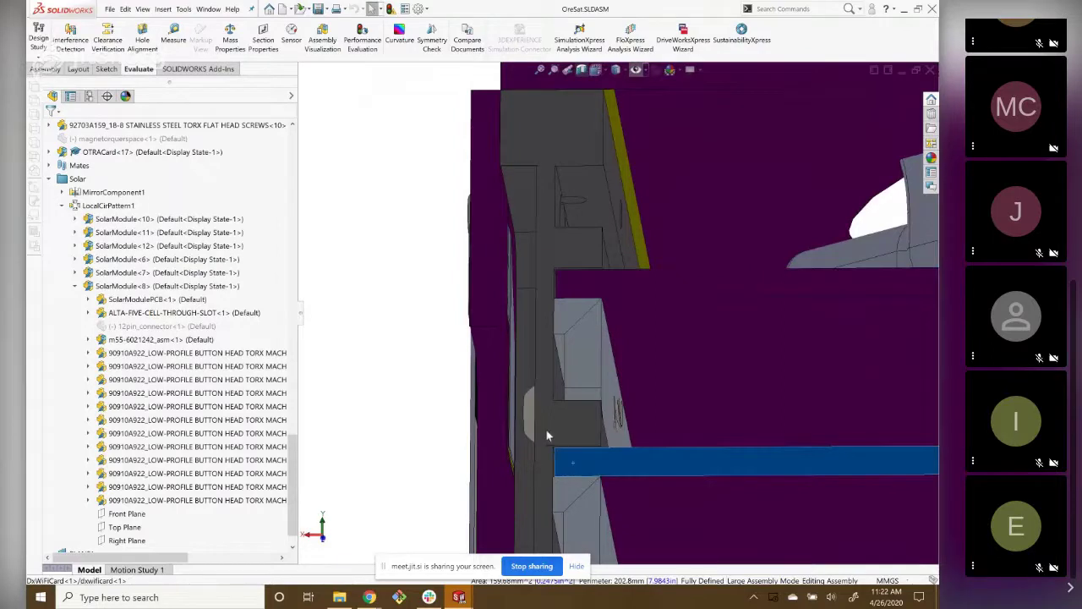
{"action": "mouse_move", "coordinate": [547, 430]}
{"action": "middle_mouse_down"}
{"action": "mouse_move", "coordinate": [618, 382]}
{"action": "mouse_move", "coordinate": [558, 345]}
{"action": "mouse_move", "coordinate": [680, 451]}
{"action": "middle_mouse_up"}
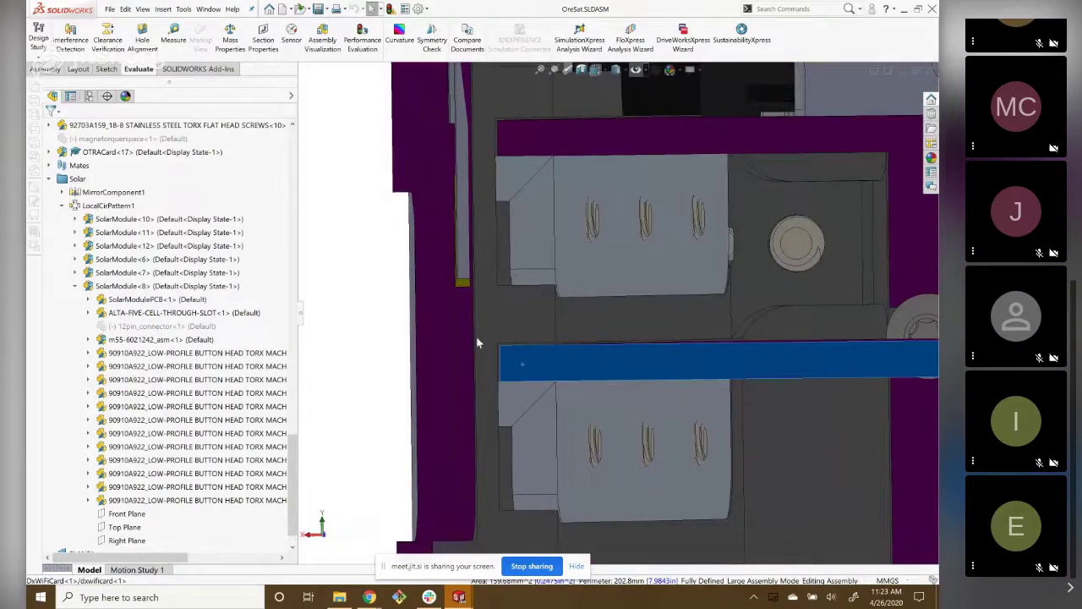
{"action": "middle_click_drag", "start_coordinate": [617, 274], "coordinate": [720, 278]}
{"action": "scroll", "coordinate": [721, 277], "scroll_direction": "up", "scroll_amount": 2}
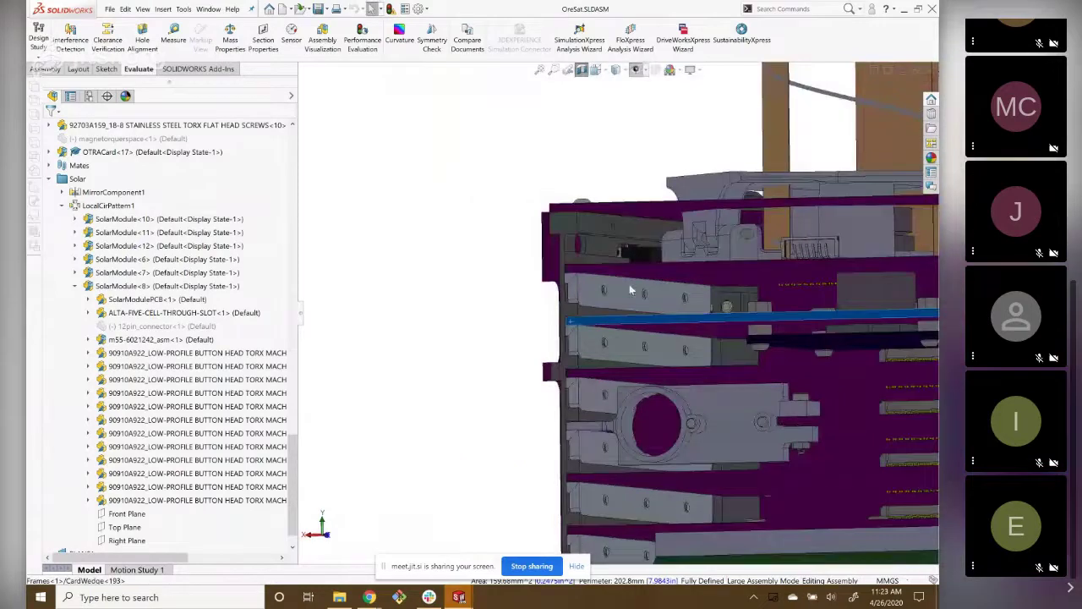
{"action": "scroll", "coordinate": [597, 263], "scroll_direction": "up", "scroll_amount": 1}
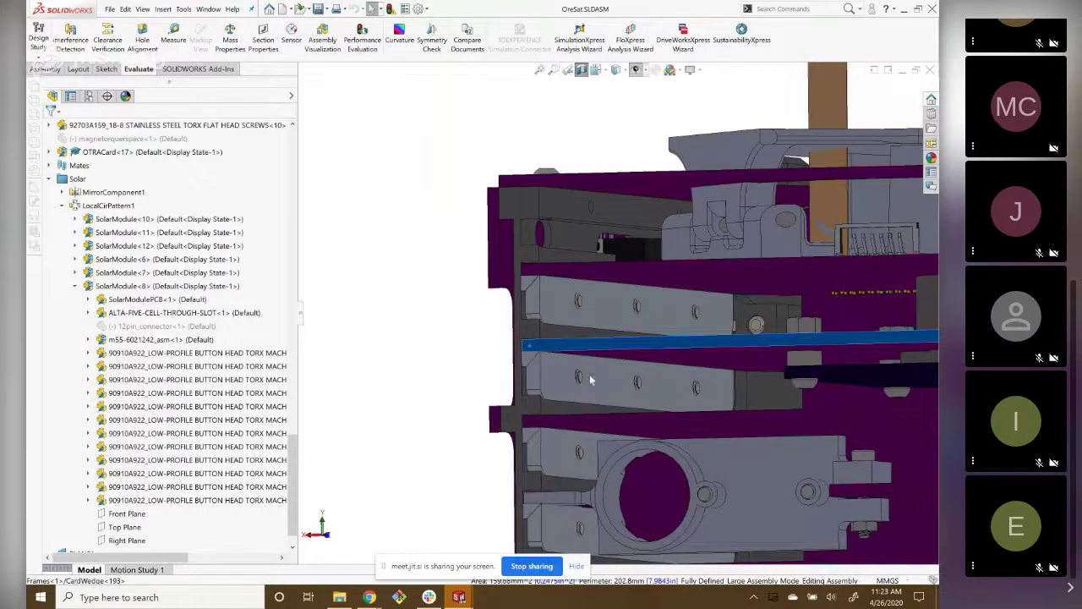
{"action": "scroll", "coordinate": [668, 372], "scroll_direction": "down", "scroll_amount": 2}
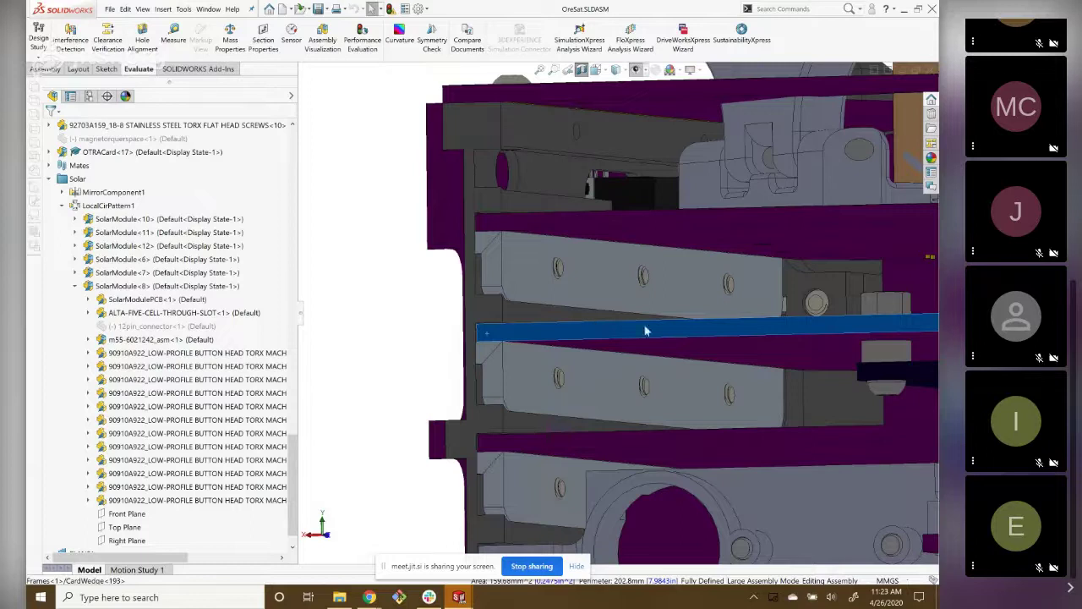
Orbit and zoom toward the card slots and the nearest card wedge.
{"action": "mouse_move", "coordinate": [513, 360]}
{"action": "middle_mouse_down"}
{"action": "mouse_move", "coordinate": [565, 433]}
{"action": "mouse_move", "coordinate": [562, 395]}
{"action": "middle_mouse_up"}
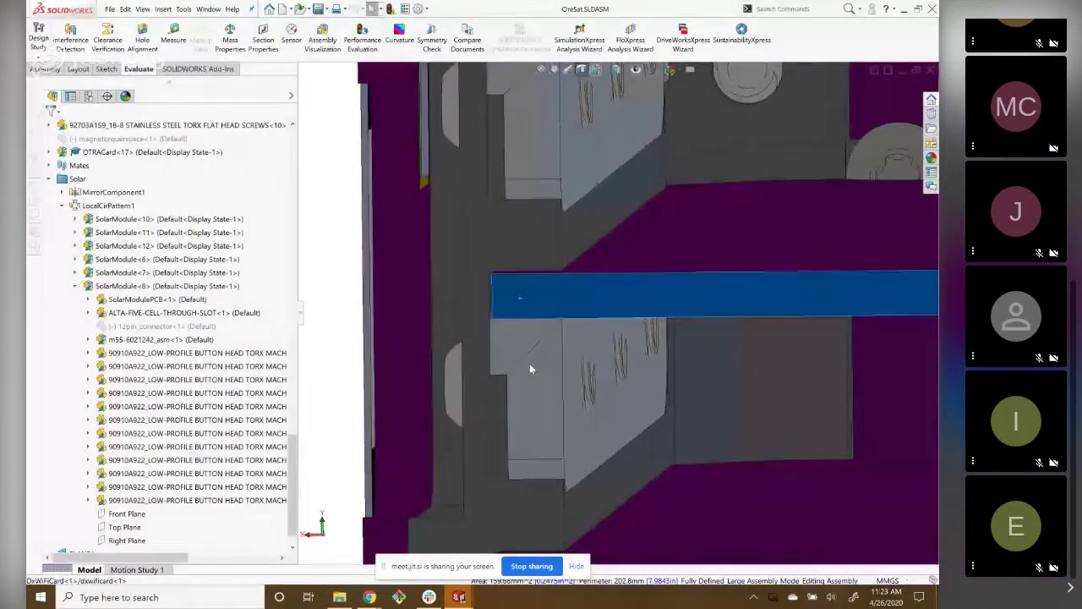
{"action": "left_click_drag", "start_coordinate": [529, 365], "coordinate": [542, 389]}
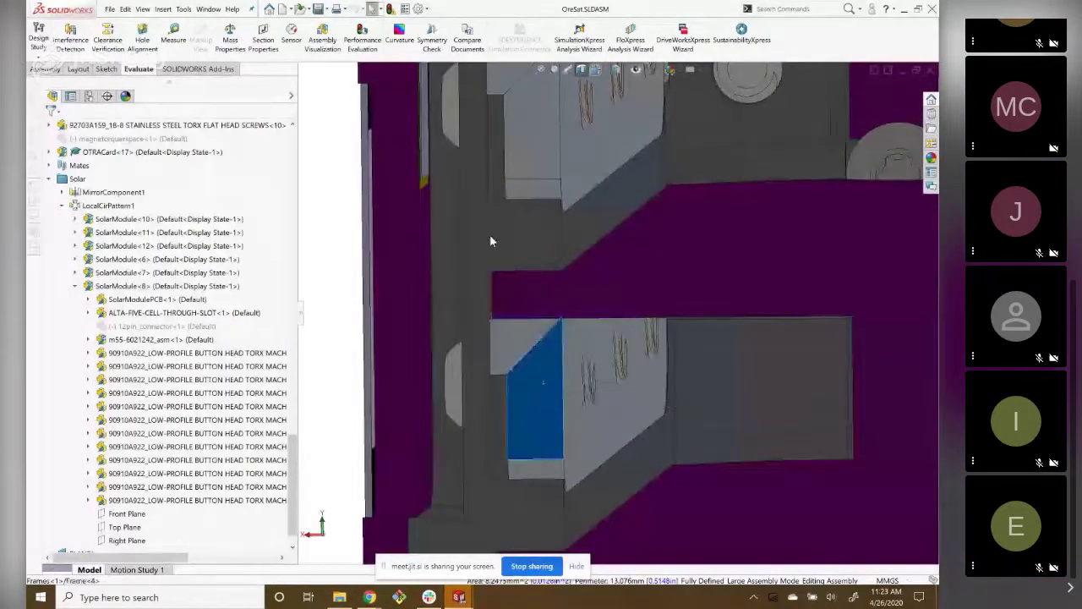
{"action": "scroll", "coordinate": [573, 455], "scroll_direction": "up", "scroll_amount": 5}
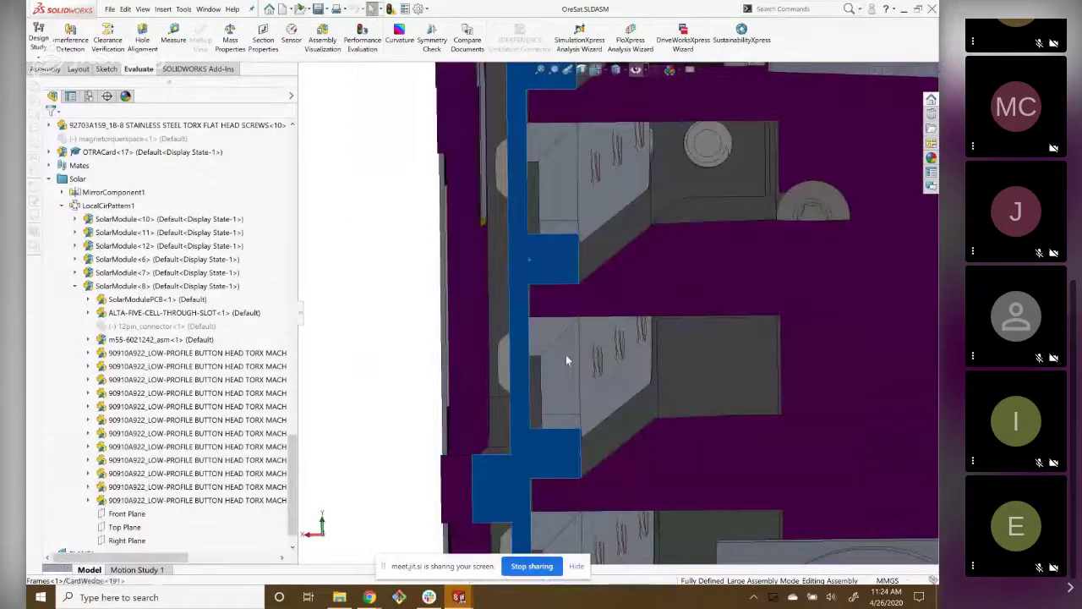
{"action": "scroll", "coordinate": [565, 354], "scroll_direction": "down", "scroll_amount": 3}
{"action": "scroll", "coordinate": [572, 220], "scroll_direction": "up", "scroll_amount": 2}
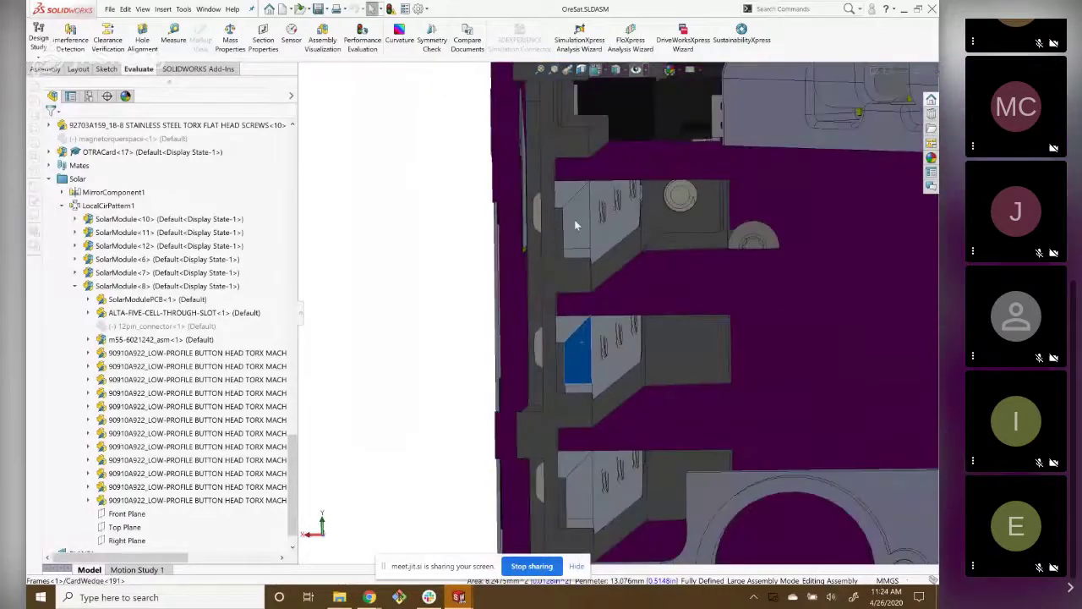
{"action": "scroll", "coordinate": [590, 245], "scroll_direction": "up", "scroll_amount": 2}
{"action": "scroll", "coordinate": [583, 244], "scroll_direction": "up", "scroll_amount": 2}
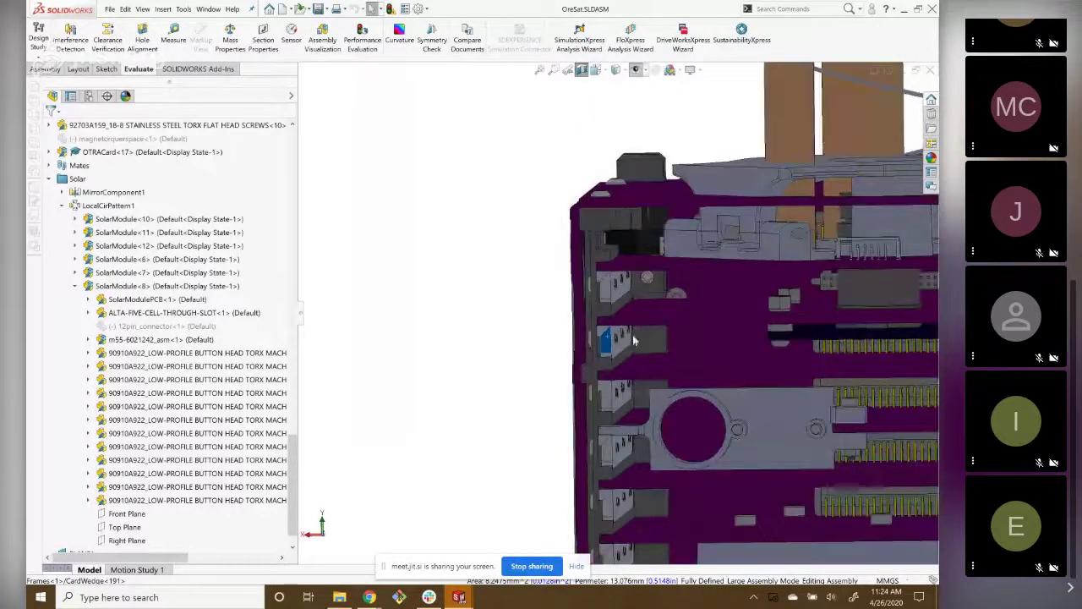
{"action": "scroll", "coordinate": [628, 298], "scroll_direction": "down", "scroll_amount": 2}
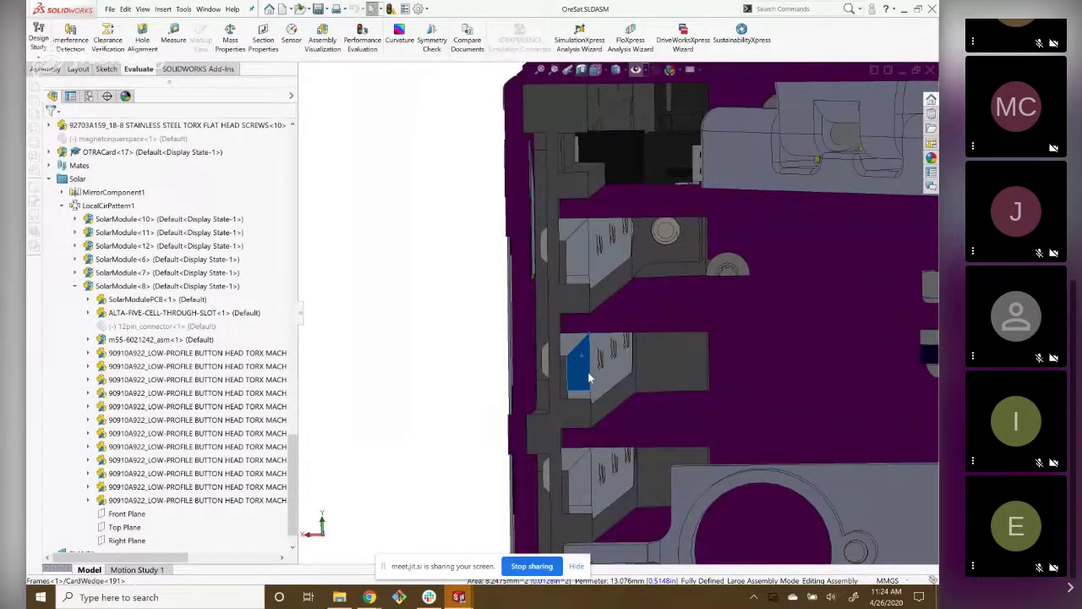
Zoom in close on a card wedge's triangular face along the sectioned stack.
{"action": "scroll", "coordinate": [578, 361], "scroll_direction": "up", "scroll_amount": 3}
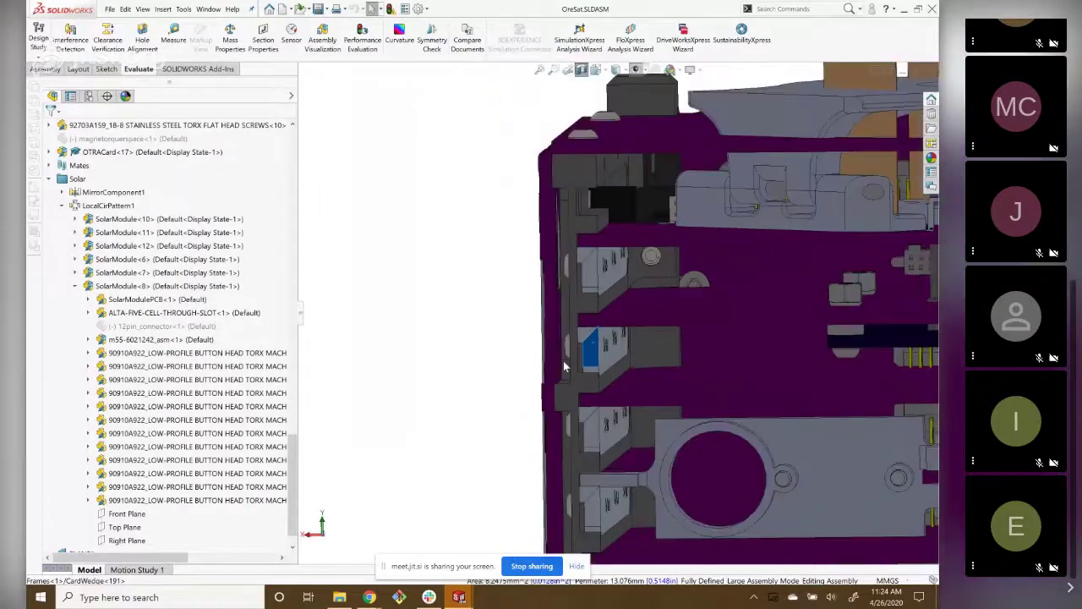
{"action": "scroll", "coordinate": [634, 286], "scroll_direction": "down", "scroll_amount": 3}
{"action": "scroll", "coordinate": [634, 286], "scroll_direction": "down", "scroll_amount": 2}
{"action": "scroll", "coordinate": [635, 286], "scroll_direction": "down", "scroll_amount": 1}
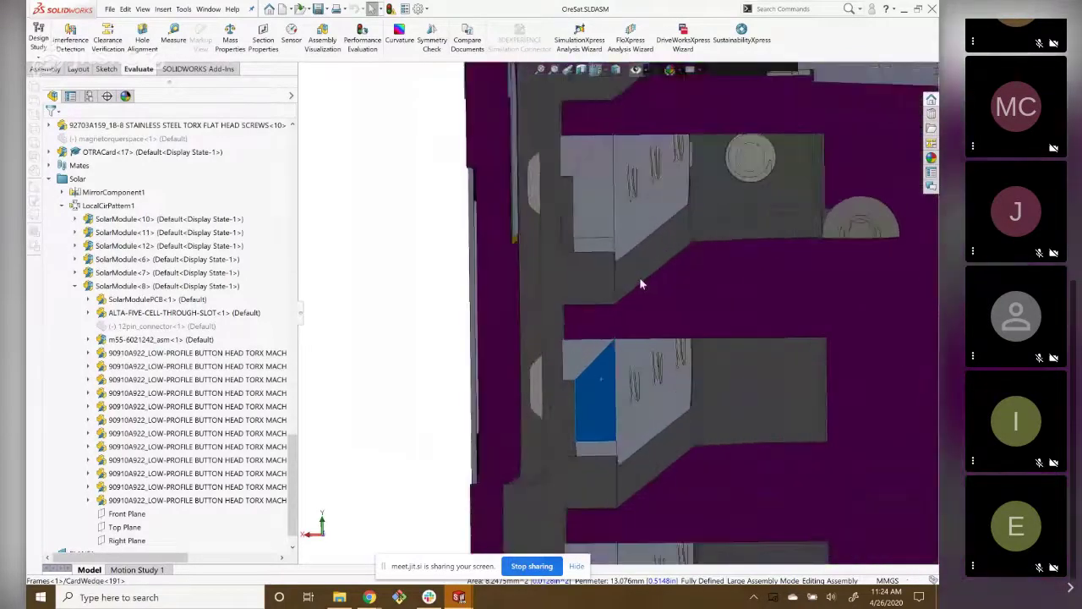
{"action": "scroll", "coordinate": [636, 283], "scroll_direction": "down", "scroll_amount": 2}
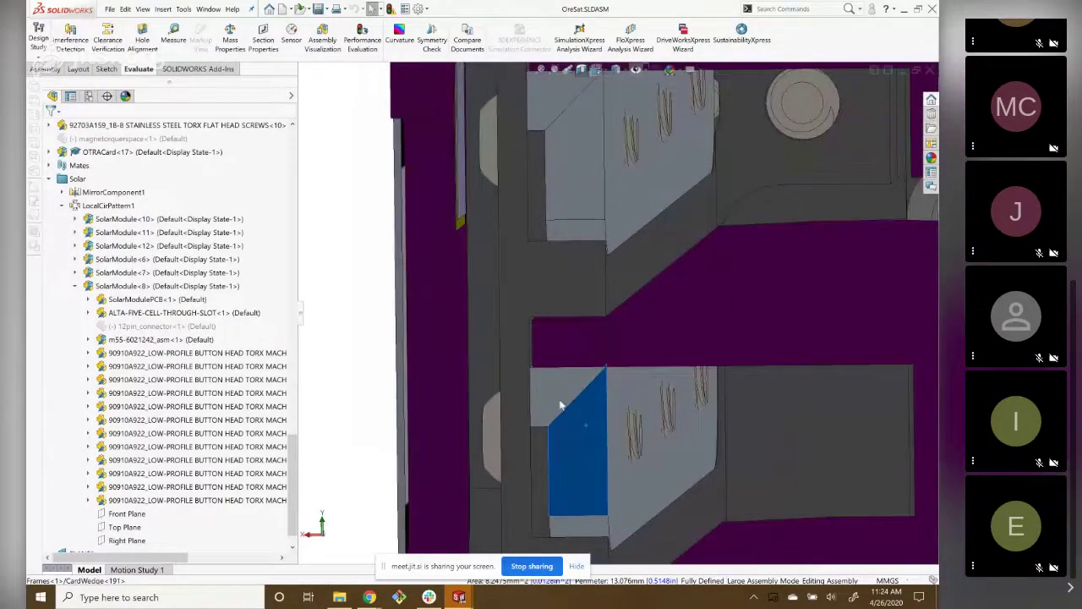
{"action": "scroll", "coordinate": [561, 398], "scroll_direction": "down", "scroll_amount": 2}
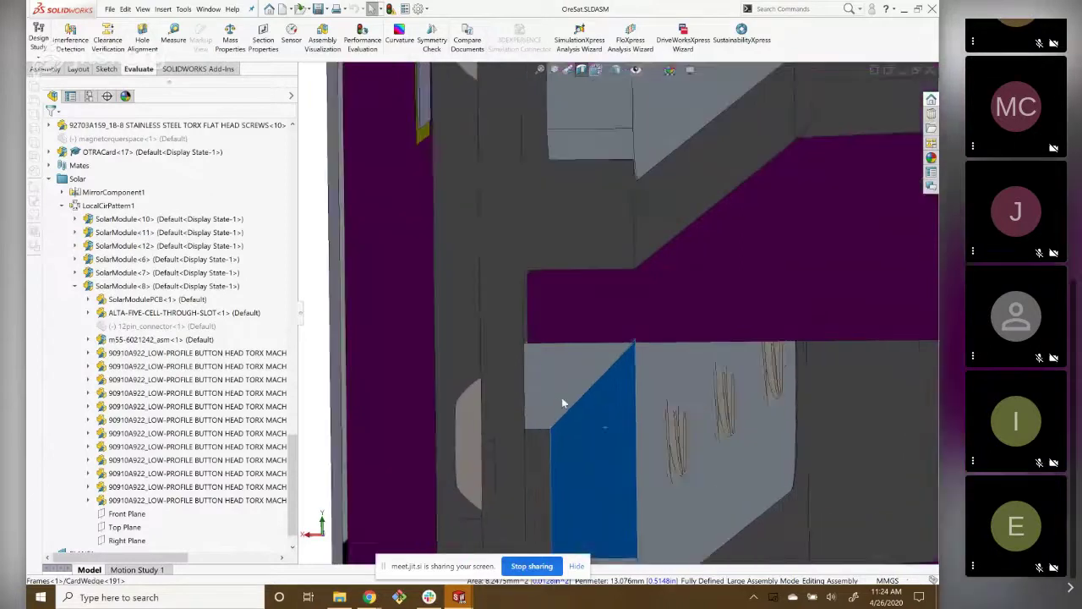
{"action": "scroll", "coordinate": [584, 393], "scroll_direction": "down", "scroll_amount": 1}
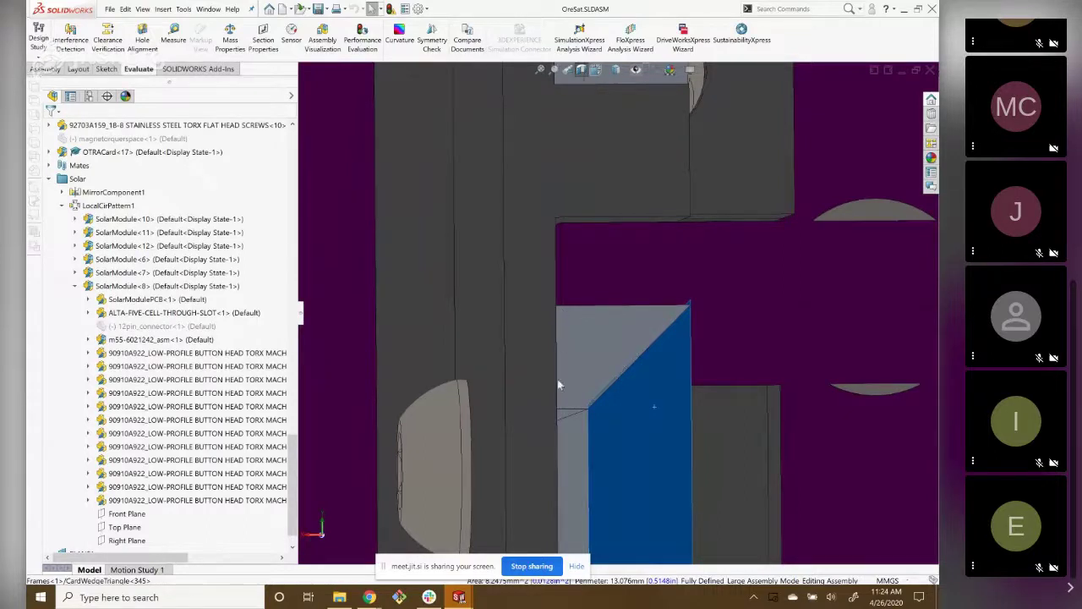
{"action": "scroll", "coordinate": [583, 415], "scroll_direction": "up", "scroll_amount": 1}
{"action": "scroll", "coordinate": [604, 419], "scroll_direction": "up", "scroll_amount": 1}
{"action": "scroll", "coordinate": [604, 406], "scroll_direction": "up", "scroll_amount": 1}
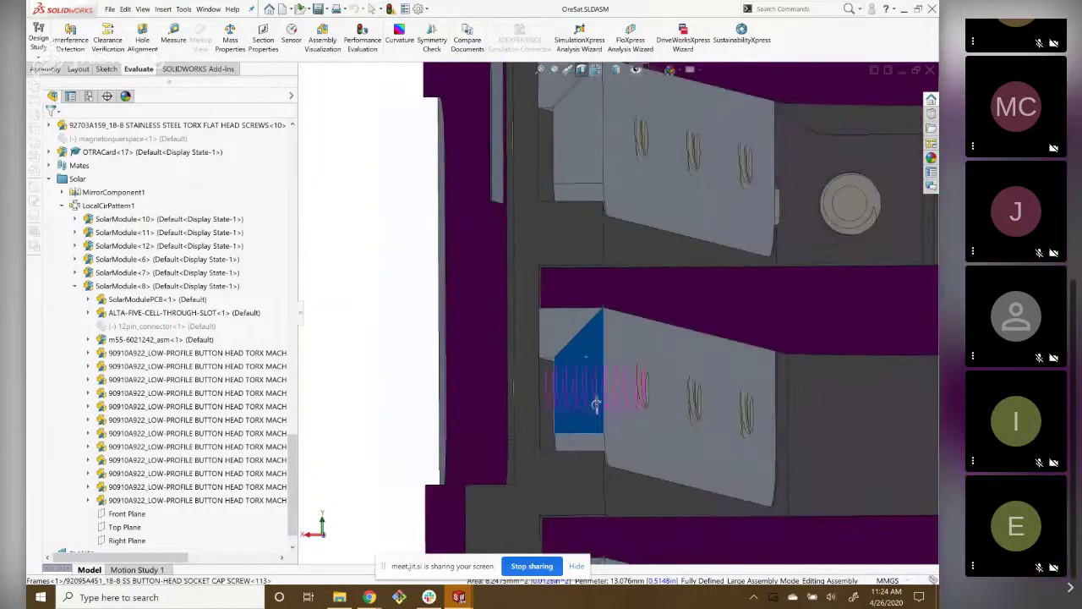
{"action": "scroll", "coordinate": [690, 413], "scroll_direction": "up", "scroll_amount": 1}
{"action": "scroll", "coordinate": [640, 321], "scroll_direction": "up", "scroll_amount": 1}
{"action": "scroll", "coordinate": [639, 321], "scroll_direction": "down", "scroll_amount": 1}
{"action": "scroll", "coordinate": [634, 326], "scroll_direction": "down", "scroll_amount": 1}
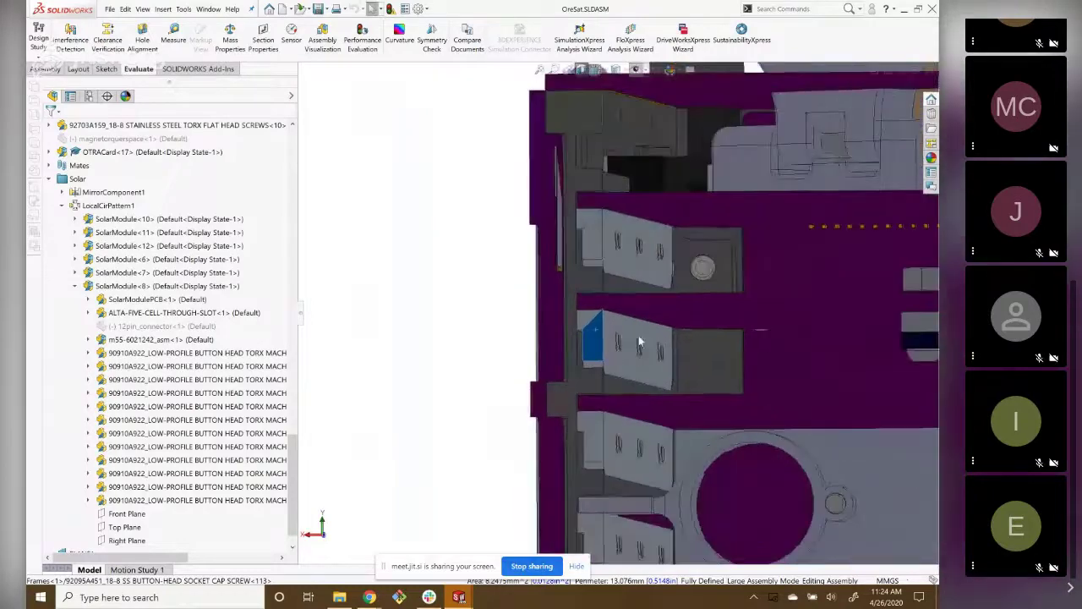
{"action": "scroll", "coordinate": [639, 338], "scroll_direction": "down", "scroll_amount": 1}
Look edge-on at the wedges, rezoom on the card stack, then turn it face-front.
{"action": "middle_click_drag", "start_coordinate": [606, 374], "coordinate": [597, 302]}
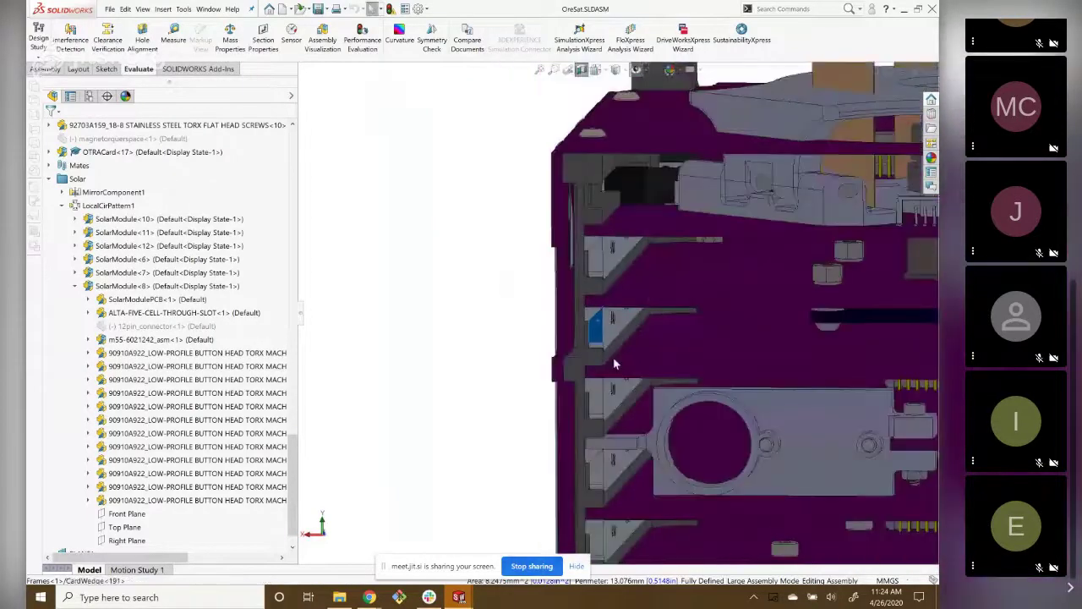
{"action": "scroll", "coordinate": [596, 302], "scroll_direction": "up", "scroll_amount": 1}
{"action": "scroll", "coordinate": [596, 302], "scroll_direction": "up", "scroll_amount": 1}
{"action": "scroll", "coordinate": [596, 302], "scroll_direction": "up", "scroll_amount": 1}
{"action": "scroll", "coordinate": [776, 366], "scroll_direction": "up", "scroll_amount": 3}
{"action": "scroll", "coordinate": [828, 406], "scroll_direction": "down", "scroll_amount": 1}
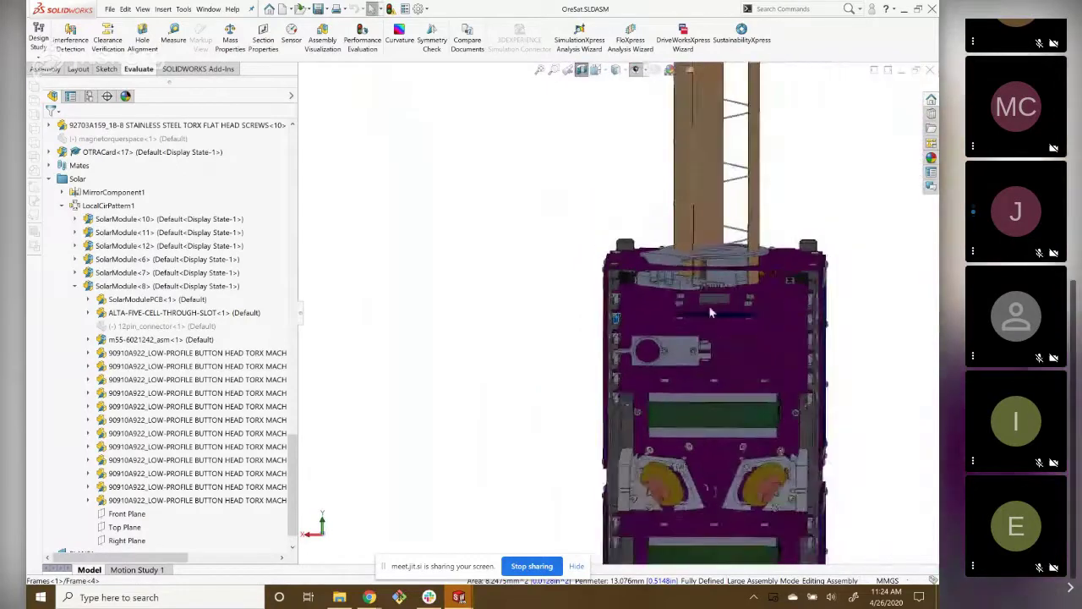
{"action": "scroll", "coordinate": [829, 406], "scroll_direction": "down", "scroll_amount": 1}
{"action": "scroll", "coordinate": [829, 406], "scroll_direction": "down", "scroll_amount": 1}
{"action": "scroll", "coordinate": [464, 294], "scroll_direction": "down", "scroll_amount": 2}
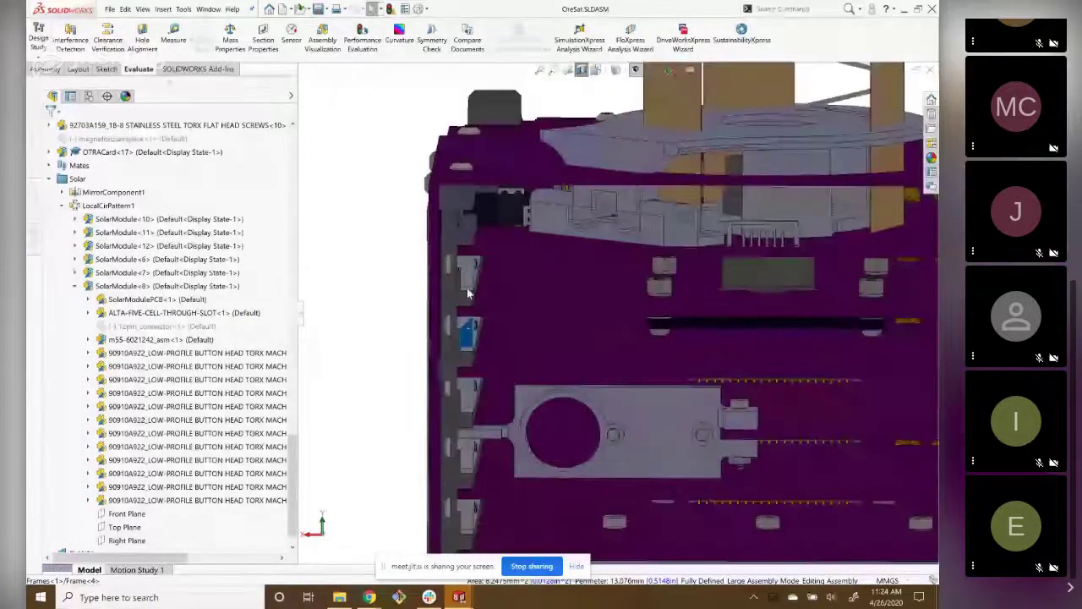
{"action": "middle_click_drag", "start_coordinate": [468, 294], "coordinate": [584, 281]}
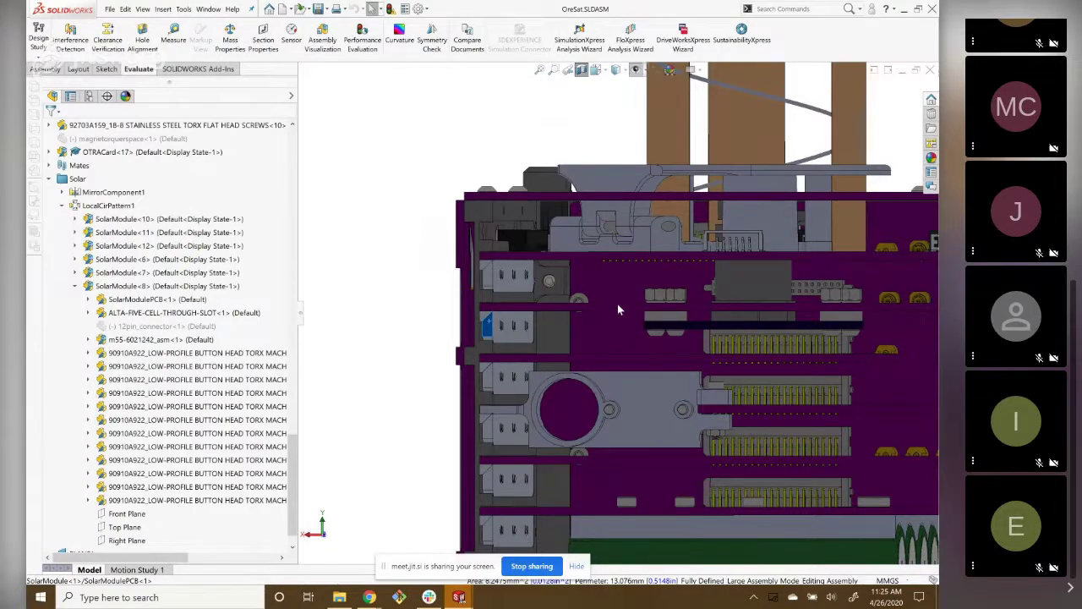
Zoom out, pan the card cage into place, and tilt the model to show its top.
{"action": "scroll", "coordinate": [642, 326], "scroll_direction": "up", "scroll_amount": 1}
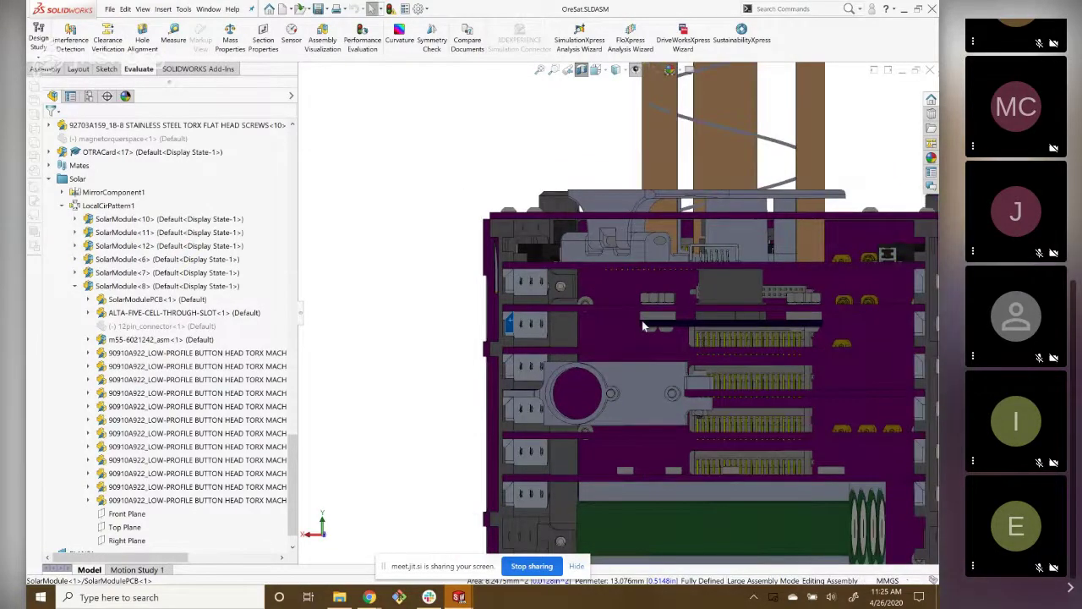
{"action": "scroll", "coordinate": [646, 328], "scroll_direction": "up", "scroll_amount": 1}
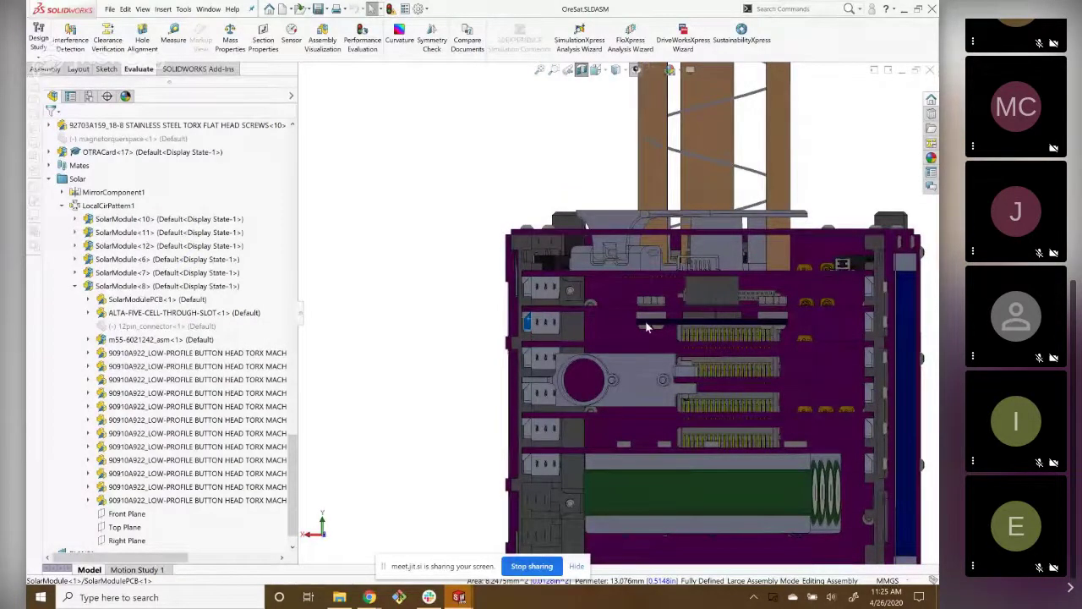
{"action": "scroll", "coordinate": [651, 330], "scroll_direction": "up", "scroll_amount": 1}
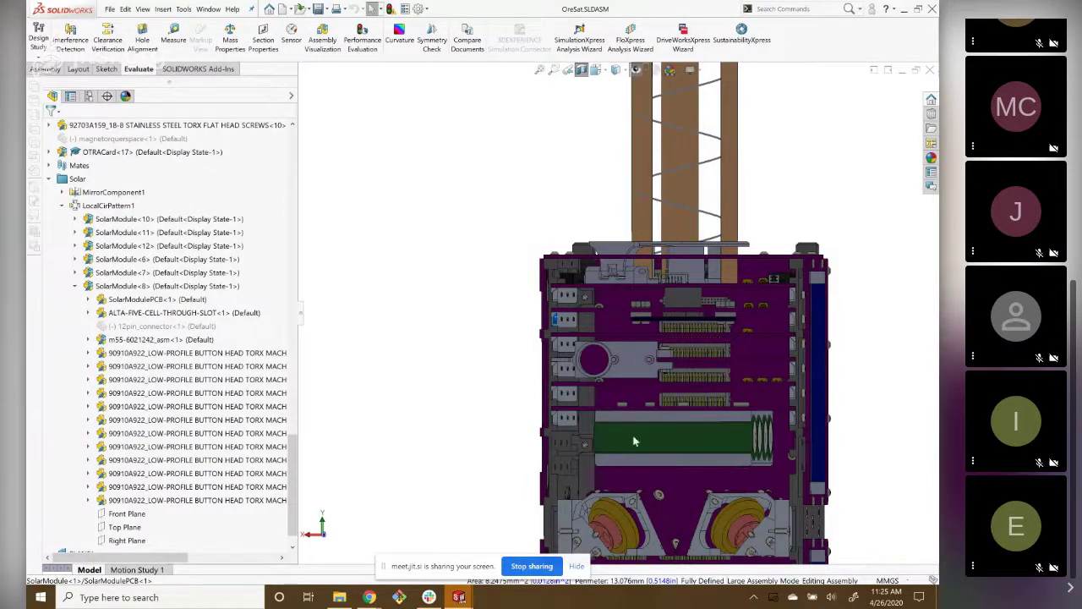
{"action": "scroll", "coordinate": [660, 374], "scroll_direction": "down", "scroll_amount": 2}
{"action": "scroll", "coordinate": [589, 379], "scroll_direction": "down", "scroll_amount": 1}
{"action": "middle_click_drag", "start_coordinate": [589, 379], "coordinate": [602, 356], "text": "ctrl"}
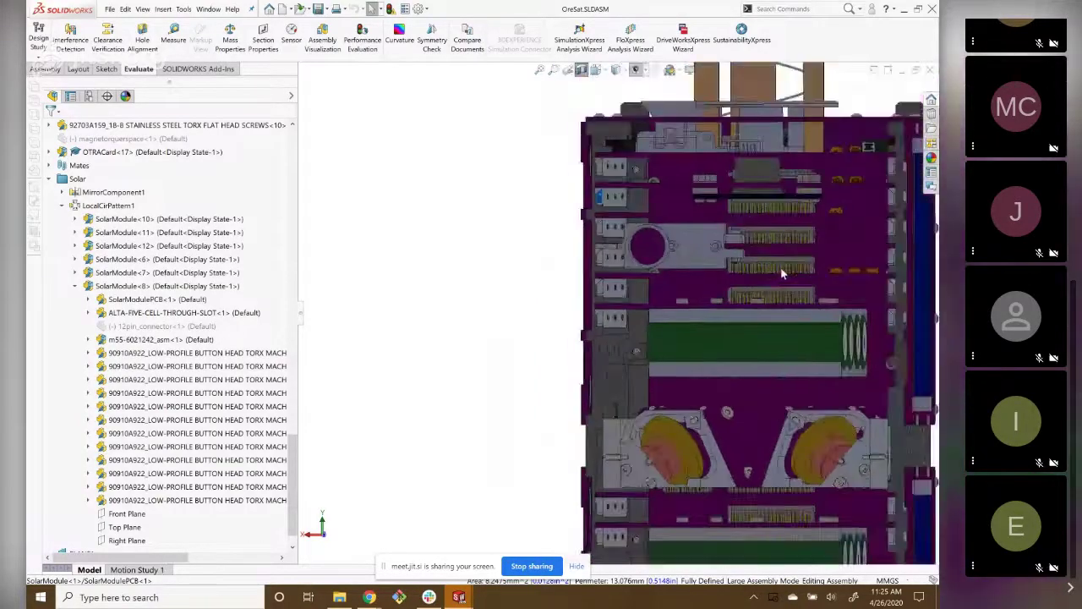
{"action": "middle_click_drag", "start_coordinate": [828, 270], "coordinate": [803, 317], "text": "ctrl"}
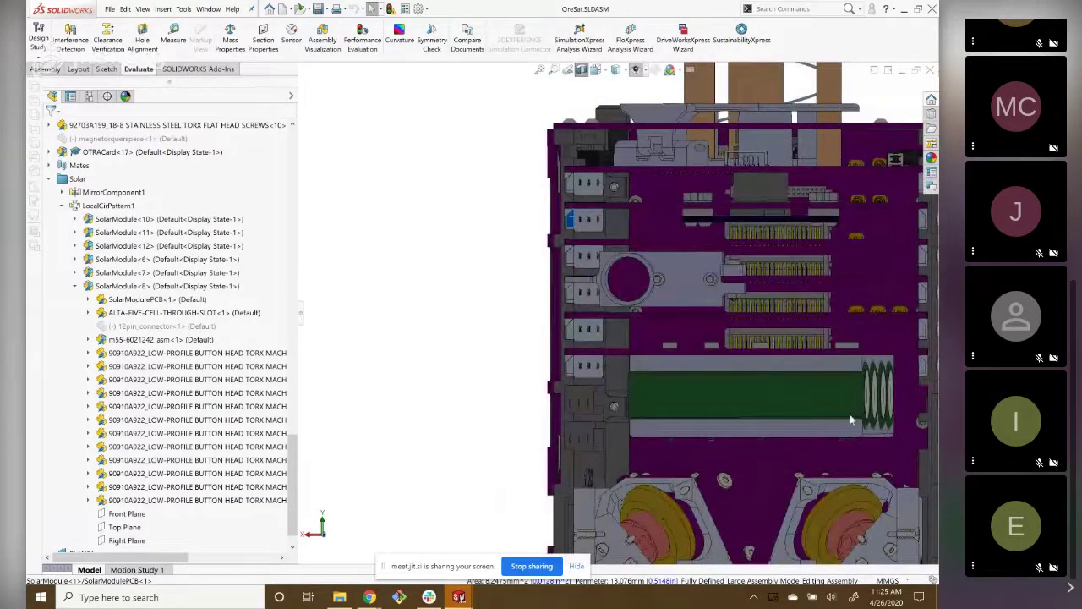
{"action": "scroll", "coordinate": [727, 313], "scroll_direction": "up", "scroll_amount": 2}
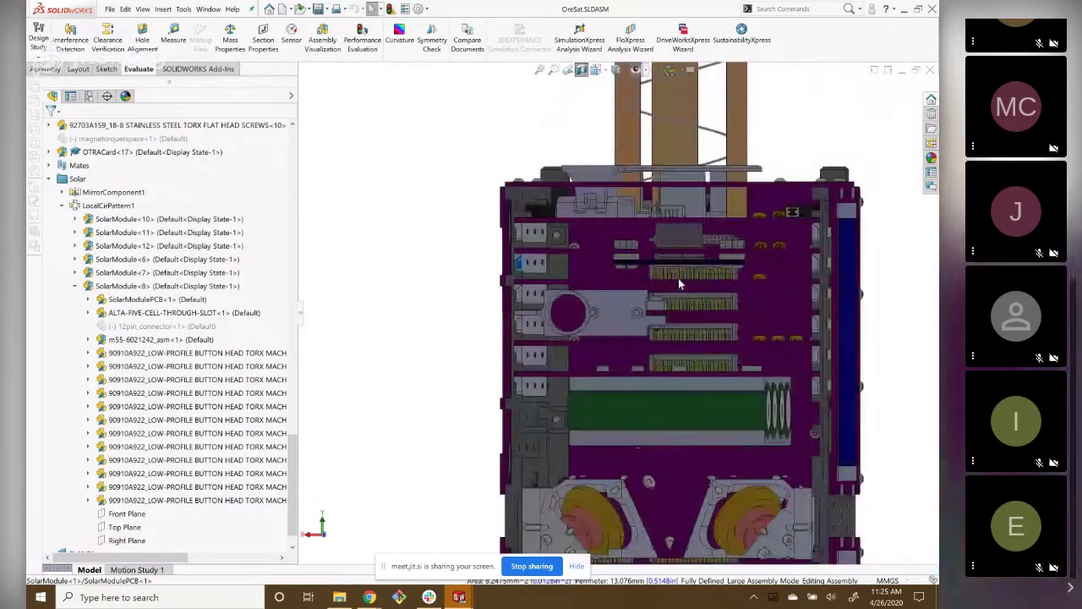
{"action": "middle_click_drag", "start_coordinate": [678, 284], "coordinate": [618, 298]}
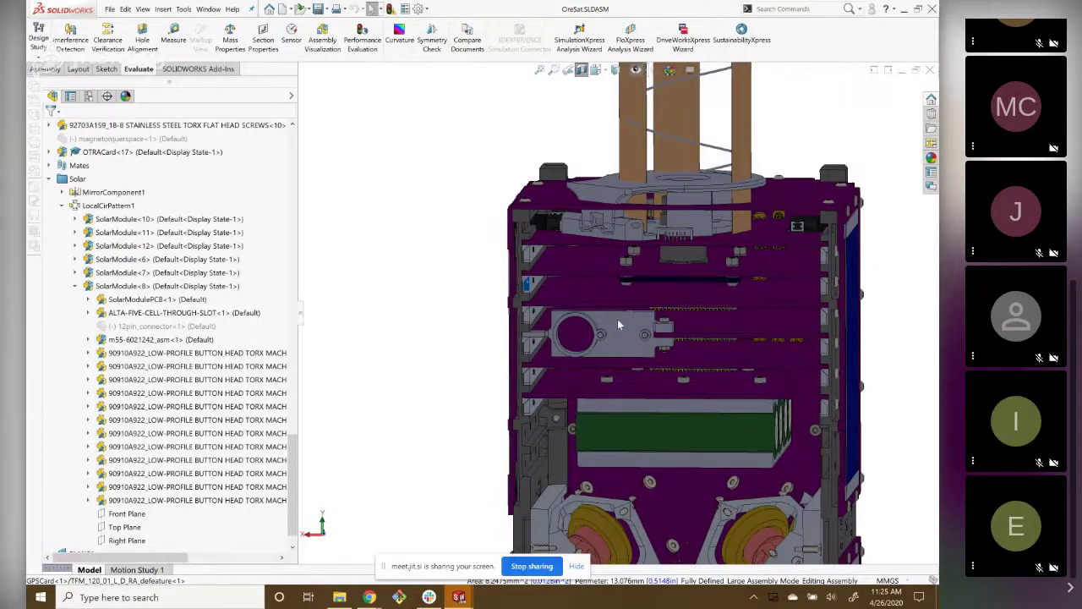
Frame the full card cage face-on down to both reaction wheel mounts.
{"action": "scroll", "coordinate": [618, 324], "scroll_direction": "up", "scroll_amount": 2}
{"action": "scroll", "coordinate": [617, 319], "scroll_direction": "down", "scroll_amount": 2}
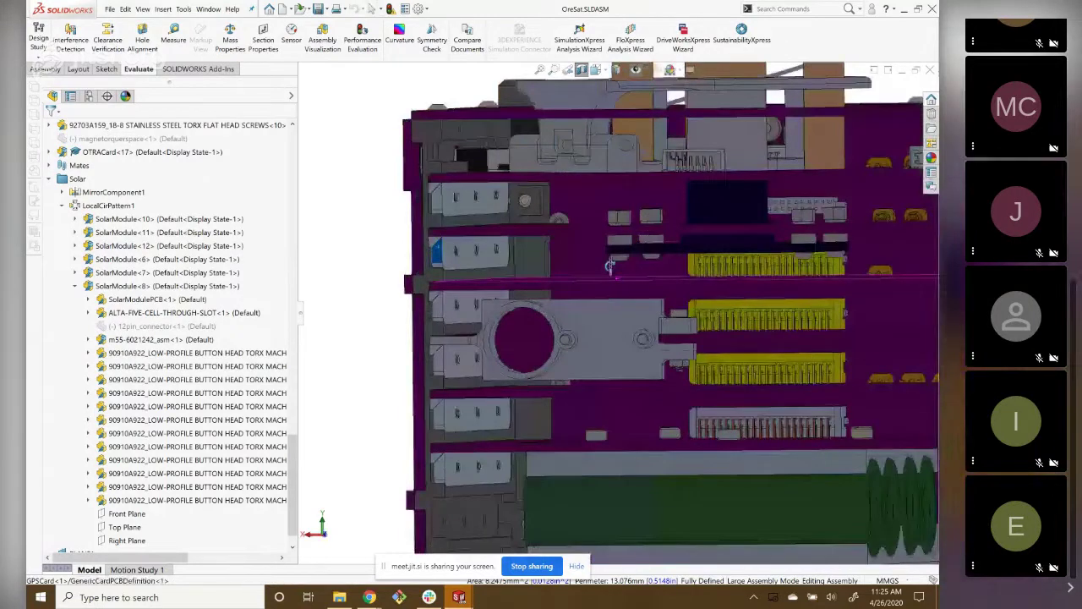
{"action": "scroll", "coordinate": [608, 276], "scroll_direction": "down", "scroll_amount": 1}
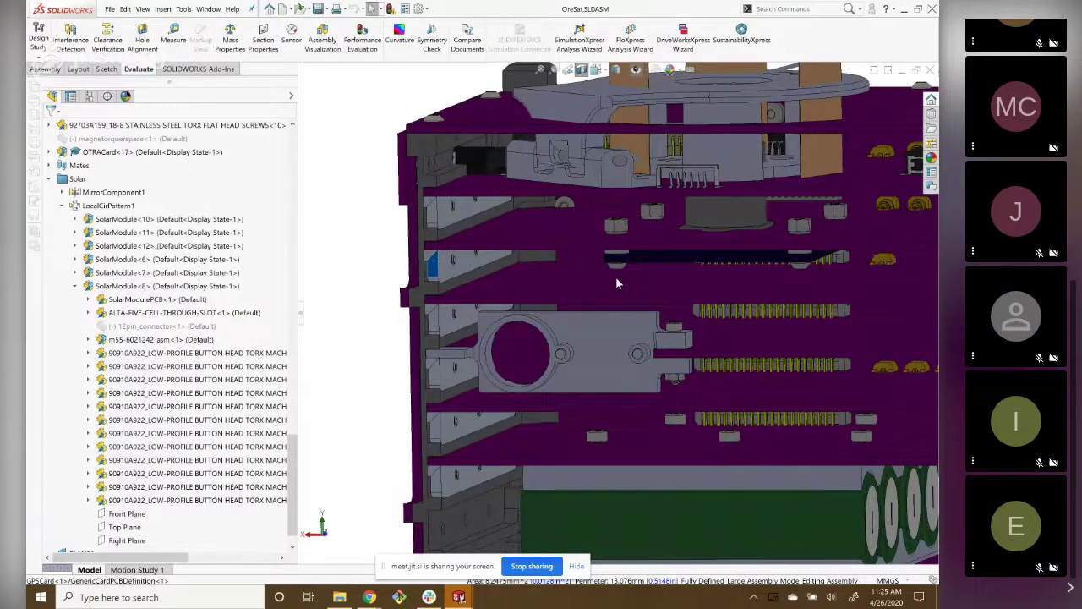
{"action": "scroll", "coordinate": [562, 364], "scroll_direction": "up", "scroll_amount": 3}
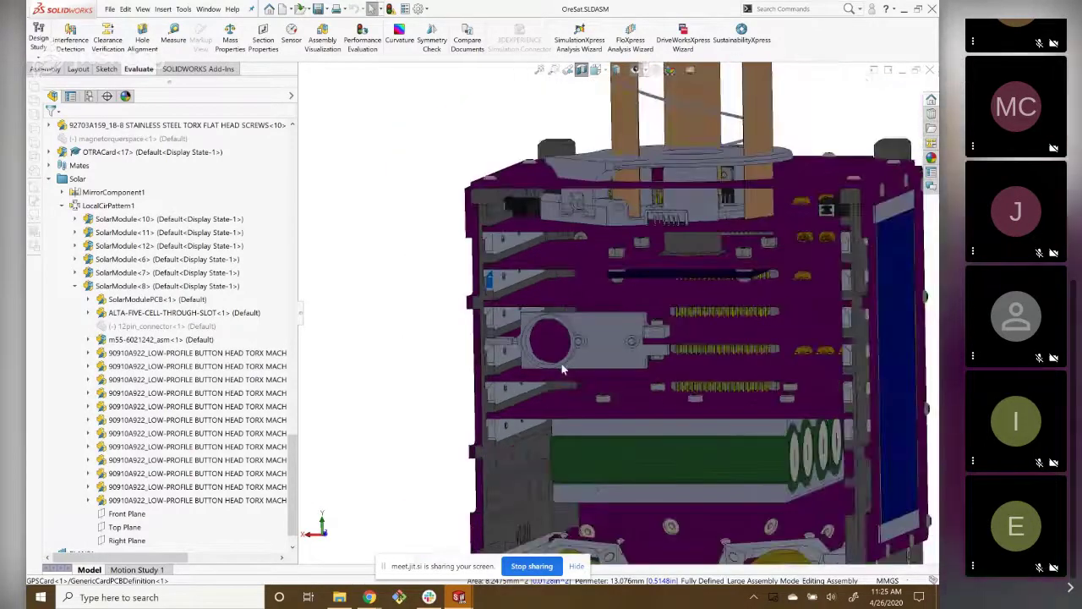
{"action": "scroll", "coordinate": [561, 369], "scroll_direction": "up", "scroll_amount": 3}
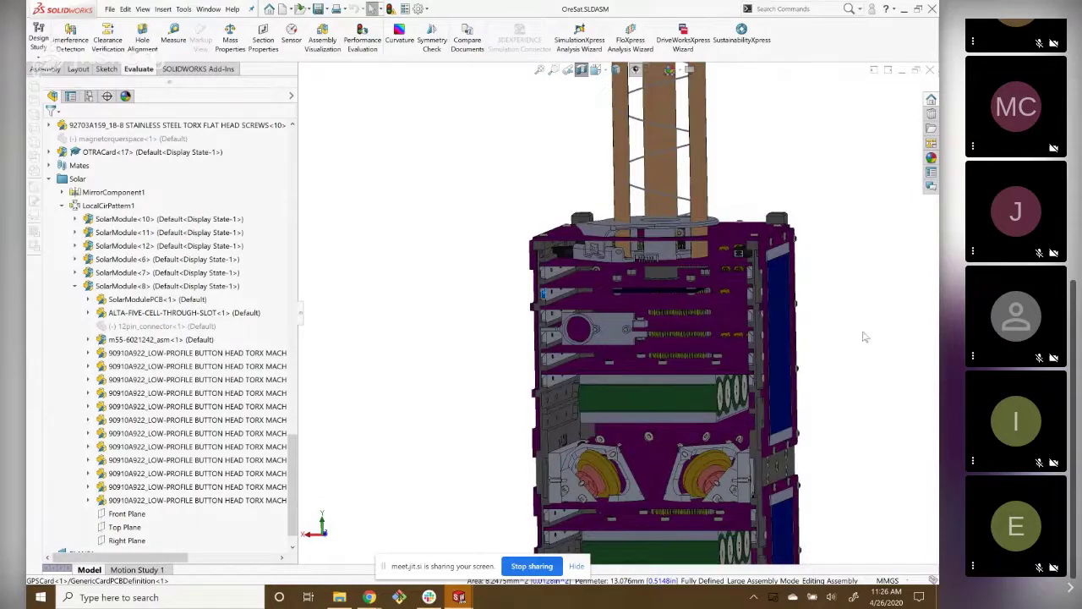
{"action": "scroll", "coordinate": [544, 412], "scroll_direction": "up", "scroll_amount": 2}
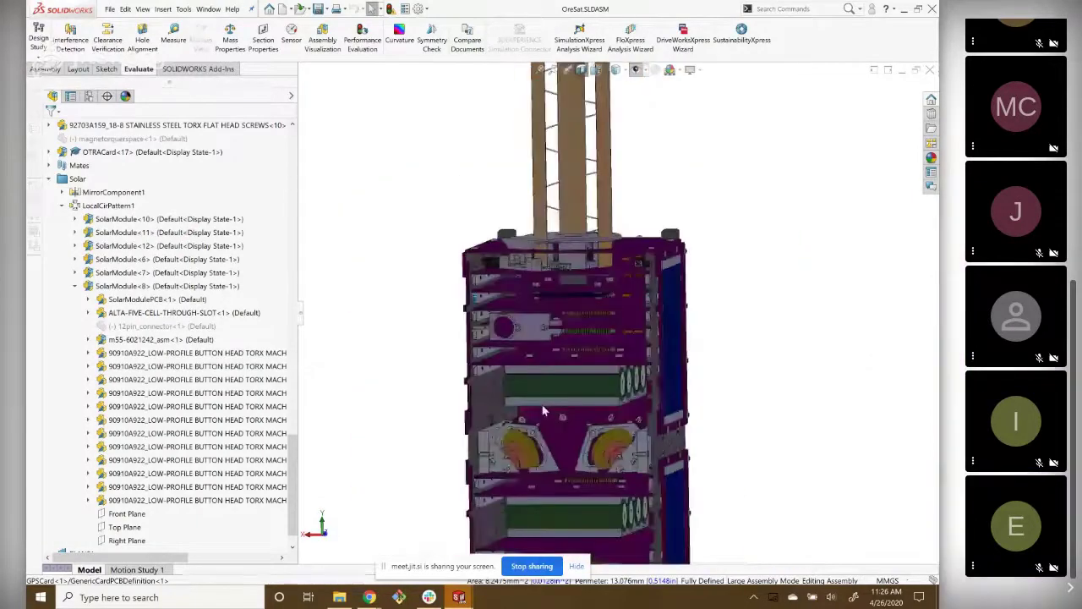
{"action": "middle_click_drag", "start_coordinate": [544, 412], "coordinate": [528, 342], "text": "ctrl"}
{"action": "scroll", "coordinate": [528, 342], "scroll_direction": "down", "scroll_amount": 3}
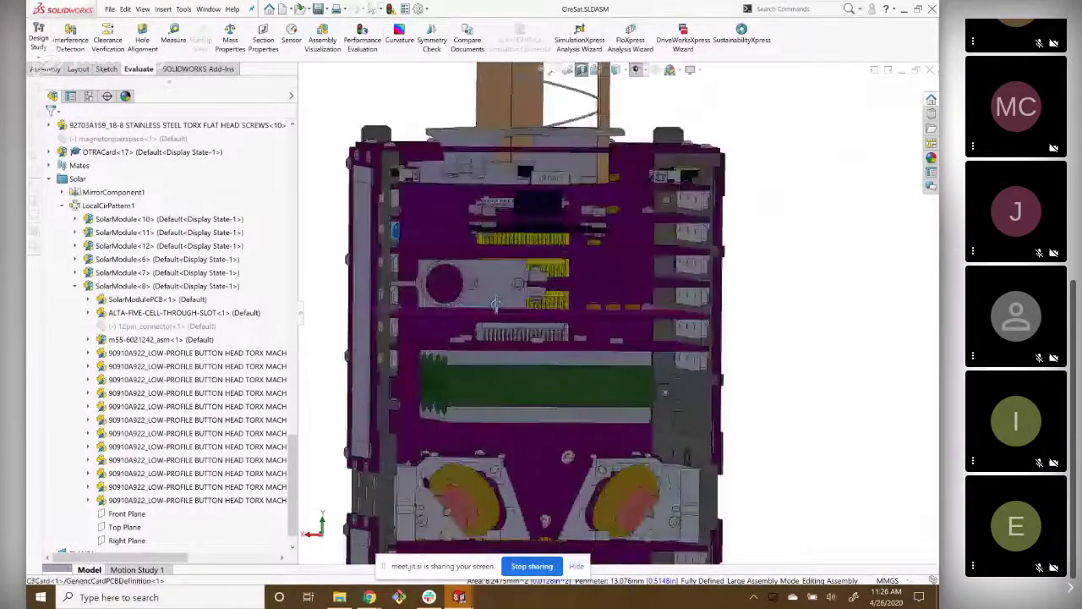
{"action": "middle_click_drag", "start_coordinate": [497, 303], "coordinate": [497, 311]}
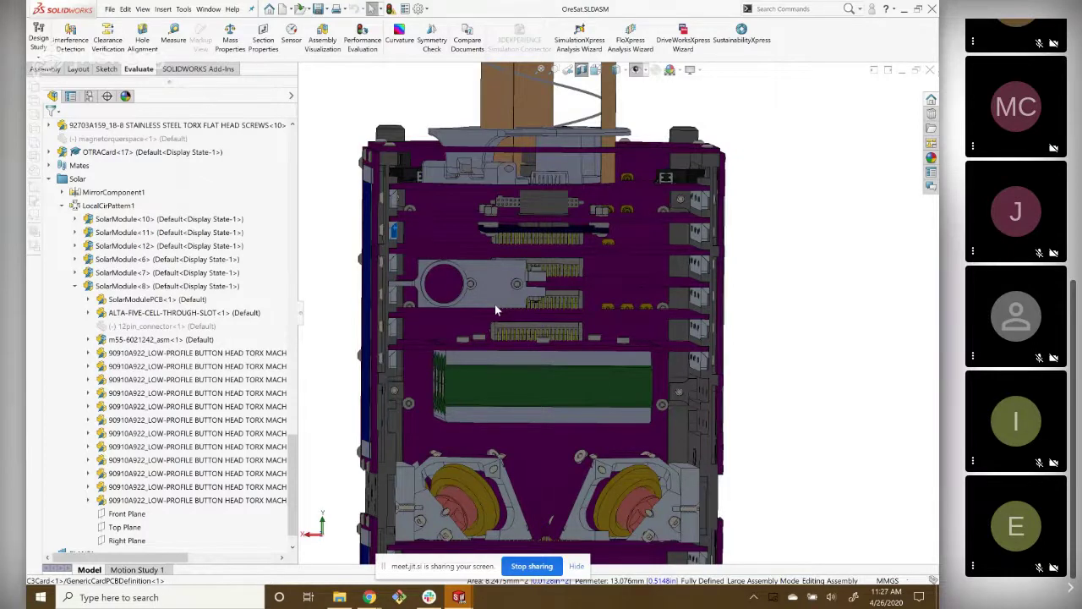
{"action": "scroll", "coordinate": [496, 310], "scroll_direction": "up", "scroll_amount": 2}
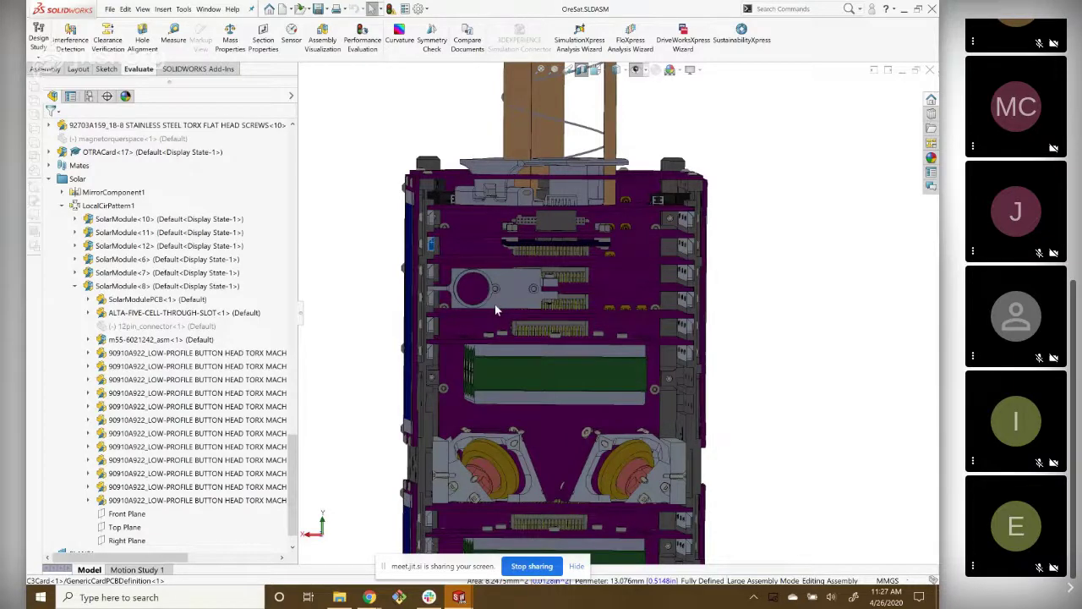
{"action": "middle_click_drag", "start_coordinate": [497, 310], "coordinate": [468, 313]}
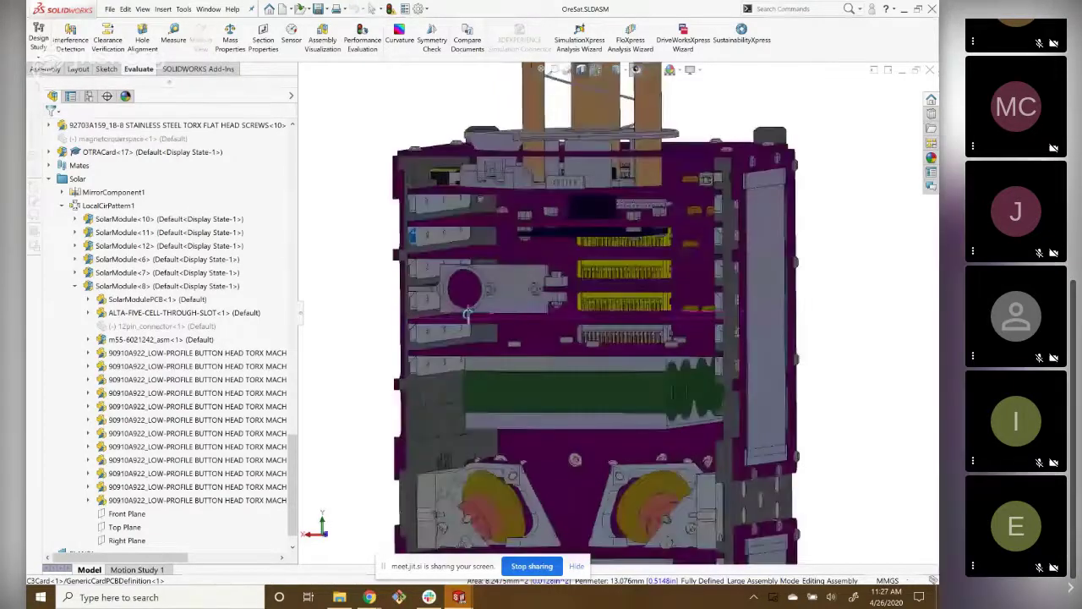
{"action": "scroll", "coordinate": [495, 397], "scroll_direction": "up", "scroll_amount": 2}
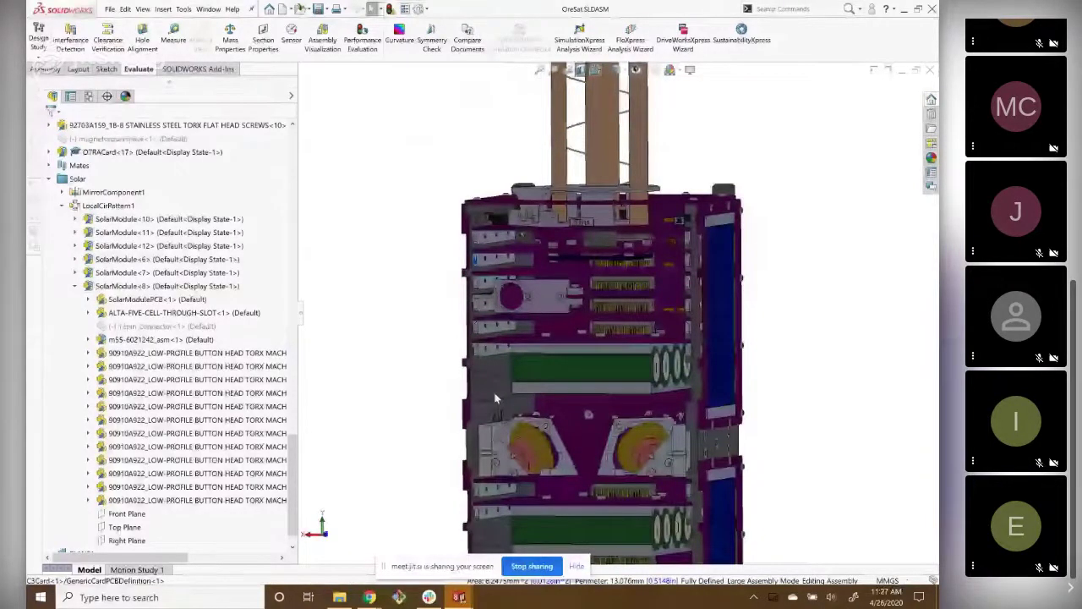
{"action": "scroll", "coordinate": [494, 391], "scroll_direction": "down", "scroll_amount": 5}
{"action": "left_click", "coordinate": [502, 330]}
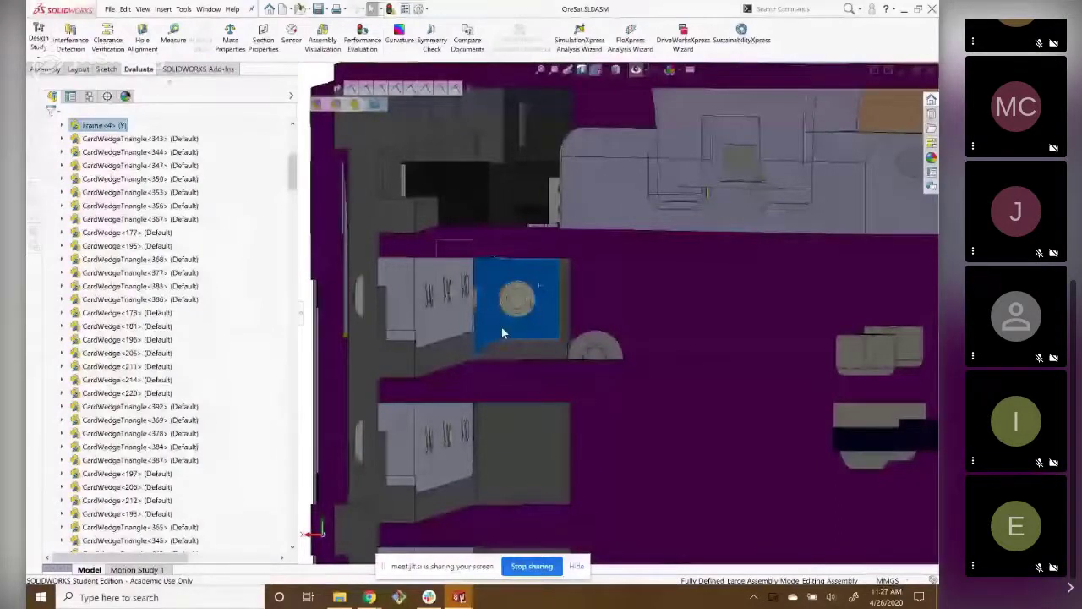
{"action": "scroll", "coordinate": [546, 285], "scroll_direction": "down", "scroll_amount": 1}
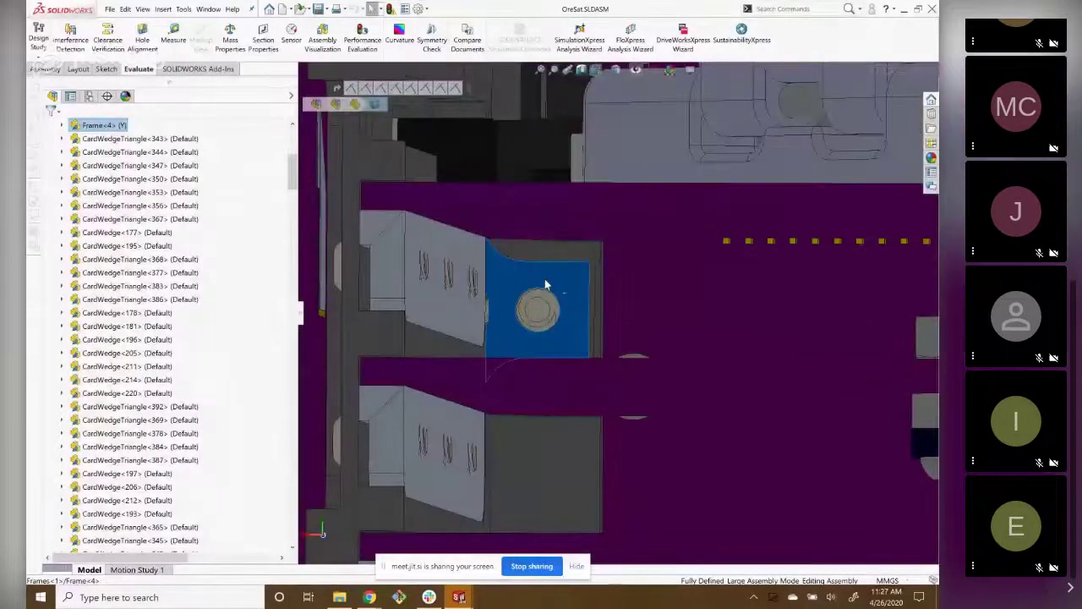
{"action": "scroll", "coordinate": [545, 285], "scroll_direction": "up", "scroll_amount": 2}
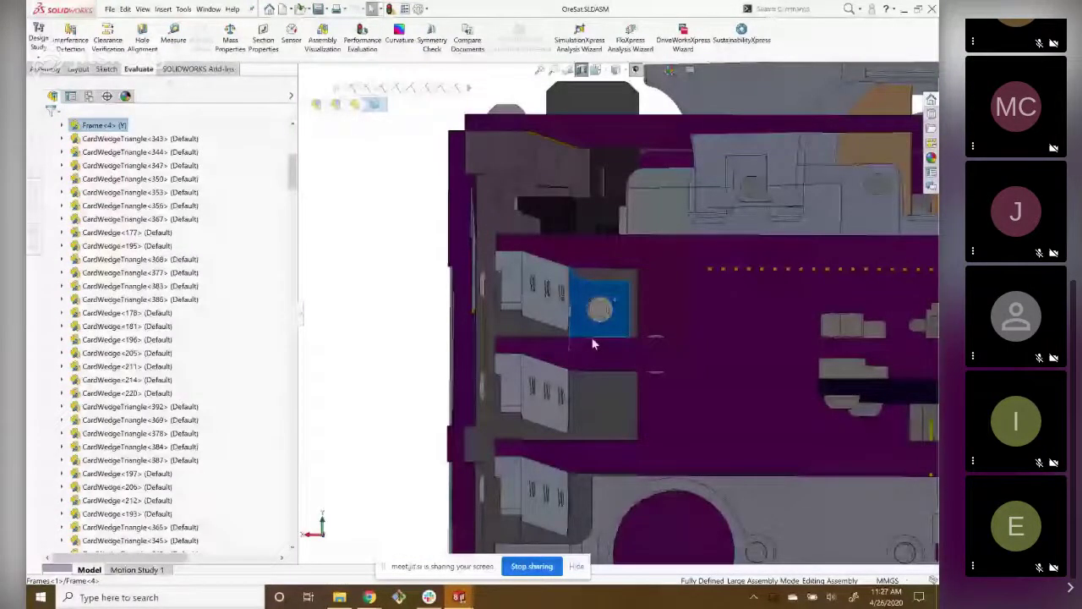
{"action": "scroll", "coordinate": [593, 344], "scroll_direction": "up", "scroll_amount": 3}
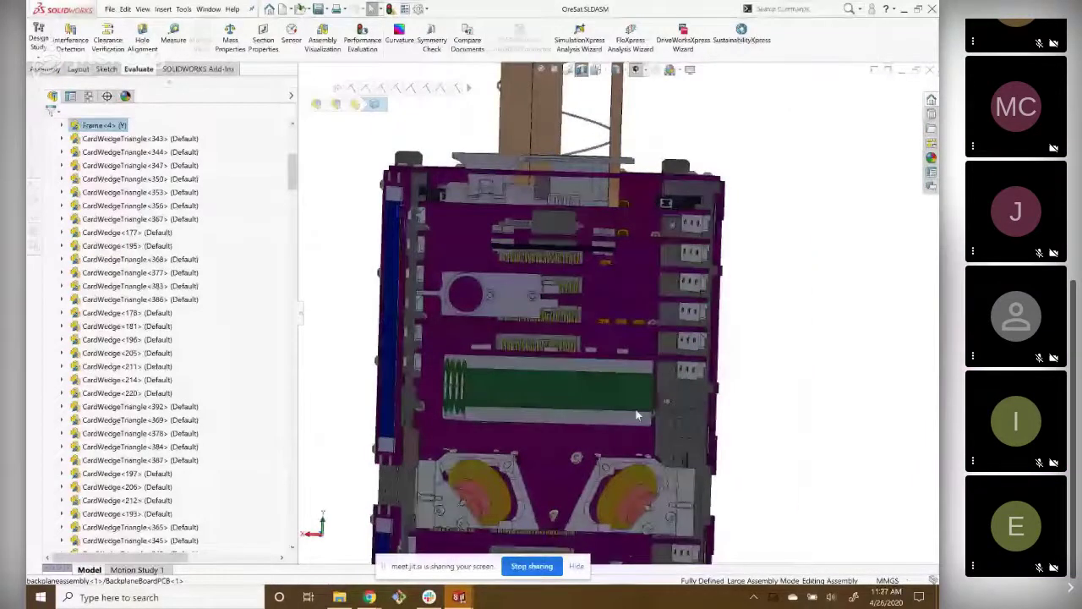
{"action": "scroll", "coordinate": [639, 414], "scroll_direction": "down", "scroll_amount": 3}
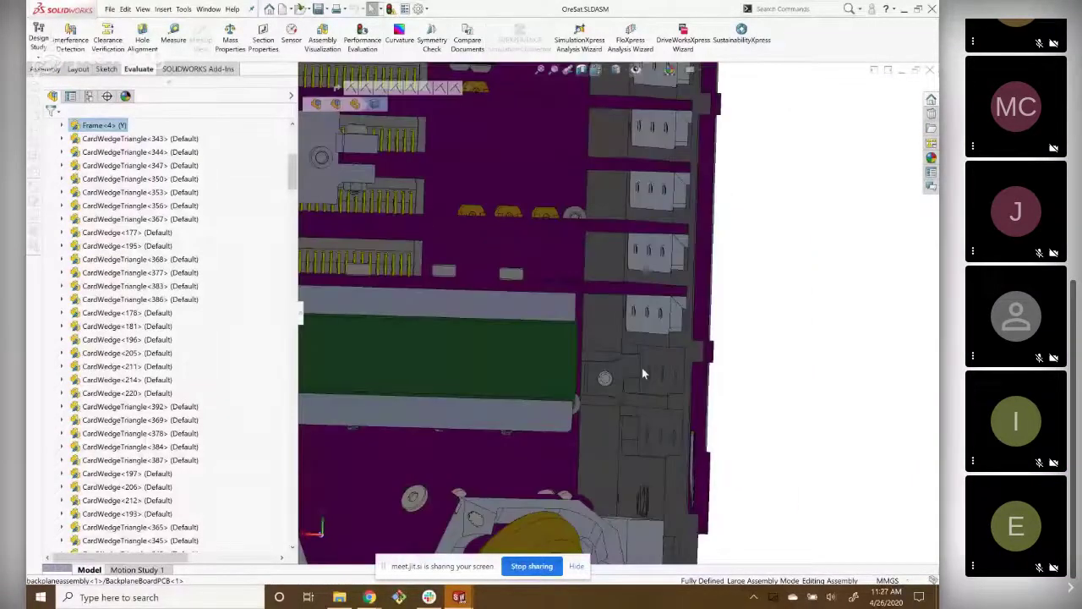
{"action": "scroll", "coordinate": [642, 368], "scroll_direction": "down", "scroll_amount": 3}
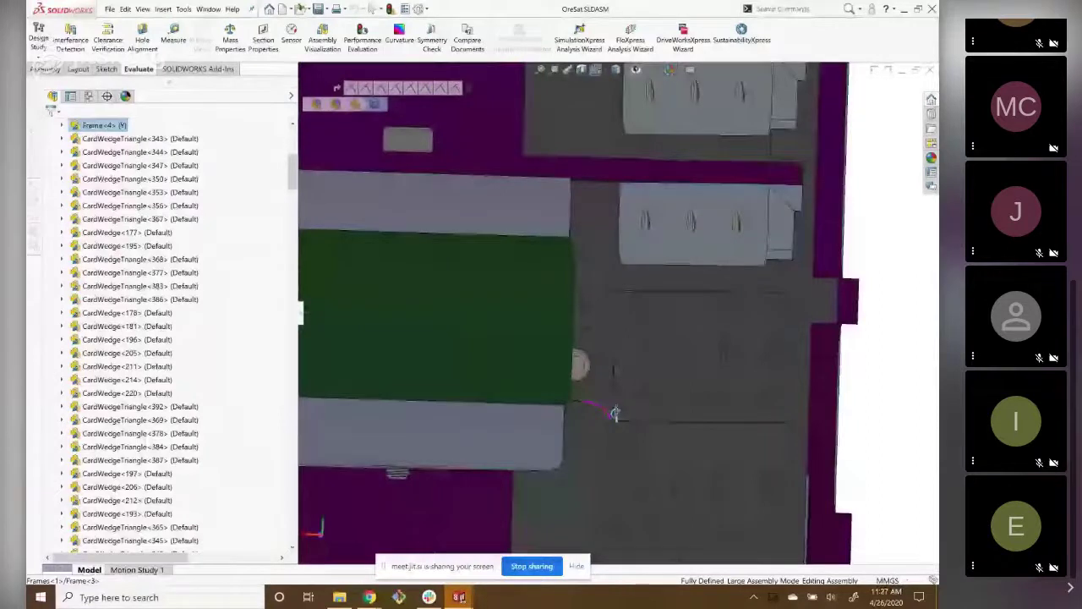
{"action": "middle_click_drag", "start_coordinate": [615, 413], "coordinate": [588, 444]}
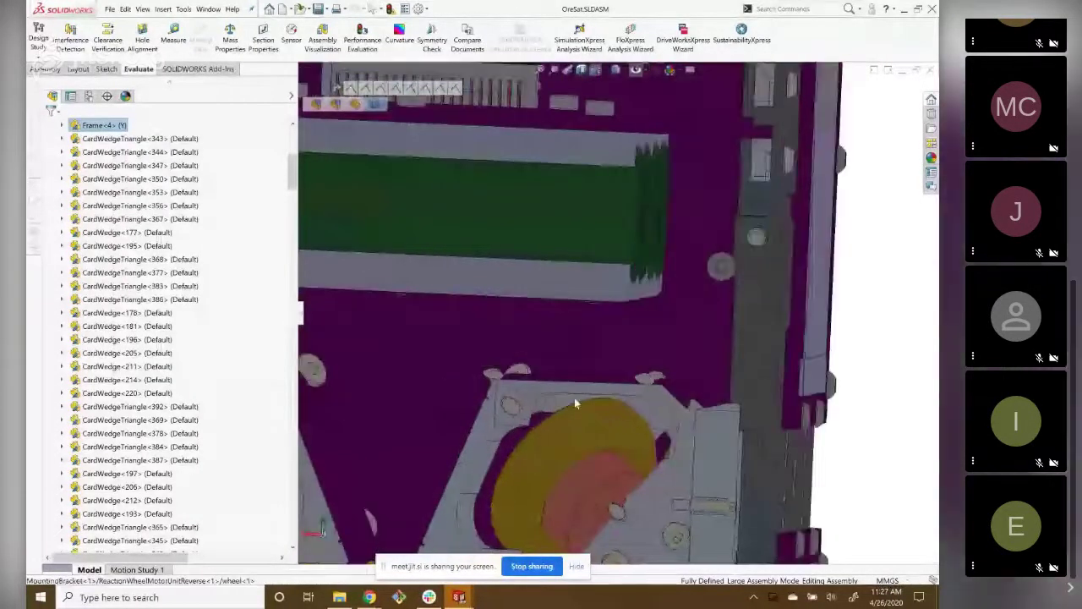
{"action": "scroll", "coordinate": [574, 397], "scroll_direction": "up", "scroll_amount": 5}
{"action": "scroll", "coordinate": [485, 310], "scroll_direction": "down", "scroll_amount": 3}
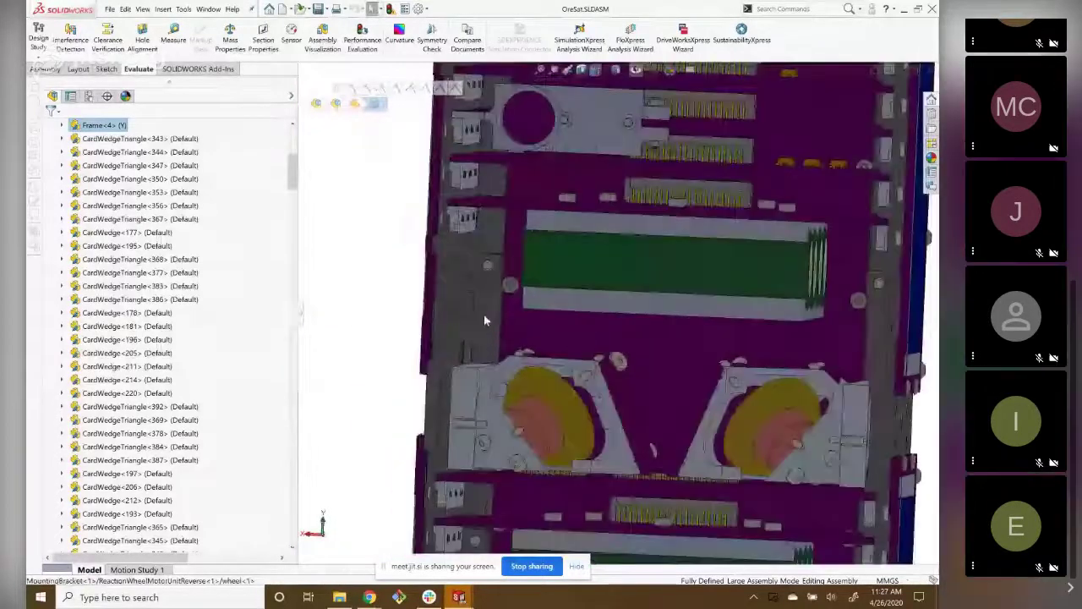
{"action": "scroll", "coordinate": [484, 315], "scroll_direction": "down", "scroll_amount": 3}
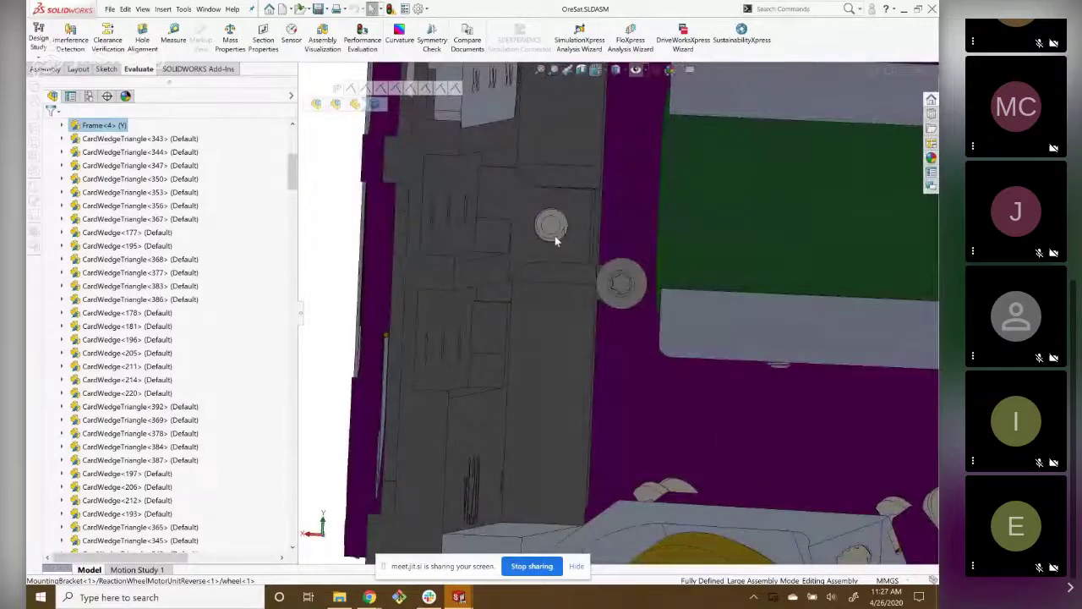
{"action": "scroll", "coordinate": [554, 235], "scroll_direction": "up", "scroll_amount": 2}
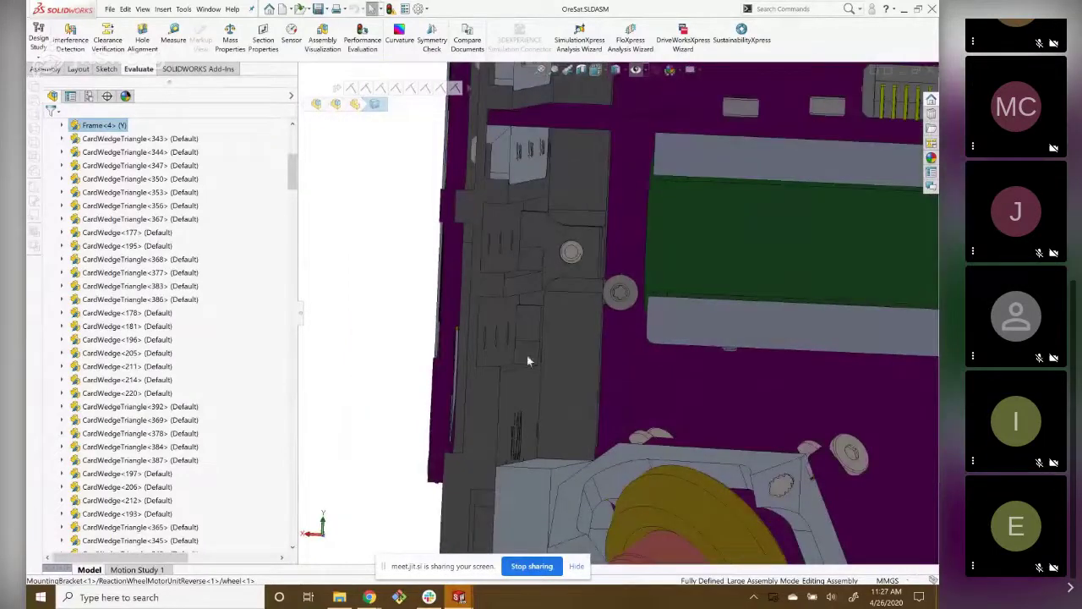
{"action": "scroll", "coordinate": [585, 310], "scroll_direction": "up", "scroll_amount": 2}
{"action": "scroll", "coordinate": [588, 316], "scroll_direction": "up", "scroll_amount": 2}
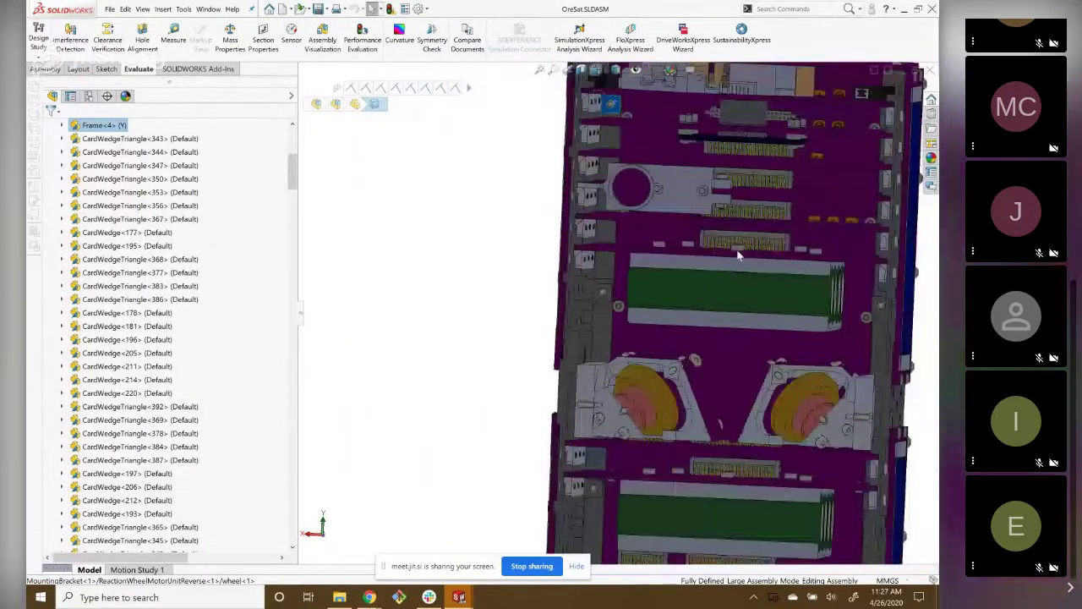
{"action": "scroll", "coordinate": [738, 255], "scroll_direction": "up", "scroll_amount": 2}
{"action": "scroll", "coordinate": [560, 352], "scroll_direction": "down", "scroll_amount": 4}
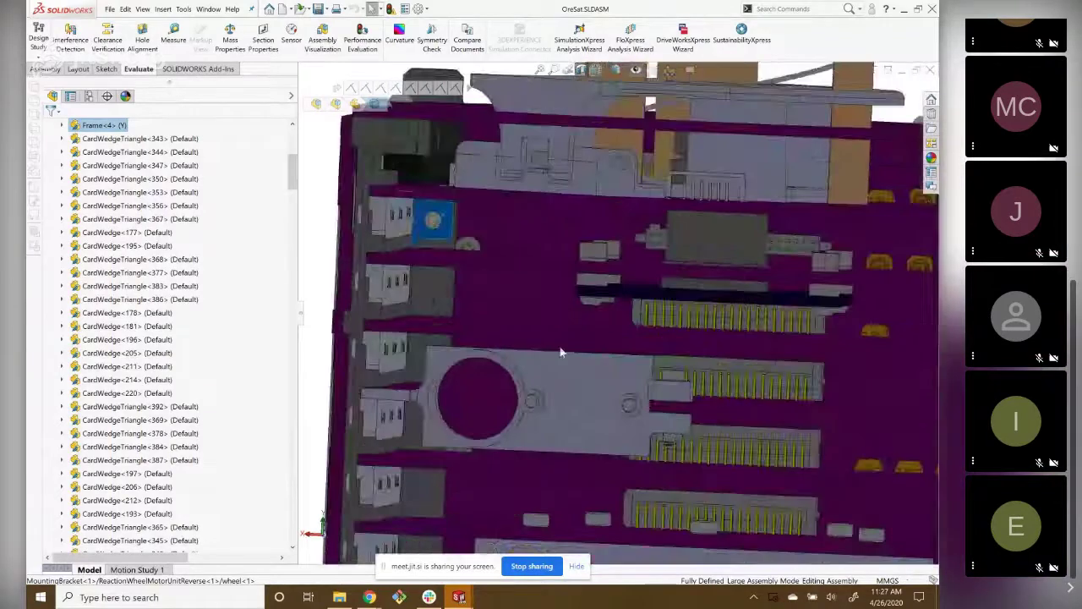
{"action": "scroll", "coordinate": [589, 381], "scroll_direction": "up", "scroll_amount": 2}
{"action": "middle_click_drag", "start_coordinate": [589, 381], "coordinate": [788, 369]}
{"action": "scroll", "coordinate": [789, 370], "scroll_direction": "up", "scroll_amount": 2}
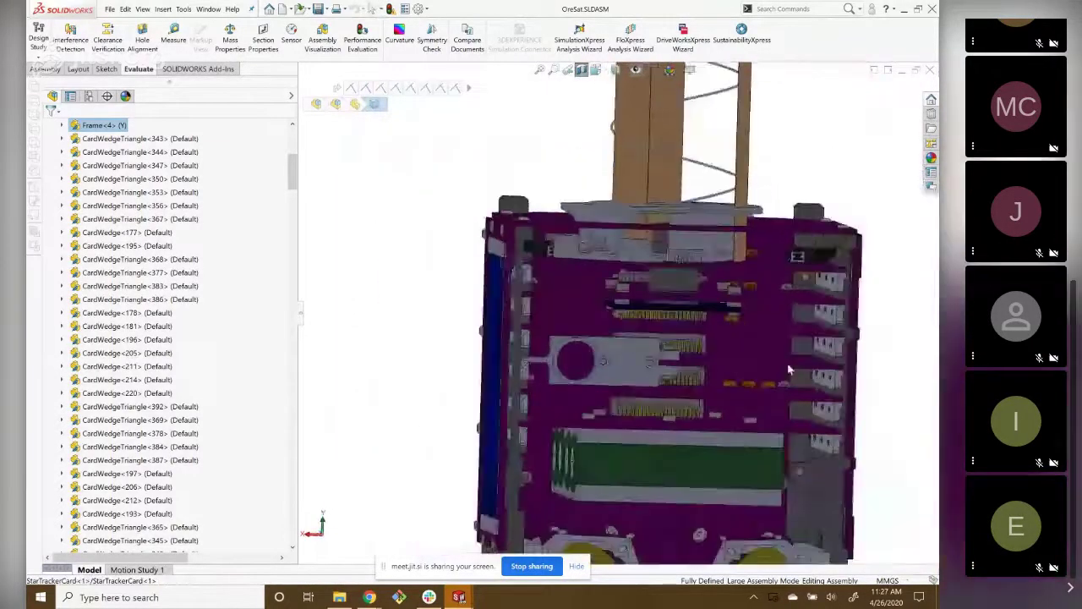
{"action": "scroll", "coordinate": [753, 326], "scroll_direction": "down", "scroll_amount": 3}
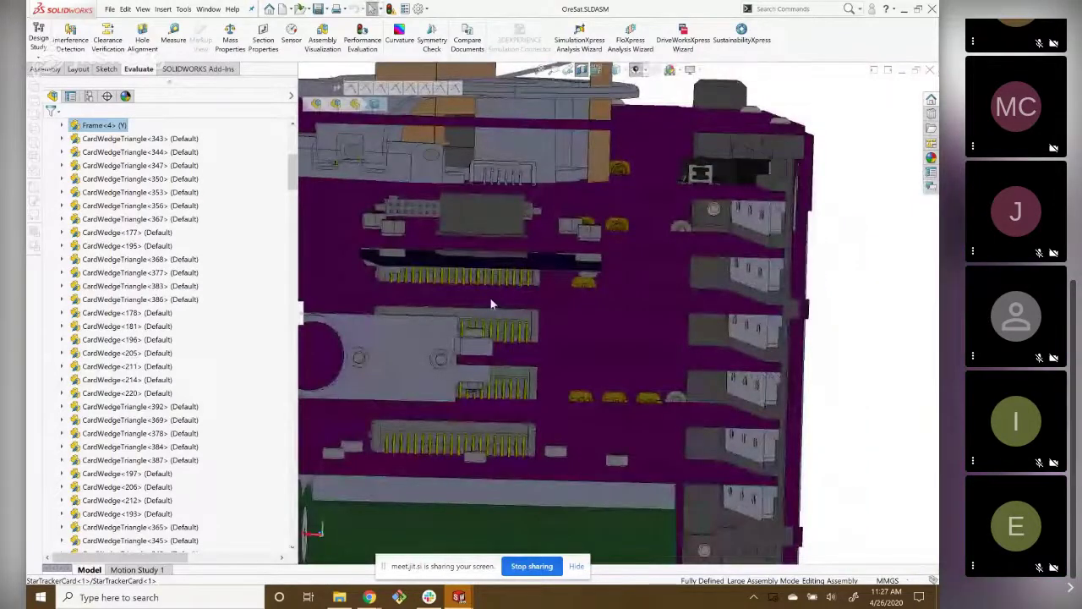
{"action": "scroll", "coordinate": [492, 305], "scroll_direction": "up", "scroll_amount": 3}
{"action": "mouse_move", "coordinate": [491, 305]}
{"action": "middle_mouse_down"}
{"action": "mouse_move", "coordinate": [532, 375]}
{"action": "mouse_move", "coordinate": [661, 365]}
{"action": "middle_mouse_up"}
{"action": "scroll", "coordinate": [532, 374], "scroll_direction": "down", "scroll_amount": 3}
{"action": "scroll", "coordinate": [514, 364], "scroll_direction": "up", "scroll_amount": 2}
{"action": "scroll", "coordinate": [661, 366], "scroll_direction": "up", "scroll_amount": 2}
{"action": "scroll", "coordinate": [644, 365], "scroll_direction": "down", "scroll_amount": 1}
{"action": "scroll", "coordinate": [644, 364], "scroll_direction": "down", "scroll_amount": 2}
{"action": "scroll", "coordinate": [498, 332], "scroll_direction": "down", "scroll_amount": 1}
{"action": "scroll", "coordinate": [498, 332], "scroll_direction": "down", "scroll_amount": 2}
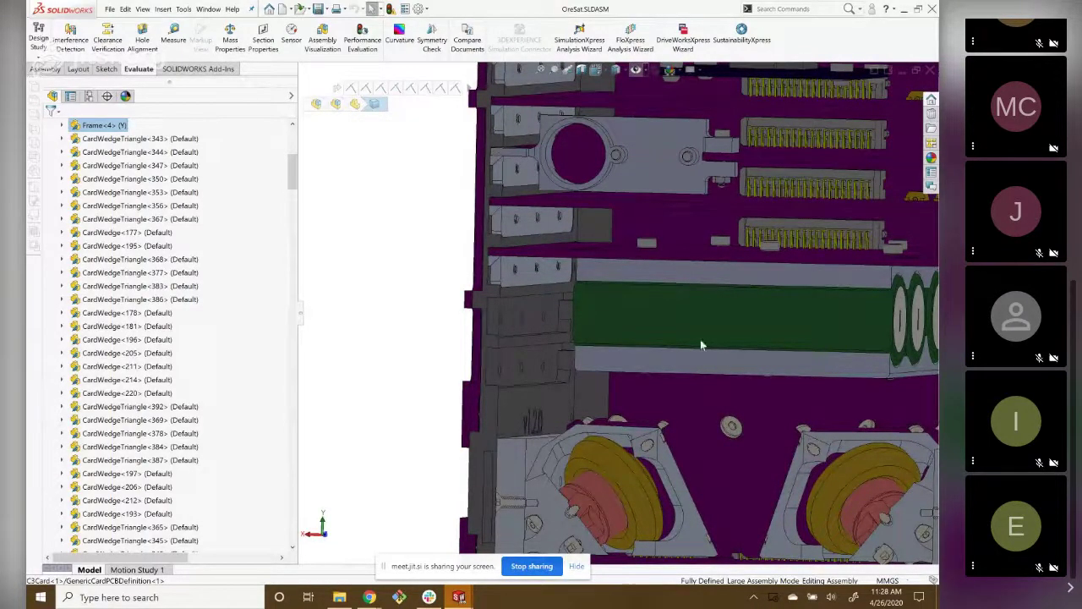
{"action": "scroll", "coordinate": [700, 339], "scroll_direction": "up", "scroll_amount": 5}
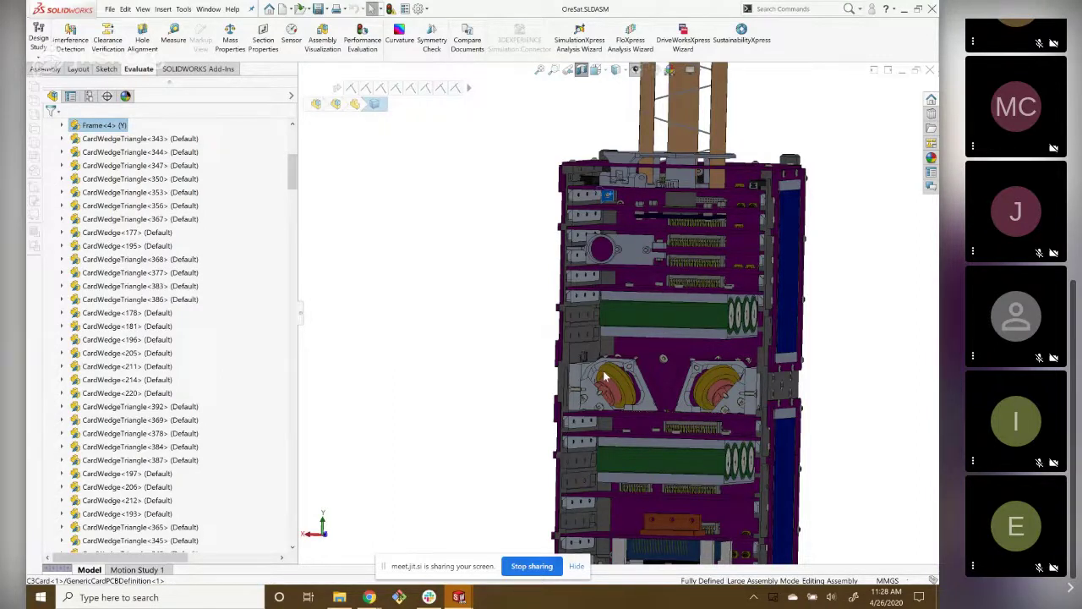
{"action": "key", "text": "z"}
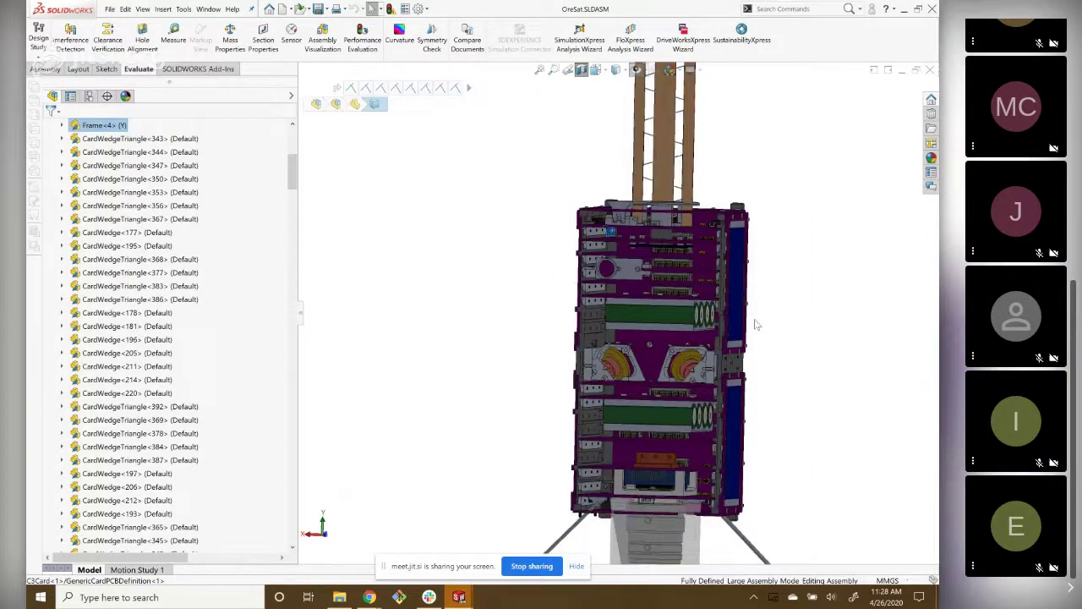
{"action": "scroll", "coordinate": [668, 394], "scroll_direction": "down", "scroll_amount": 2}
{"action": "scroll", "coordinate": [601, 390], "scroll_direction": "down", "scroll_amount": 2}
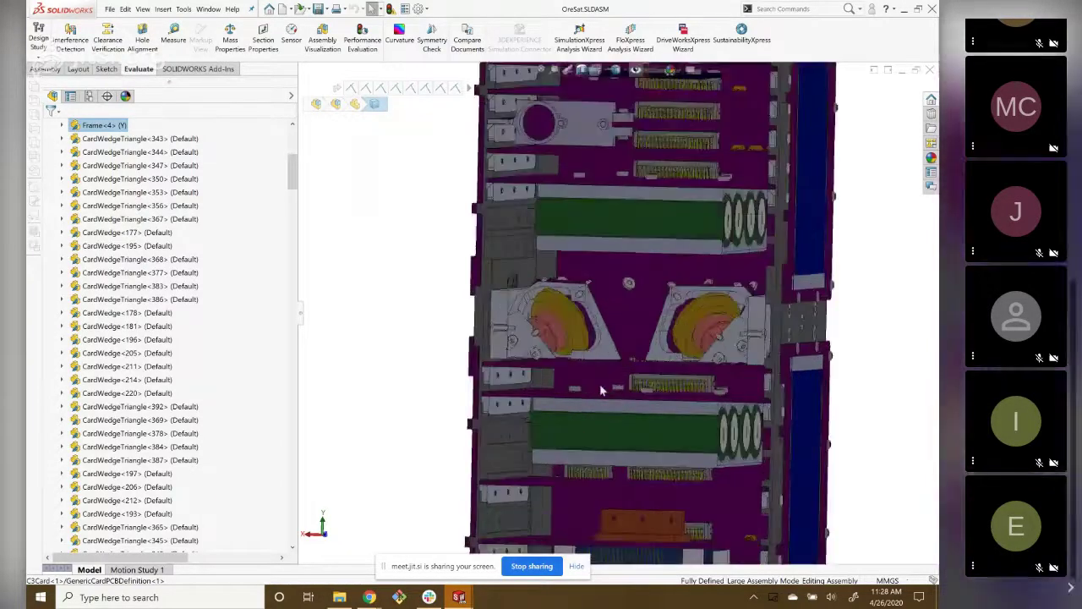
{"action": "mouse_move", "coordinate": [601, 390]}
{"action": "middle_mouse_down"}
{"action": "mouse_move", "coordinate": [604, 407]}
{"action": "mouse_move", "coordinate": [624, 396]}
{"action": "middle_mouse_up"}
{"action": "scroll", "coordinate": [604, 407], "scroll_direction": "up", "scroll_amount": 3}
{"action": "scroll", "coordinate": [604, 407], "scroll_direction": "down", "scroll_amount": 2}
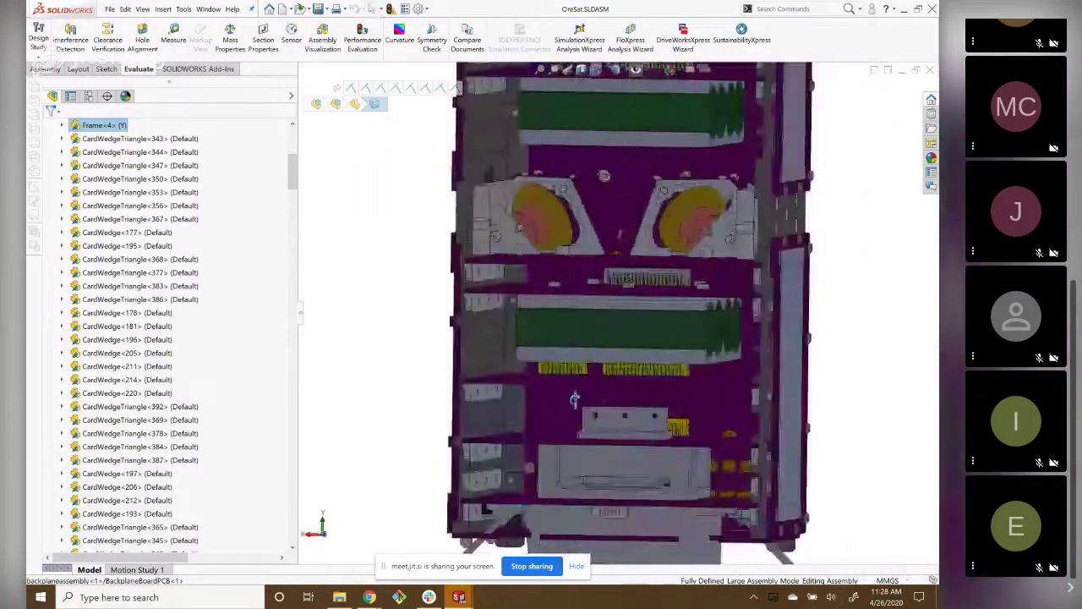
{"action": "scroll", "coordinate": [624, 396], "scroll_direction": "up", "scroll_amount": 2}
{"action": "scroll", "coordinate": [637, 172], "scroll_direction": "up", "scroll_amount": 2}
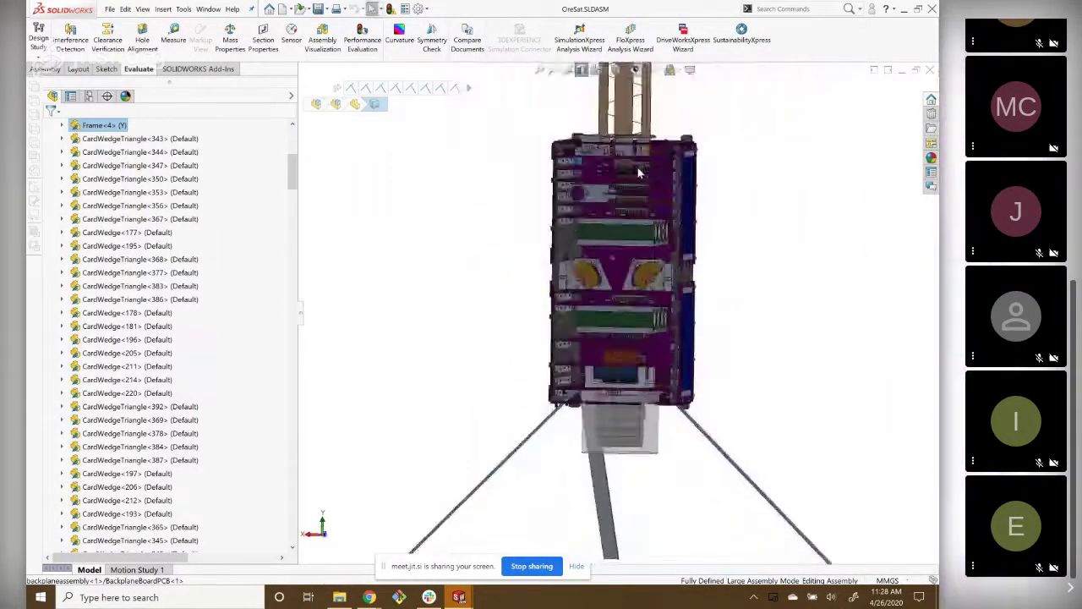
{"action": "scroll", "coordinate": [638, 172], "scroll_direction": "down", "scroll_amount": 1}
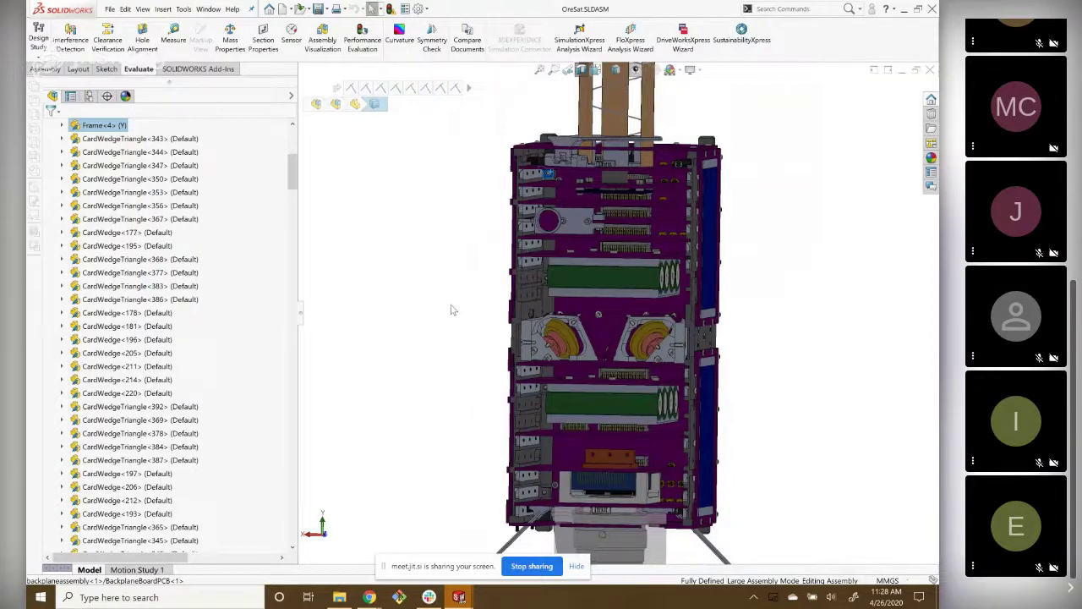
{"action": "key", "text": "ctrl+Right"}
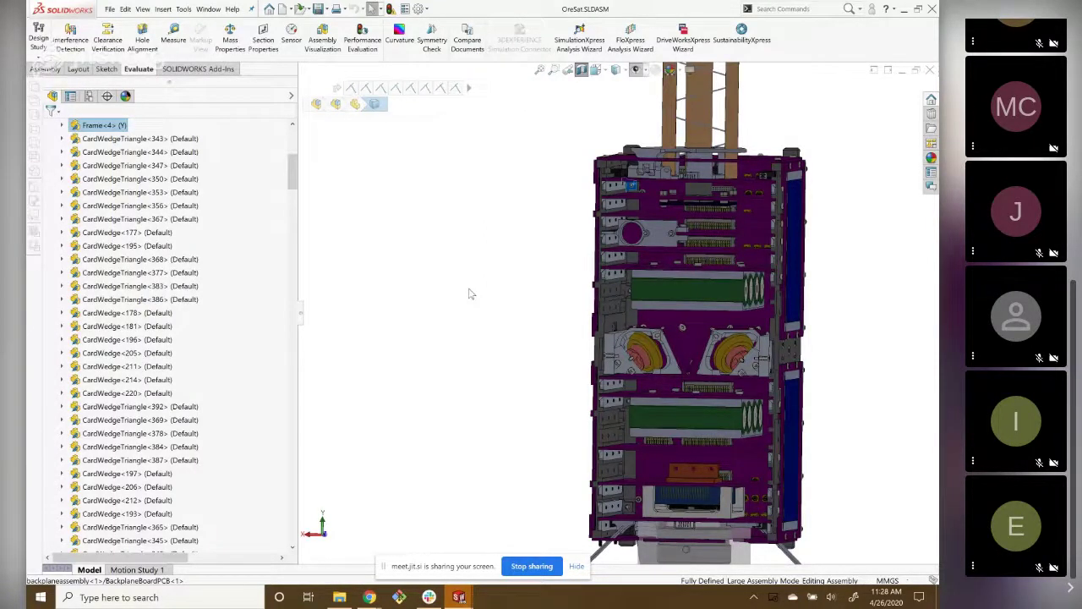
Turn OreSat to its solar panel side and locate the five-cell solar panel in the tree.
{"action": "middle_click_drag", "start_coordinate": [471, 294], "coordinate": [641, 291]}
{"action": "scroll", "coordinate": [654, 288], "scroll_direction": "down", "scroll_amount": 2}
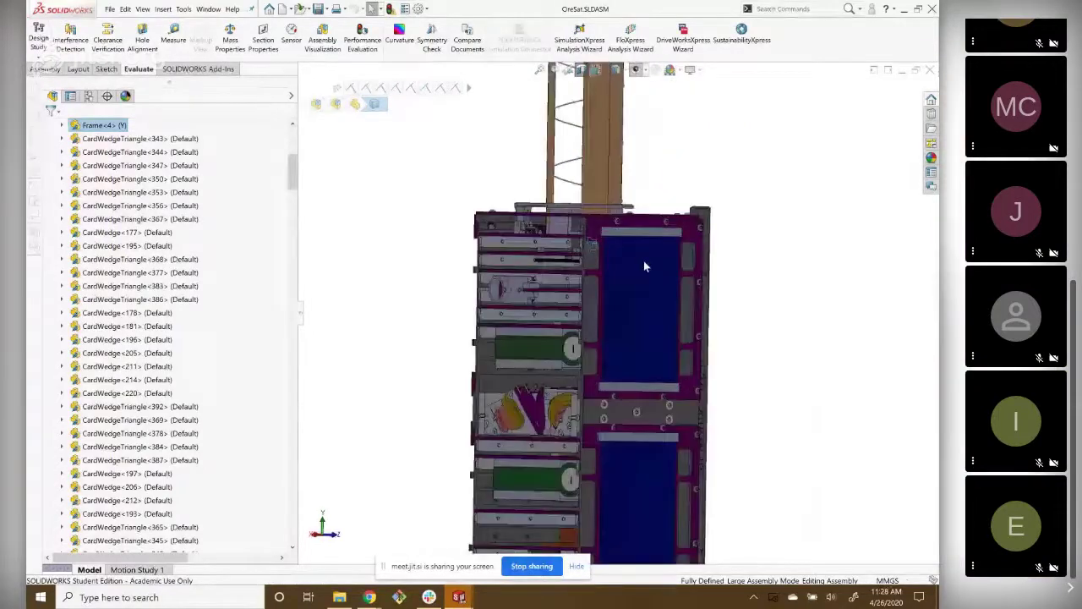
{"action": "scroll", "coordinate": [644, 330], "scroll_direction": "down", "scroll_amount": 2}
{"action": "left_click", "coordinate": [645, 332]}
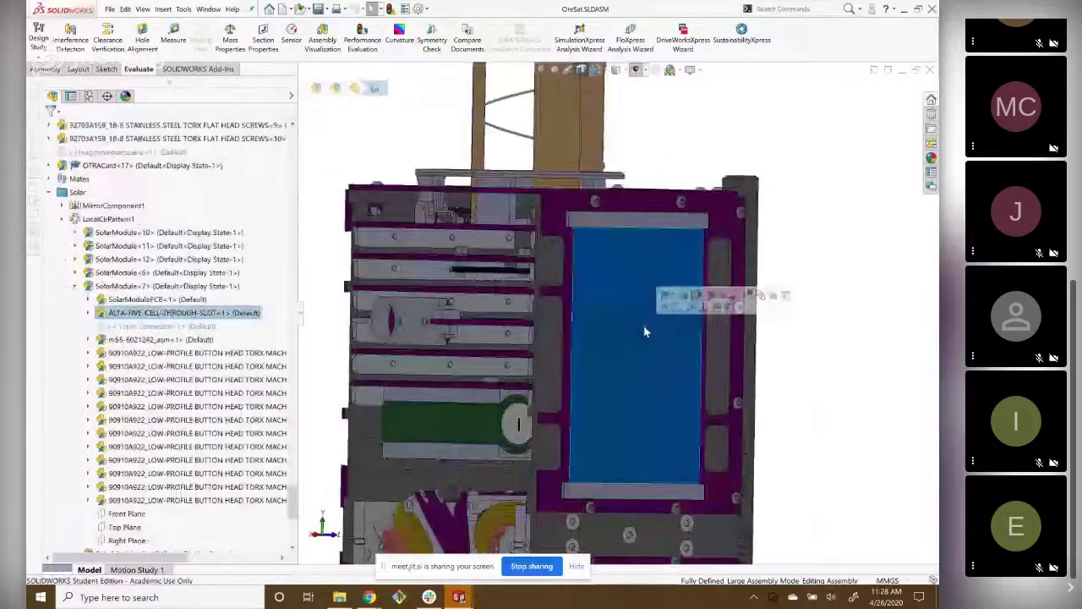
{"action": "key", "text": "Escape"}
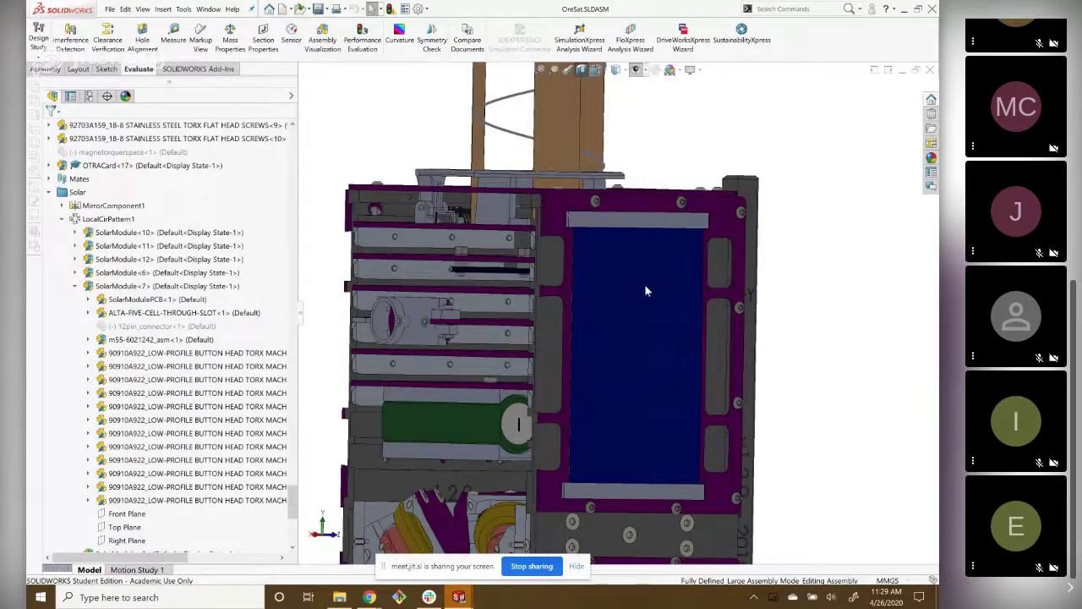
Locate SolarModule<7>'s SolarModulePCB circuit board in the FeatureManager tree.
{"action": "left_click", "coordinate": [555, 210]}
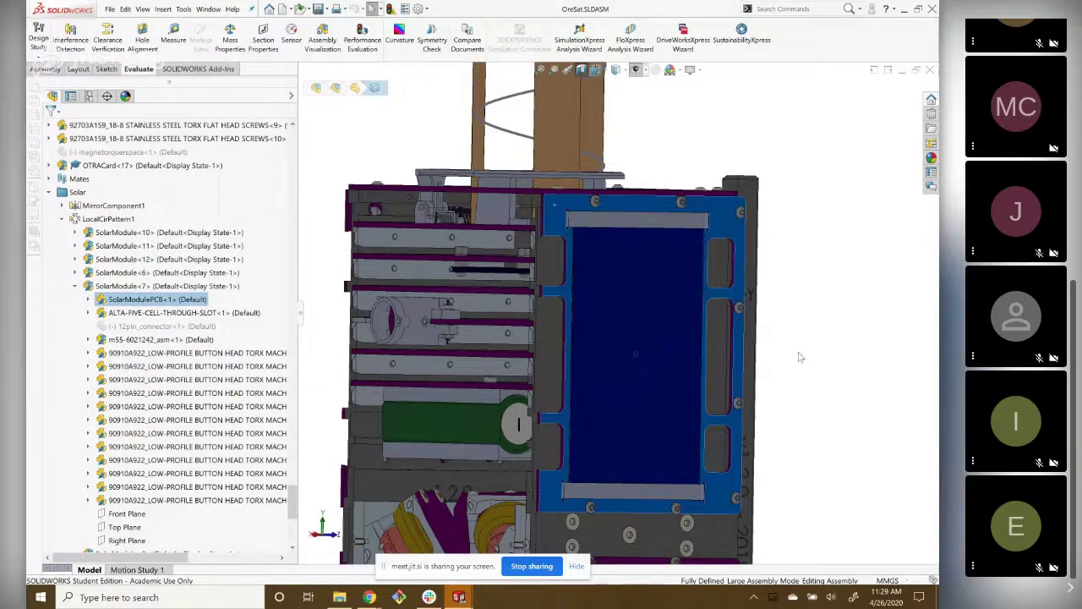
{"action": "scroll", "coordinate": [799, 360], "scroll_direction": "up", "scroll_amount": 2}
{"action": "scroll", "coordinate": [797, 362], "scroll_direction": "up", "scroll_amount": 2}
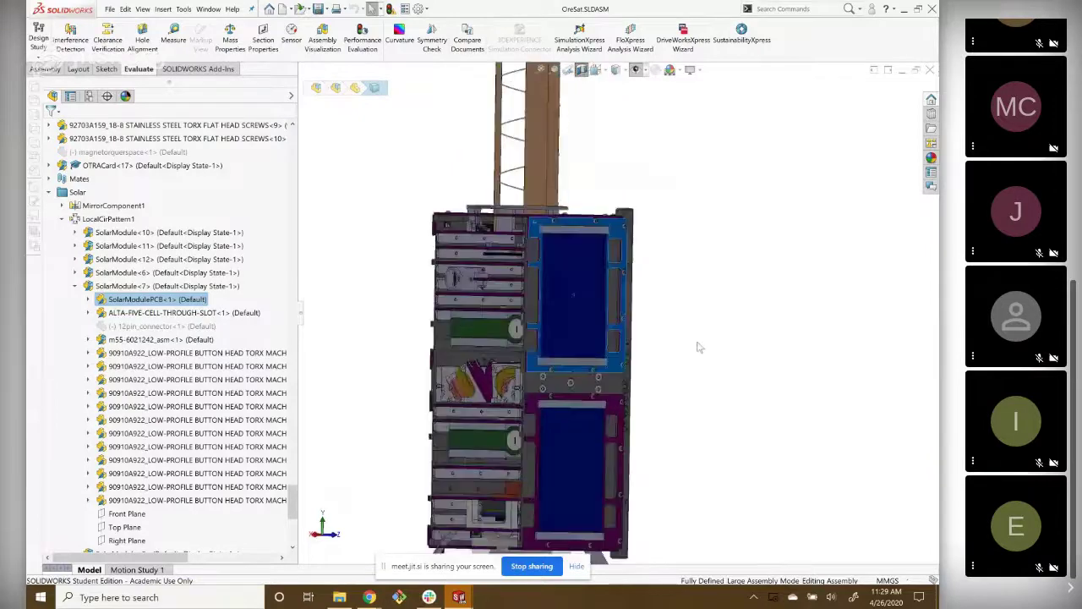
{"action": "left_click", "coordinate": [697, 345]}
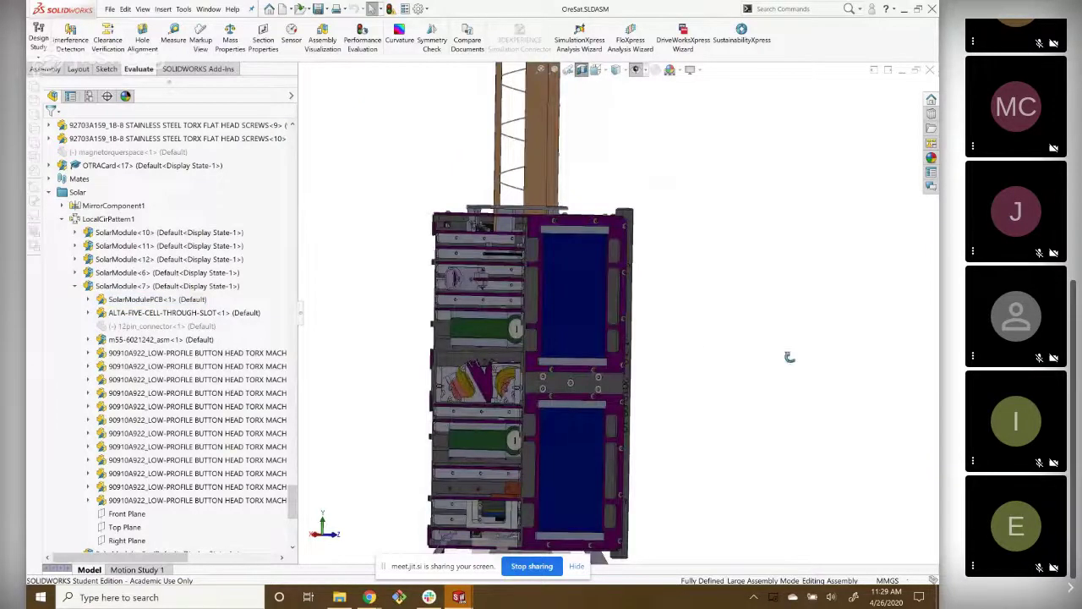
Orbit and zoom in on the solar panel face and edge.
{"action": "middle_click_drag", "start_coordinate": [692, 340], "coordinate": [687, 398]}
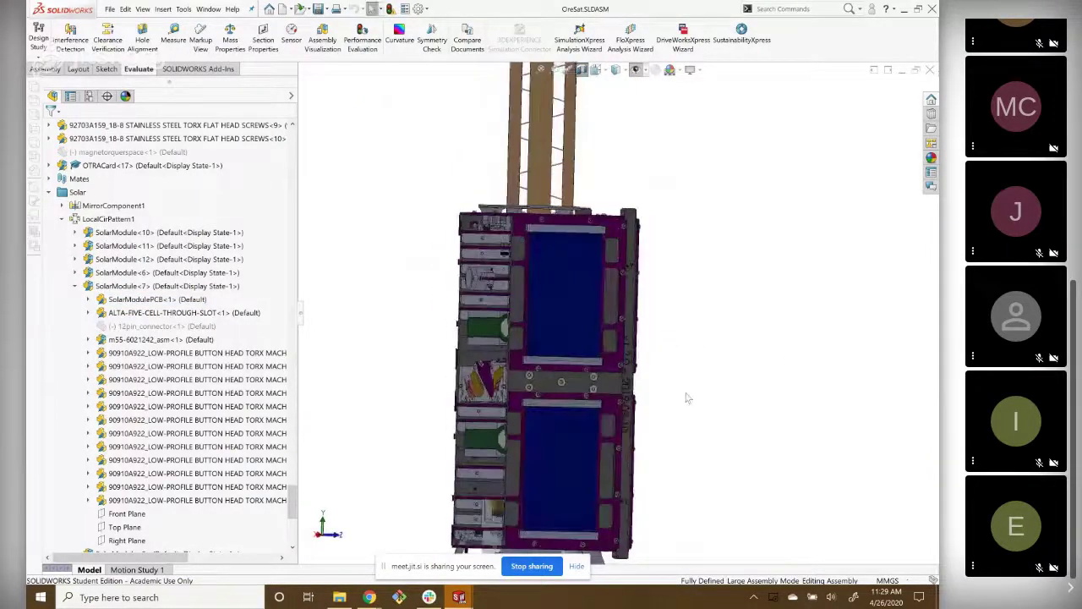
{"action": "scroll", "coordinate": [687, 398], "scroll_direction": "down", "scroll_amount": 3}
{"action": "scroll", "coordinate": [584, 279], "scroll_direction": "down", "scroll_amount": 2}
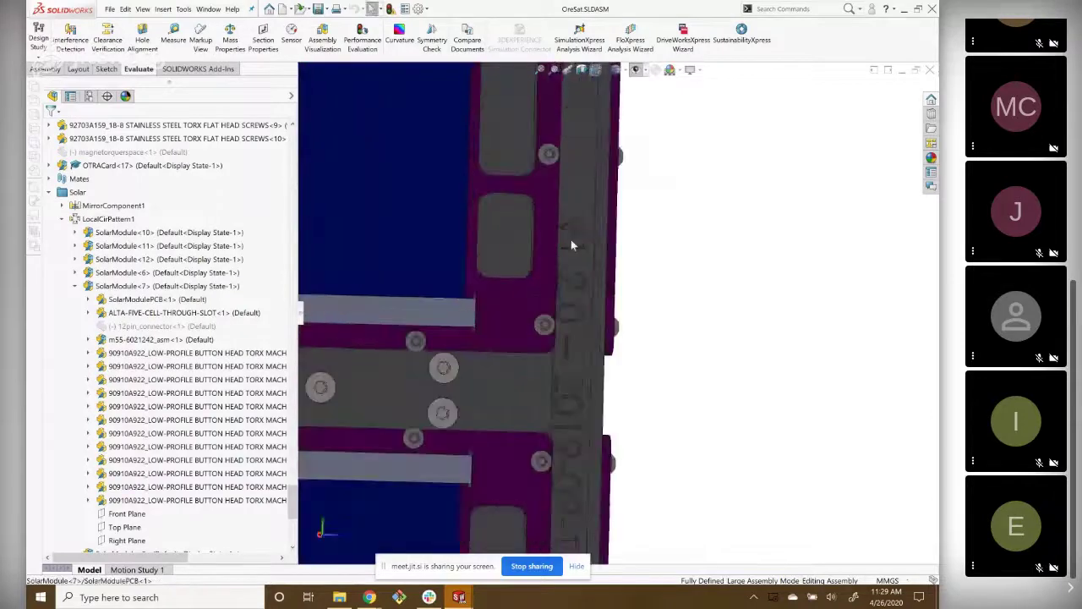
{"action": "scroll", "coordinate": [585, 410], "scroll_direction": "up", "scroll_amount": 2}
{"action": "scroll", "coordinate": [559, 456], "scroll_direction": "down", "scroll_amount": 2}
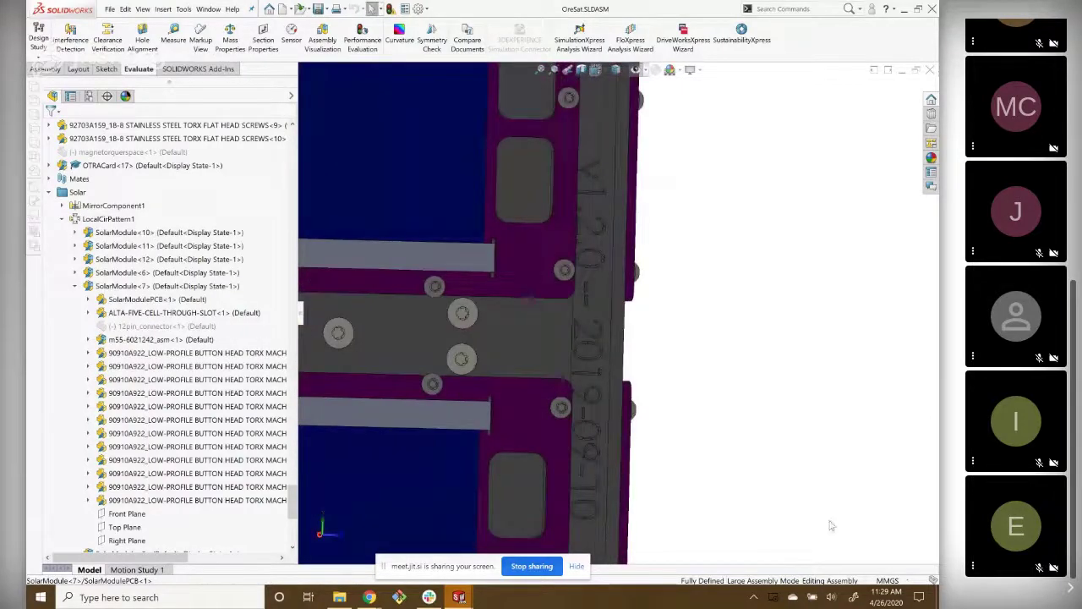
{"action": "scroll", "coordinate": [708, 483], "scroll_direction": "up", "scroll_amount": 2}
{"action": "scroll", "coordinate": [688, 440], "scroll_direction": "up", "scroll_amount": 4}
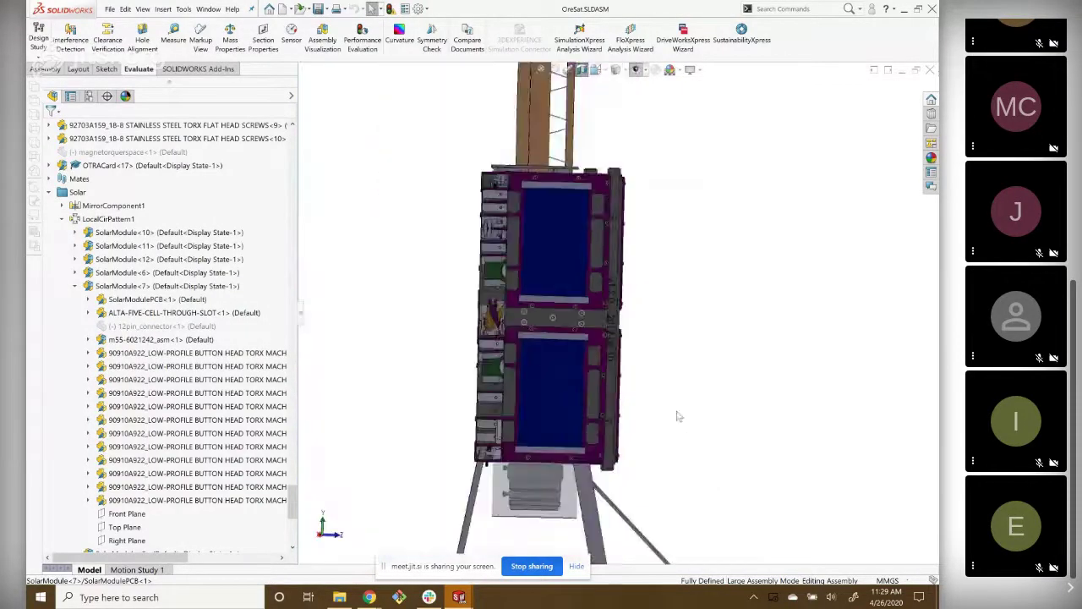
Orbit OreSat to a corner view showing two exterior solar panels.
{"action": "scroll", "coordinate": [584, 236], "scroll_direction": "down", "scroll_amount": 1}
{"action": "scroll", "coordinate": [587, 237], "scroll_direction": "down", "scroll_amount": 1}
{"action": "scroll", "coordinate": [573, 234], "scroll_direction": "down", "scroll_amount": 1}
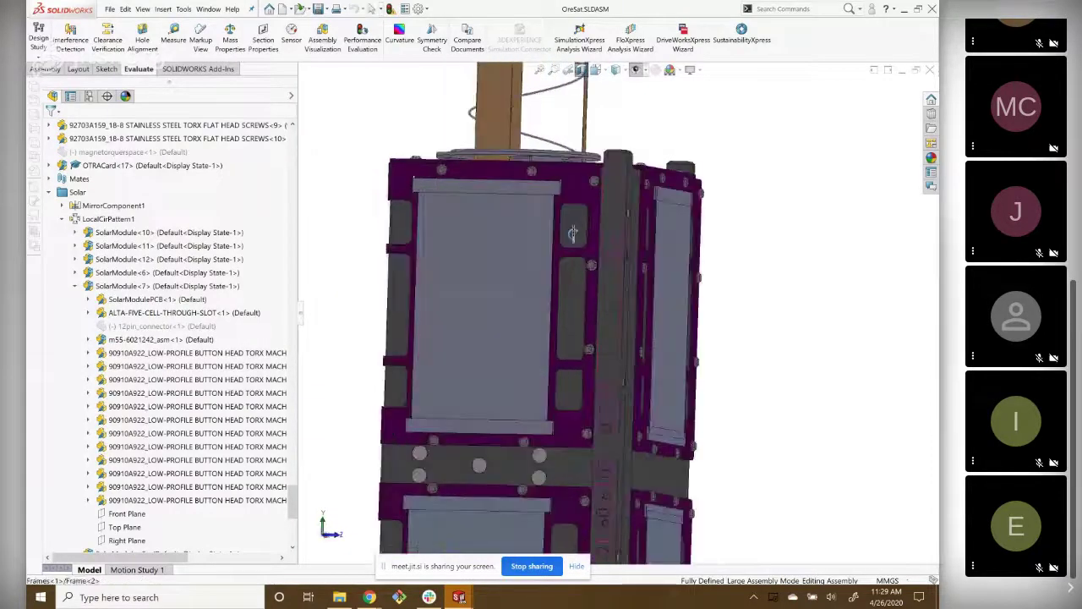
{"action": "middle_click_drag", "start_coordinate": [572, 234], "coordinate": [629, 263]}
{"action": "scroll", "coordinate": [629, 264], "scroll_direction": "up", "scroll_amount": 2}
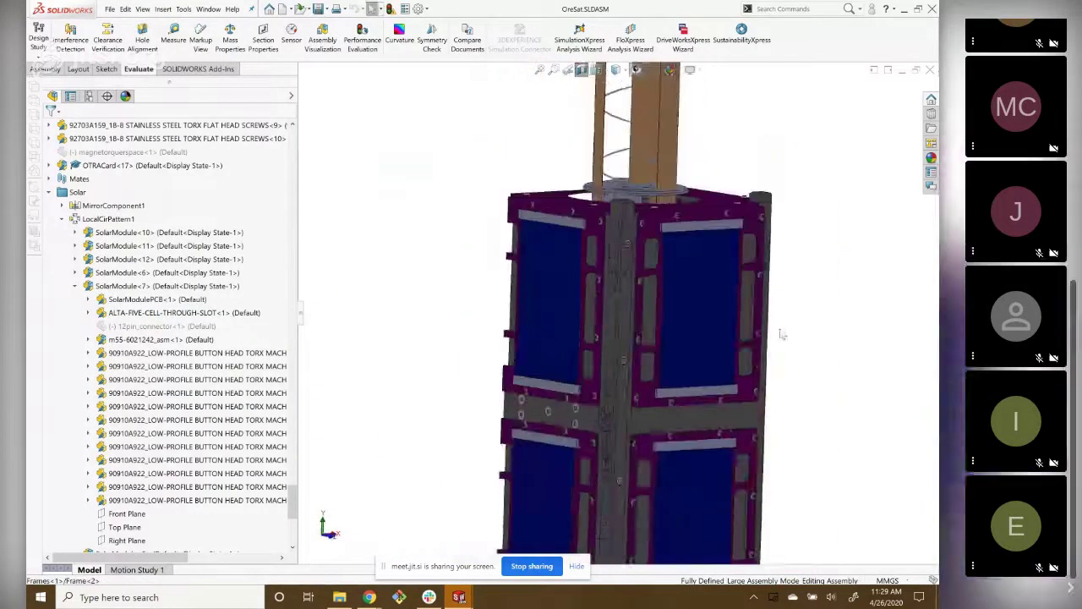
{"action": "scroll", "coordinate": [629, 264], "scroll_direction": "up", "scroll_amount": 2}
{"action": "scroll", "coordinate": [619, 367], "scroll_direction": "down", "scroll_amount": 6}
{"action": "scroll", "coordinate": [619, 367], "scroll_direction": "up", "scroll_amount": 3}
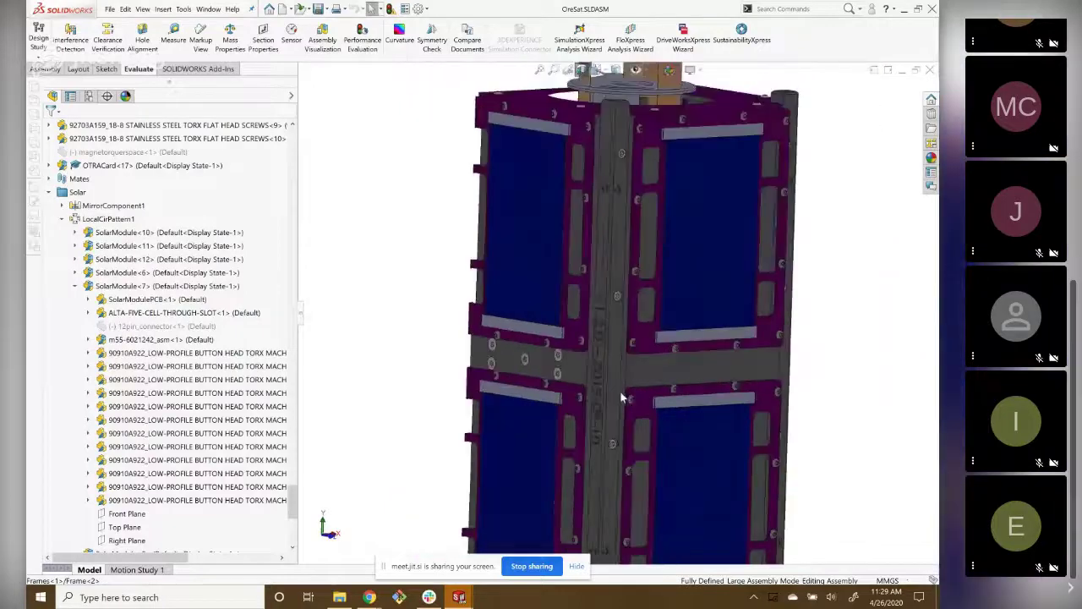
{"action": "scroll", "coordinate": [619, 367], "scroll_direction": "up", "scroll_amount": 2}
Tilt OreSat to reveal its sectioned side, internal cards and translucent bottom housing.
{"action": "mouse_move", "coordinate": [619, 367]}
{"action": "middle_mouse_down"}
{"action": "mouse_move", "coordinate": [659, 373]}
{"action": "mouse_move", "coordinate": [628, 435]}
{"action": "middle_mouse_up"}
{"action": "mouse_move", "coordinate": [676, 406]}
{"action": "middle_mouse_down"}
{"action": "mouse_move", "coordinate": [718, 466]}
{"action": "mouse_move", "coordinate": [782, 449]}
{"action": "mouse_move", "coordinate": [727, 423]}
{"action": "middle_mouse_up"}
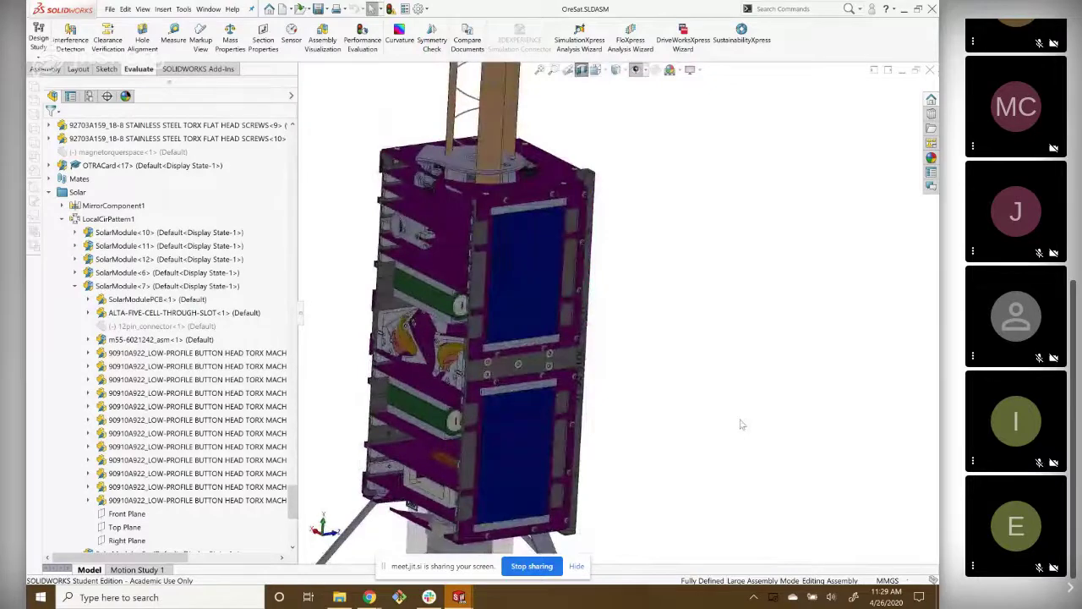
{"action": "scroll", "coordinate": [741, 425], "scroll_direction": "up", "scroll_amount": 2}
{"action": "middle_click_drag", "start_coordinate": [633, 483], "coordinate": [627, 348]}
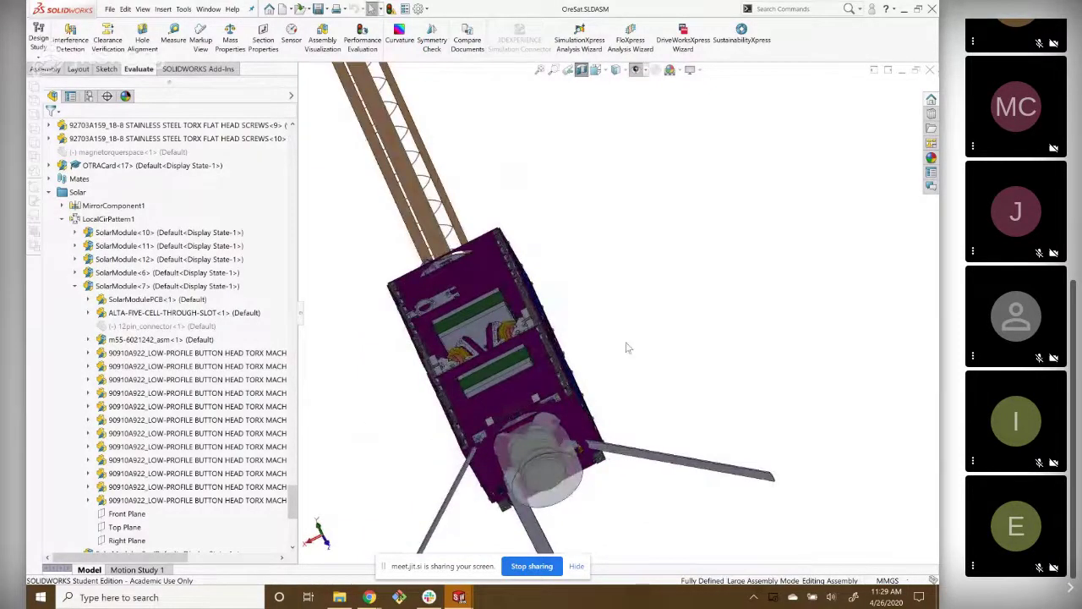